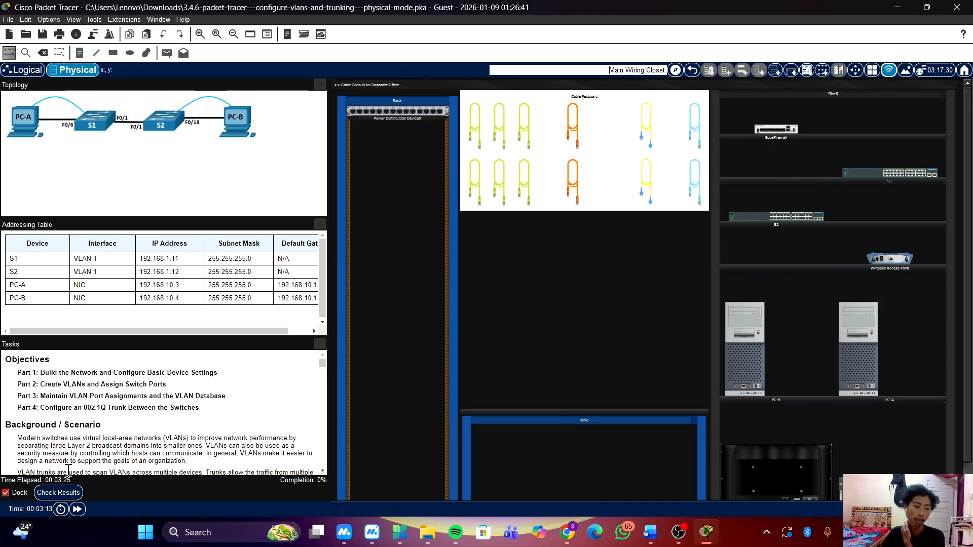
Check the activity results and examine the assessment items for PC-A, PC-B, S1 and S2.
click(68, 491)
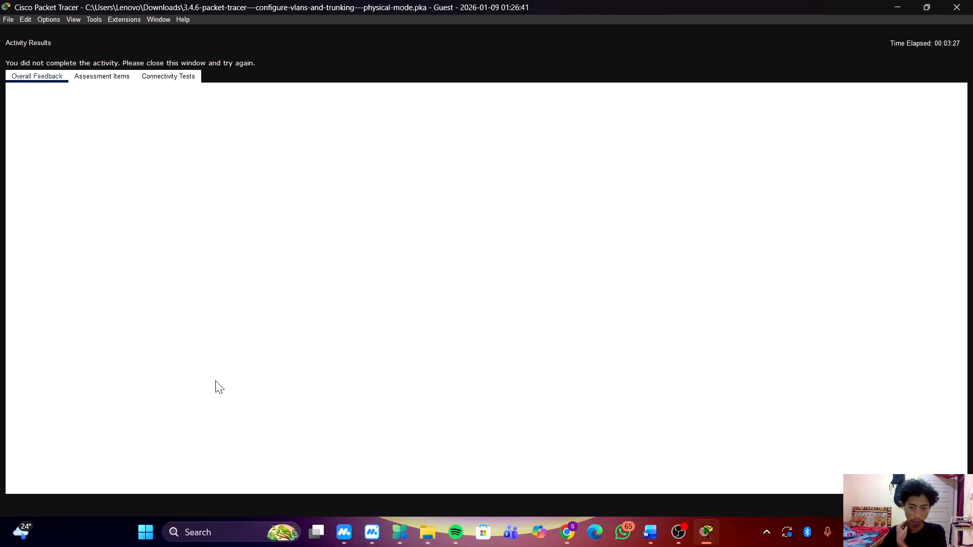
click(104, 76)
scroll(230, 276, down, 10)
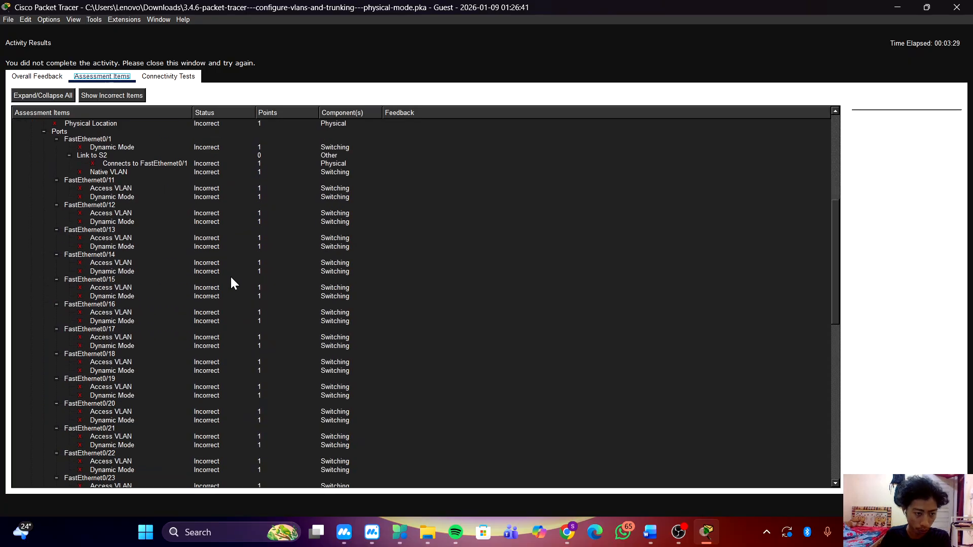
scroll(232, 286, down, 7)
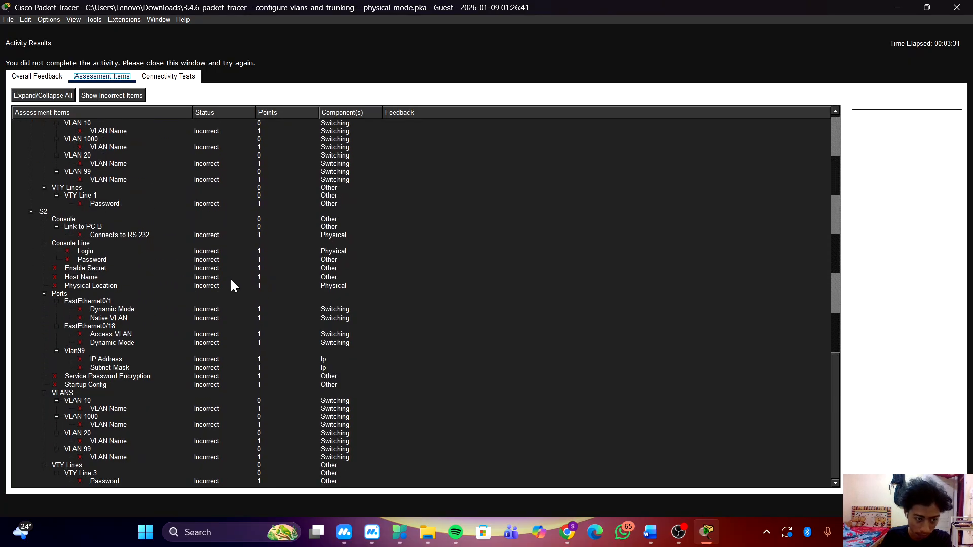
scroll(232, 286, up, 20)
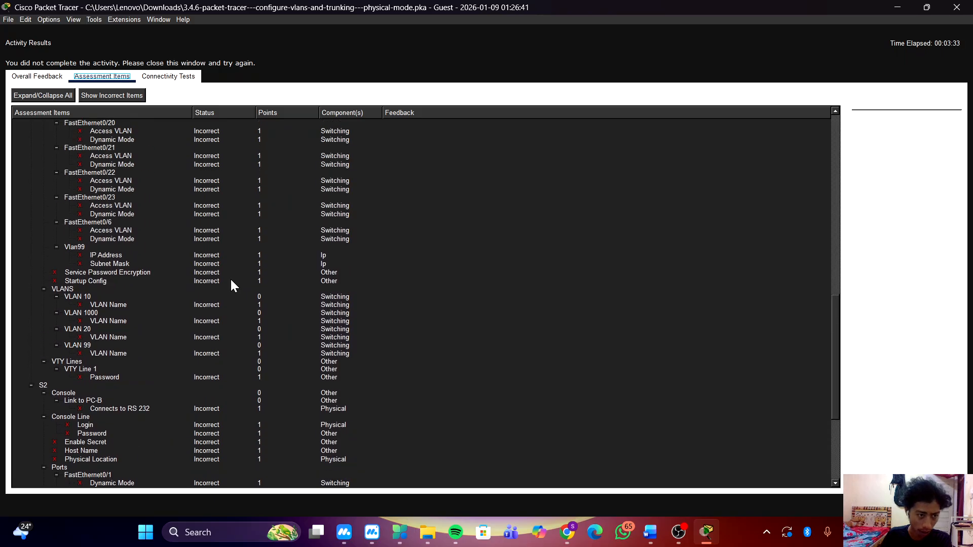
scroll(232, 286, up, 2)
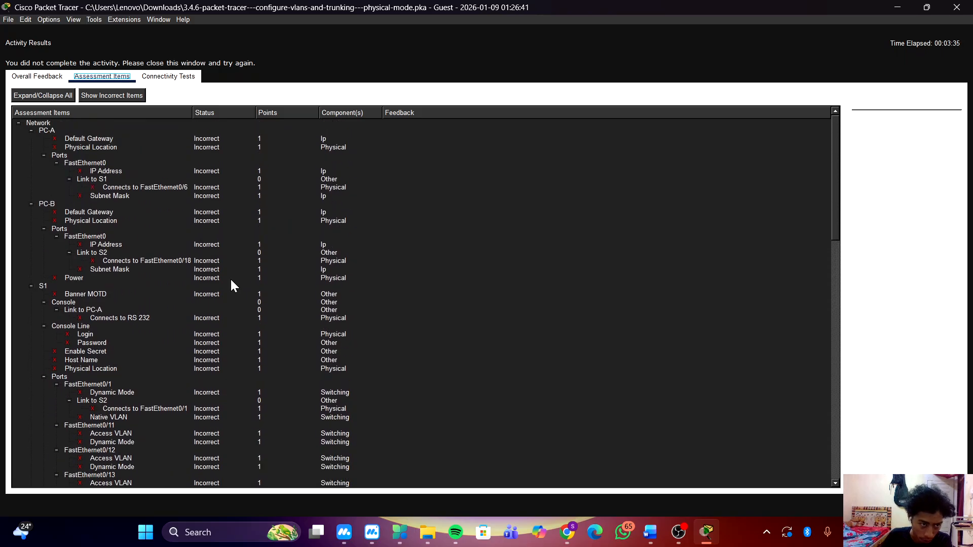
click(957, 7)
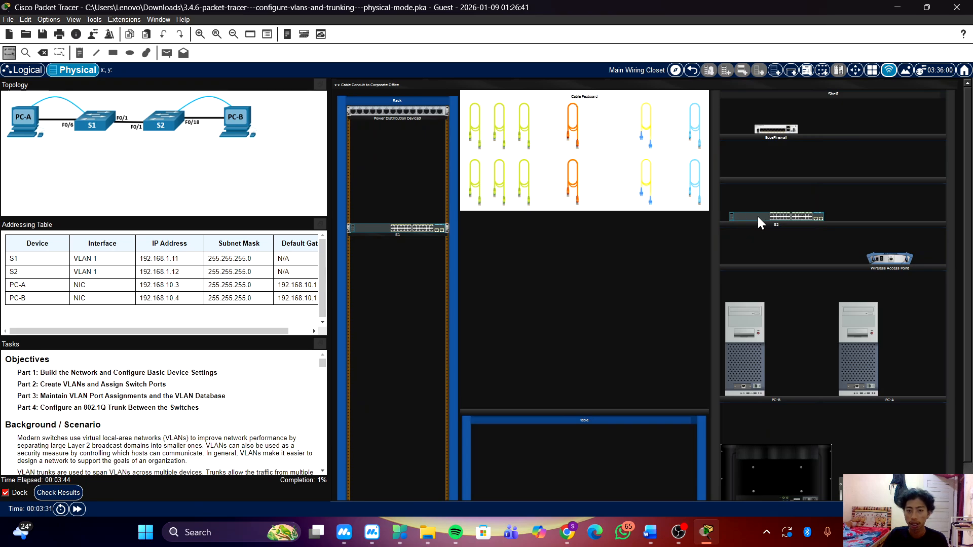
Mount switches S1 and S2 in the rack and place PC-A and PC-B on the table.
drag(756, 217, 378, 275)
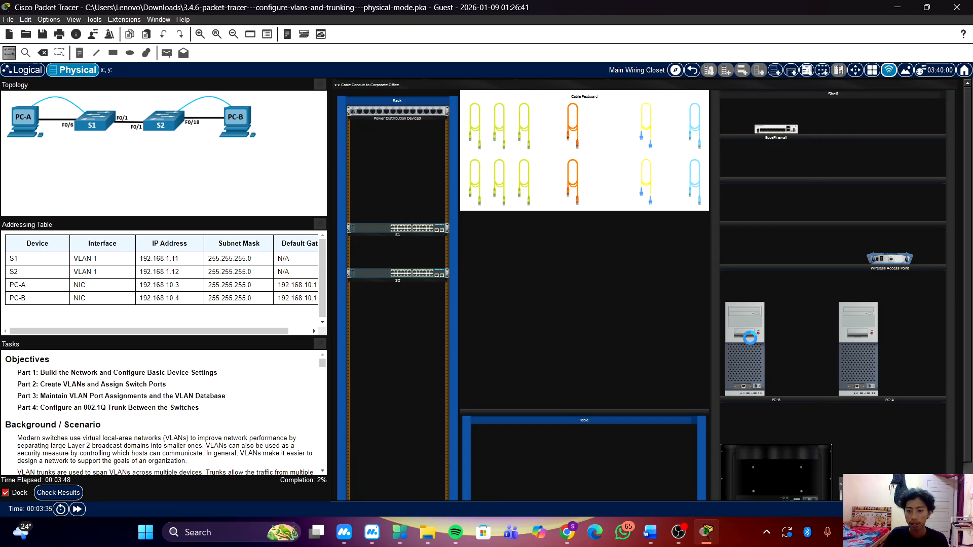
drag(859, 340, 532, 337)
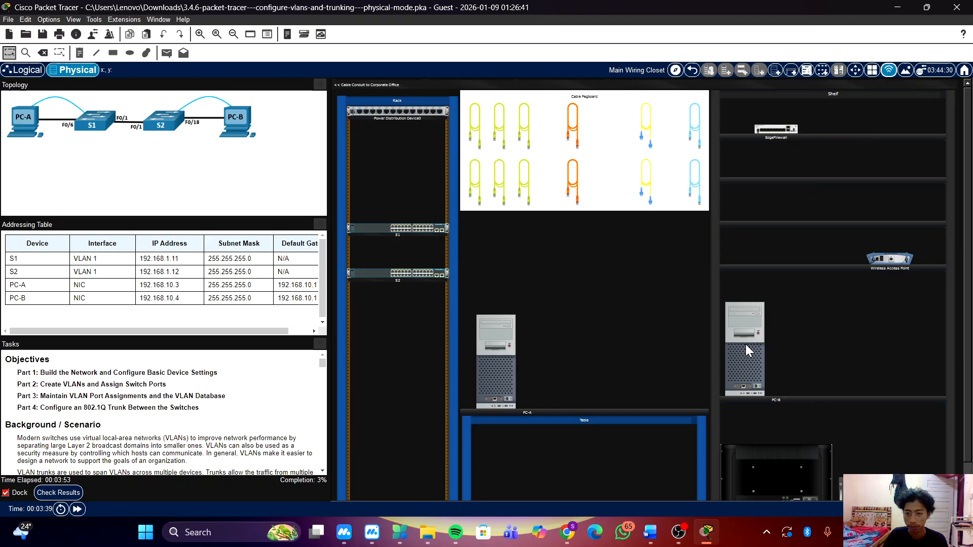
drag(746, 346, 633, 348)
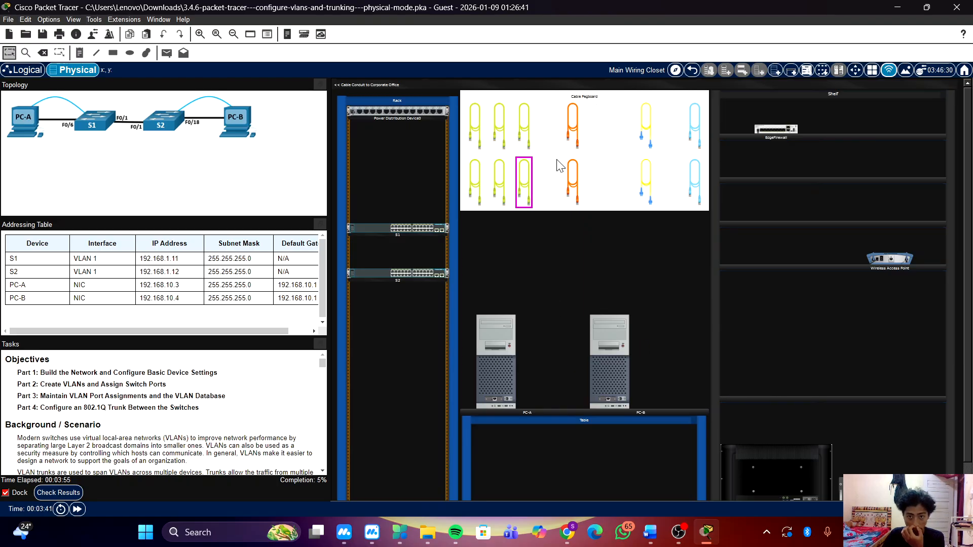
Connect a blue console cable from the console port on the rear of S1 to PC-A's RS 232 port.
click(699, 138)
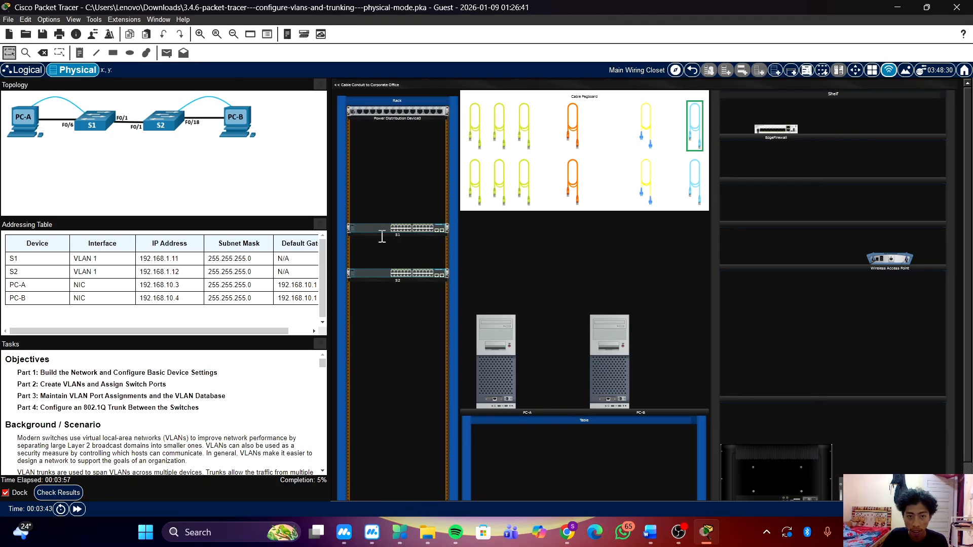
right_click(379, 229)
click(436, 247)
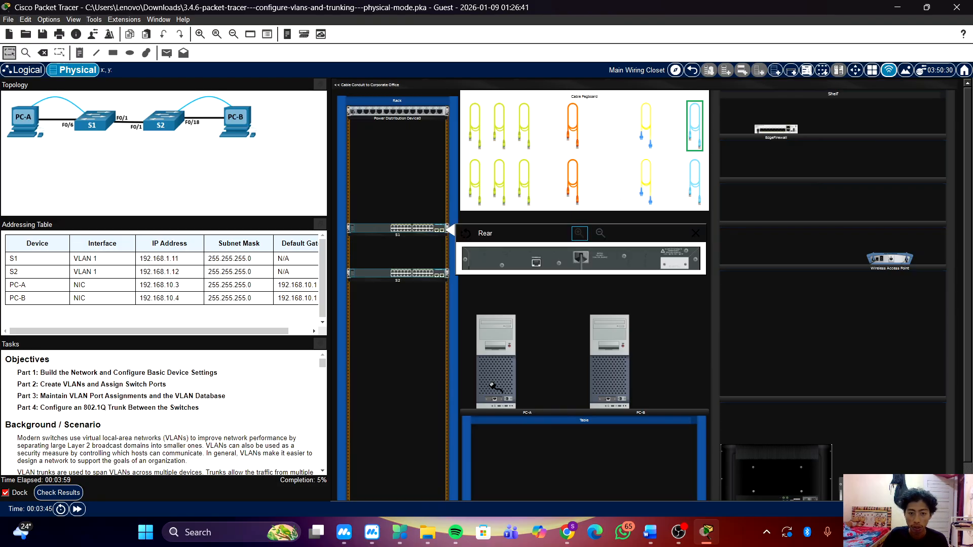
click(536, 263)
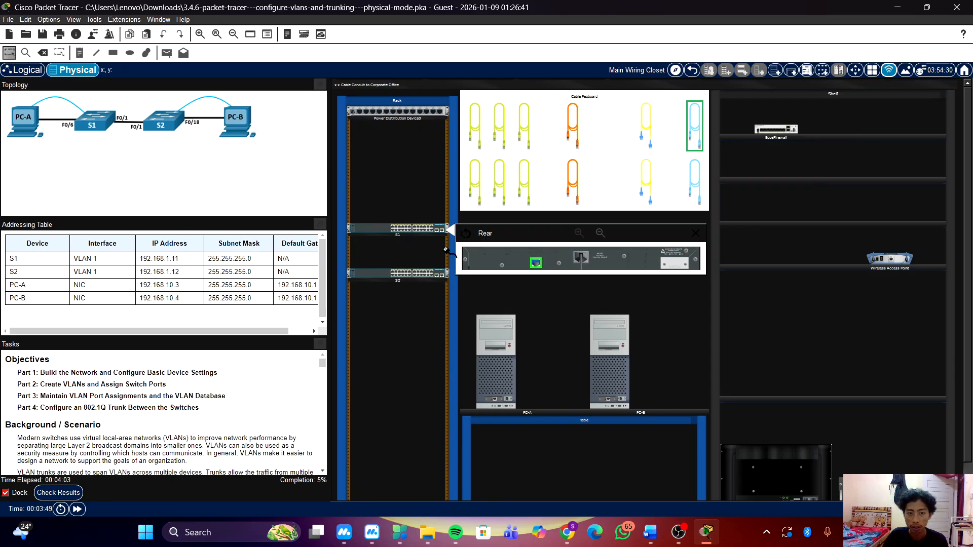
click(507, 398)
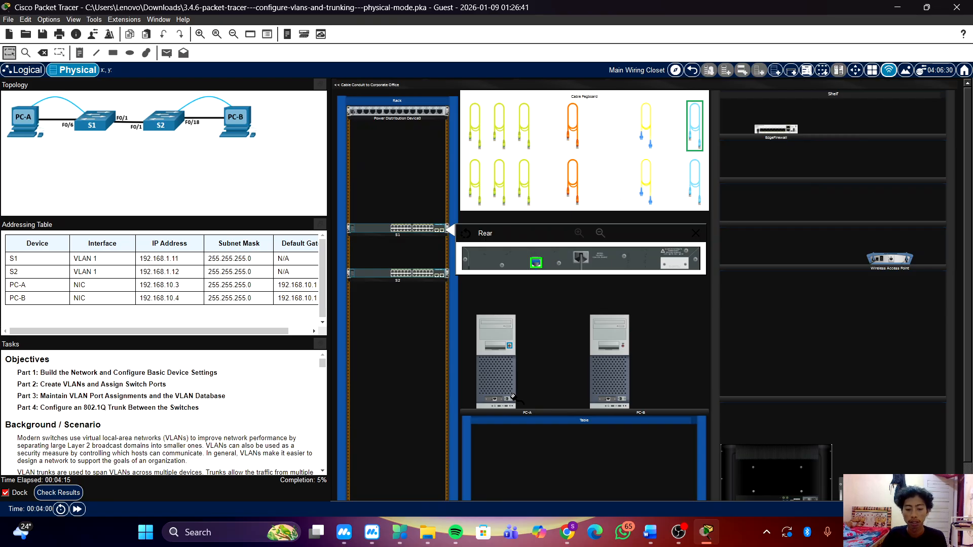
click(508, 400)
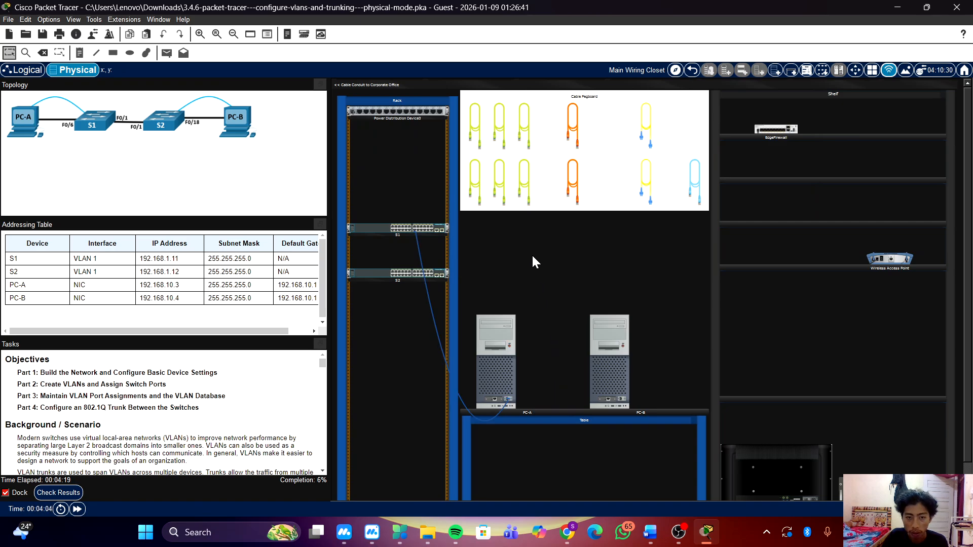
Connect the other blue console cable from the rear console port of S2 to PC-B's RS 232 port.
click(695, 182)
click(376, 274)
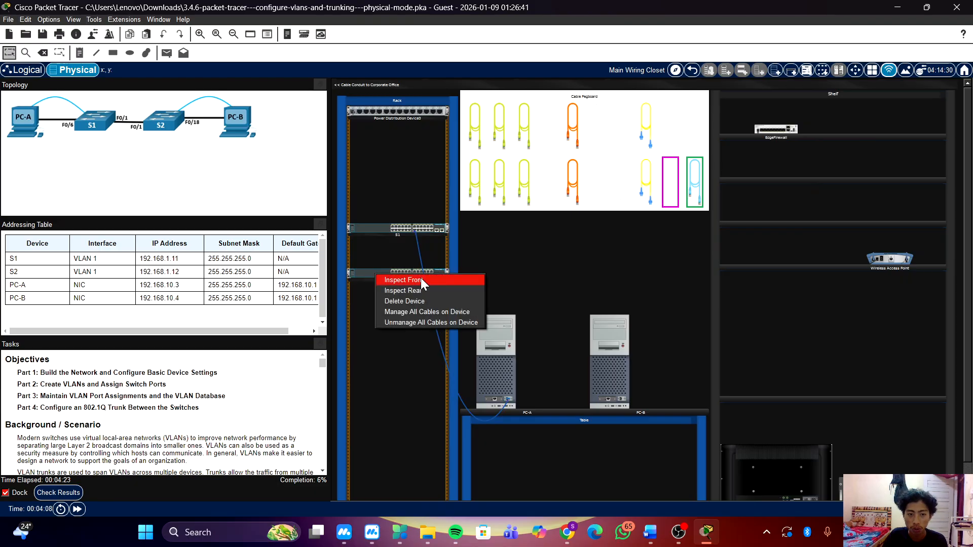
click(422, 287)
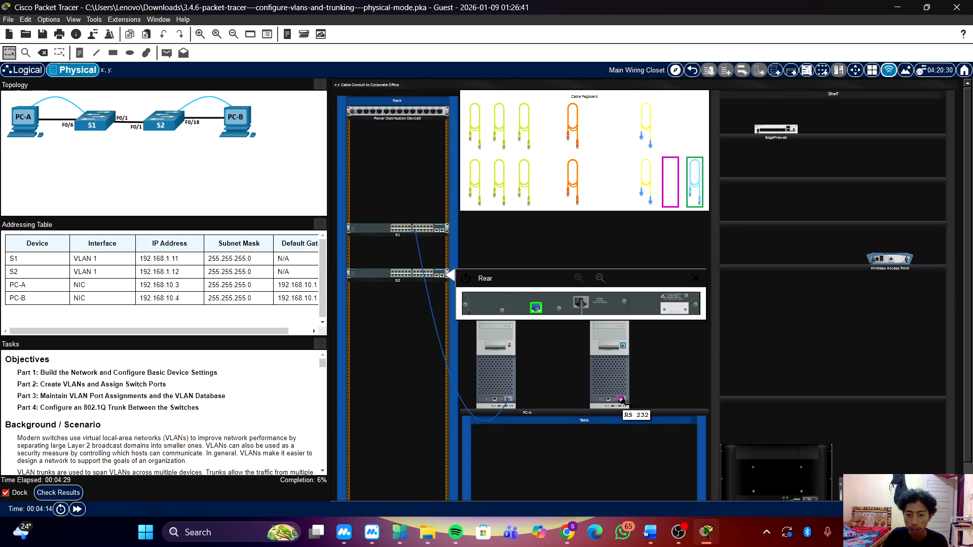
click(621, 398)
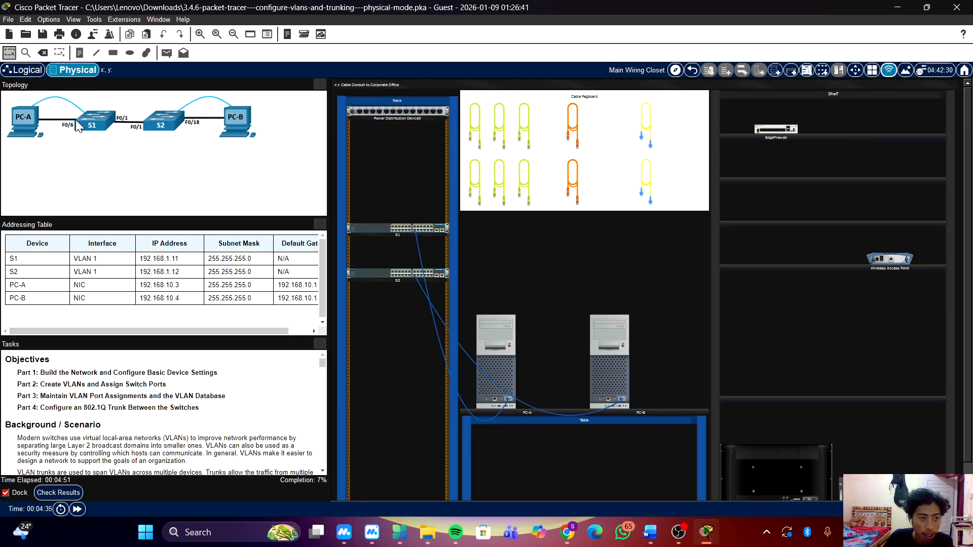
click(475, 127)
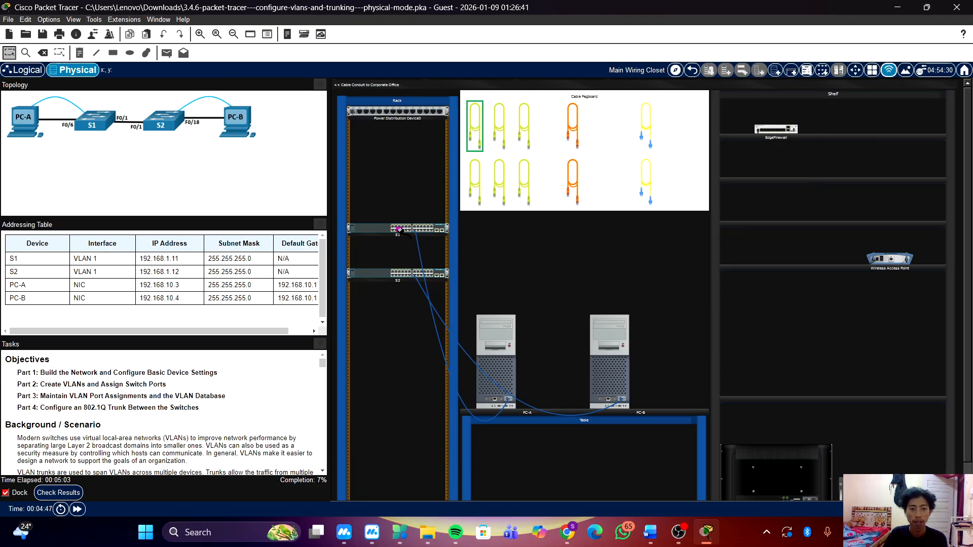
click(399, 229)
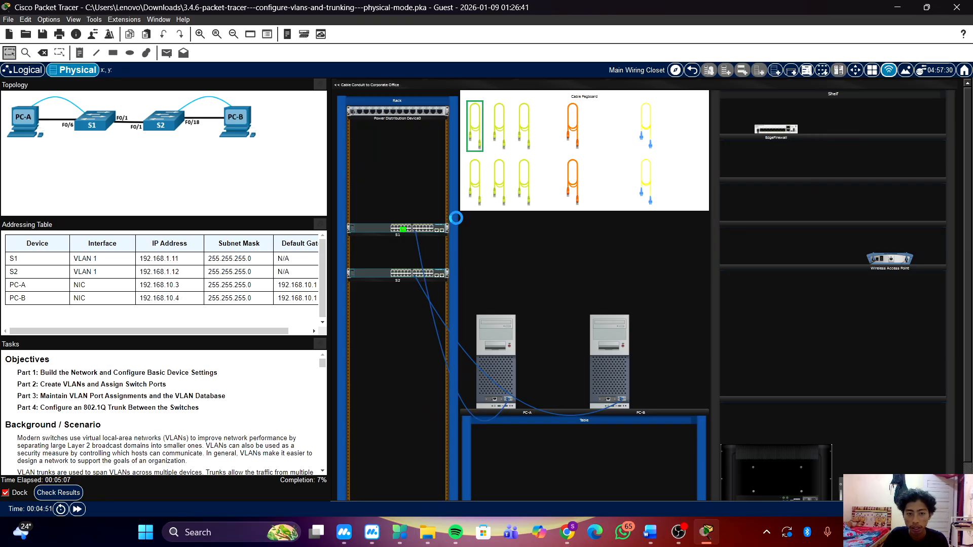
scroll(454, 258, up, 2)
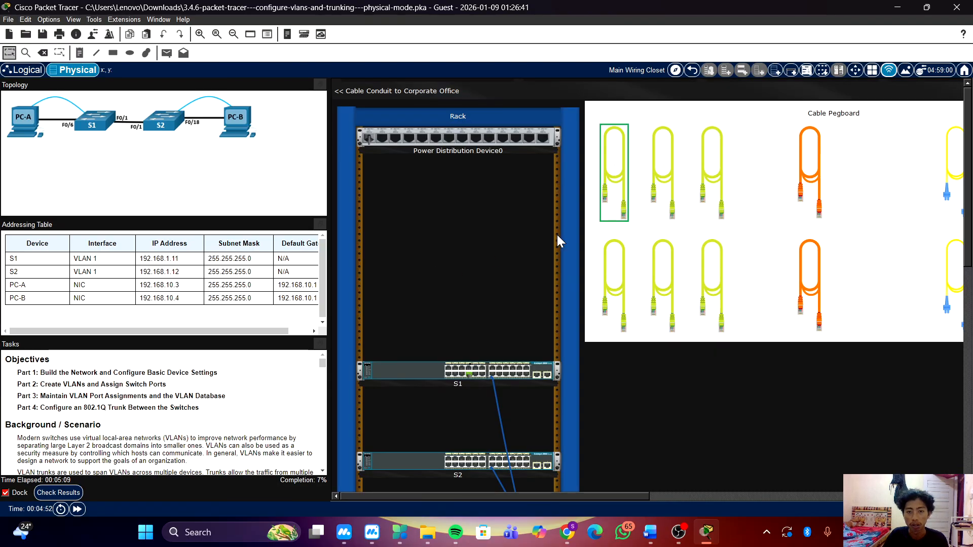
scroll(558, 235, down, 1)
scroll(558, 235, down, 3)
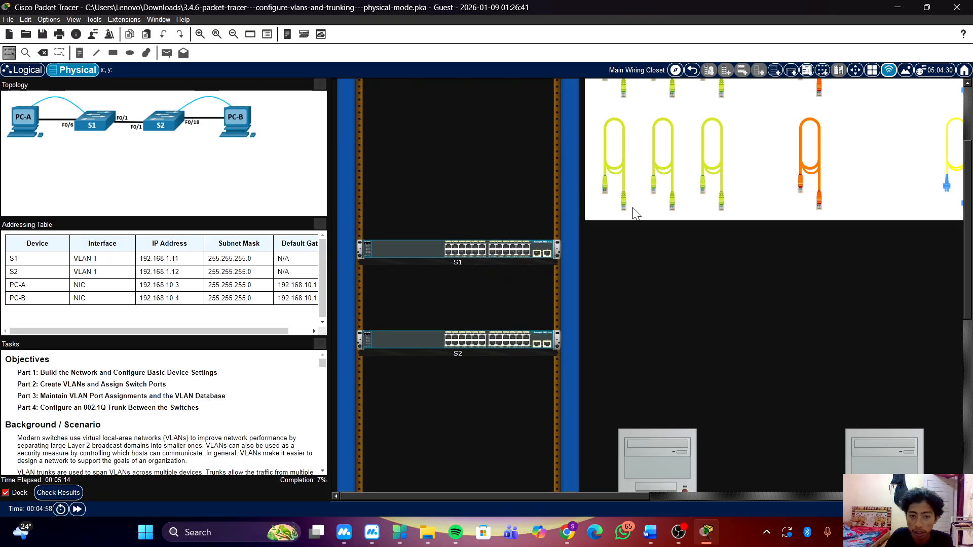
Connect a green Ethernet cable from S1's FastEthernet0/6 port to PC-A's network port.
click(611, 158)
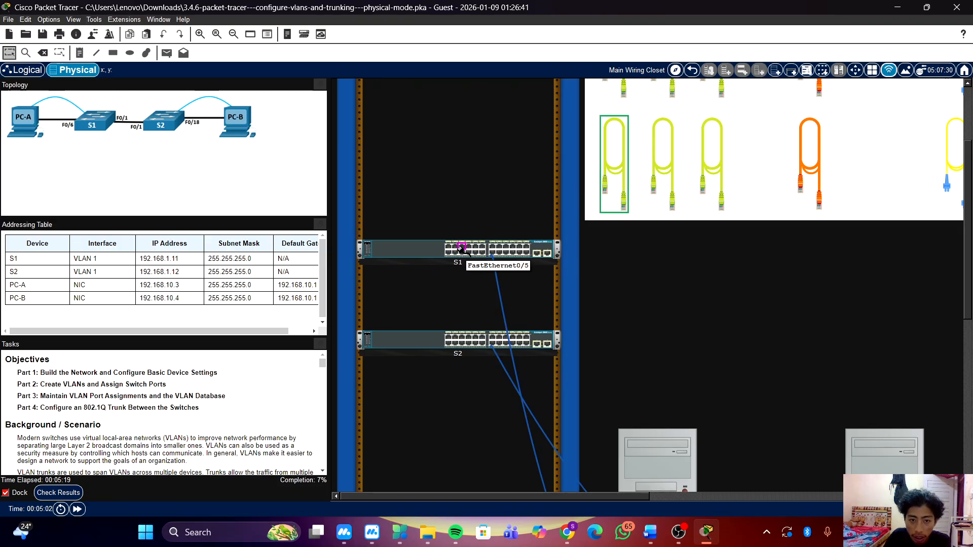
click(462, 252)
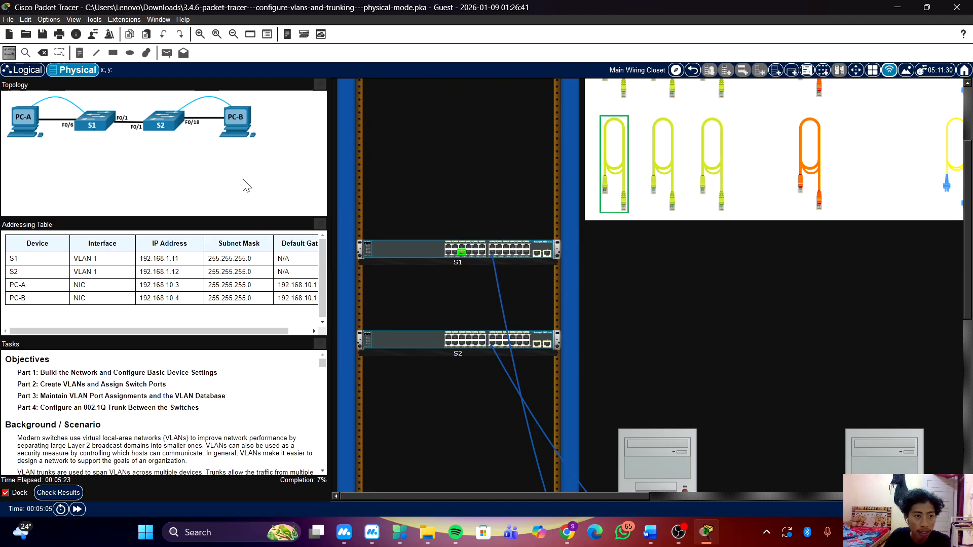
scroll(606, 234, down, 3)
scroll(629, 330, down, 2)
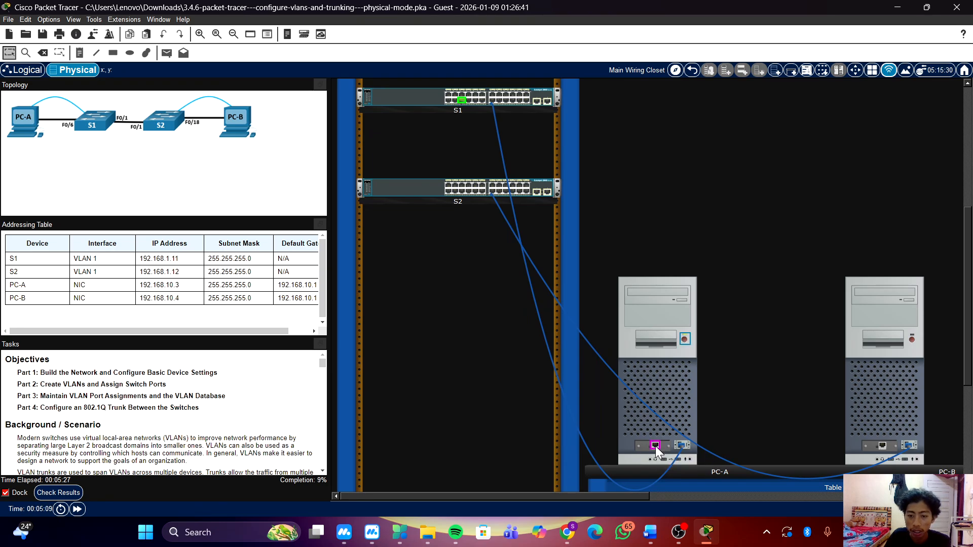
click(656, 446)
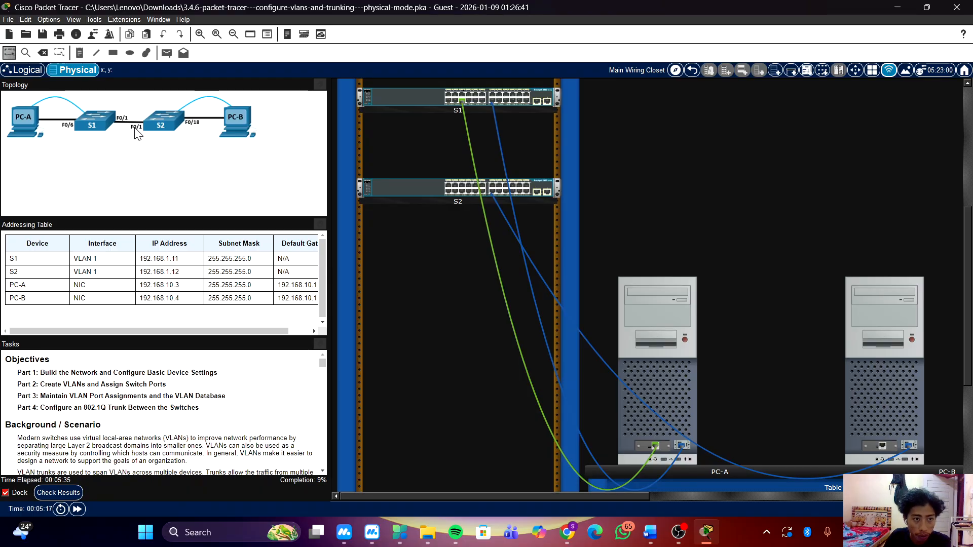
Link S1's FastEthernet0/1 port to S2's FastEthernet0/1 port with a green Ethernet cable.
scroll(654, 185, up, 4)
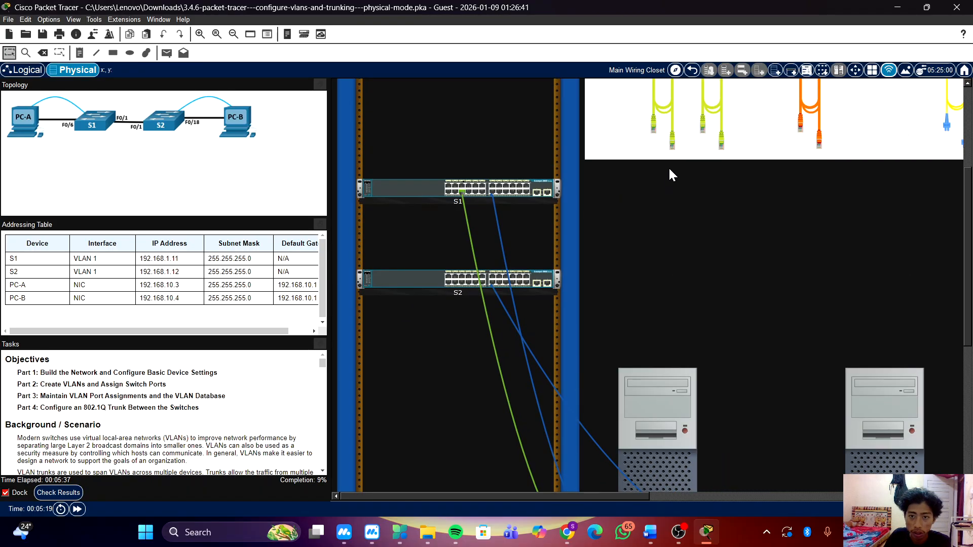
click(671, 174)
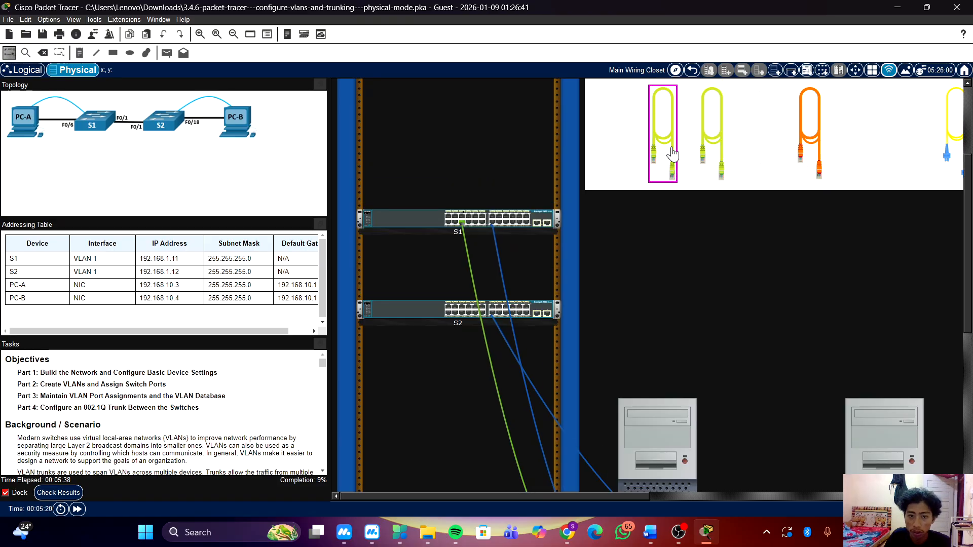
click(448, 216)
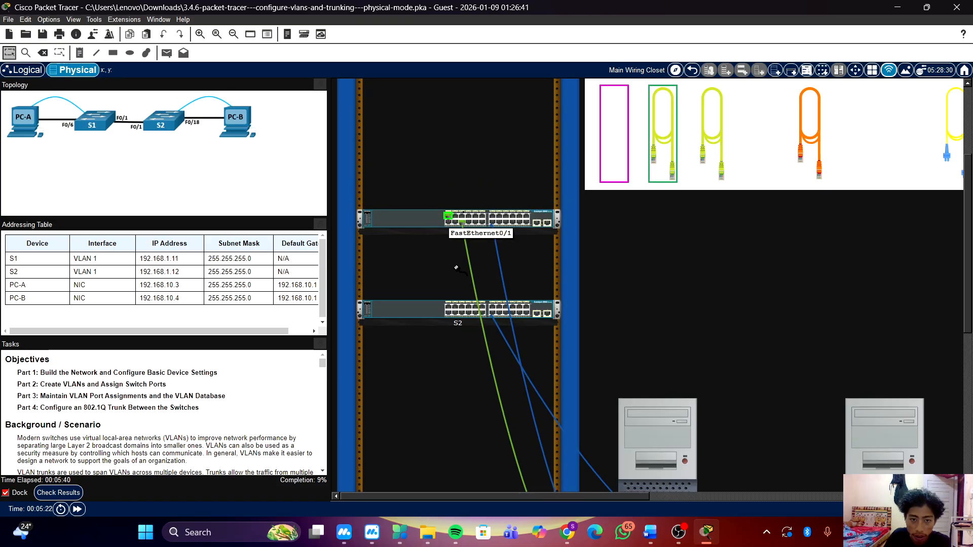
click(448, 307)
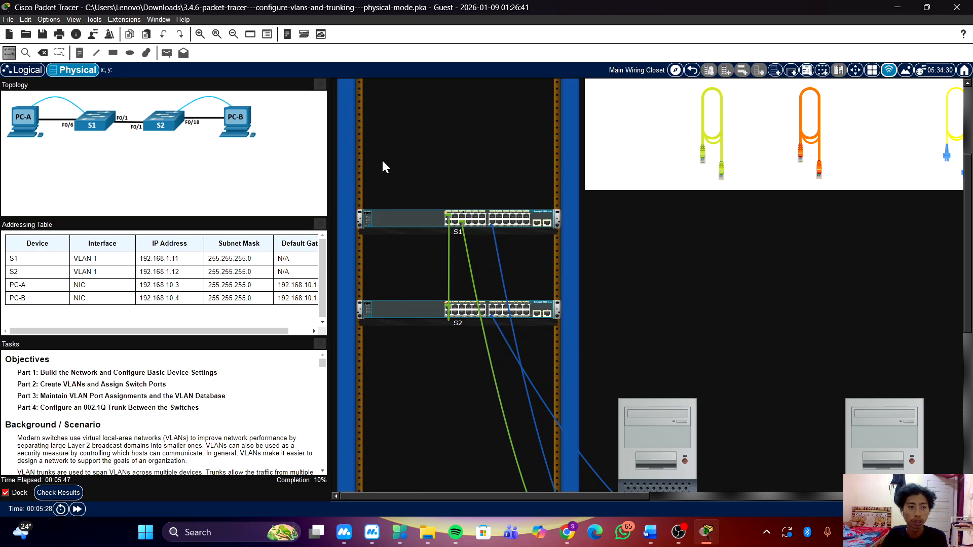
Connect a green Ethernet cable from S2's FastEthernet0/18 port to PC-B's network port and power on PC-B.
click(708, 217)
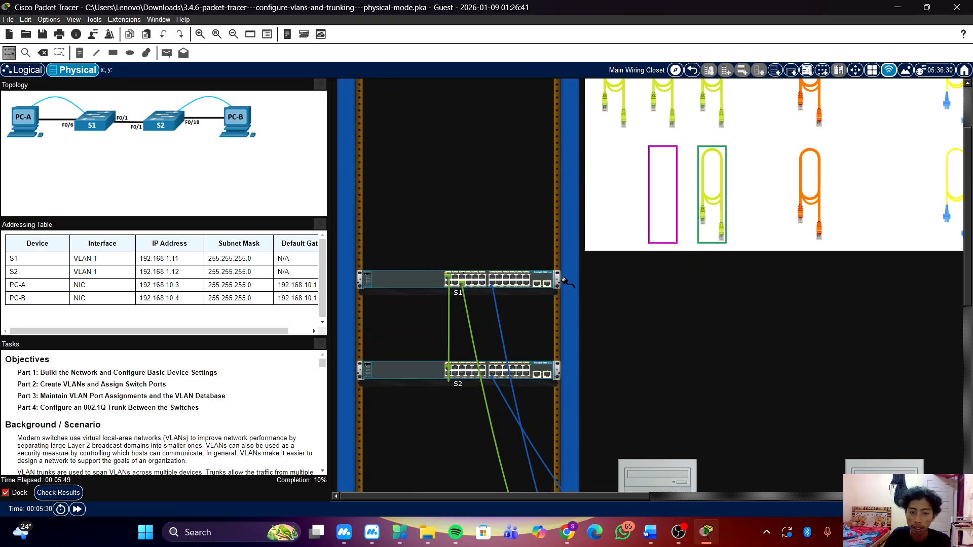
scroll(535, 281, down, 1)
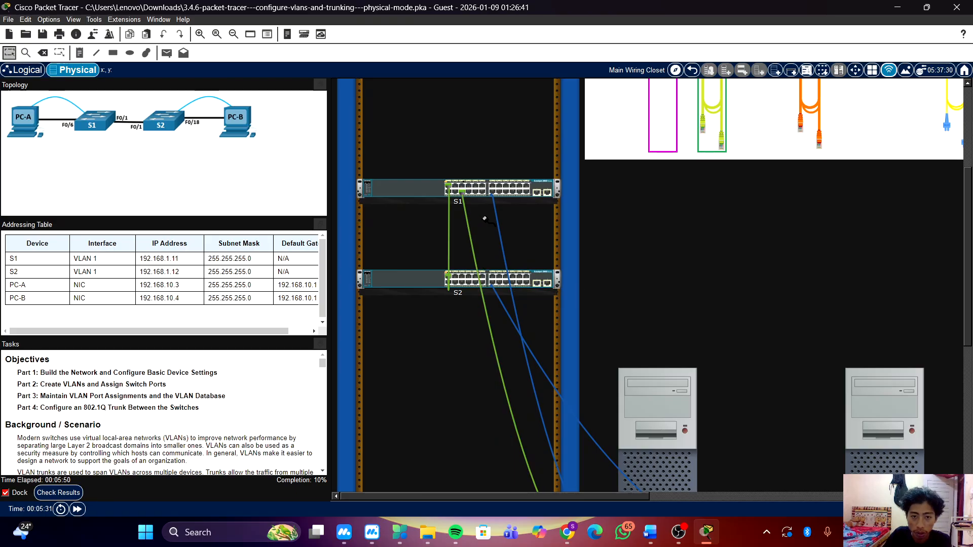
click(505, 282)
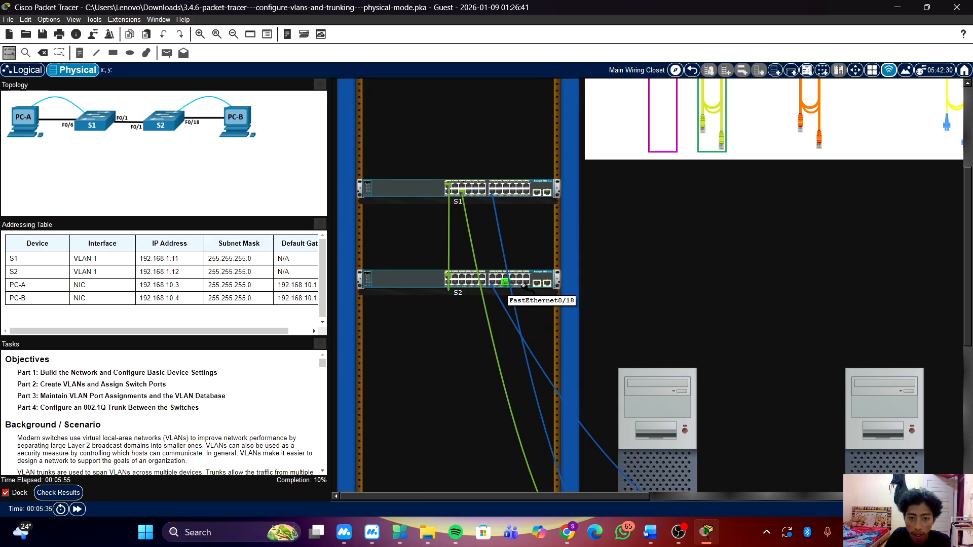
scroll(811, 406, down, 3)
click(874, 446)
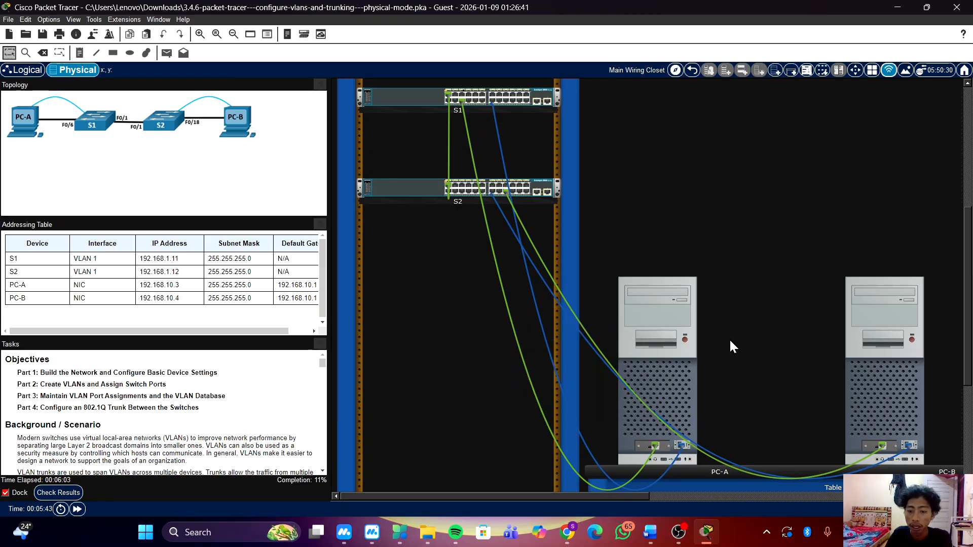
click(912, 339)
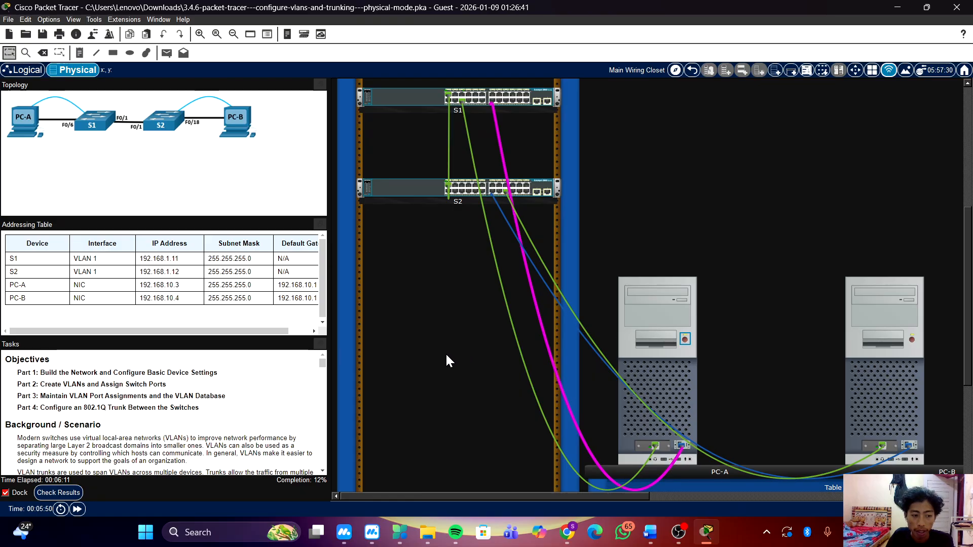
Check the activity results and examine the status of the assessment items for PC-A, PC-B, S1 and S2.
click(58, 493)
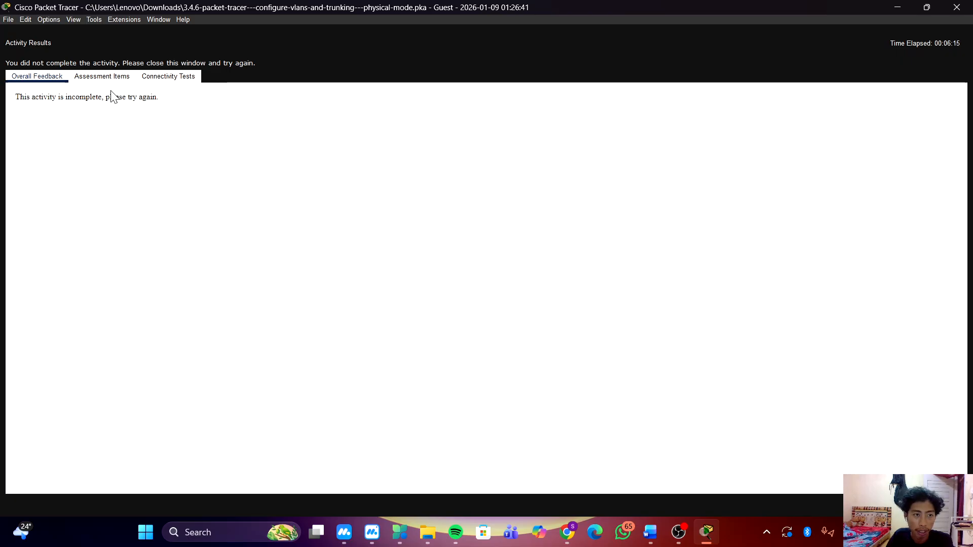
click(103, 77)
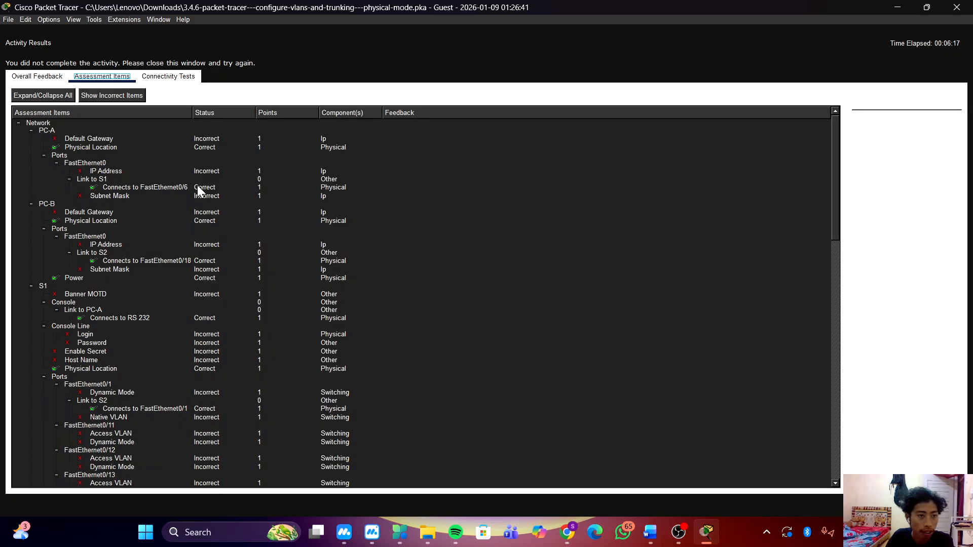
scroll(216, 269, down, 18)
scroll(217, 278, down, 10)
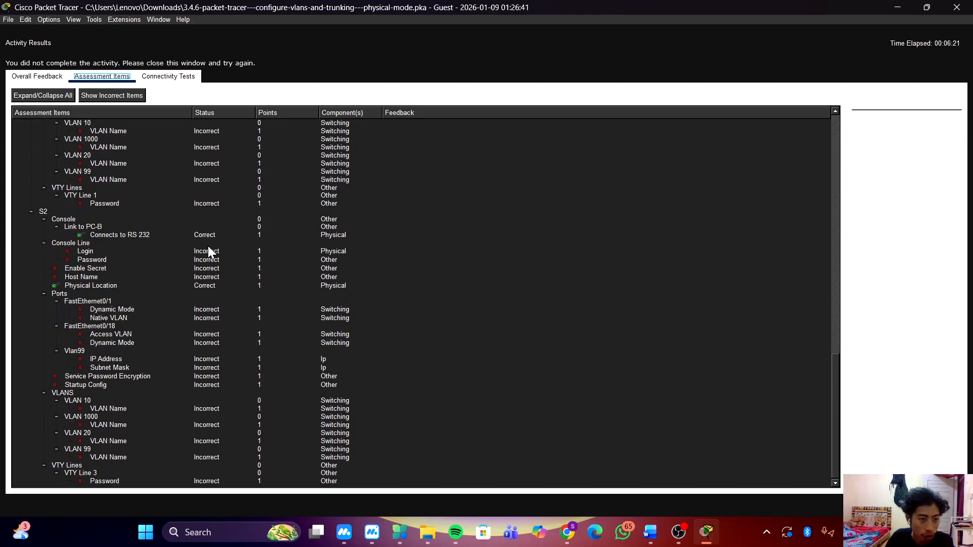
scroll(155, 246, up, 12)
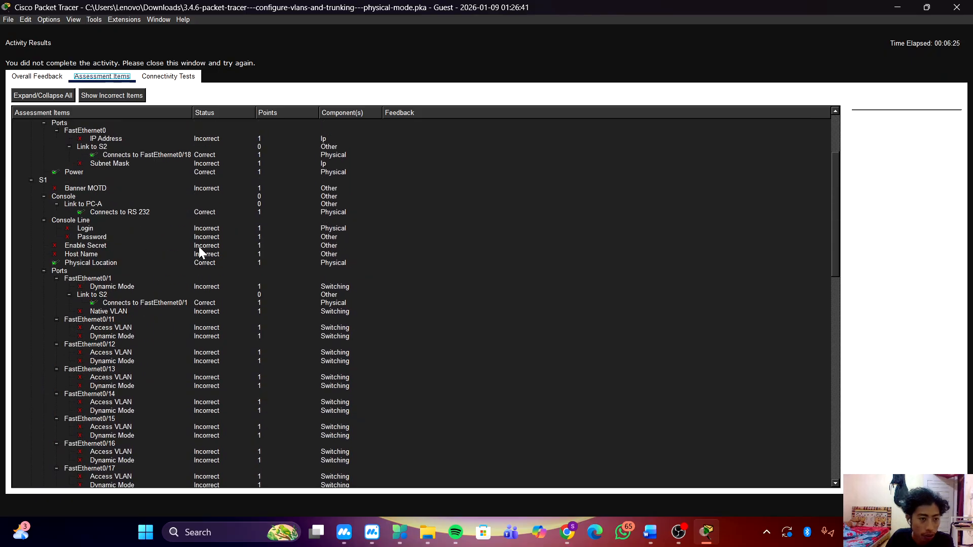
key(Escape)
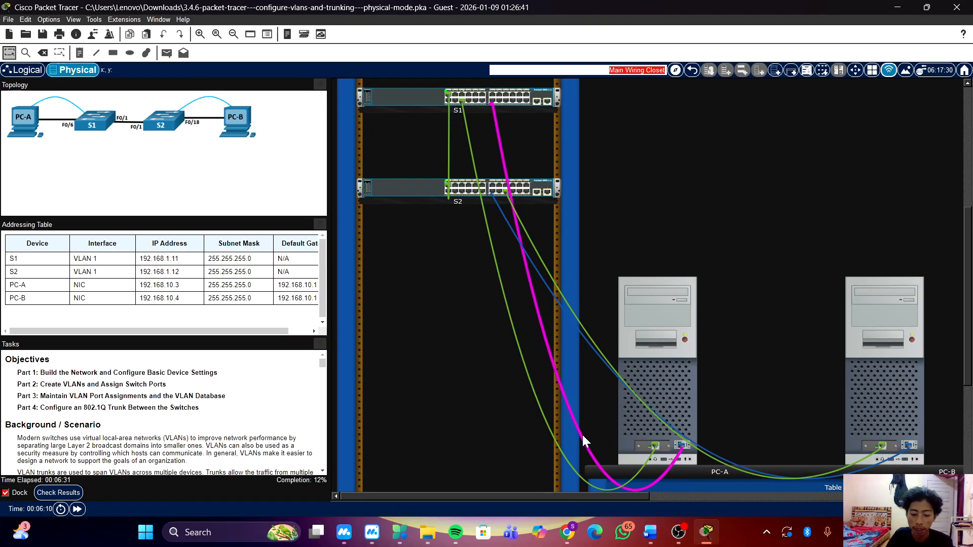
Open a terminal session on PC-A with the default port configuration at 9600 bits per second.
mouse_move(582, 434)
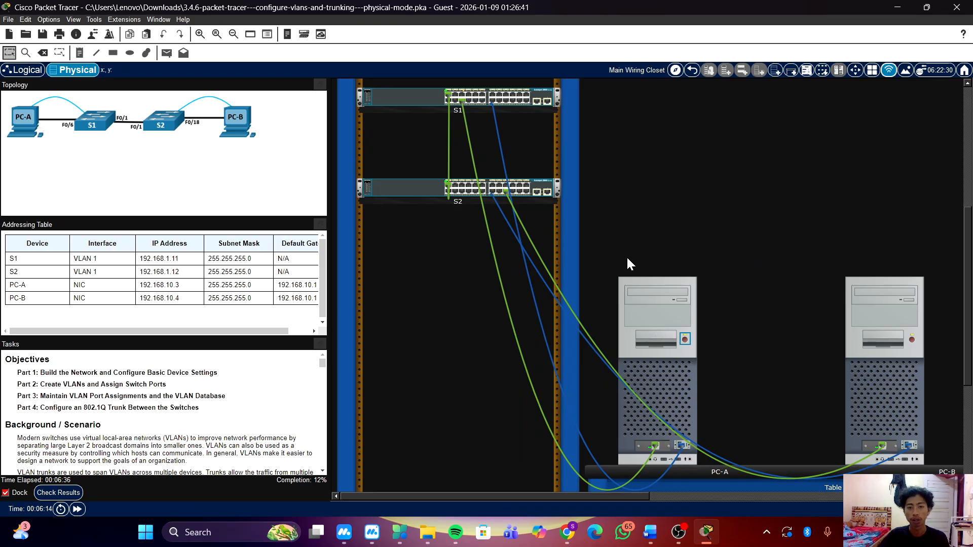
click(629, 166)
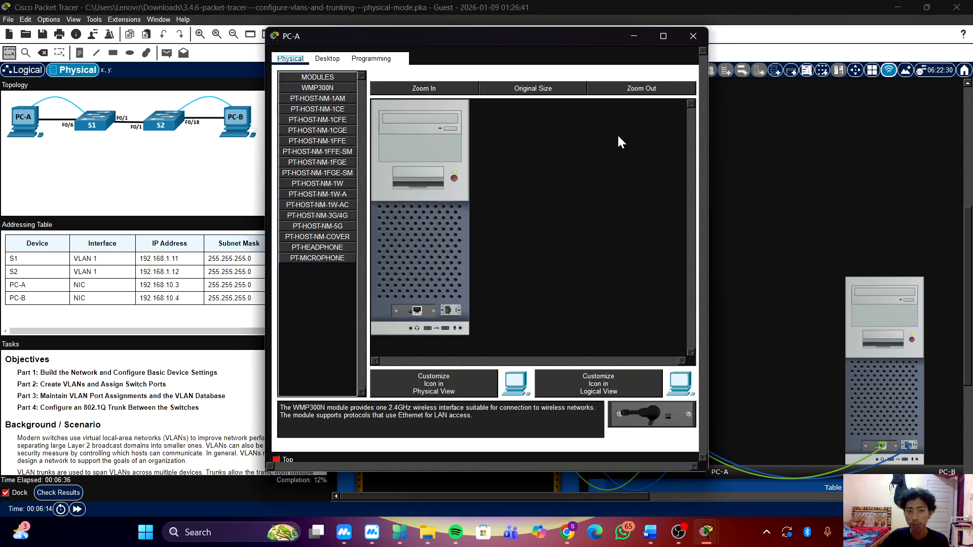
click(328, 59)
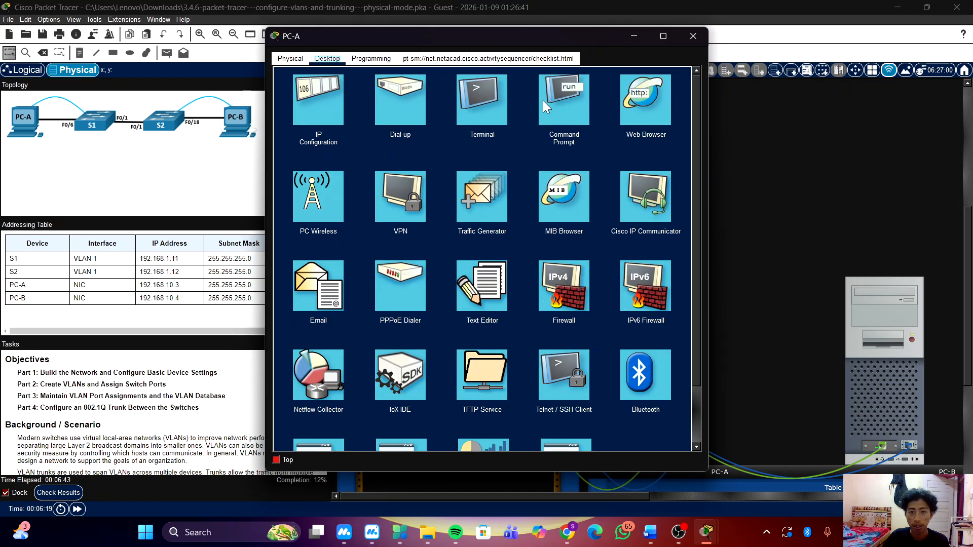
click(498, 103)
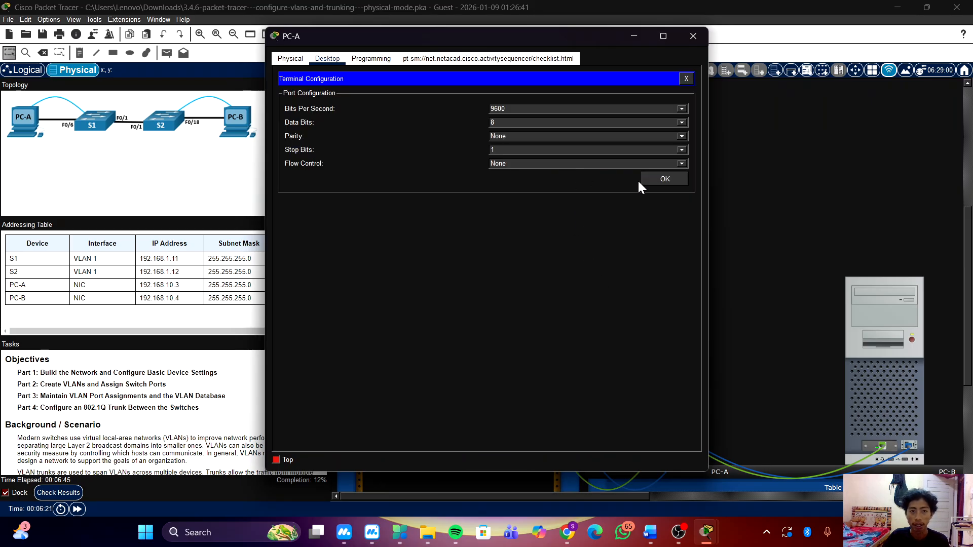
click(663, 181)
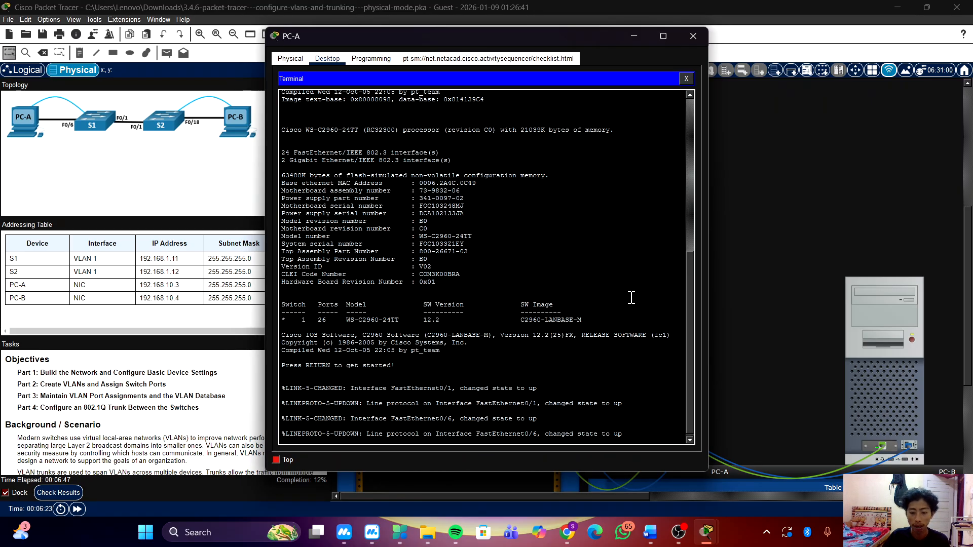
Enter privileged EXEC mode and global configuration mode on S1 with EN and CONF T.
key(Return)
key(Return)
key(Return)
key(Return)
text(EN)
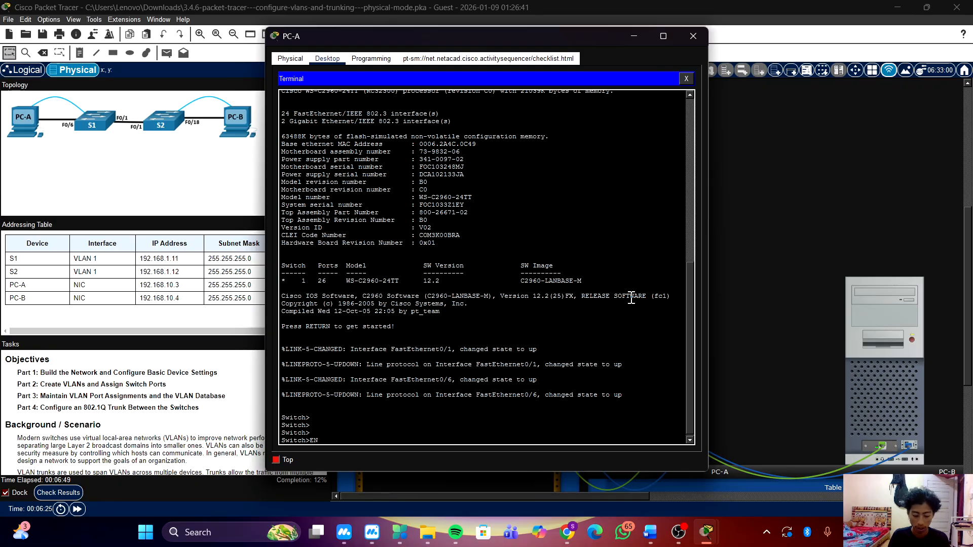
key(Return)
key(Return)
key(Return)
key(Return)
text(CON)
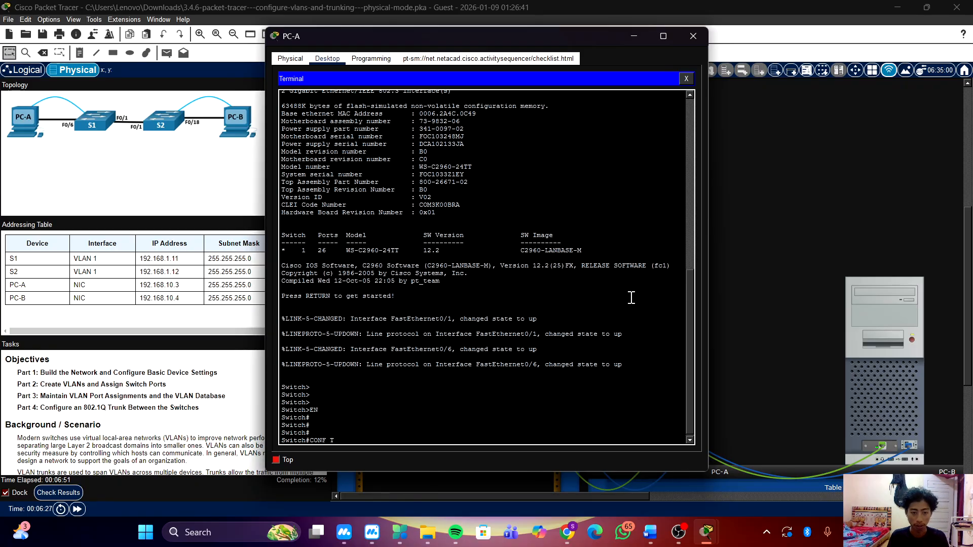
text(F T)
key(Return)
key(Return)
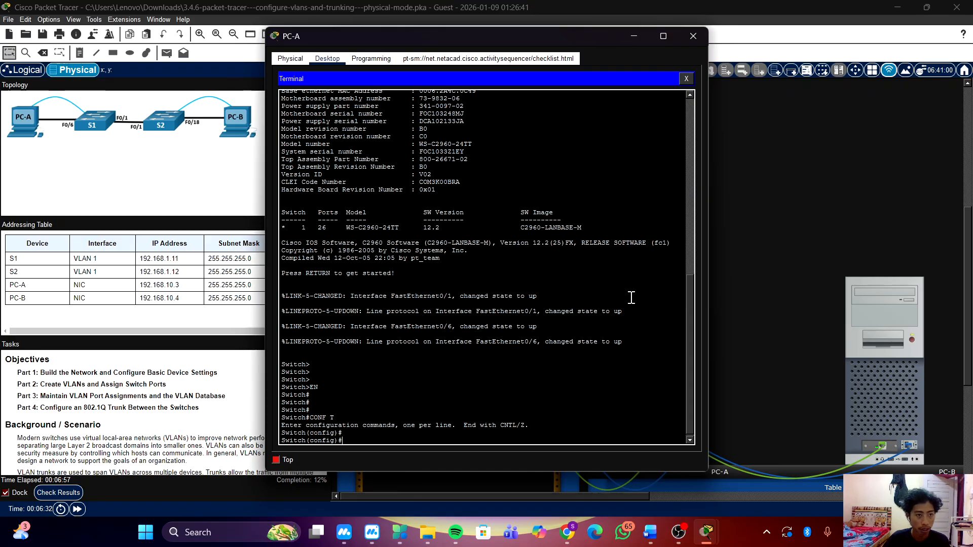
drag(564, 42, 20, 138)
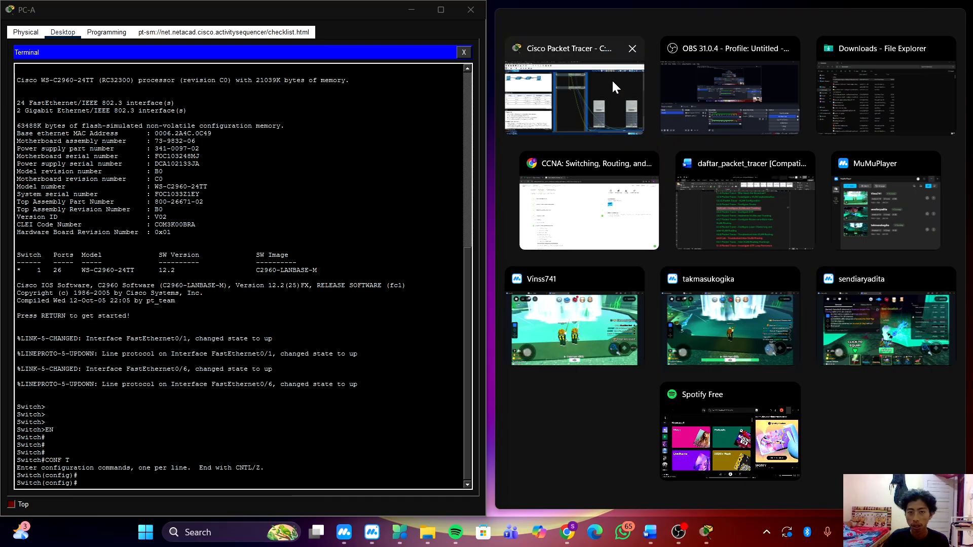
click(613, 79)
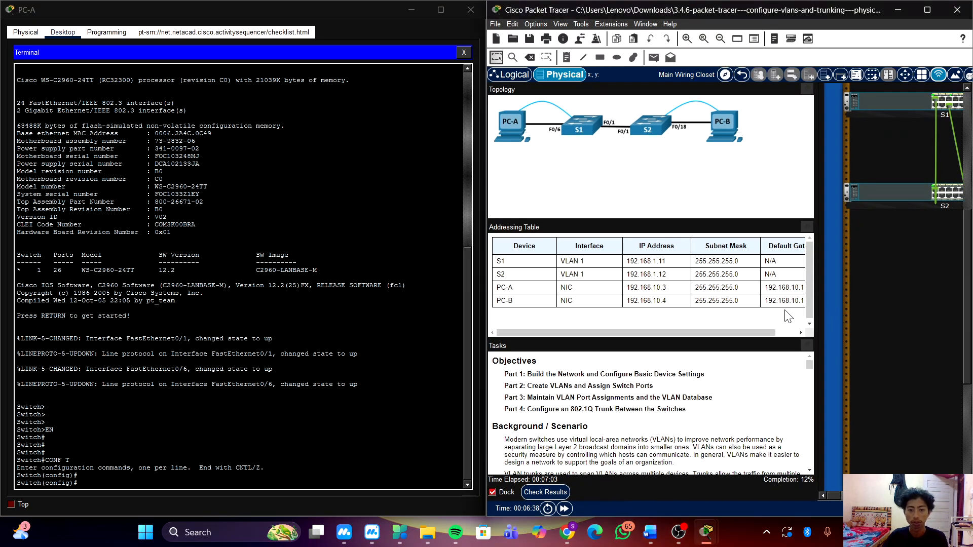
scroll(785, 311, right, 1)
scroll(911, 286, right, 10)
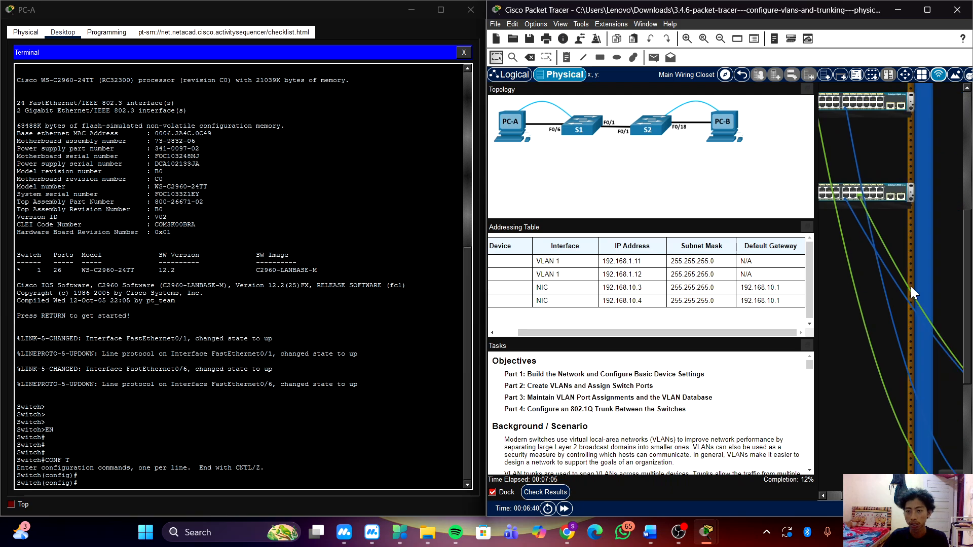
scroll(908, 288, right, 10)
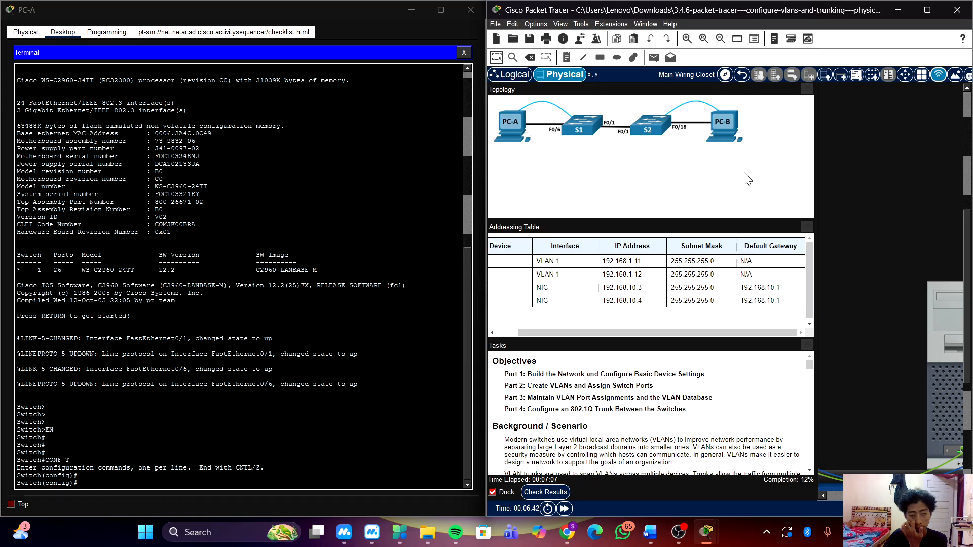
click(721, 124)
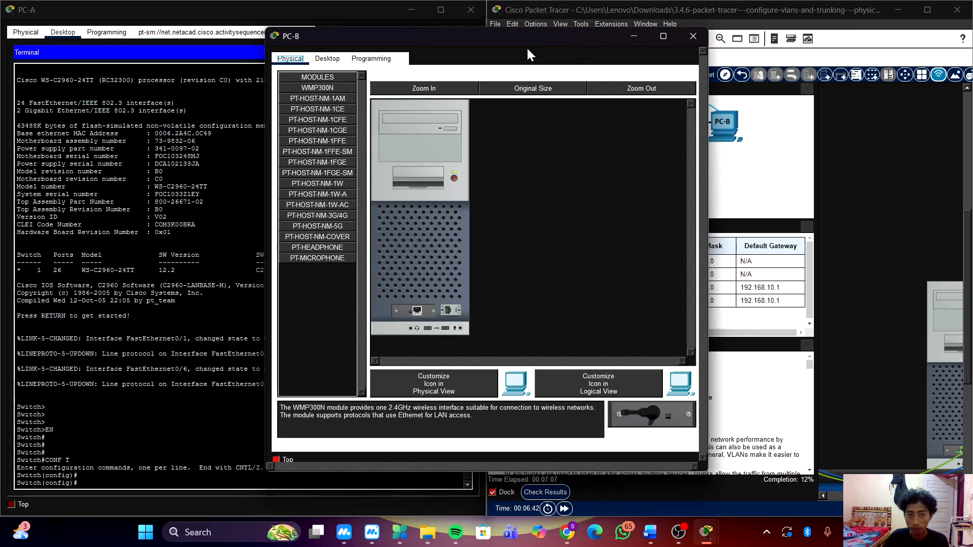
click(636, 41)
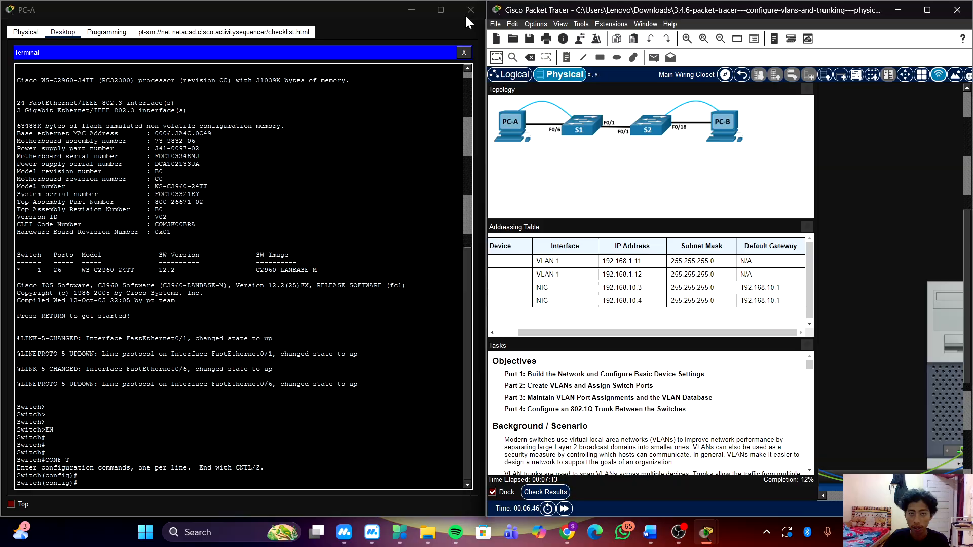
click(411, 9)
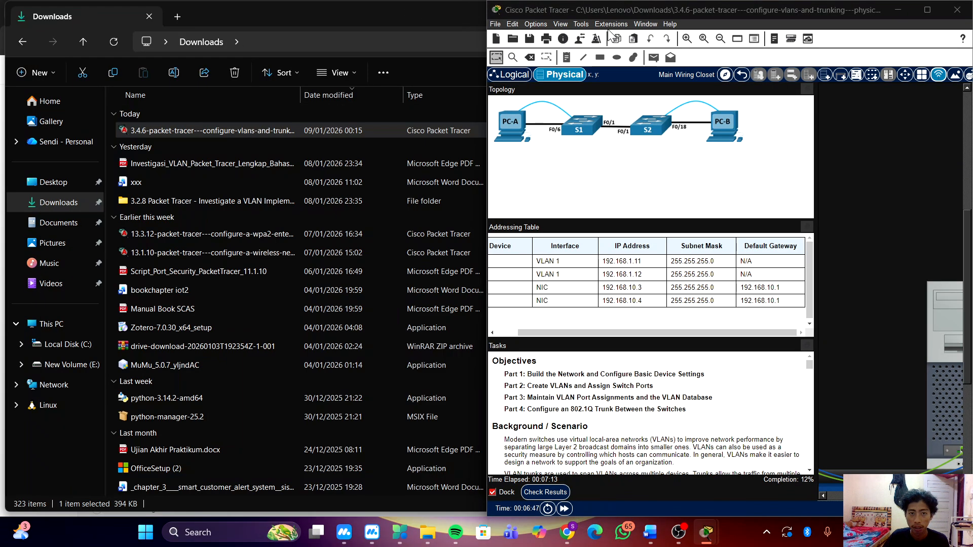
click(928, 10)
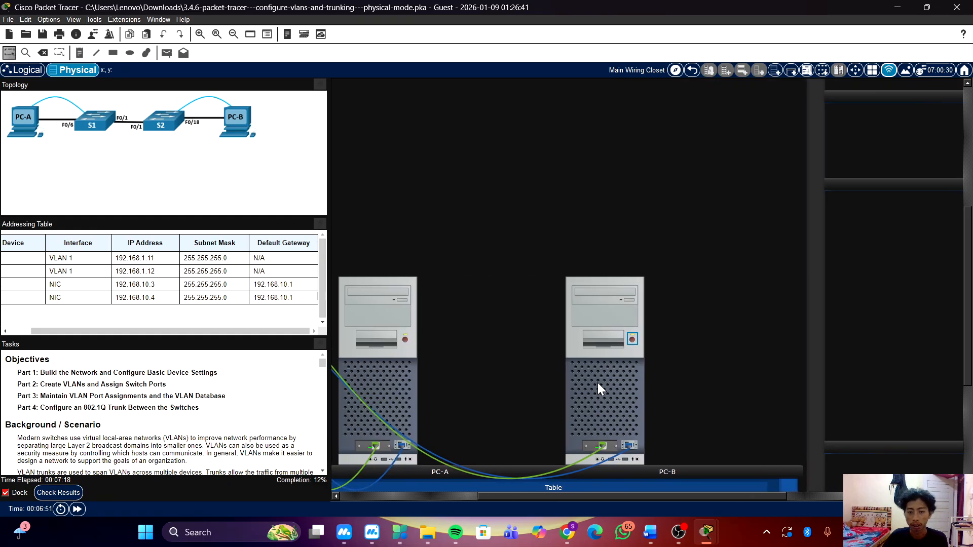
Open a terminal session on PC-B with the default port configuration at 9600 bits per second.
click(597, 382)
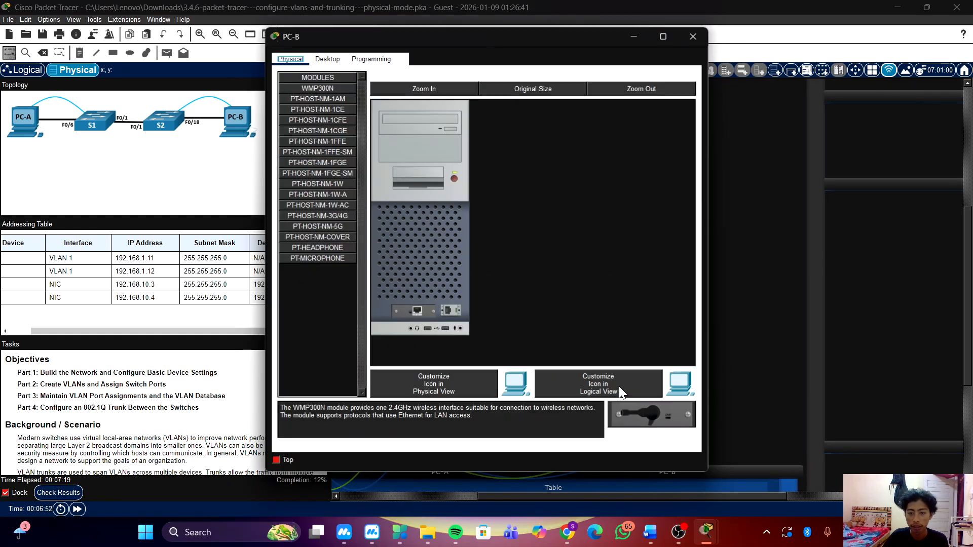
click(327, 59)
click(481, 105)
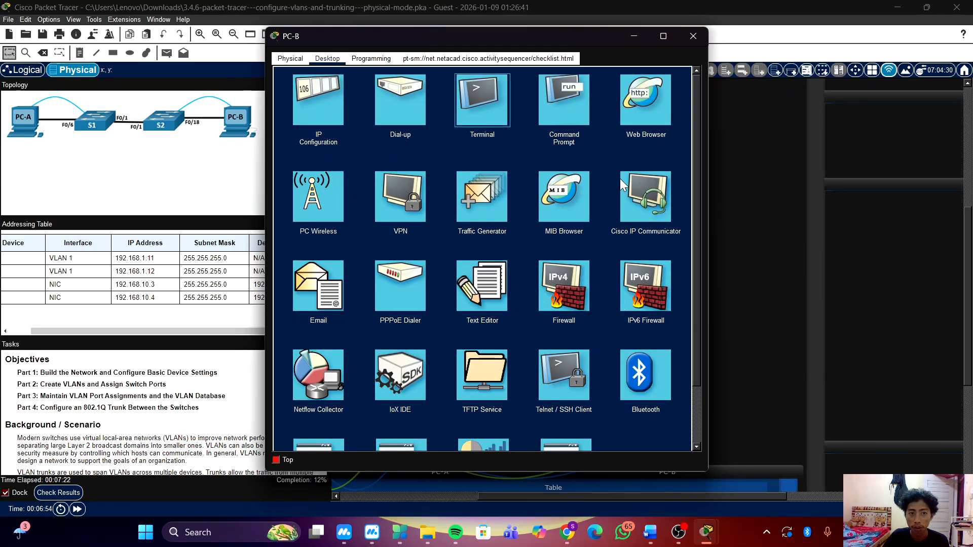
click(655, 179)
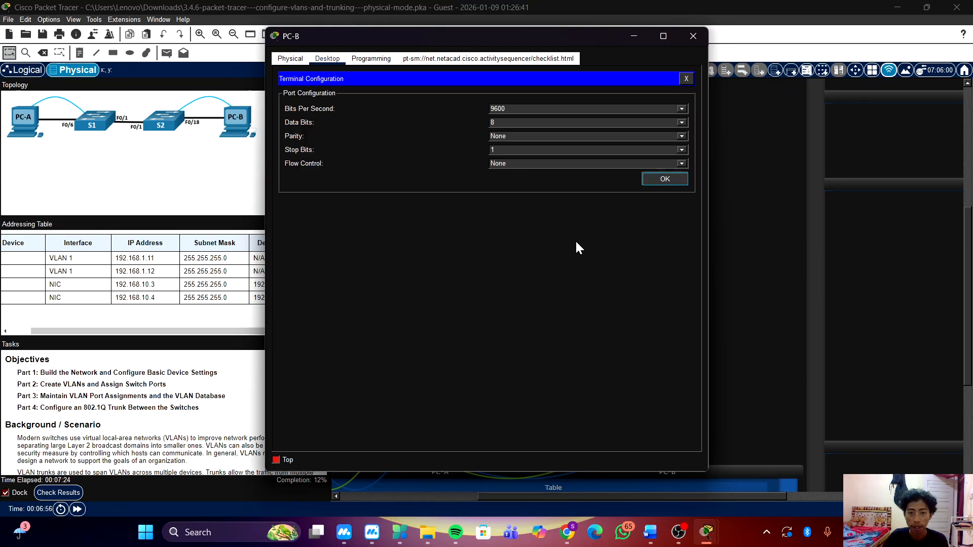
Enter privileged EXEC mode and global configuration mode on S2 with en and conf t.
key(Return)
key(Return)
key(Return)
key(Return)
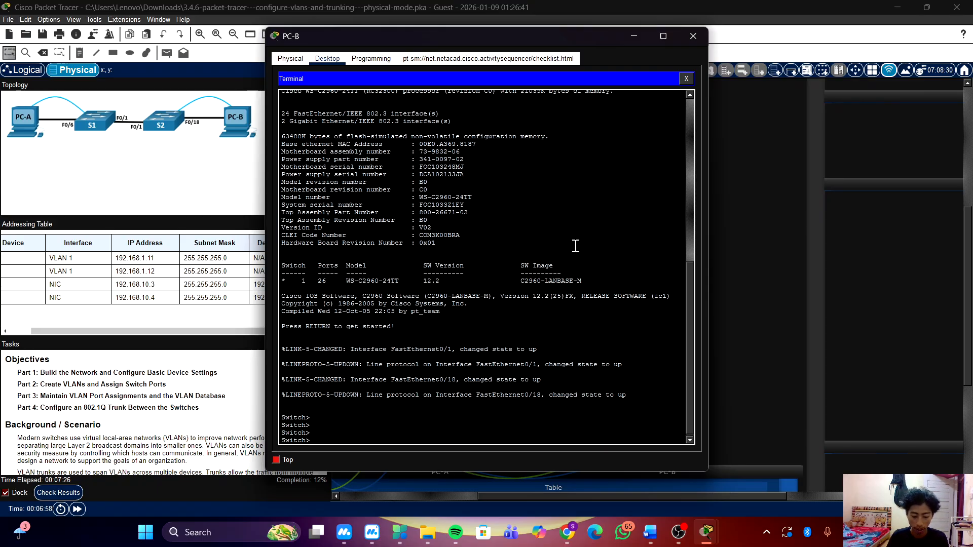
text(en)
key(Return)
key(Return)
key(Return)
text(conf t)
key(Return)
key(Return)
key(Return)
key(Return)
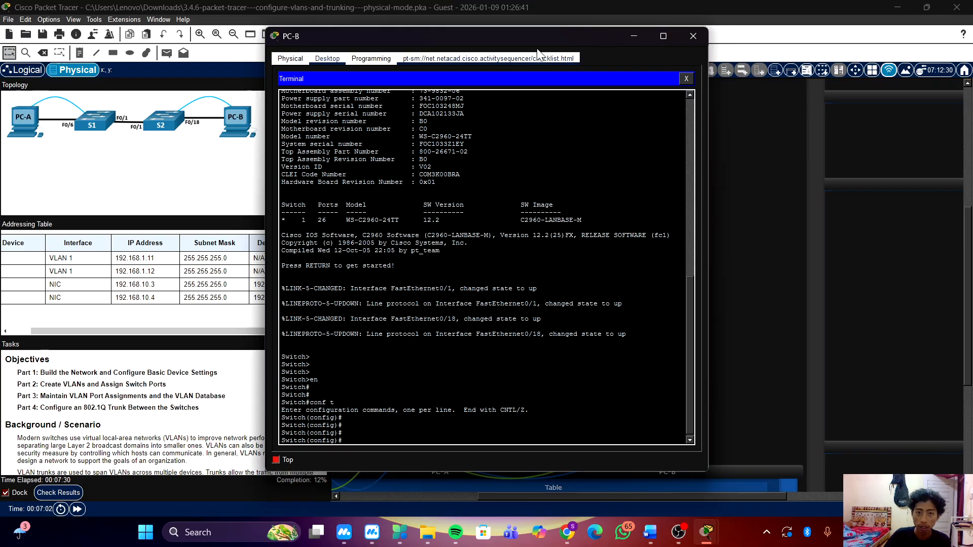
Tile the PC-A and PC-B terminal windows side by side, with PC-A on the left half and PC-B on the right.
drag(532, 40, 971, 109)
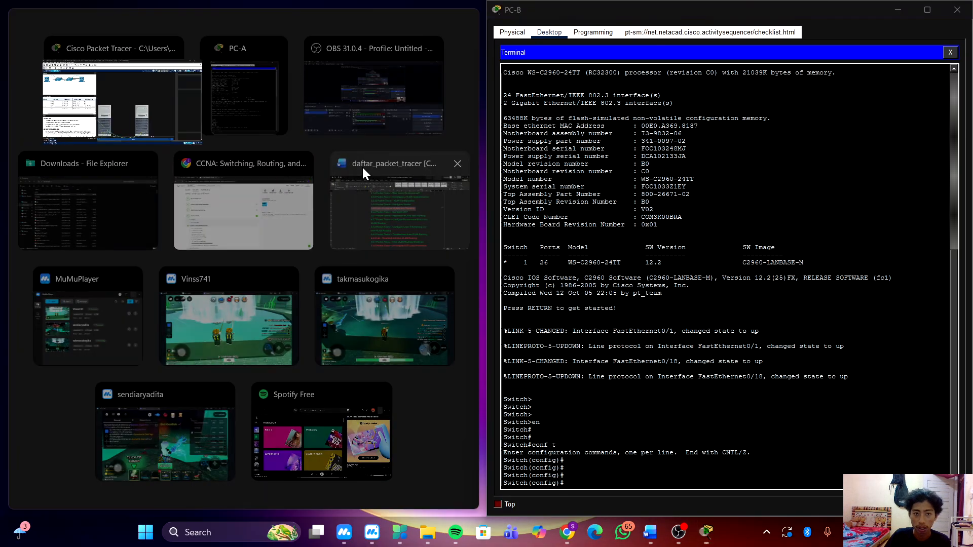
click(237, 93)
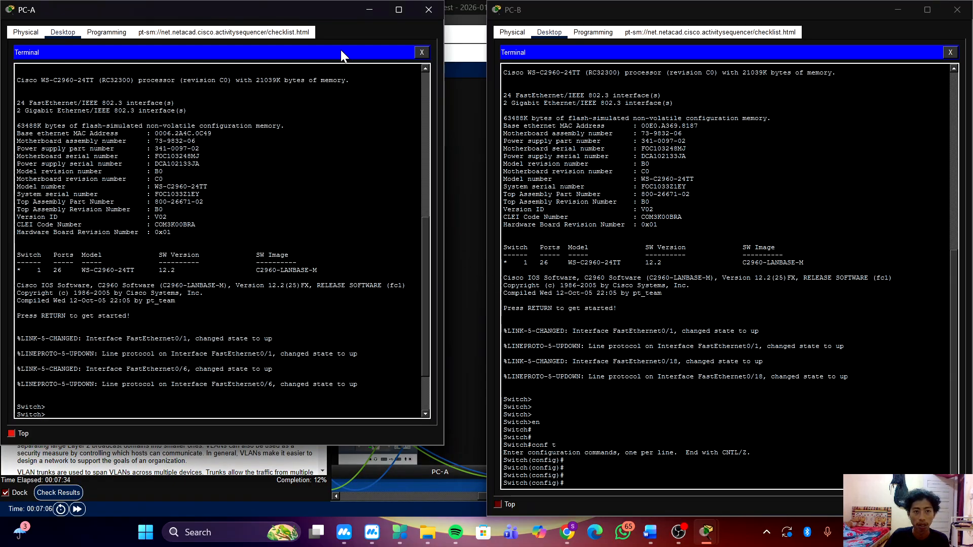
drag(327, 16, 2, 129)
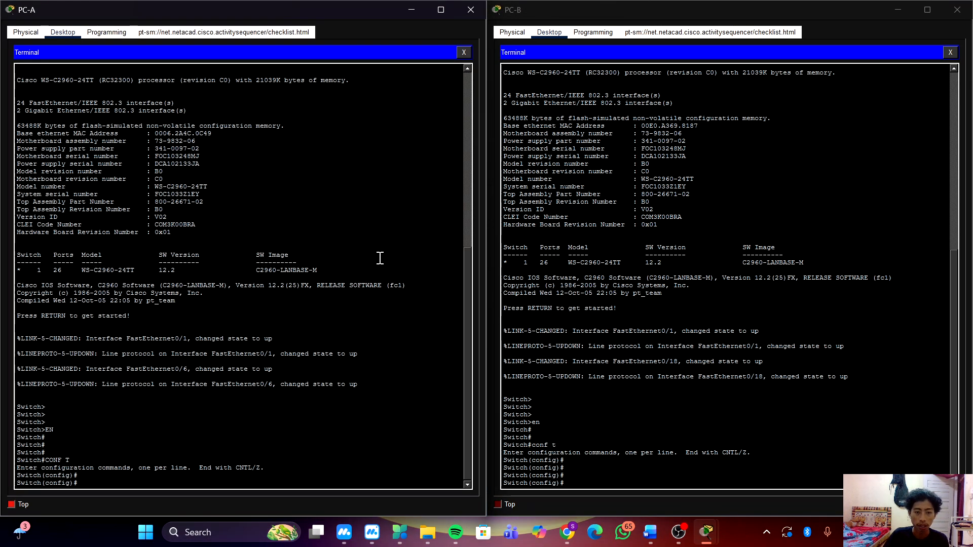
Set the hostname of the switch connected to PC-A's terminal to S1.
click(376, 368)
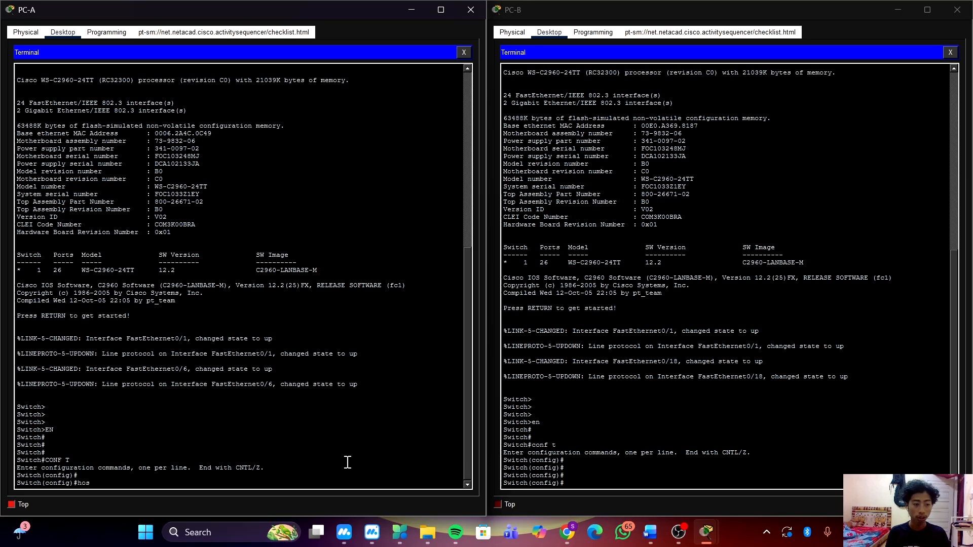
key(Tab)
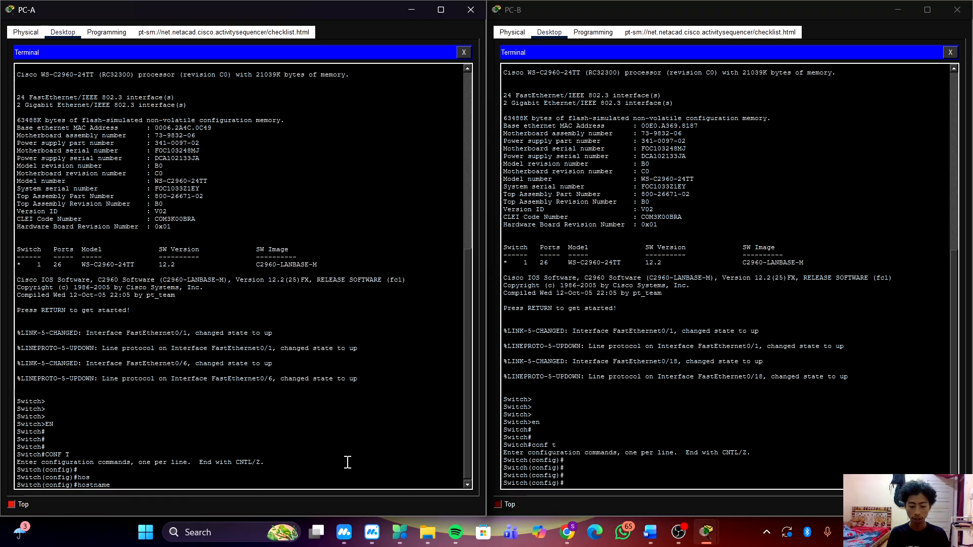
text(S1)
key(Return)
key(Return)
key(Return)
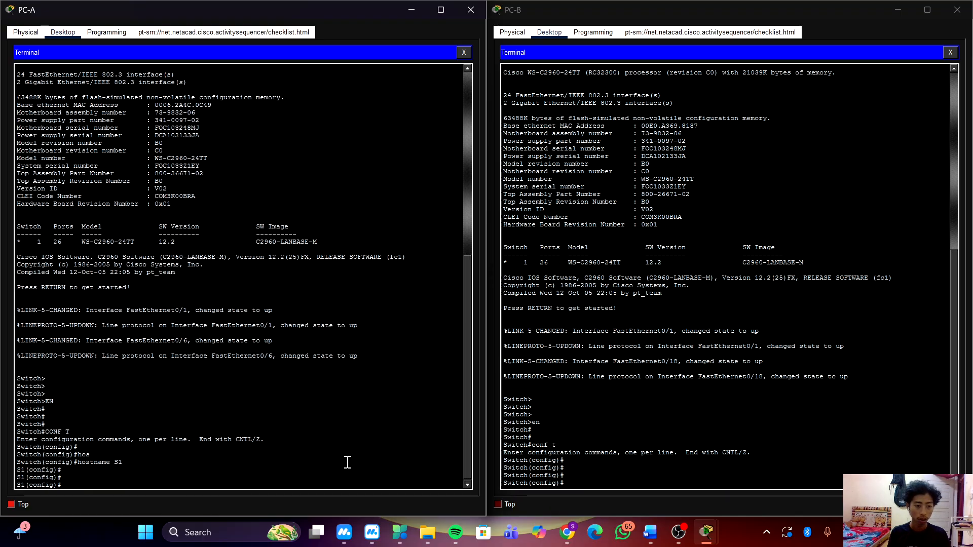
Set the hostname of the switch connected to PC-B's terminal to S2.
click(741, 474)
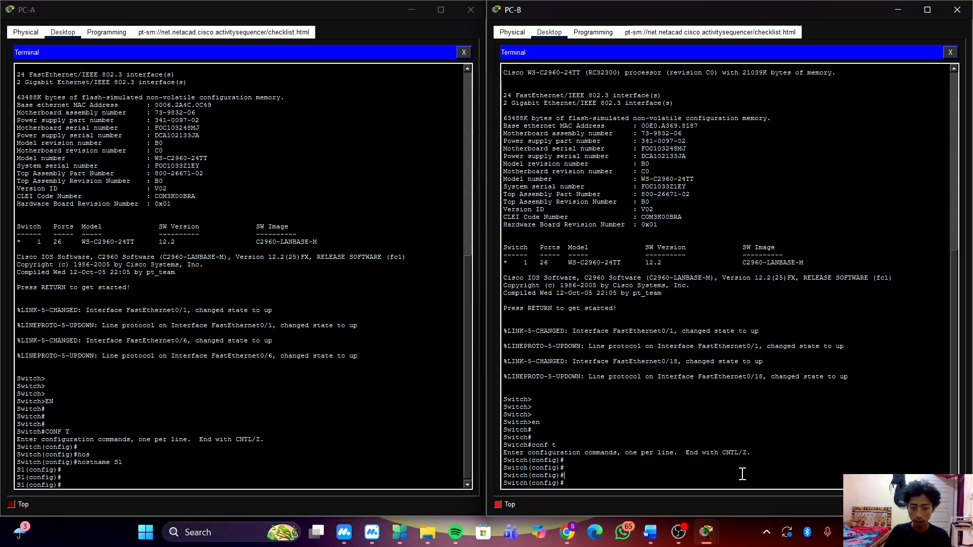
text(hos)
key(Tab)
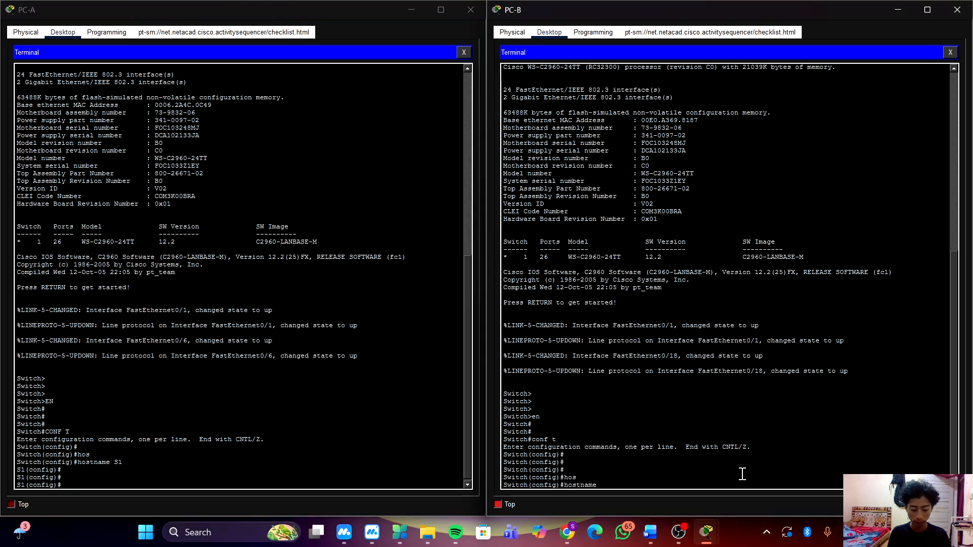
text(S2)
key(Return)
key(Return)
key(Return)
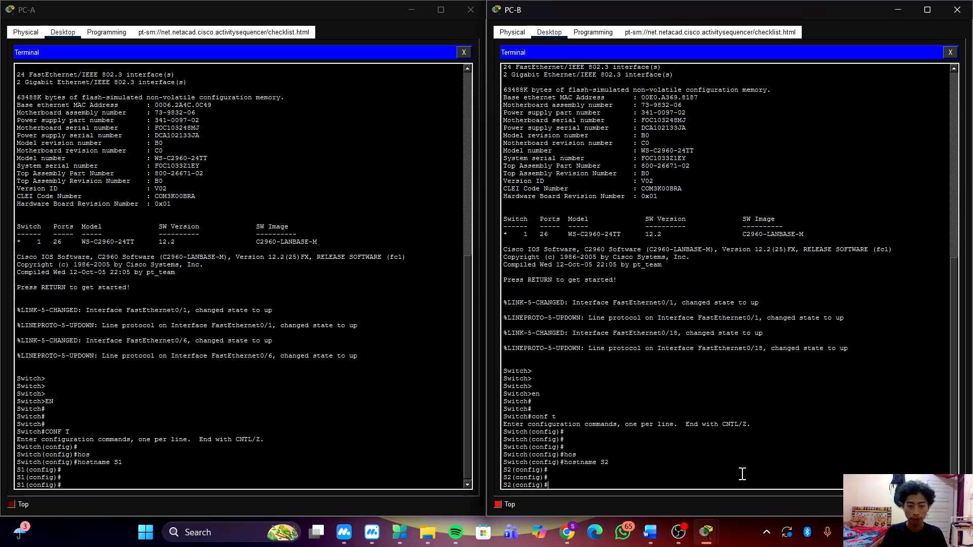
Disable DNS lookup on S1 from PC-A's terminal with no ip domain-lookup.
click(419, 454)
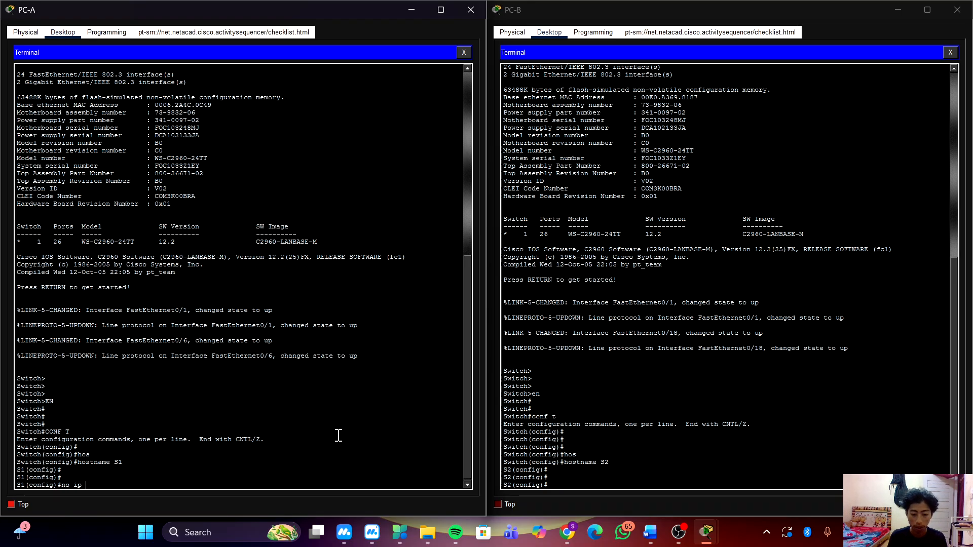
text(no ip dom)
key(Tab)
key(Tab)
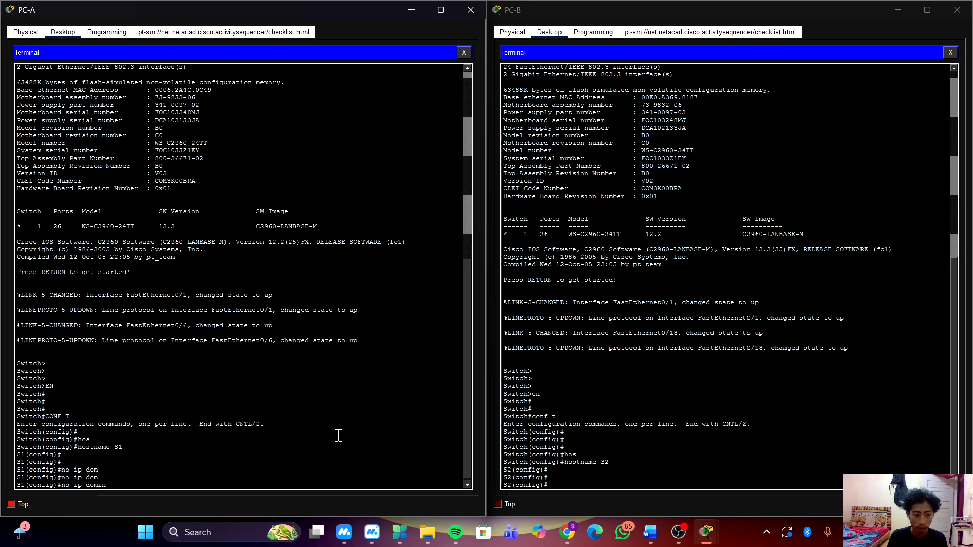
text(ain)
key(Tab)
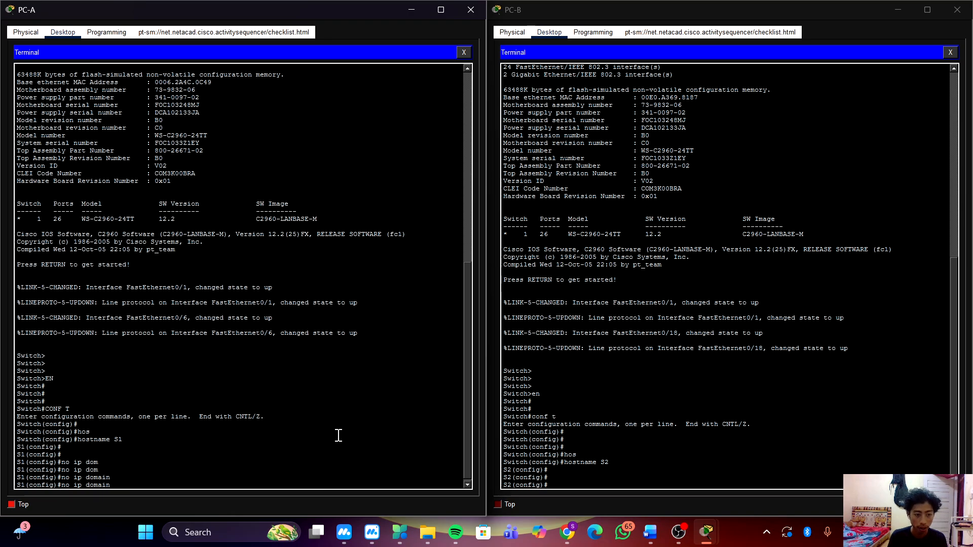
text(-)
key(Tab)
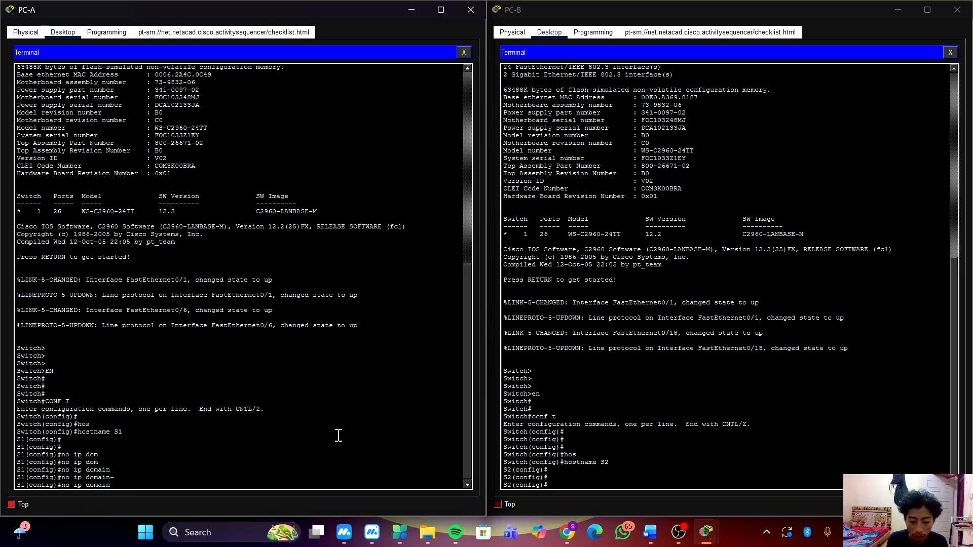
text(l)
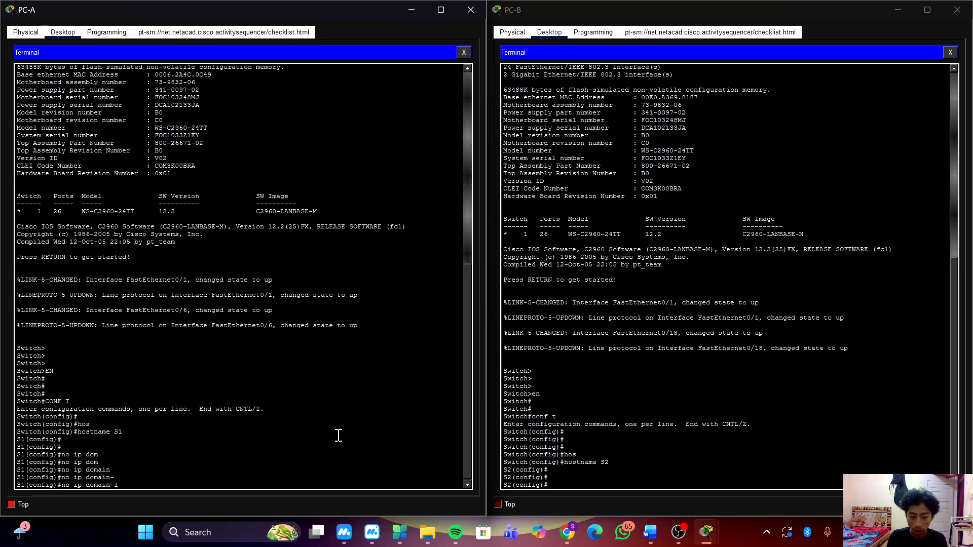
text(oo)
key(Tab)
key(Return)
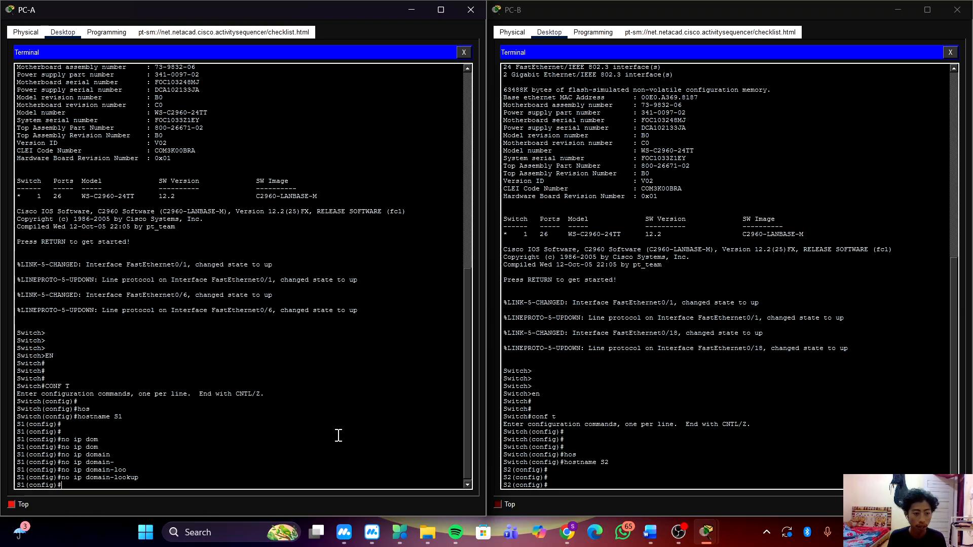
Disable DNS lookup on S2 from PC-B's terminal with no ip domain-lookup.
click(669, 462)
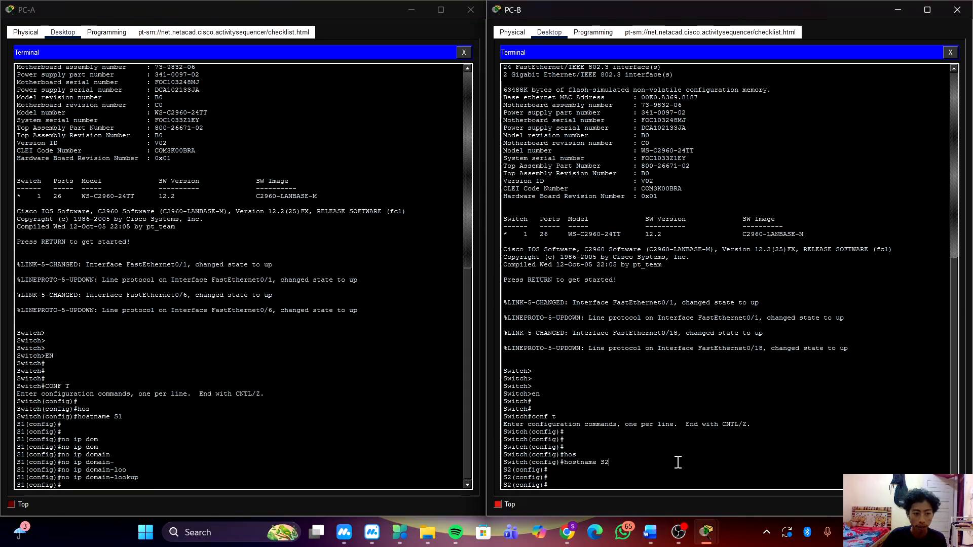
text(n)
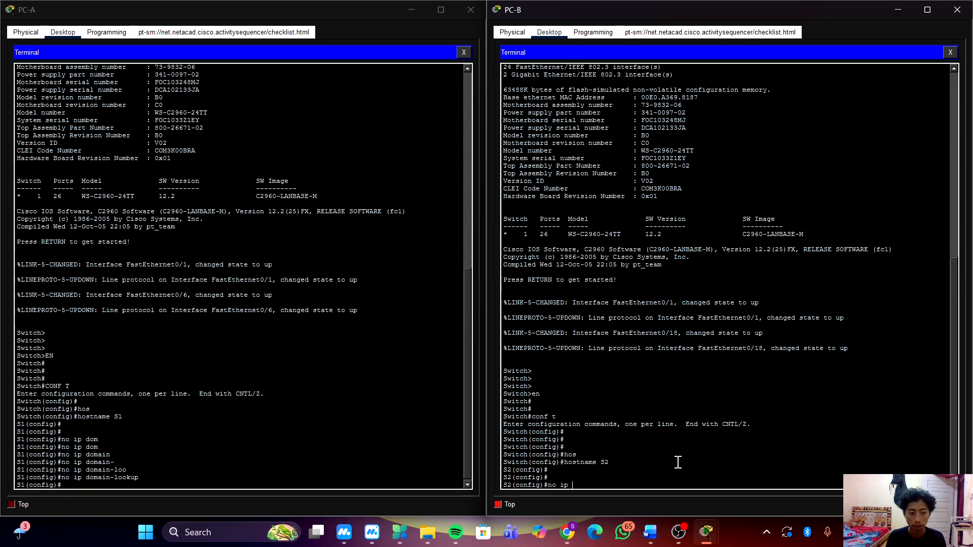
text(o ip doma)
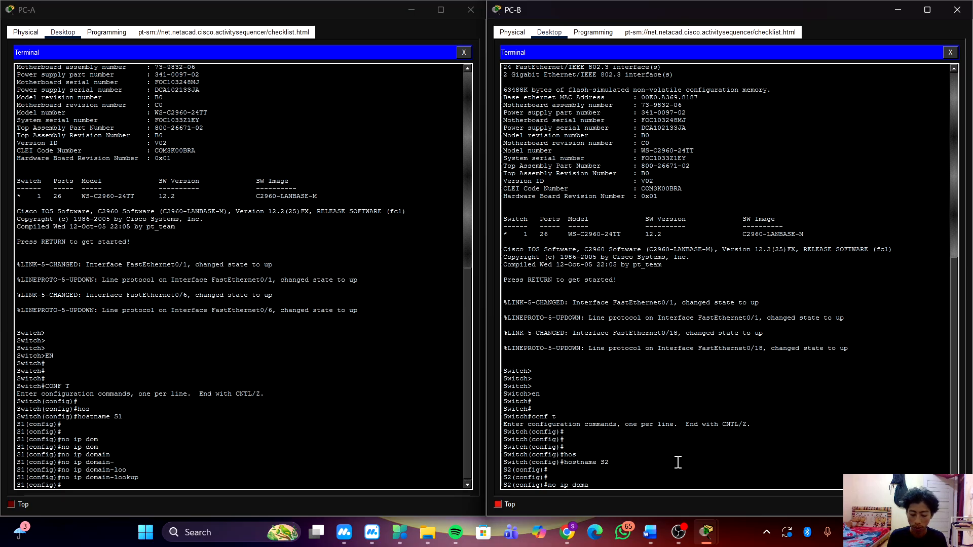
text(in-loo)
key(Tab)
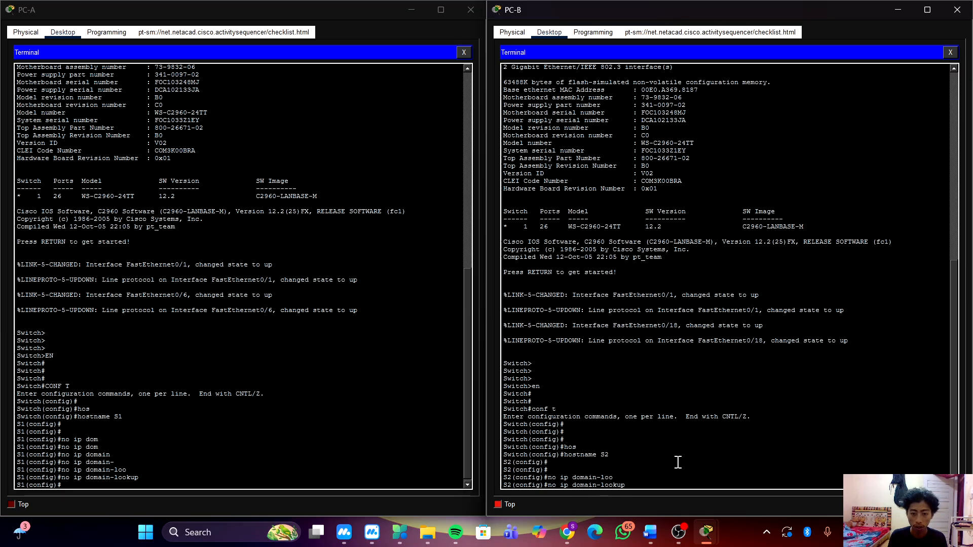
key(Return)
key(Return)
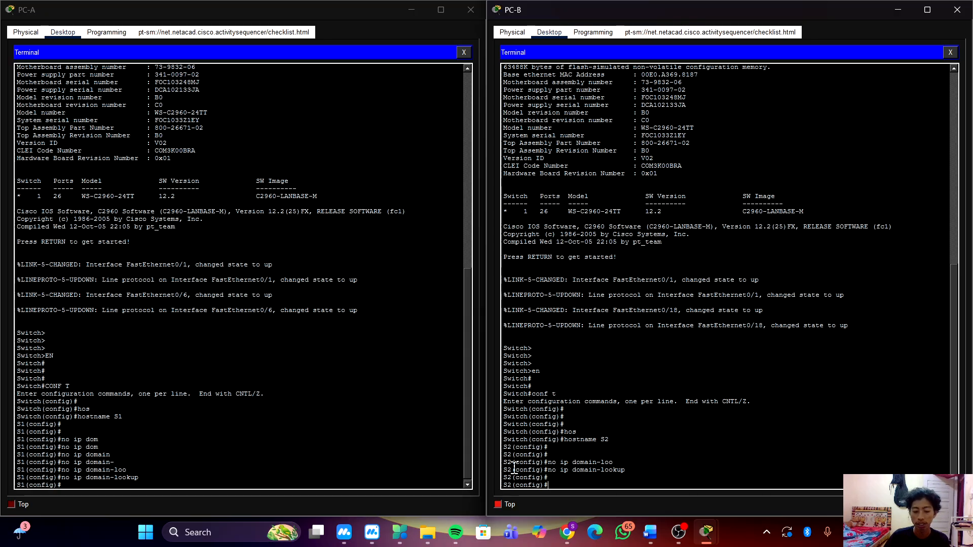
Set the encrypted privileged EXEC password on S1 with the enable secret command.
click(296, 468)
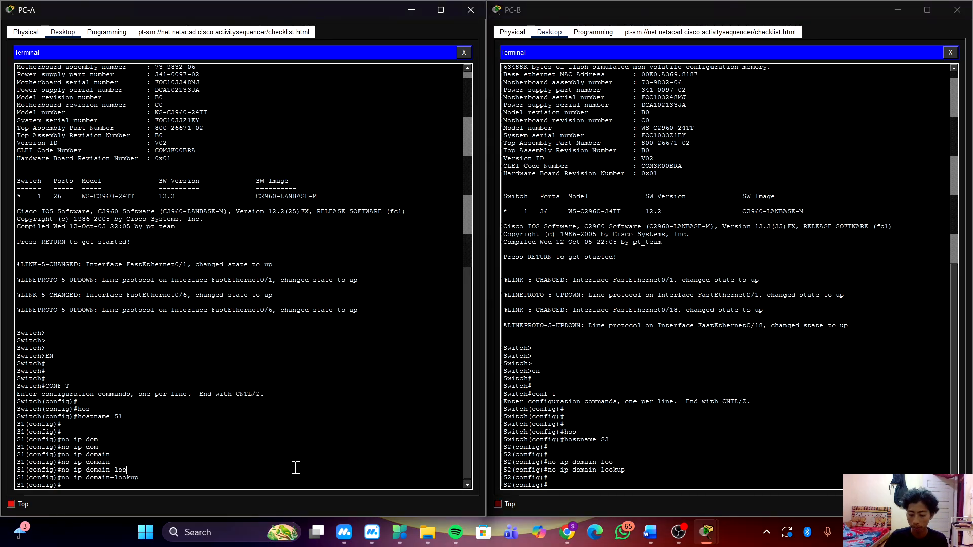
key(Return)
key(Return)
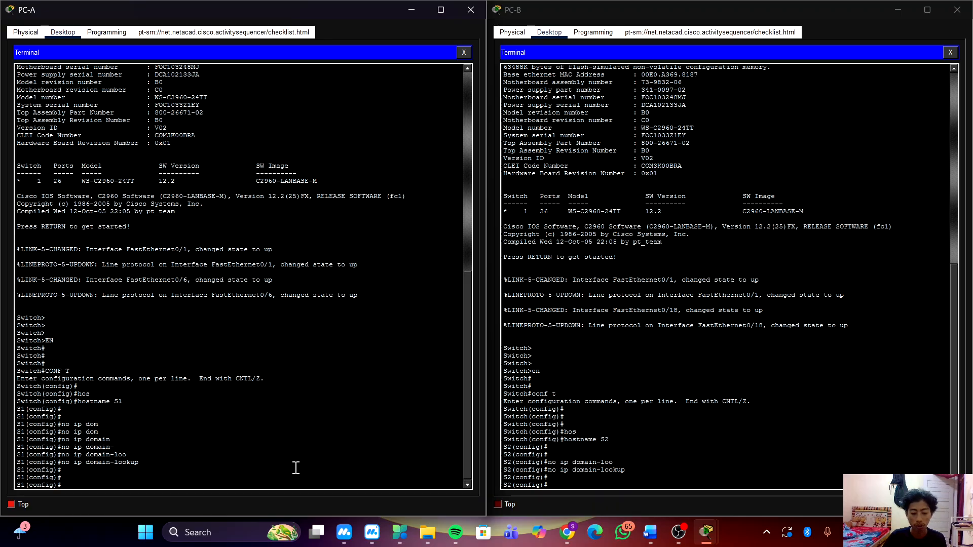
text(enb)
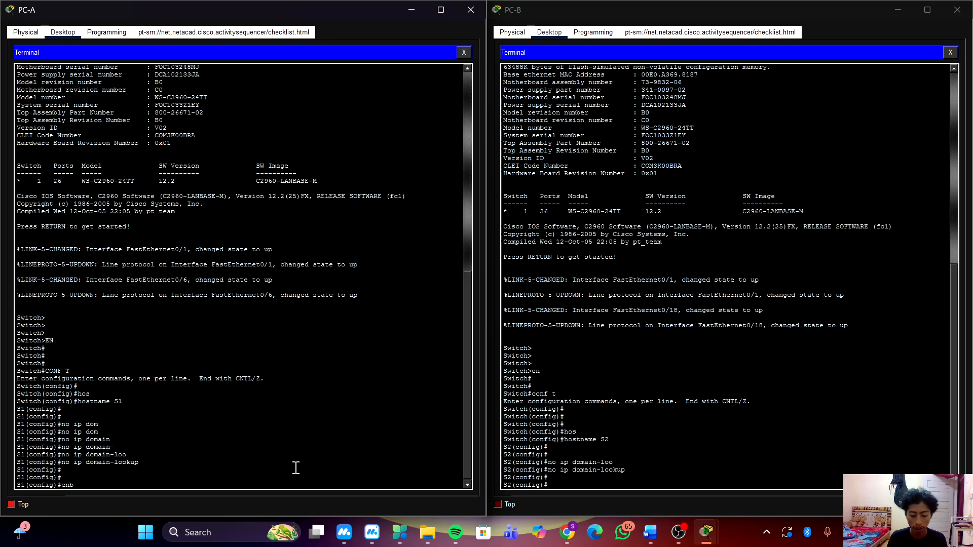
key(BackSpace)
key(BackSpace)
key(BackSpace)
key(BackSpace)
key(BackSpace)
key(BackSpace)
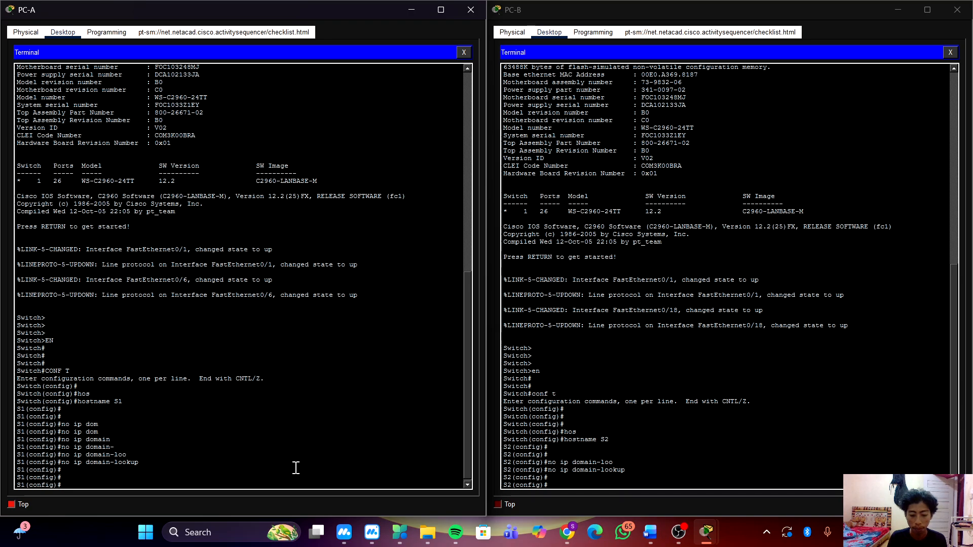
text(enable se)
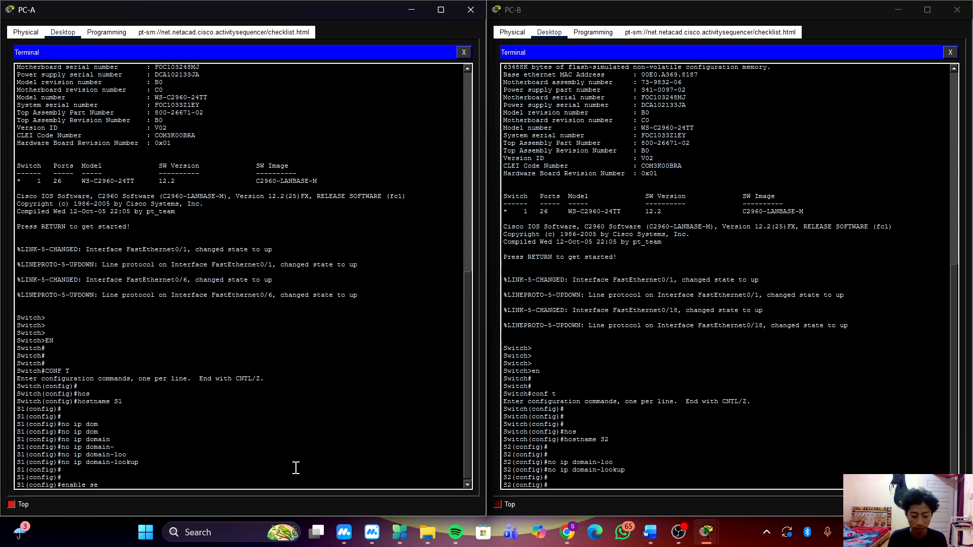
text(r)
key(Tab)
text(c)
key(Tab)
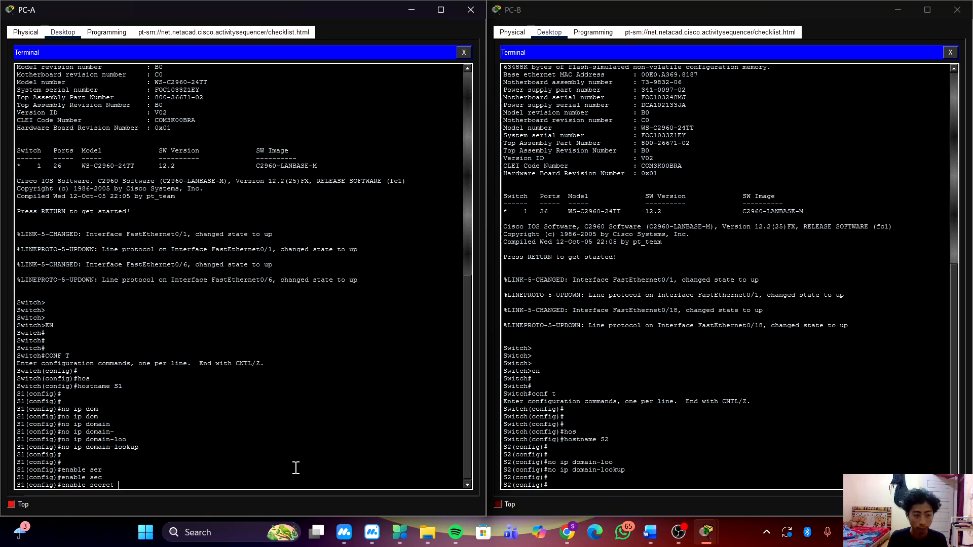
text(class)
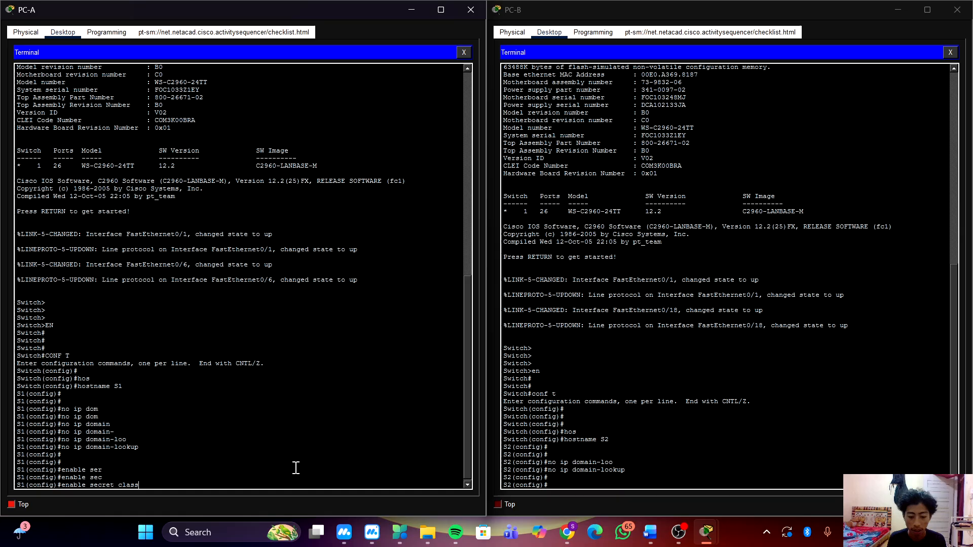
key(Return)
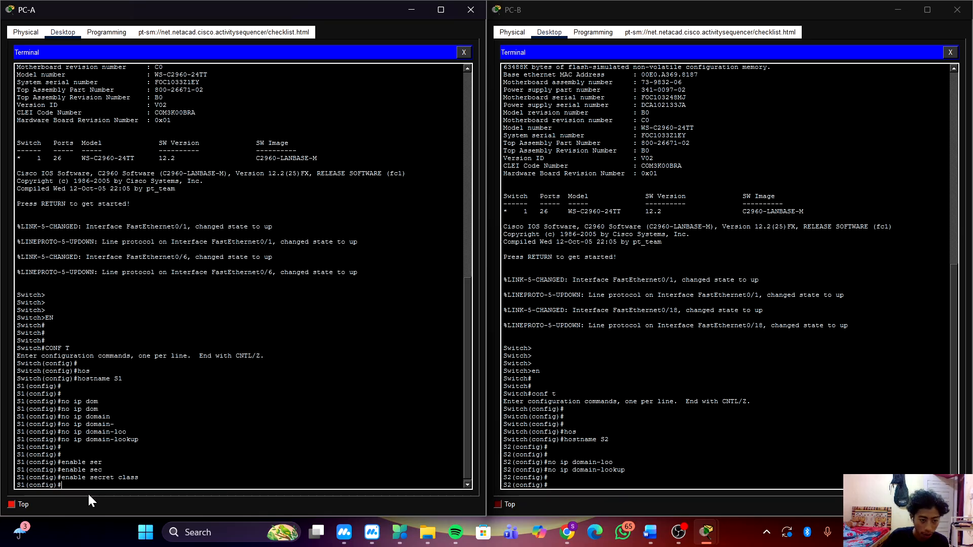
Try to copy the enable secret command from S1's terminal into S2's, and clear the stray pasted URL.
drag(139, 477, 61, 481)
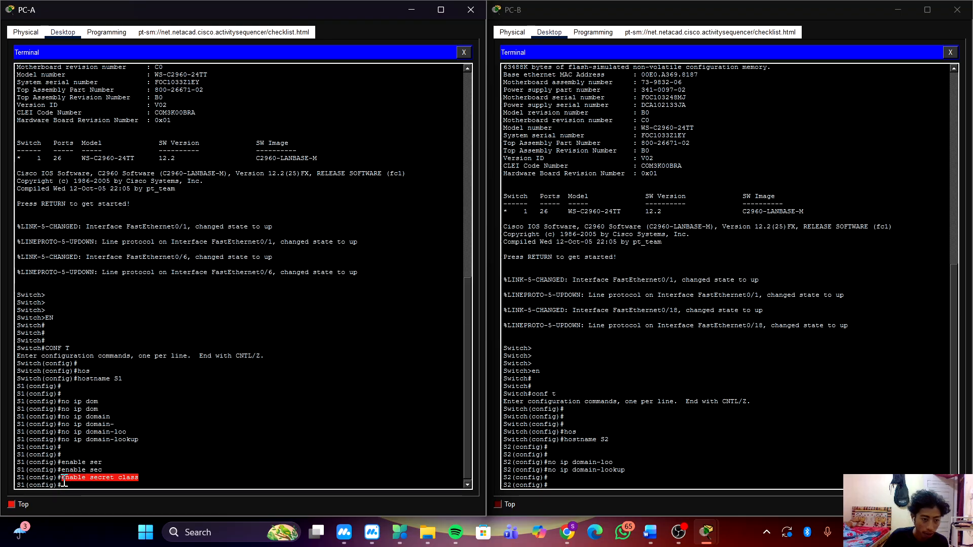
key(ctrl+c)
right_click(690, 455)
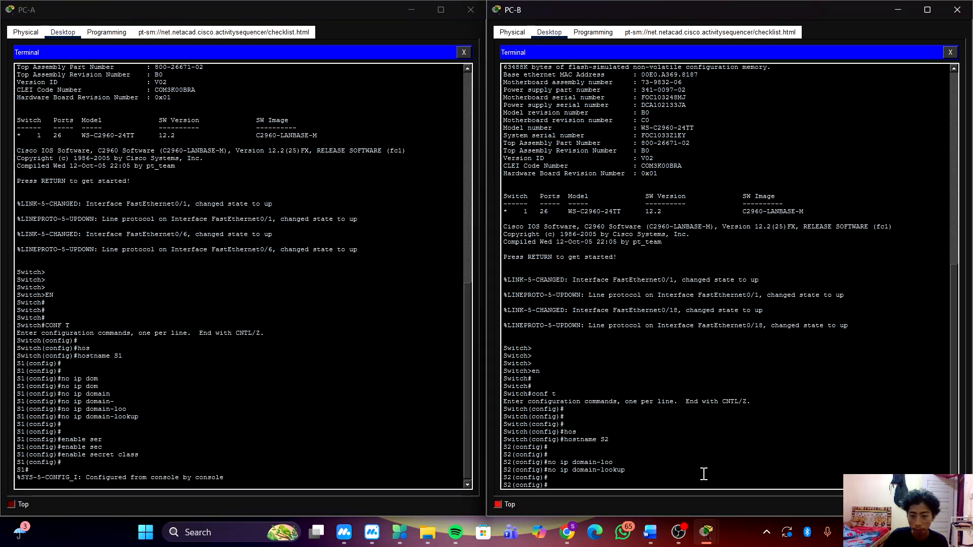
click(714, 471)
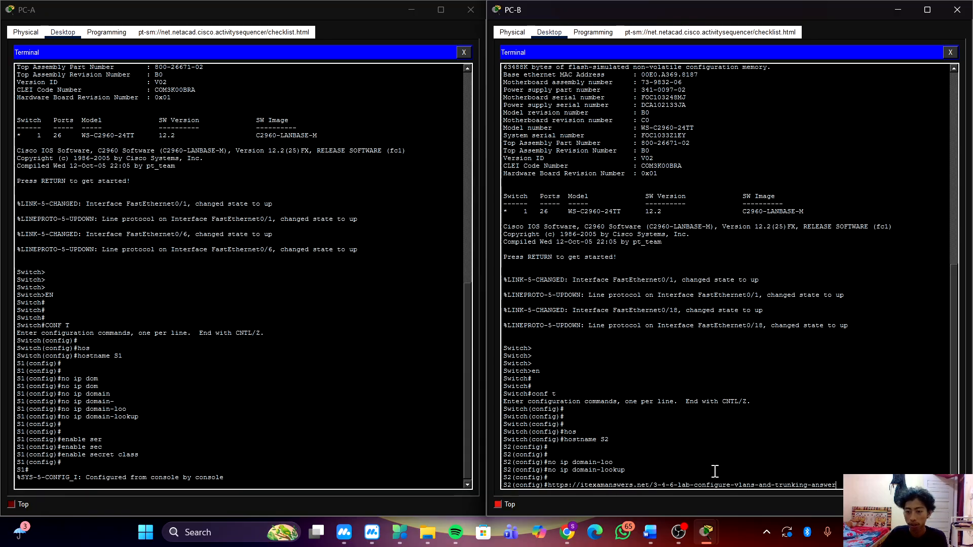
key(BackSpace)
key(BackSpace)
key(BackSpace)
key(BackSpace)
key(BackSpace)
key(BackSpace)
key(BackSpace)
key(BackSpace)
key(BackSpace)
key(BackSpace)
key(BackSpace)
key(BackSpace)
key(BackSpace)
key(BackSpace)
key(BackSpace)
key(BackSpace)
key(BackSpace)
key(BackSpace)
key(BackSpace)
key(BackSpace)
key(BackSpace)
key(BackSpace)
key(BackSpace)
key(BackSpace)
key(BackSpace)
key(BackSpace)
key(BackSpace)
key(BackSpace)
key(BackSpace)
key(BackSpace)
key(BackSpace)
key(BackSpace)
key(BackSpace)
key(BackSpace)
key(BackSpace)
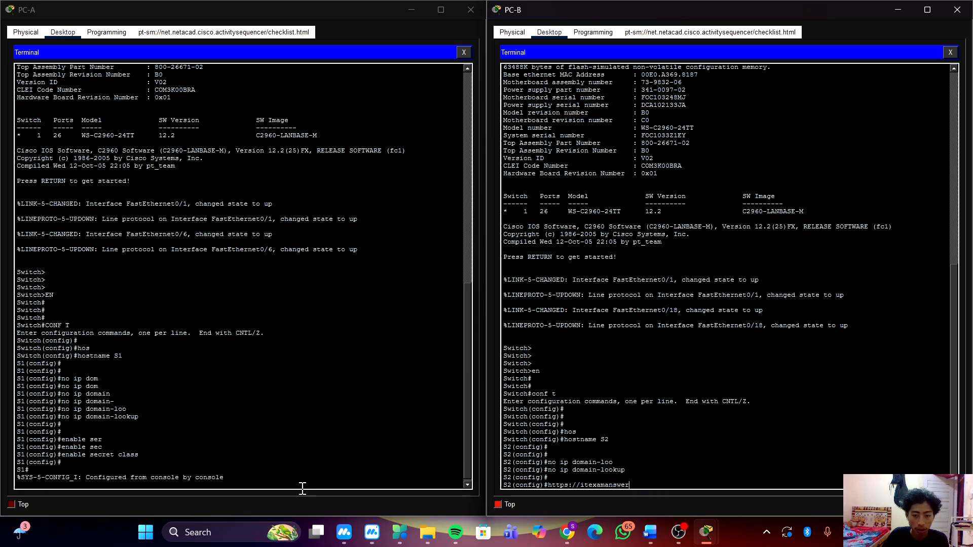
key(BackSpace)
key(BackSpace)
key(BackSpace)
key(BackSpace)
key(BackSpace)
key(BackSpace)
key(BackSpace)
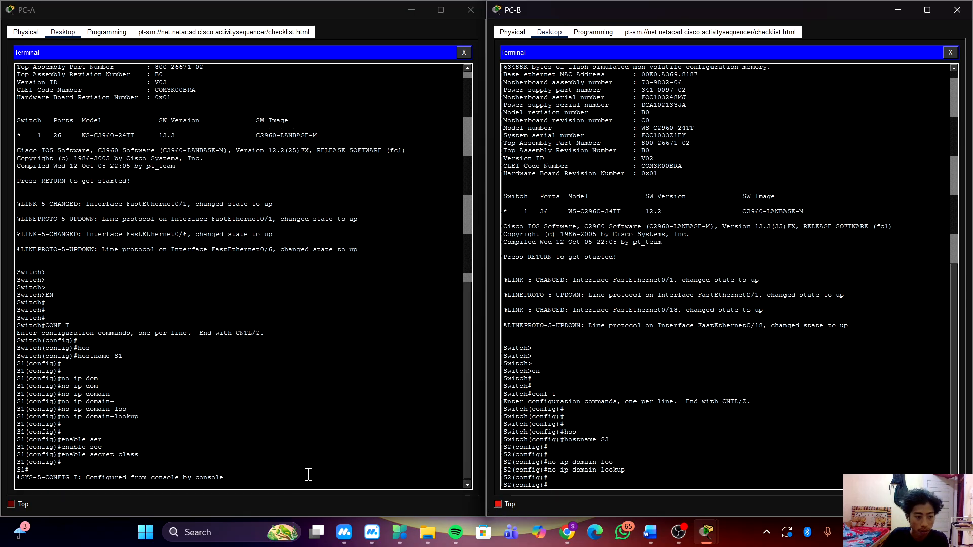
Re-enter global configuration mode on S1 with conf t.
click(337, 457)
key(Return)
key(Return)
key(Return)
key(Return)
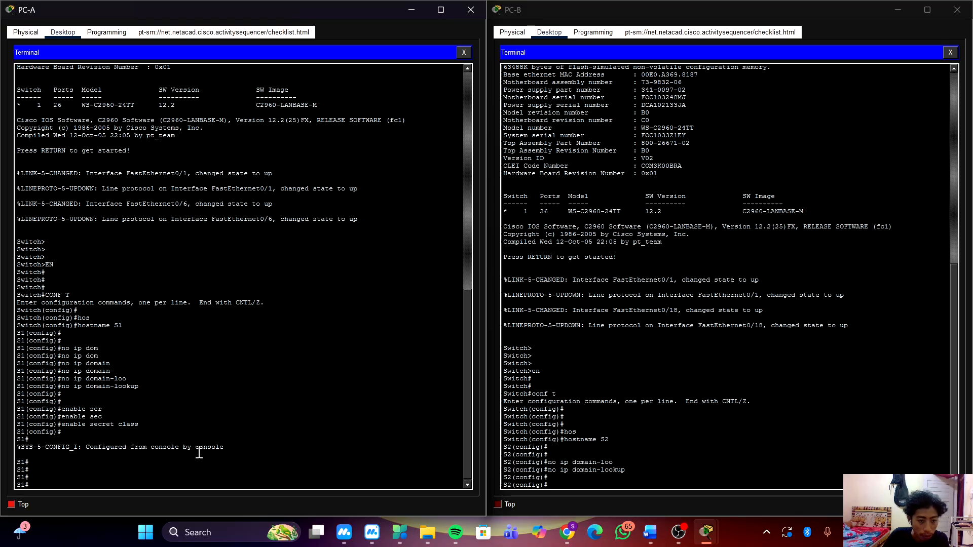
key(Return)
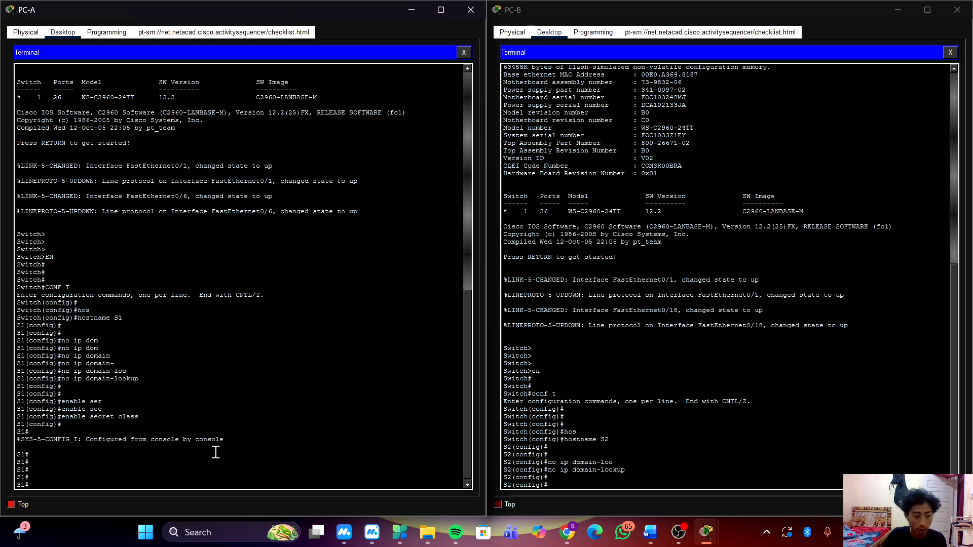
key(Return)
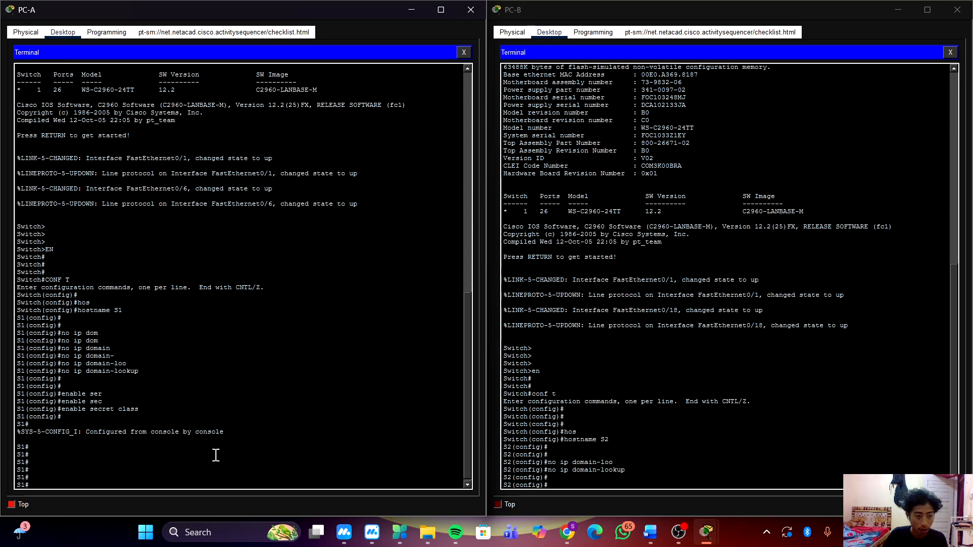
text(c)
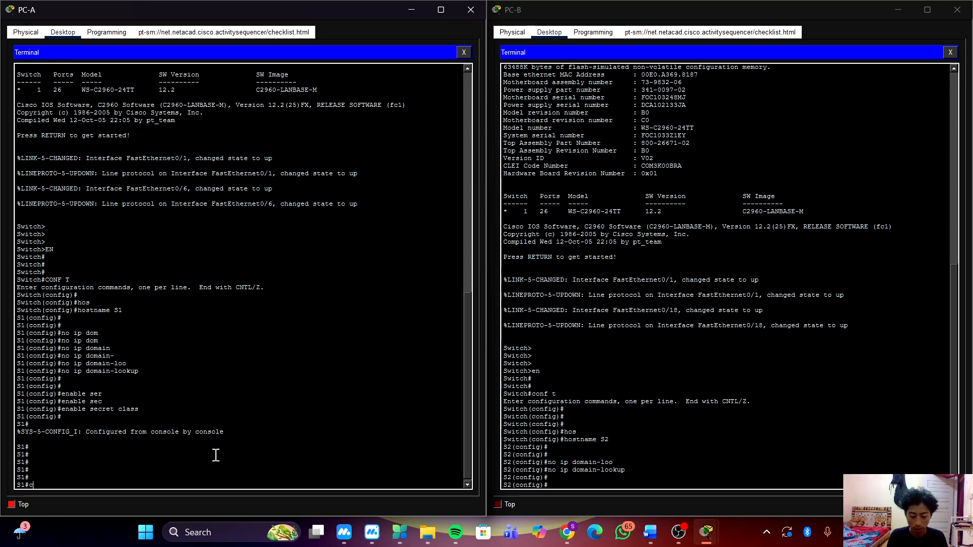
text(onf t)
key(Return)
key(Return)
key(Return)
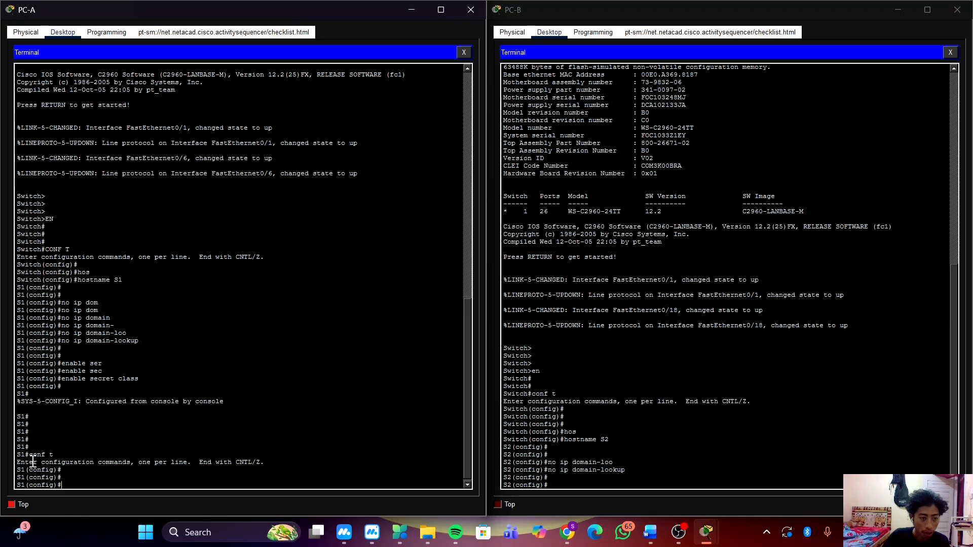
Copy the full enable secret command from S1's terminal and run it on S2 to set its privileged EXEC password.
drag(61, 379, 138, 379)
right_click(128, 383)
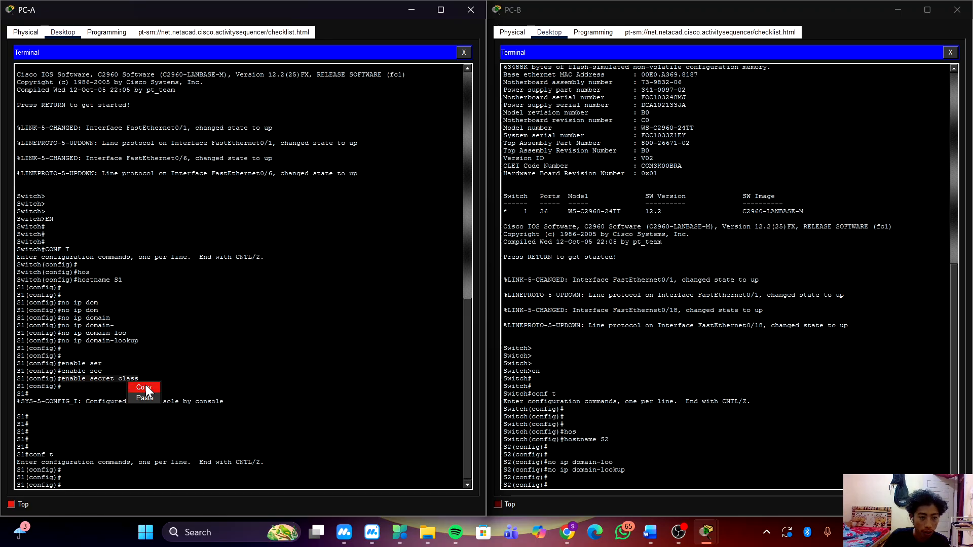
click(144, 388)
click(739, 432)
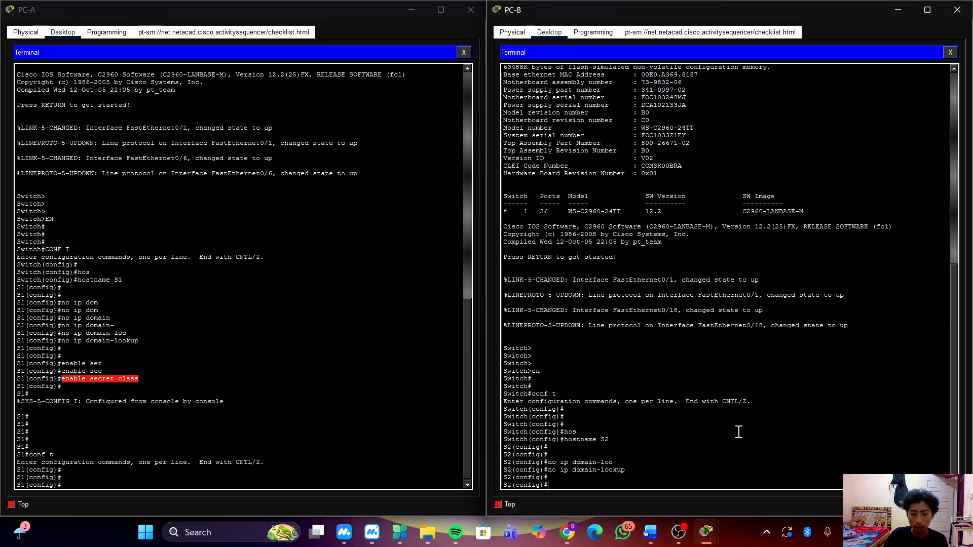
right_click(739, 432)
click(761, 444)
key(Return)
key(Return)
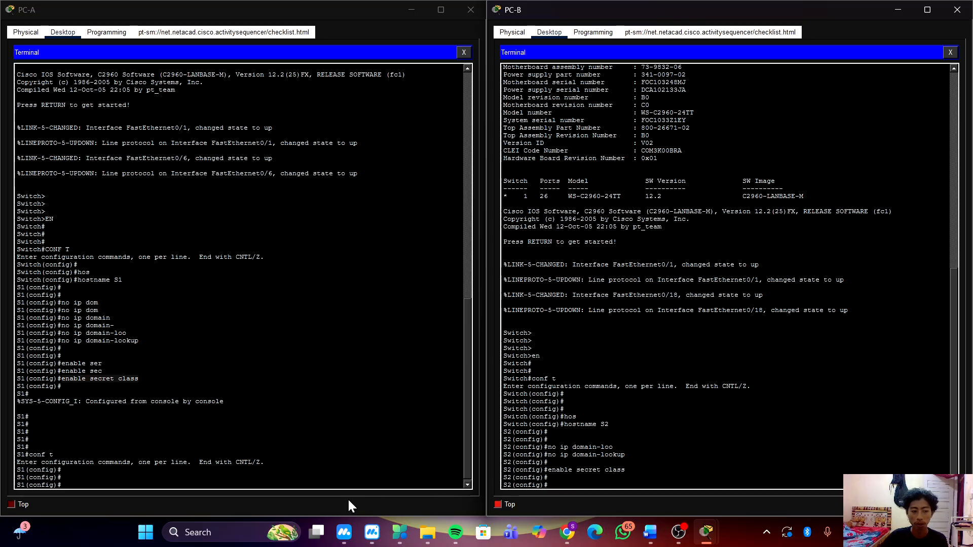
Enter console line configuration mode on S1 with line console 0.
click(358, 449)
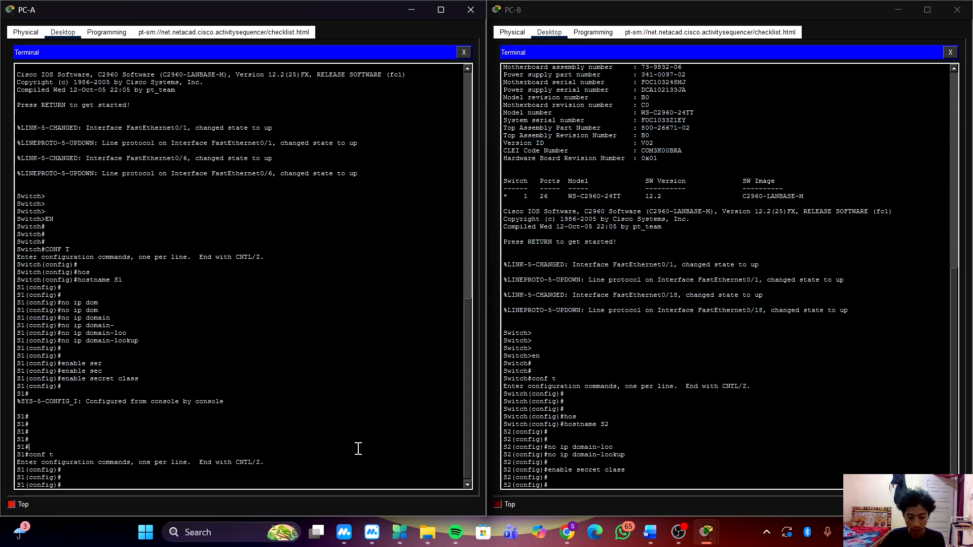
text(lin)
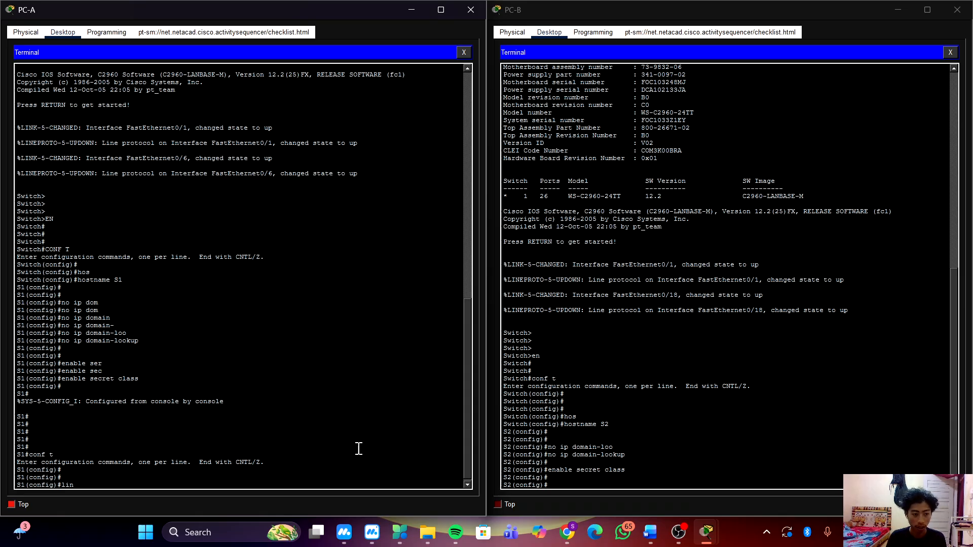
text(e co)
key(Tab)
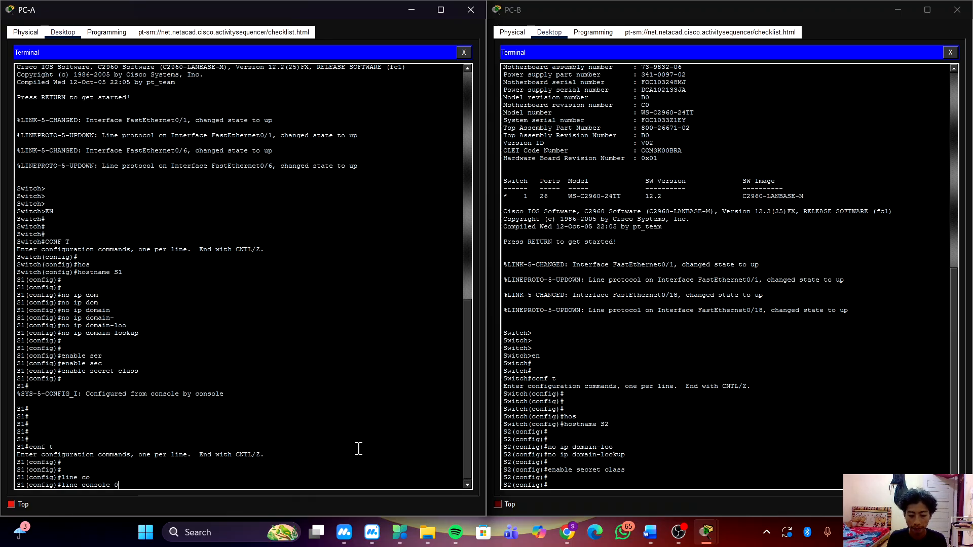
text(0)
key(Return)
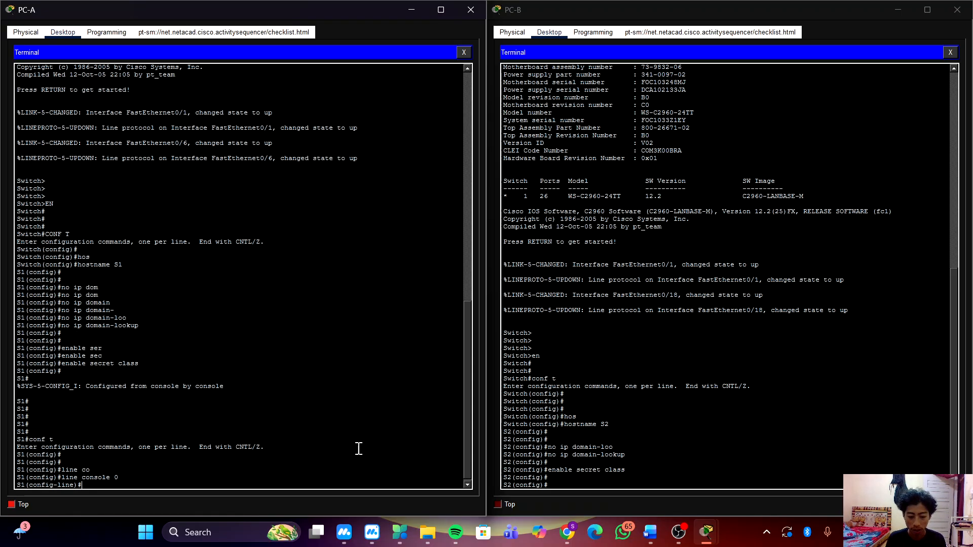
Set the console line password on S1 and require it with the login command.
text(pass)
key(Tab)
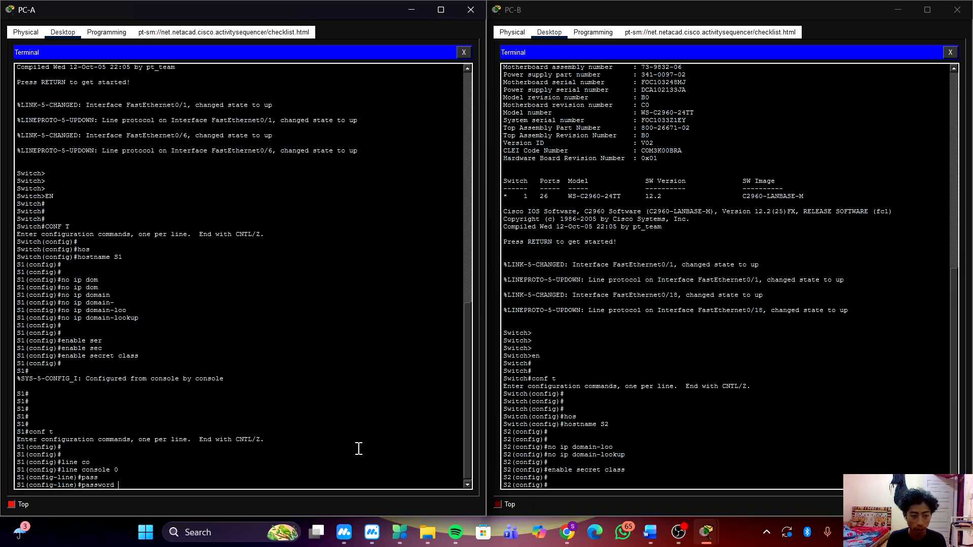
text(c)
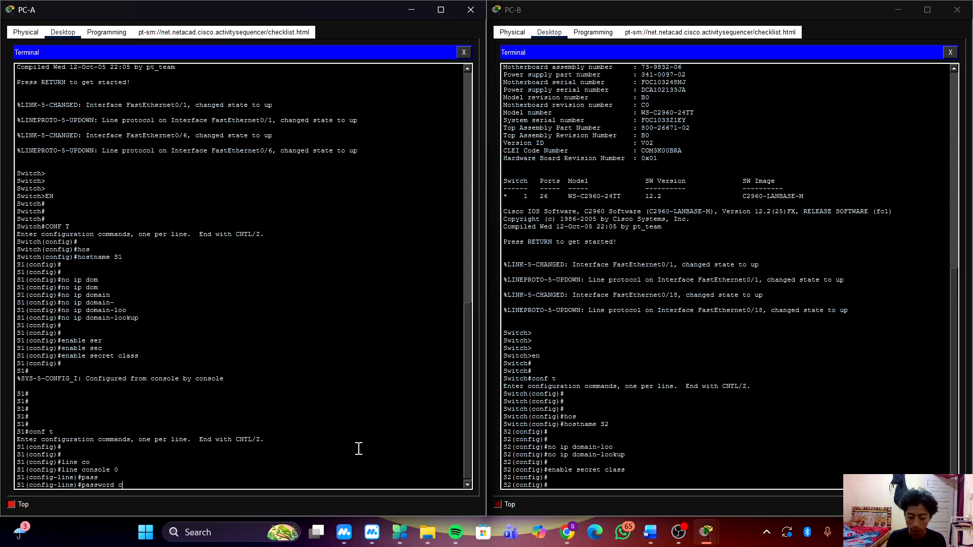
text(isco)
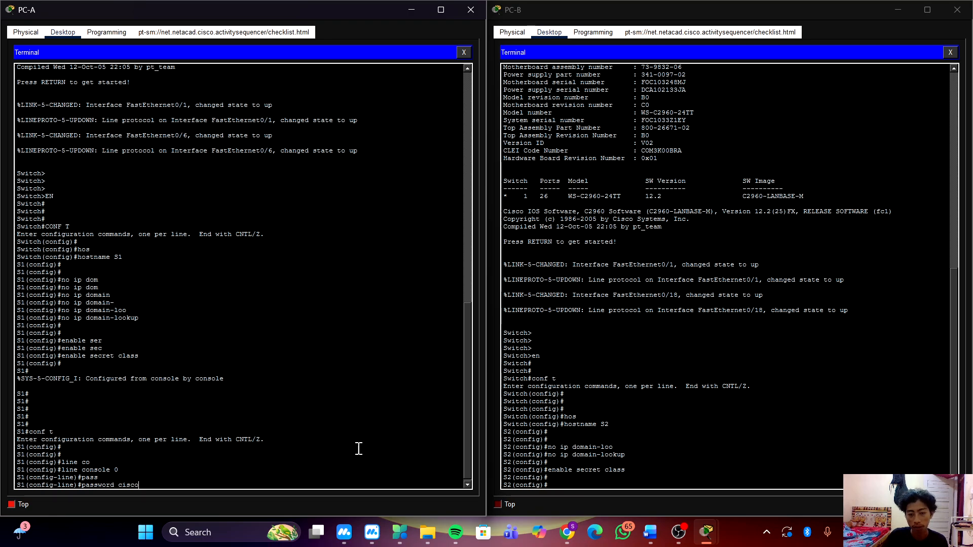
key(Return)
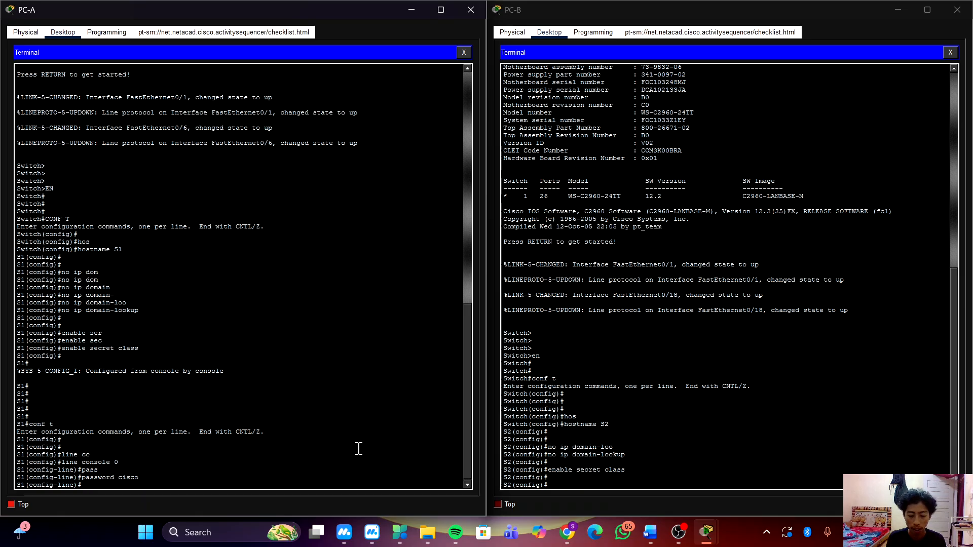
text(login)
key(Return)
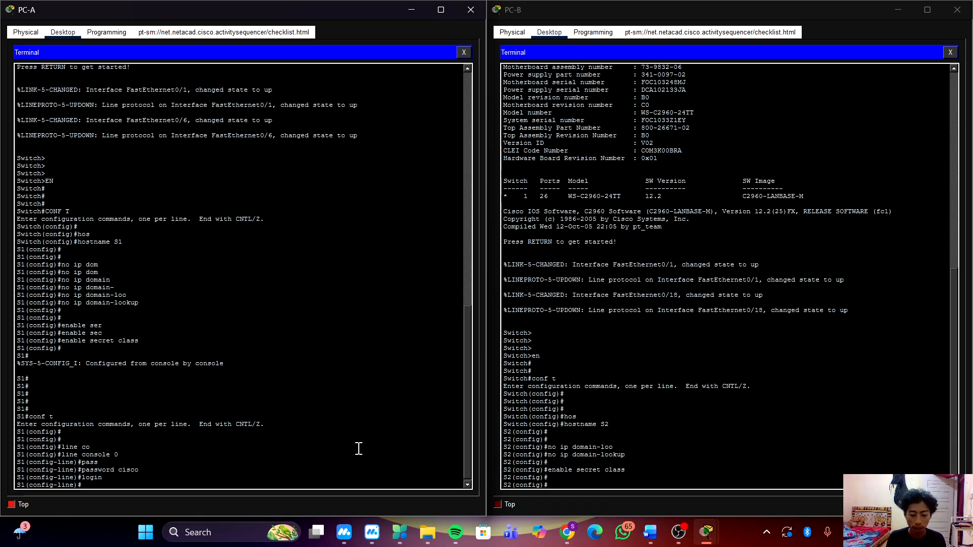
key(Return)
key(Return)
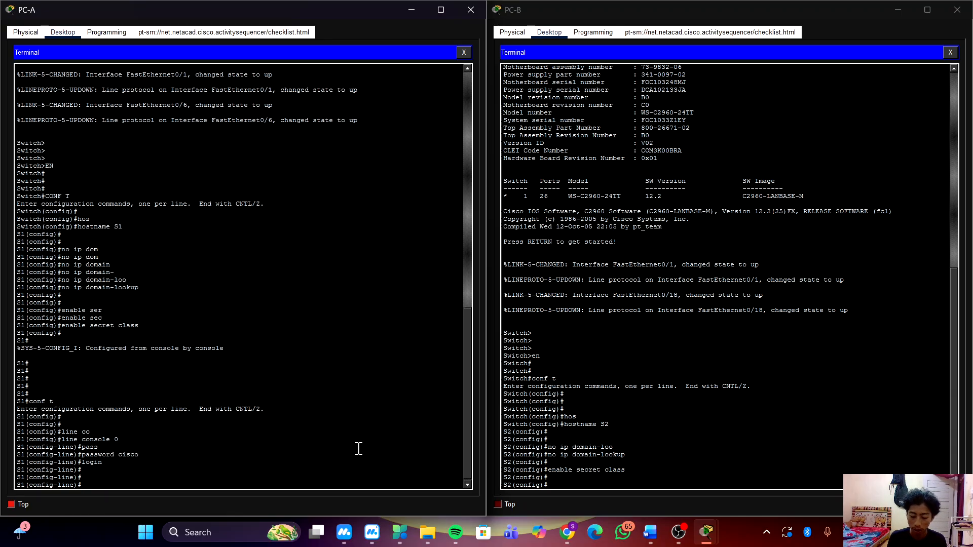
text(line)
key(Tab)
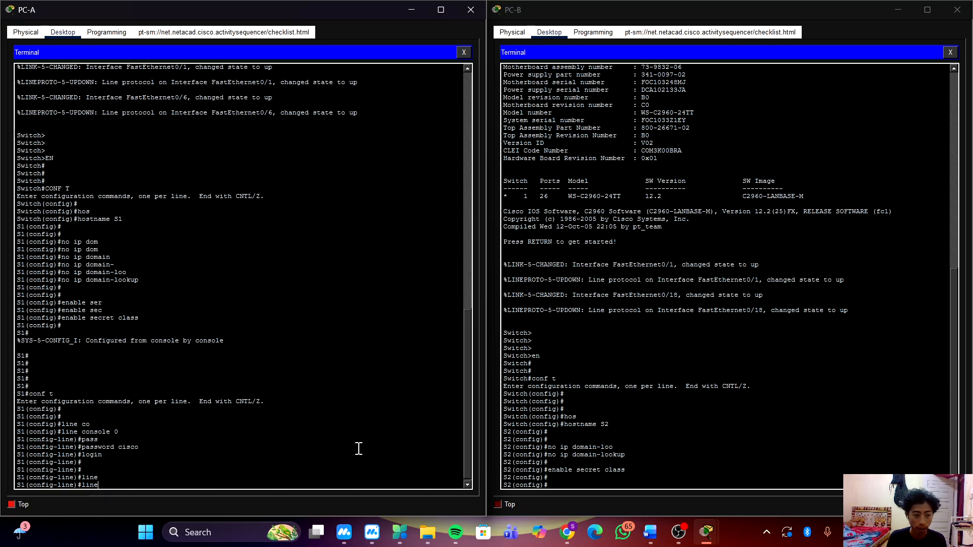
key(BackSpace)
key(BackSpace)
key(BackSpace)
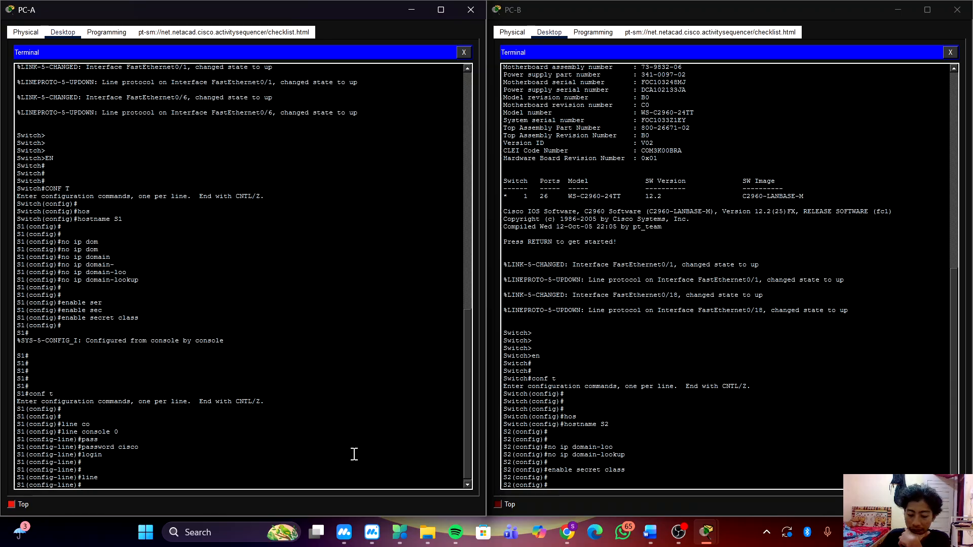
Switch to S2's terminal and enter its console line configuration mode with line console 0.
click(686, 439)
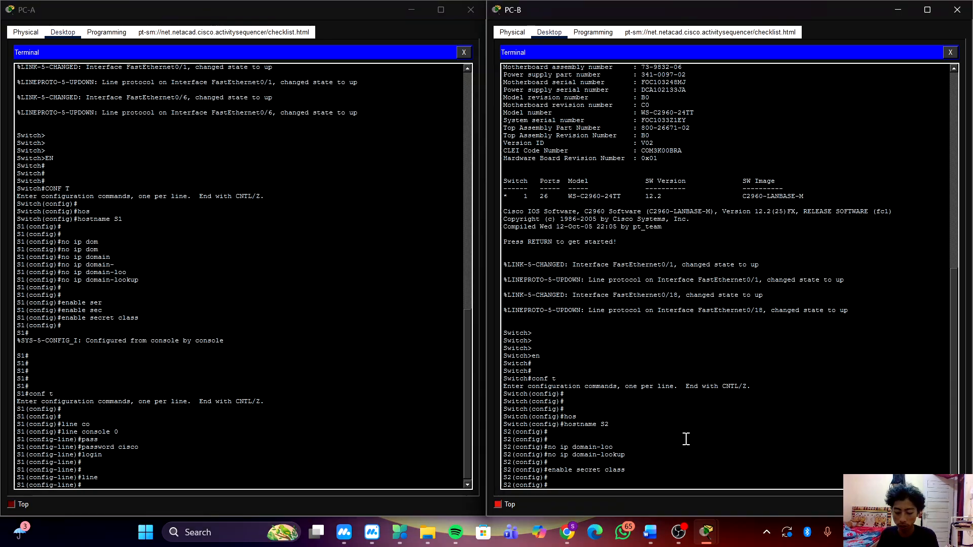
key(Return)
key(Return)
text(lin)
key(Tab)
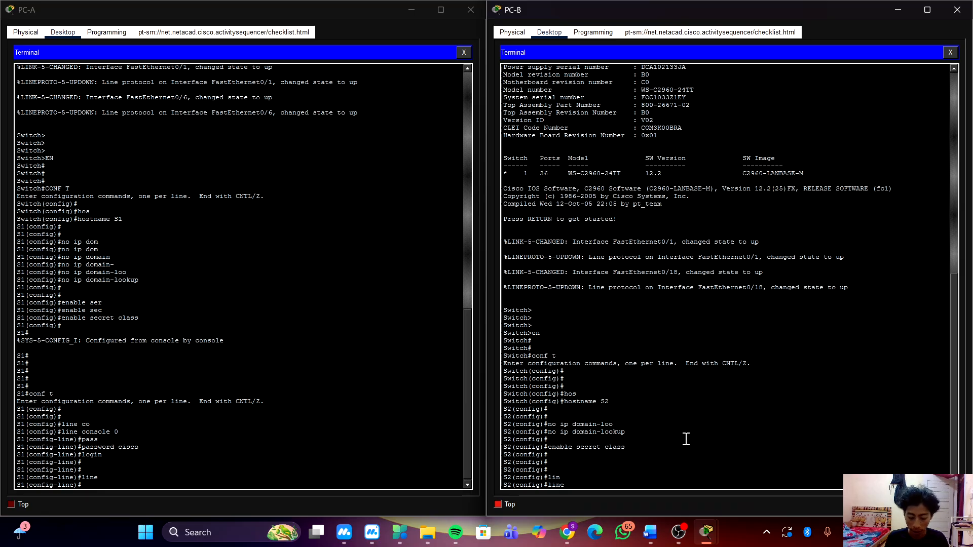
text(cop)
key(Tab)
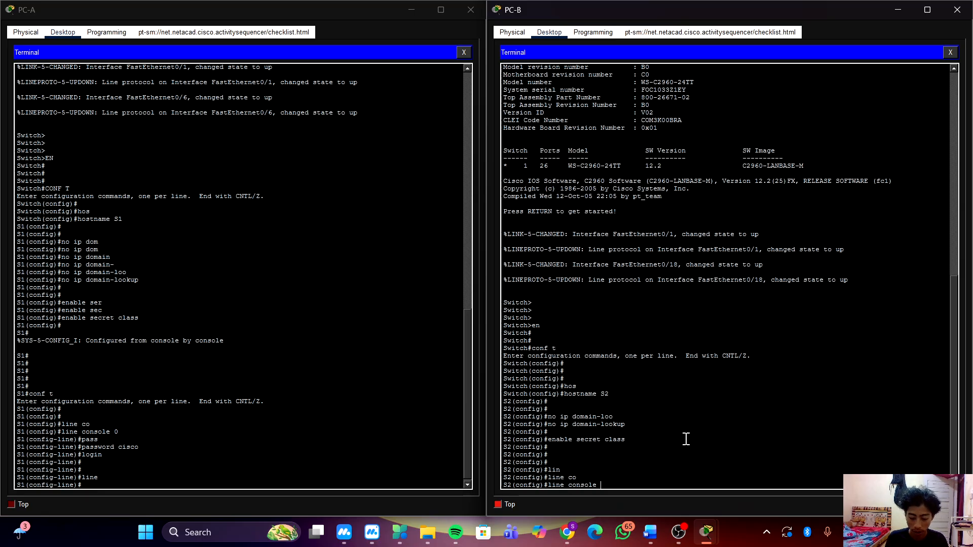
text(0)
key(Return)
Set the console line password on S2 and require it with the login command.
text(pas)
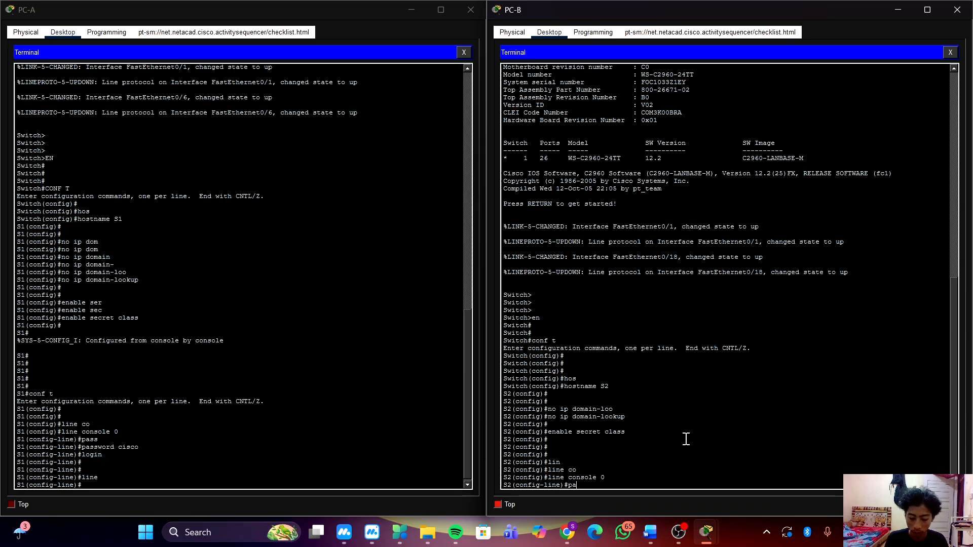
key(Tab)
text(cisco)
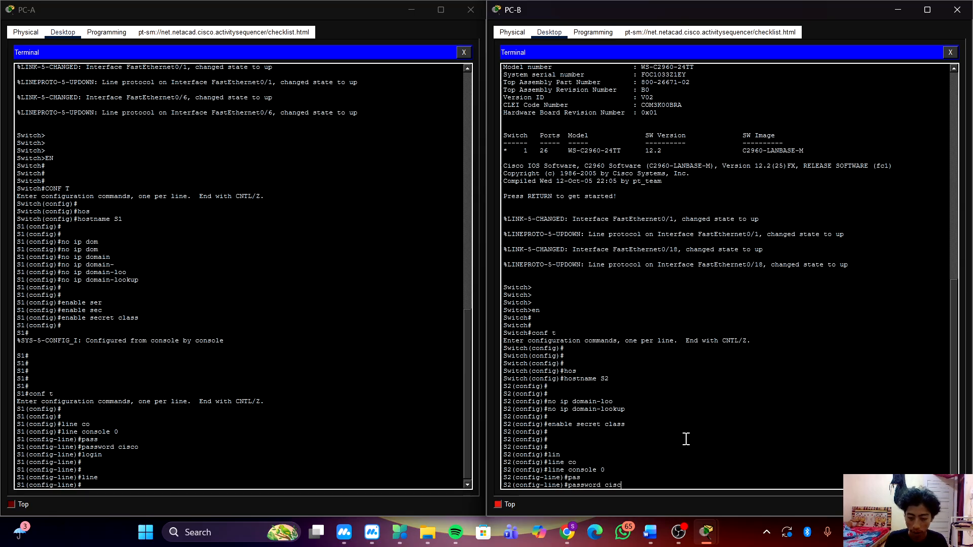
key(Return)
text(login)
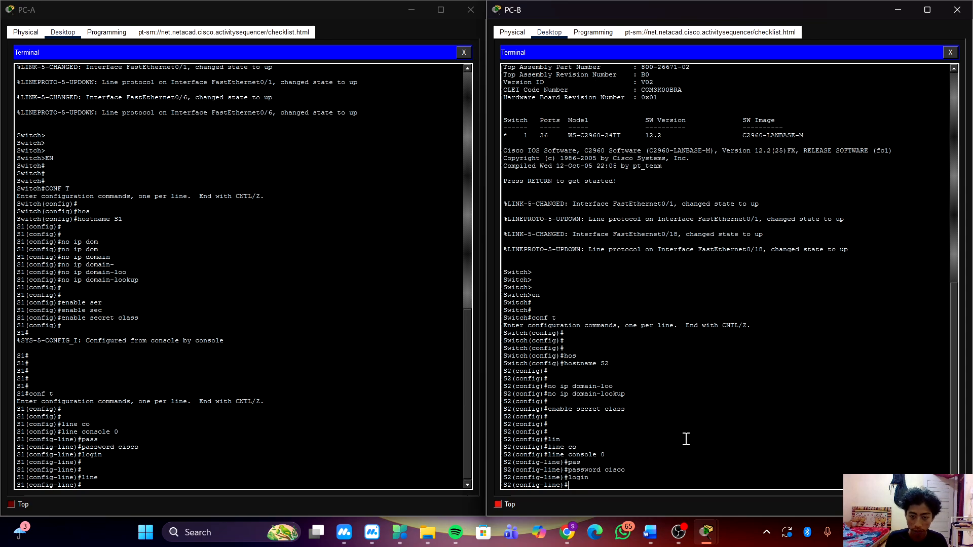
key(Return)
key(Return)
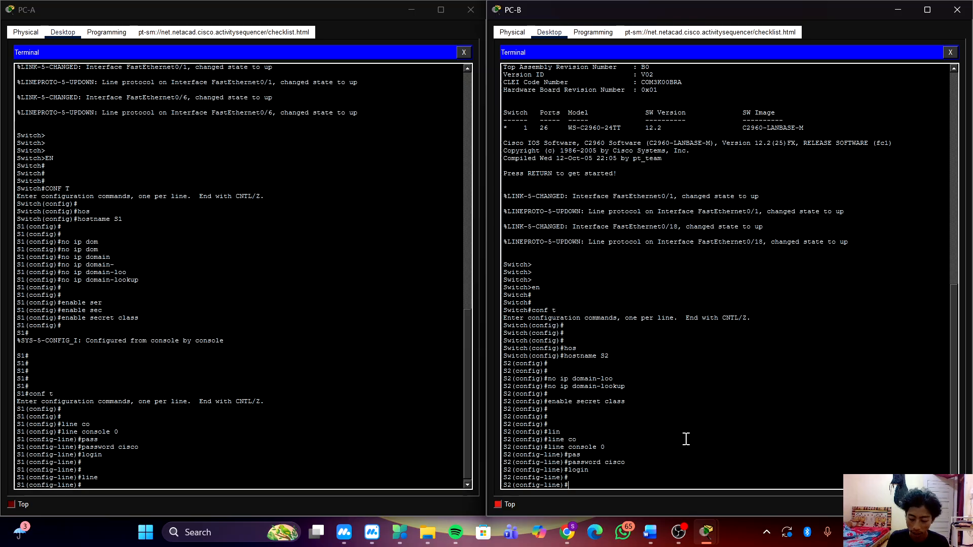
Enter virtual terminal line configuration mode on S2 with line vty 0 4.
text(line )
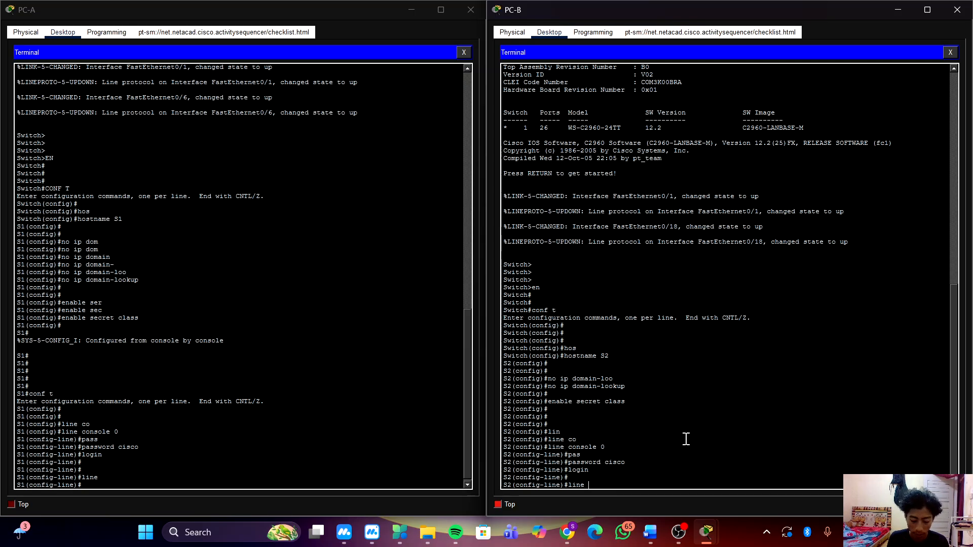
text(vt)
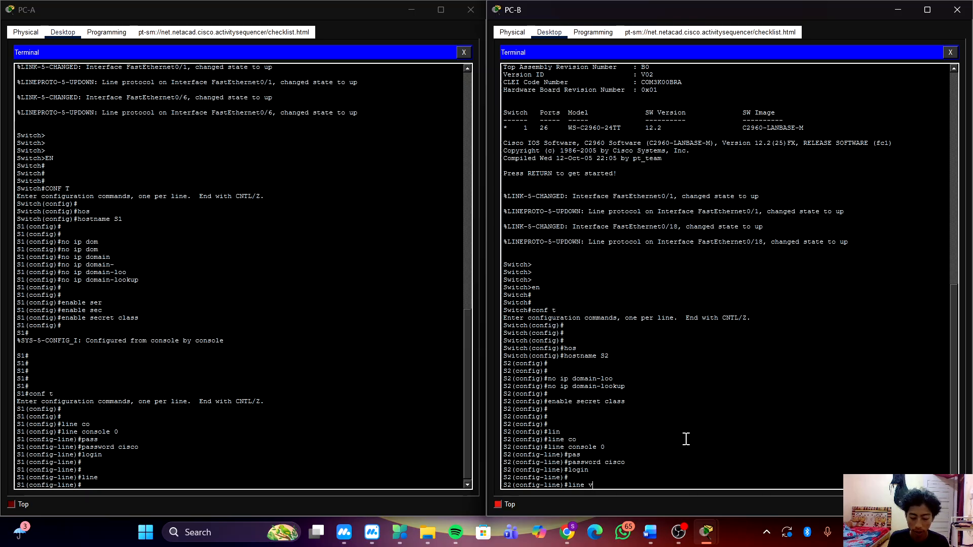
key(Tab)
key(Tab)
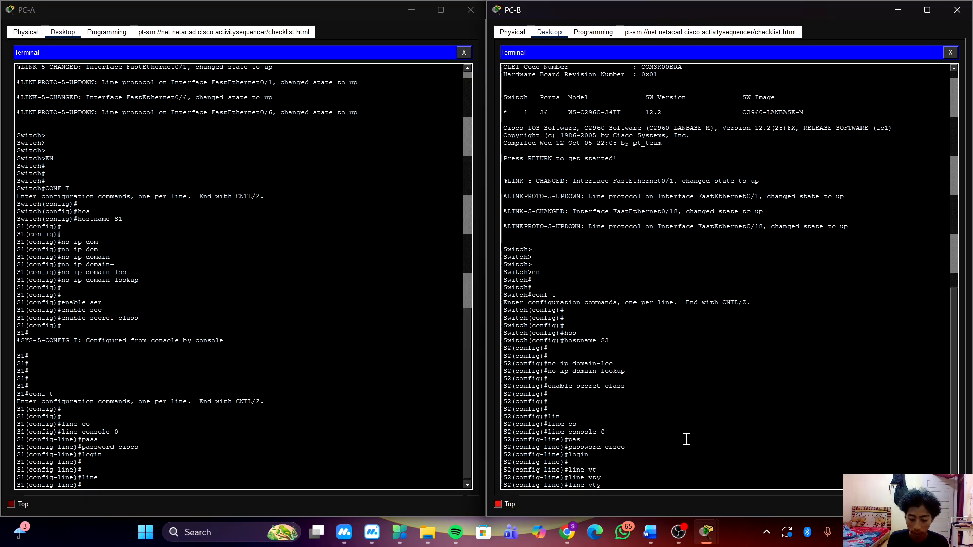
text(0 )
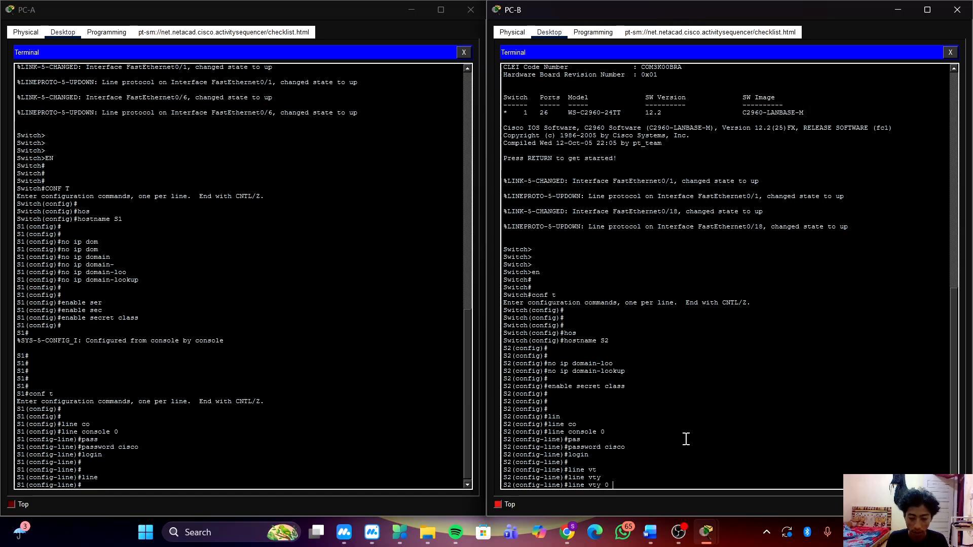
text(4)
key(Return)
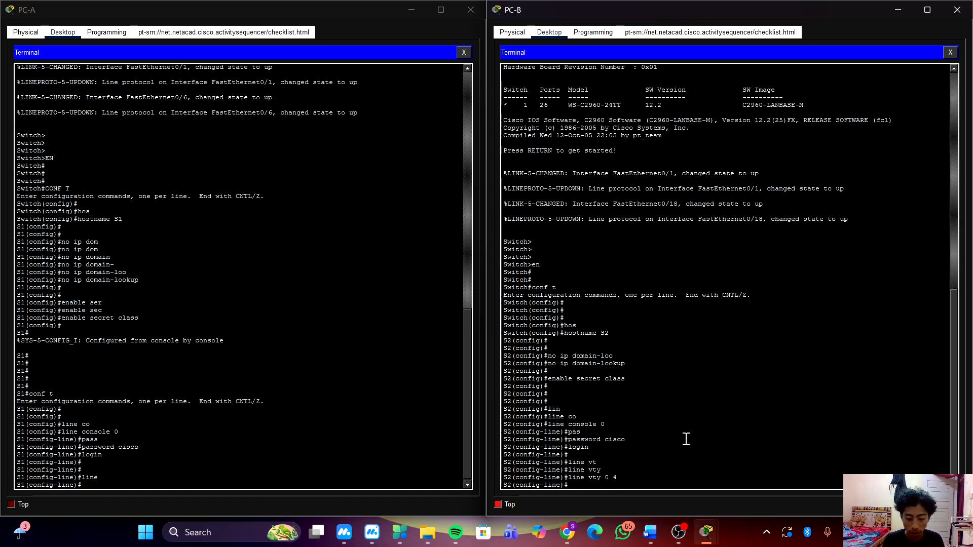
Set the password for S2's VTY lines and require it with the login command.
text(pas)
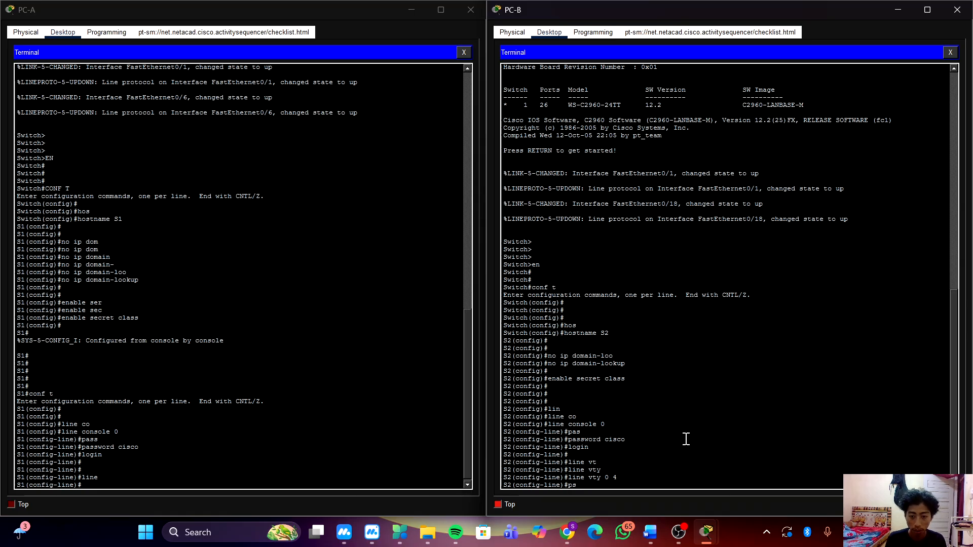
text(s)
key(Tab)
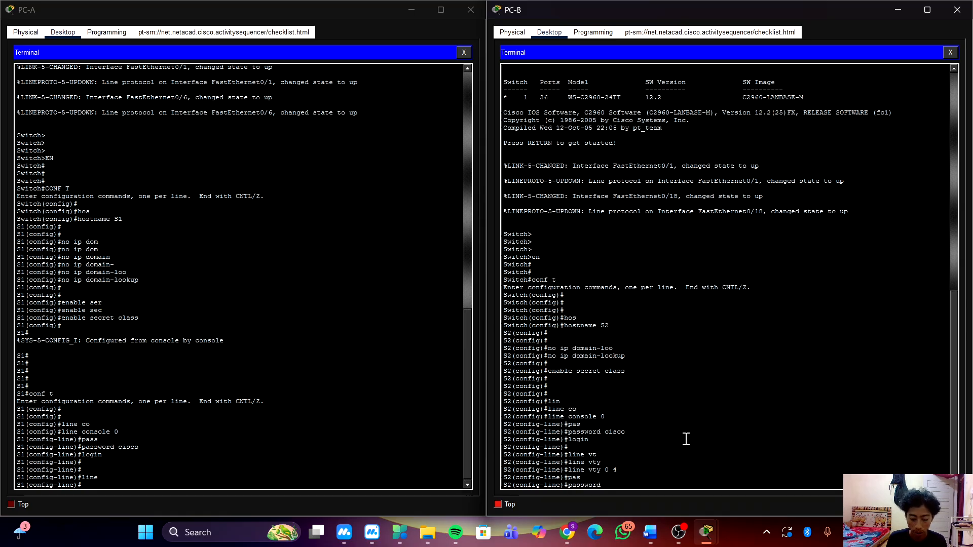
text(cisco)
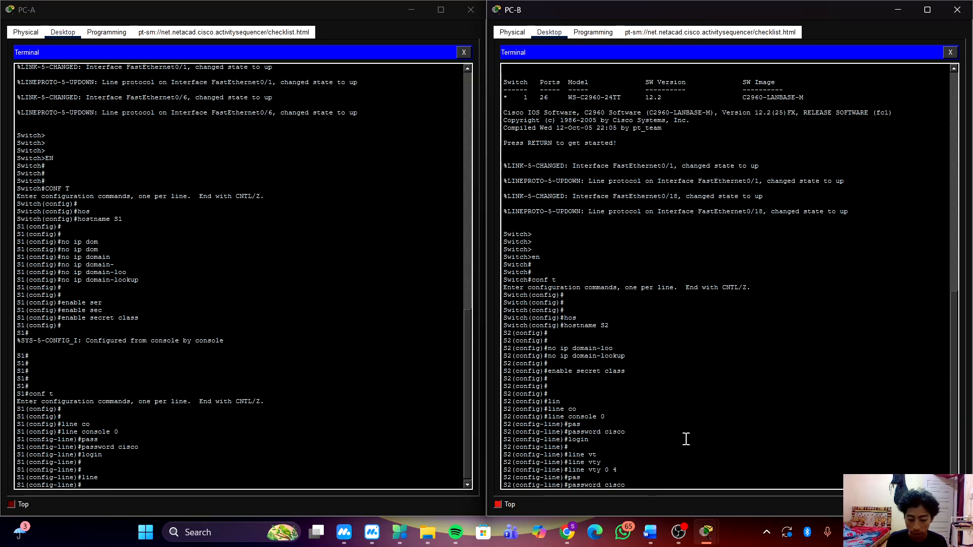
key(Return)
text(login)
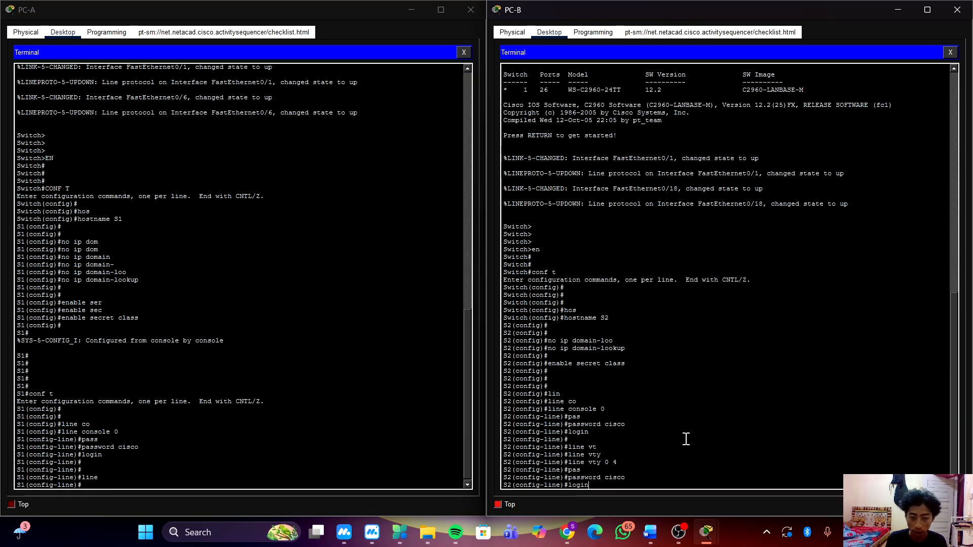
key(Return)
key(Return)
key(Return)
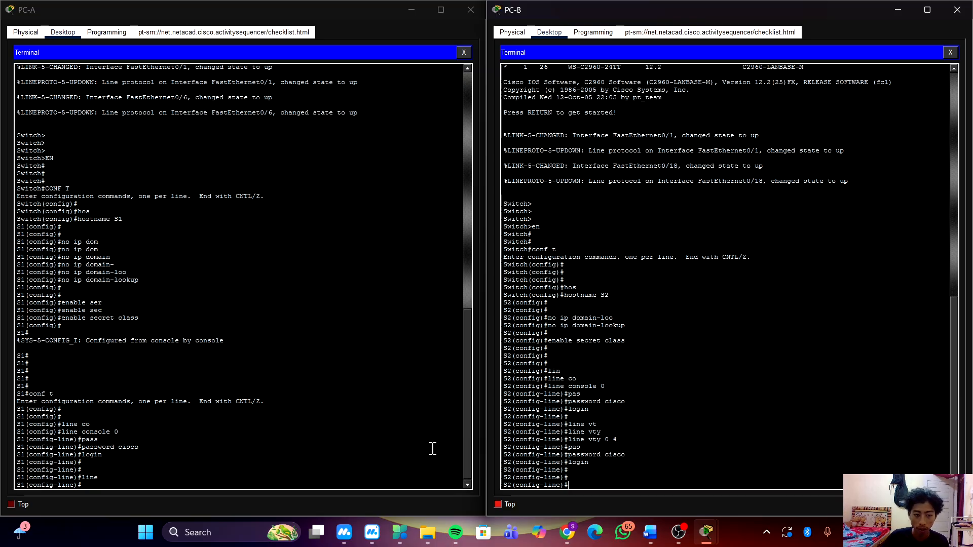
click(379, 446)
text(l)
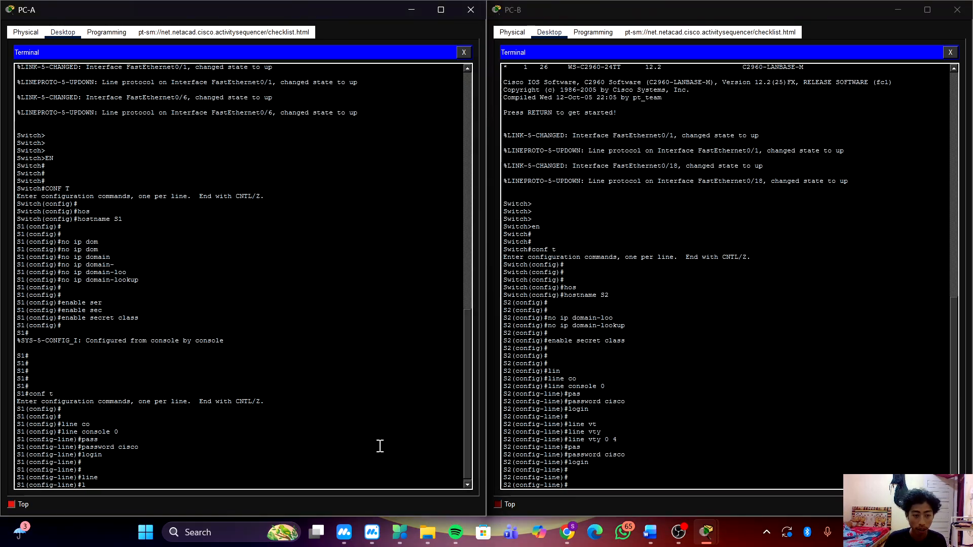
text(lin)
key(Tab)
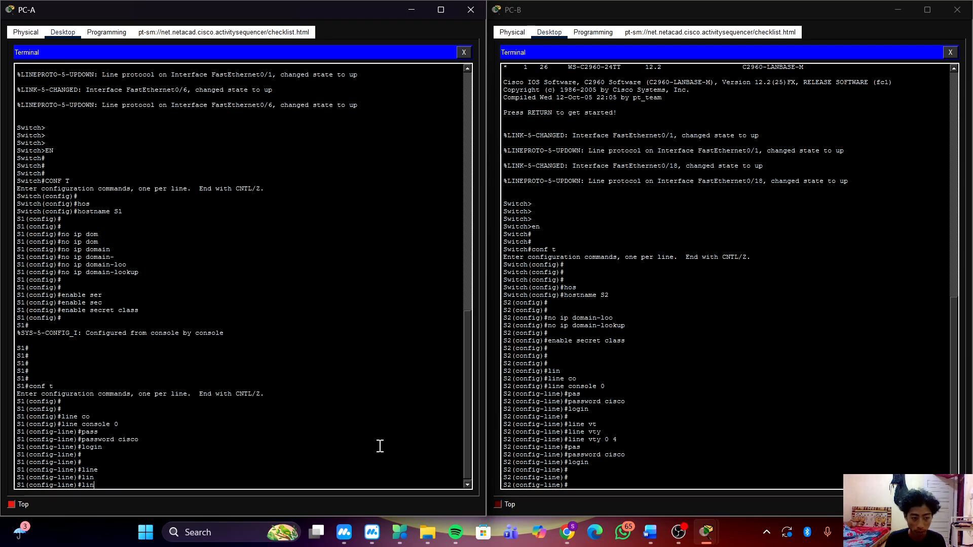
key(BackSpace)
key(BackSpace)
key(BackSpace)
Exit console line configuration on S1 to return to global configuration mode.
text(xit)
key(Return)
key(Return)
key(Return)
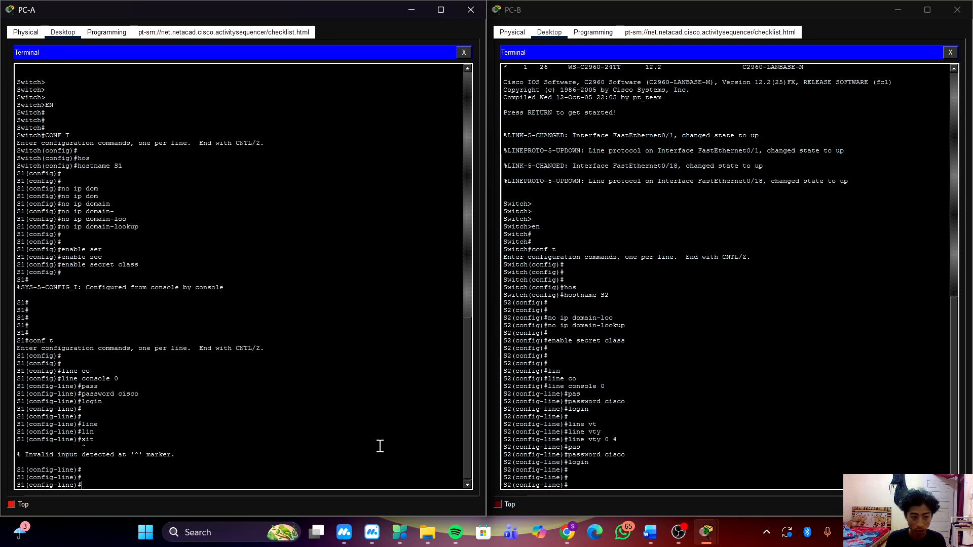
text(exit)
key(Return)
key(Return)
key(Return)
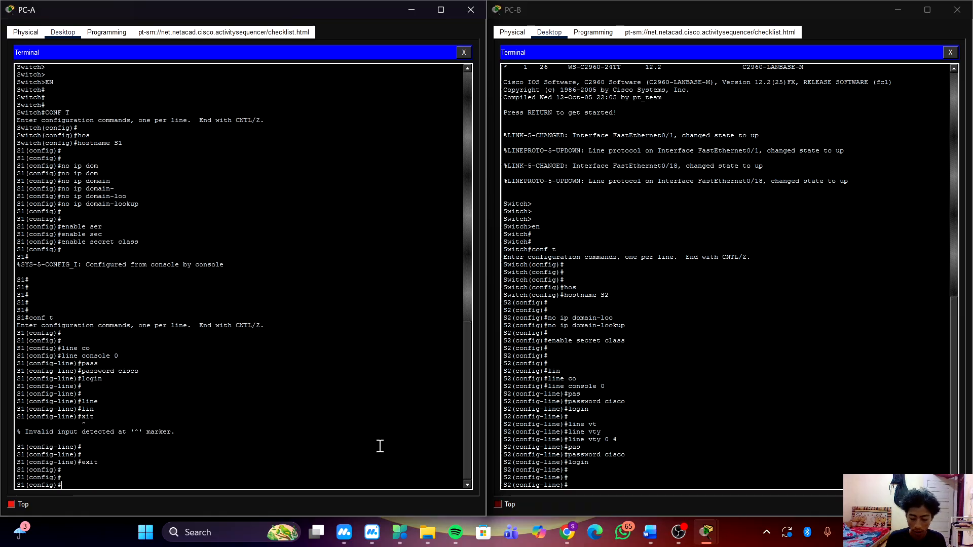
Enter virtual terminal line configuration mode on S1 with line vty 0 4.
text(lin)
key(Tab)
text(v)
key(Tab)
text(t)
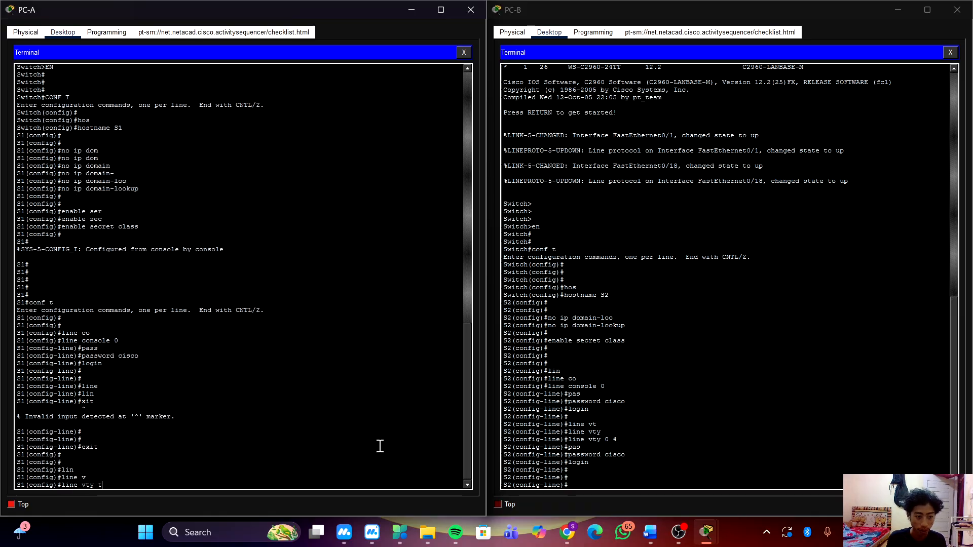
key(BackSpace)
text(0 4)
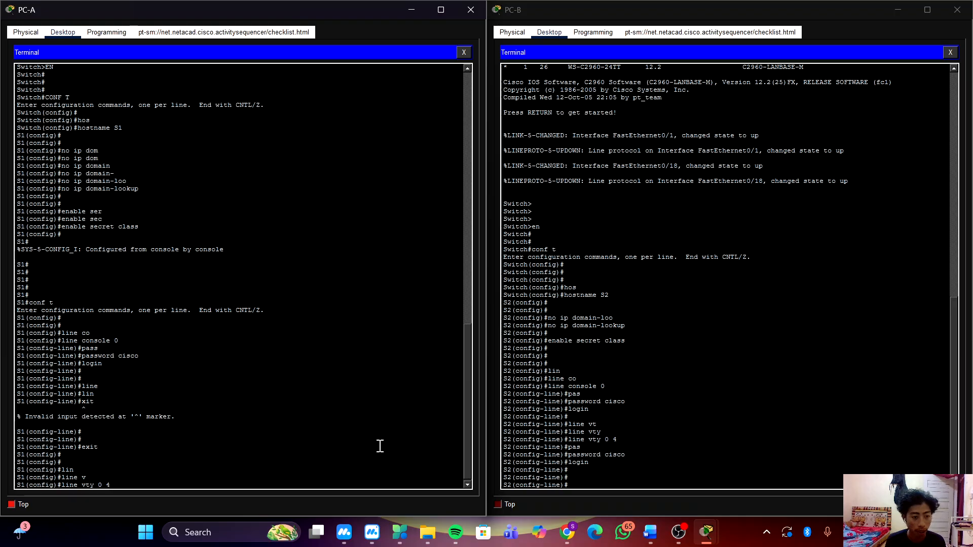
key(Return)
Set the password for S1's VTY lines and require it with the login command.
text(pass)
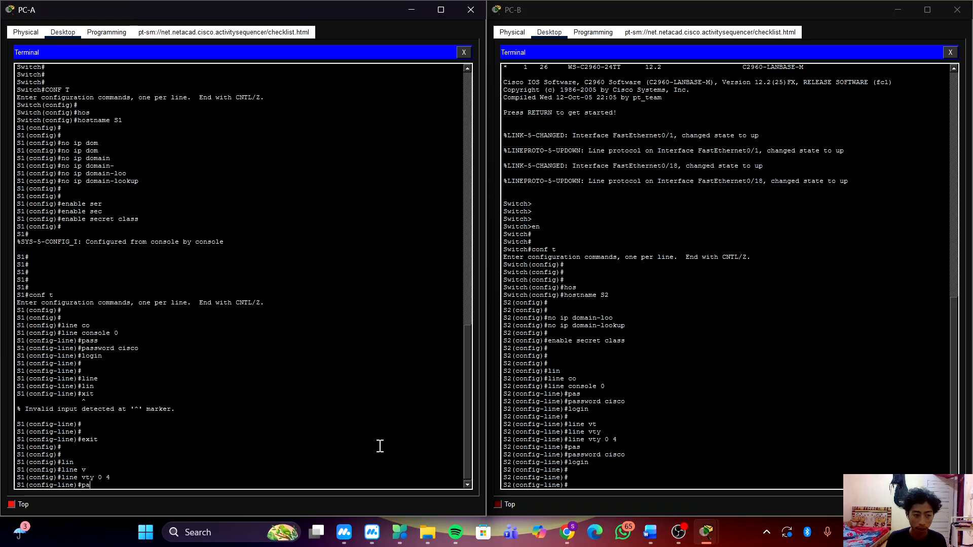
key(Tab)
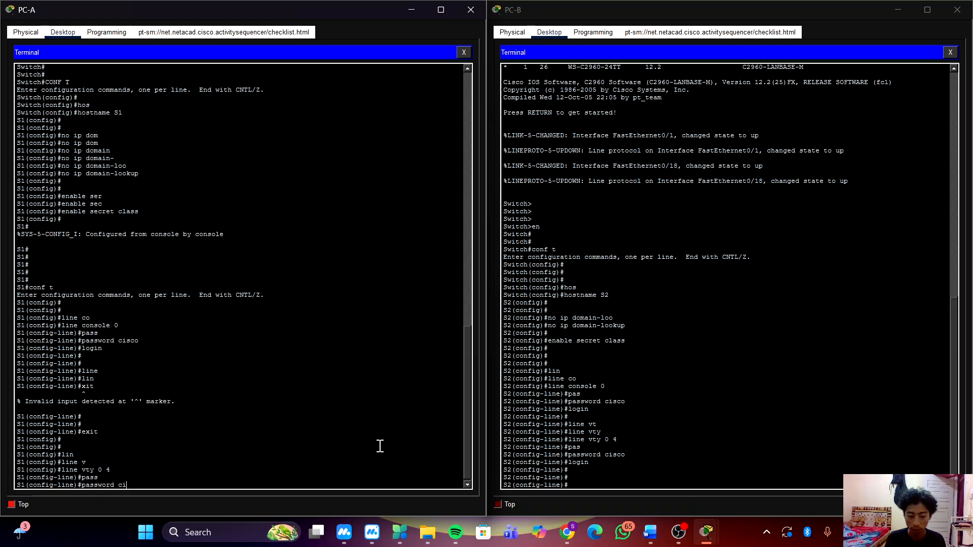
text(cisco)
key(Return)
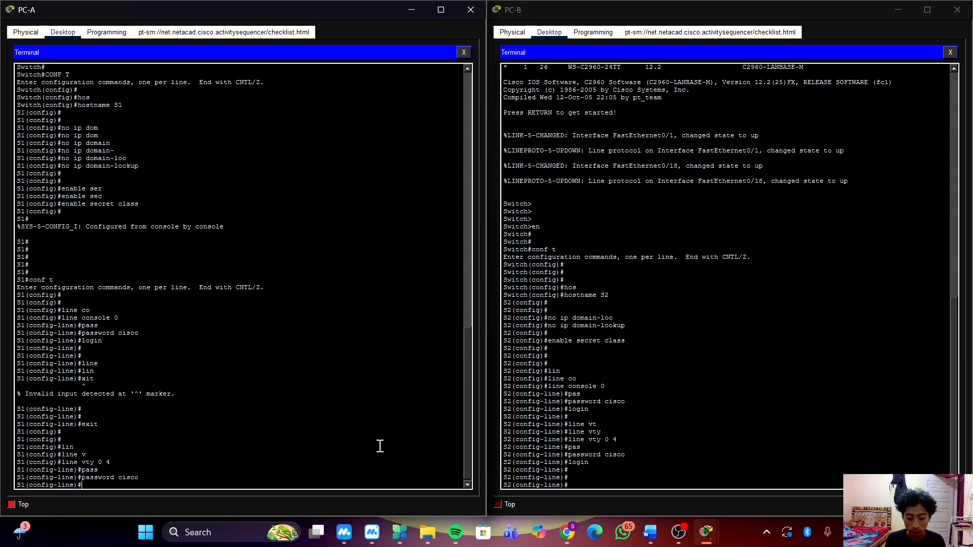
text(l)
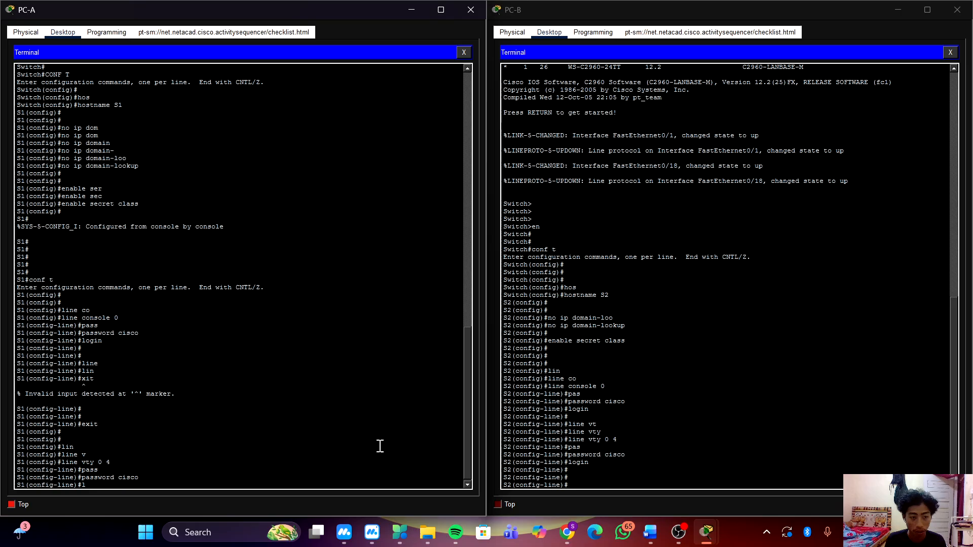
text(ogin)
key(Return)
key(Return)
key(Return)
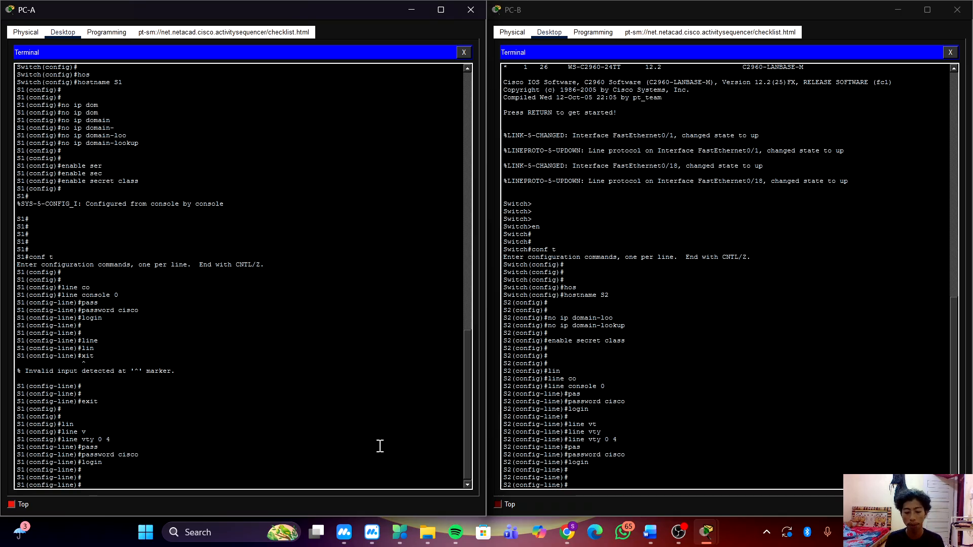
Exit VTY line configuration on S1 to return to global configuration mode.
key(Tab)
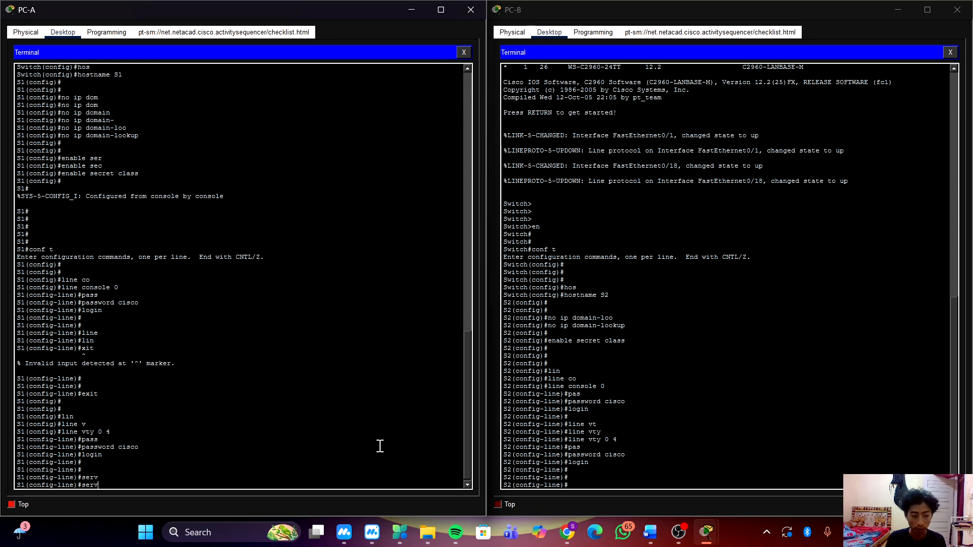
key(Tab)
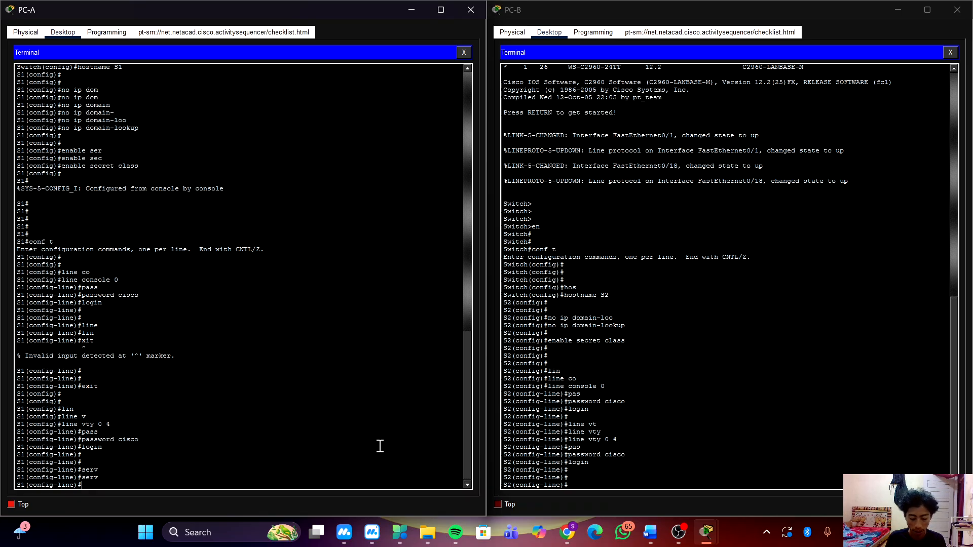
text(exit\)
key(Return)
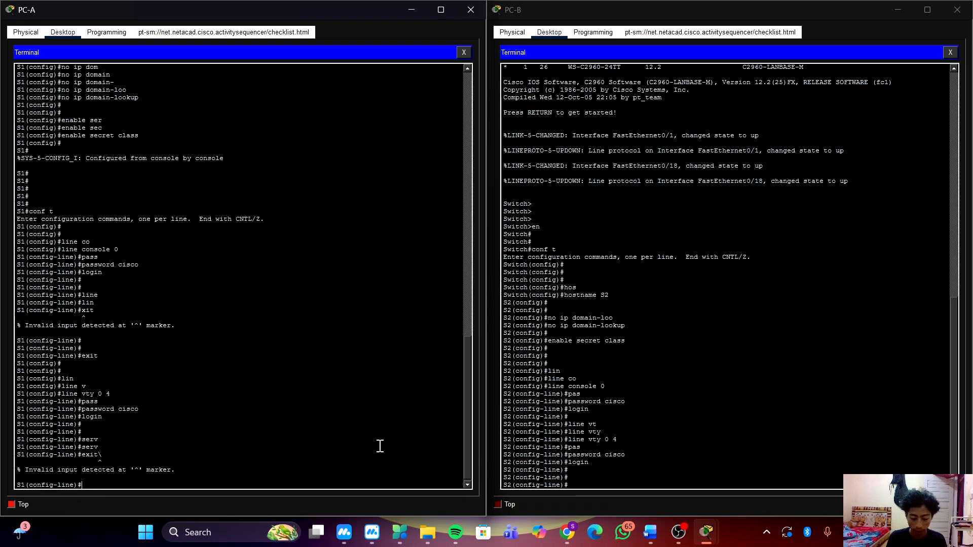
key(Up)
key(Return)
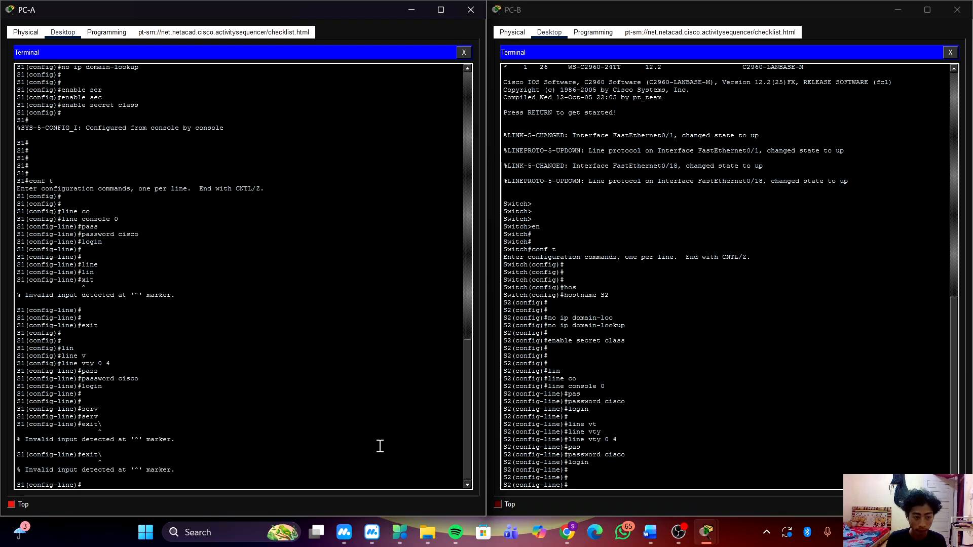
key(Up)
key(BackSpace)
key(Return)
key(Return)
key(Return)
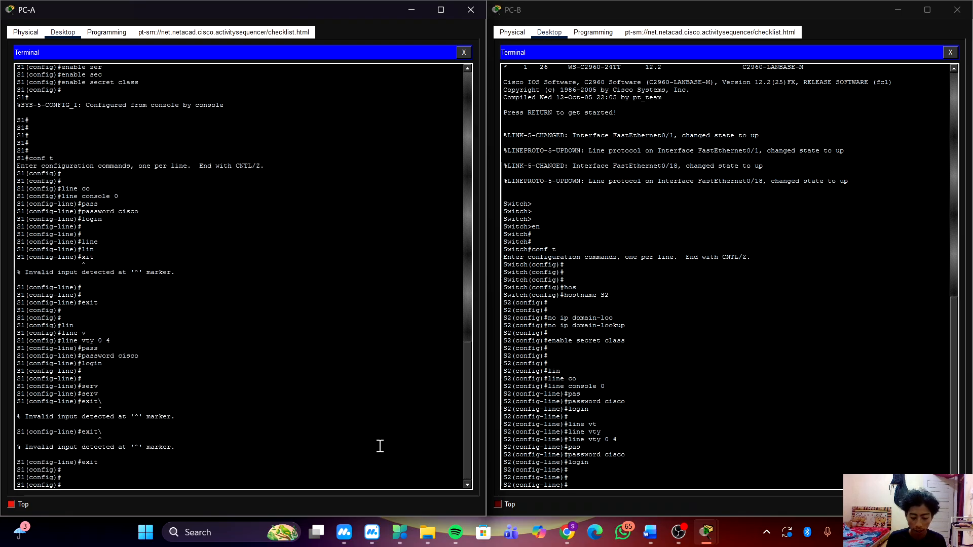
Encrypt the plaintext passwords on S1 with the service password-encryption command.
text(set)
key(Tab)
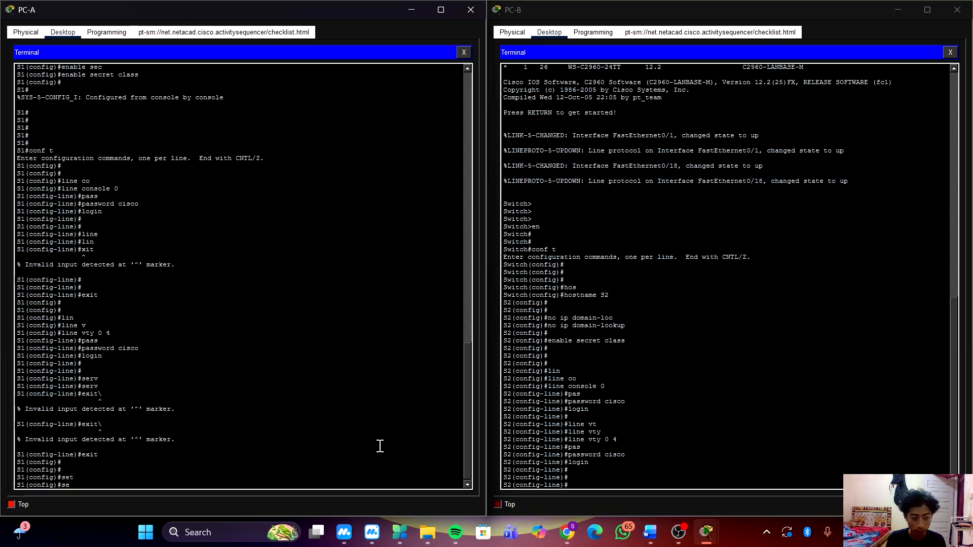
text(e)
key(Tab)
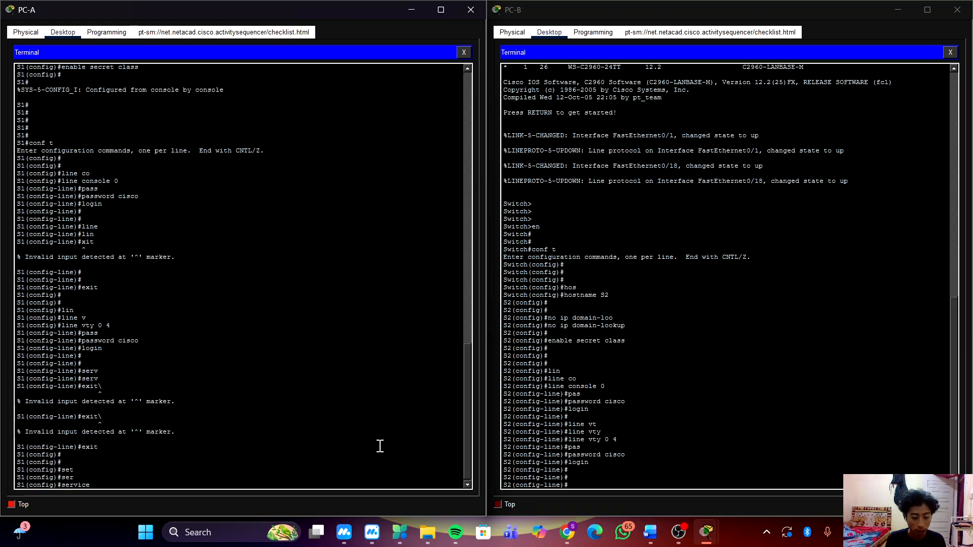
text(pas)
key(Tab)
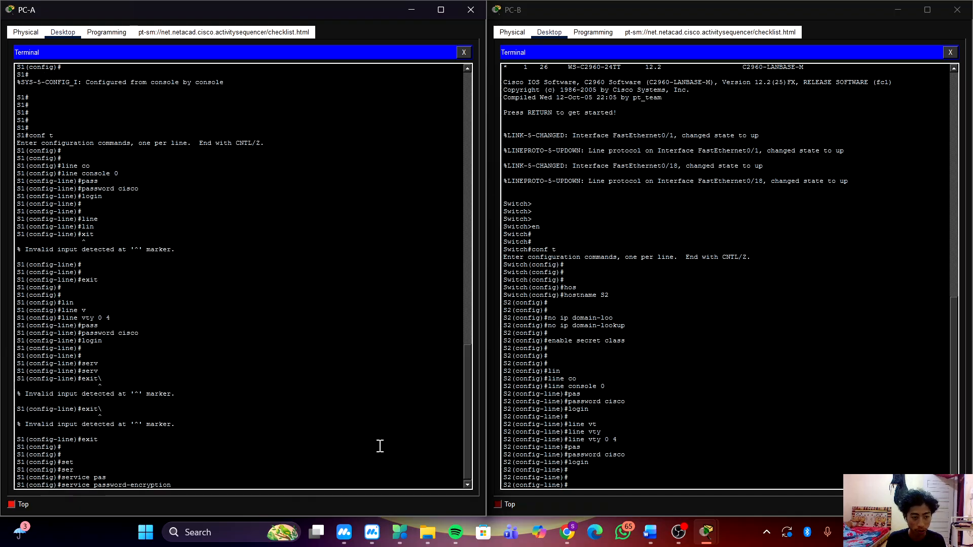
key(Return)
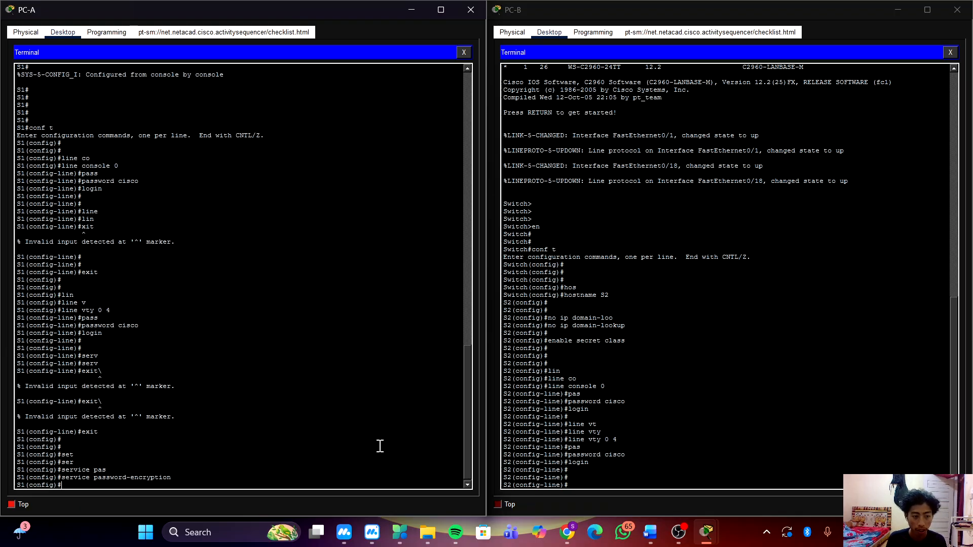
Switch to S2's terminal and exit VTY line configuration to global configuration mode.
click(762, 468)
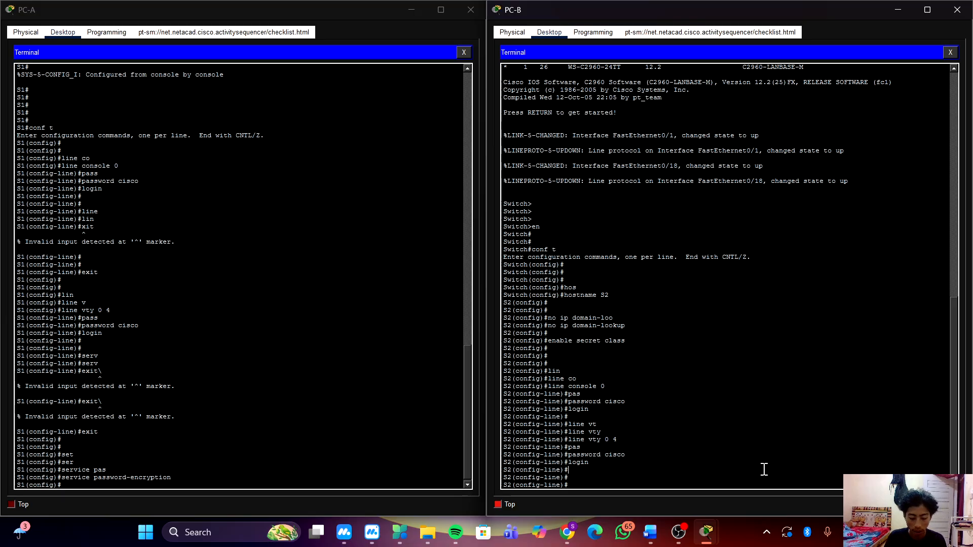
text(ecit)
key(Return)
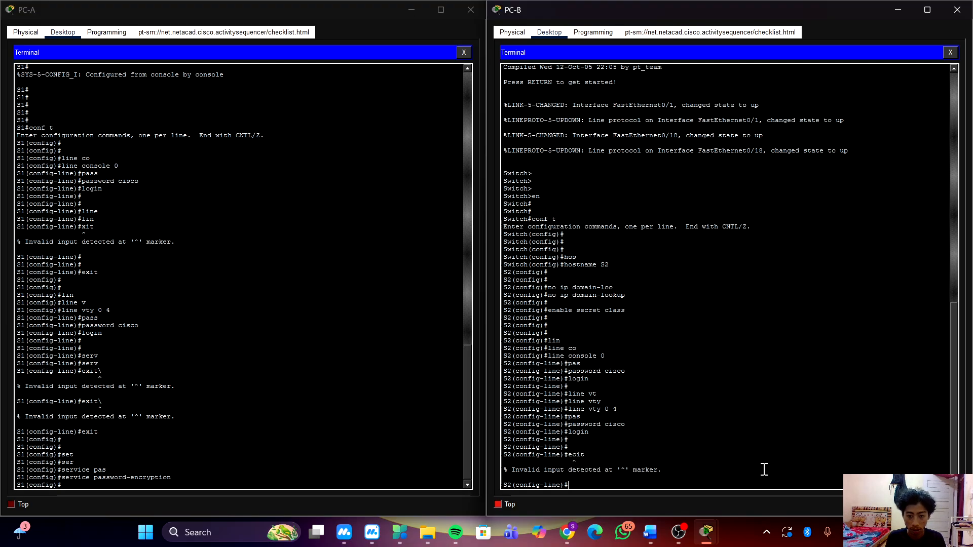
key(Return)
text(exit)
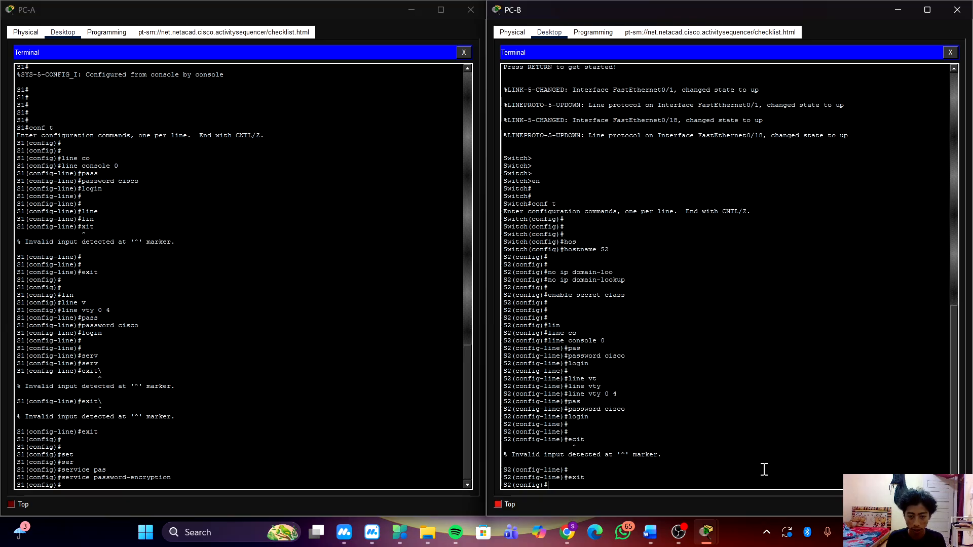
key(Return)
key(Return)
Encrypt the plaintext passwords on S2 with the service password-encryption command.
text(ser)
key(Tab)
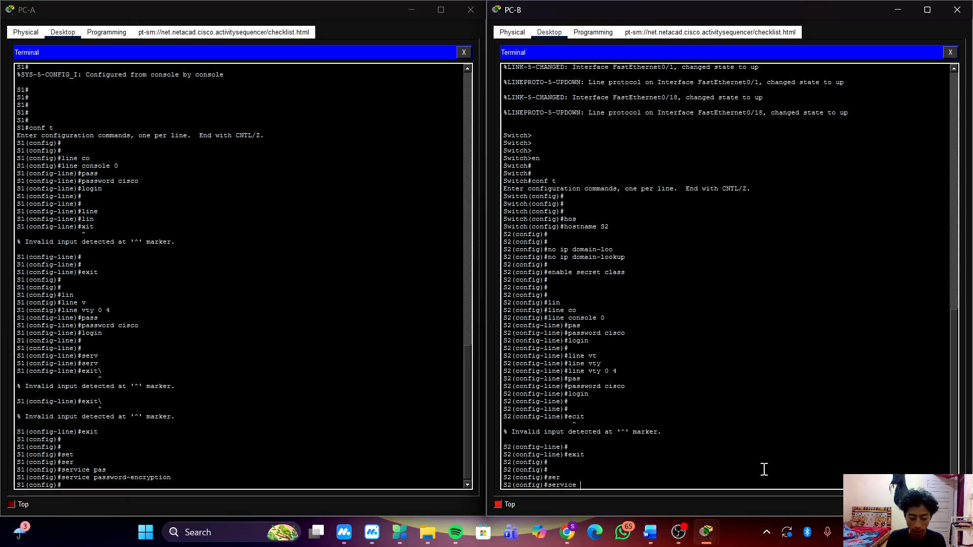
text(pas)
key(Tab)
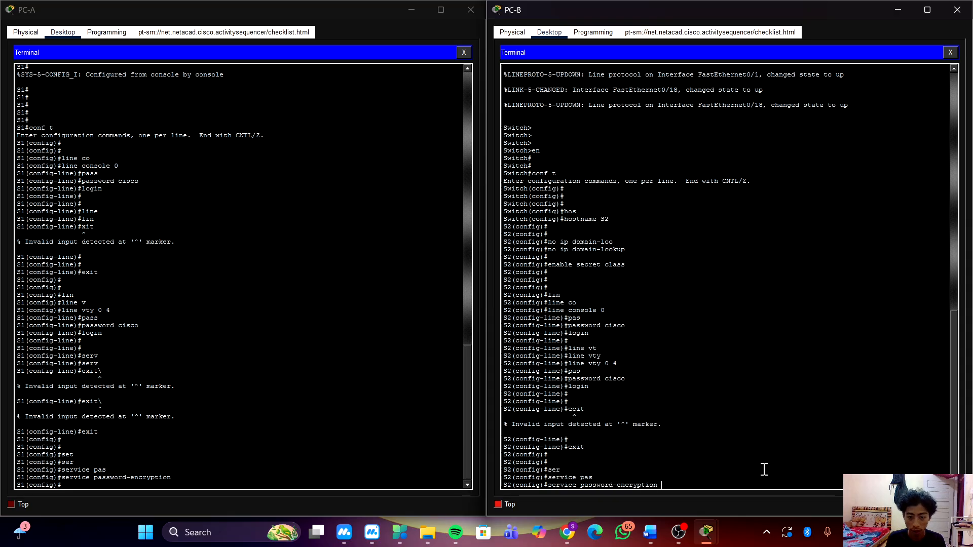
key(Return)
key(Return)
key(Return)
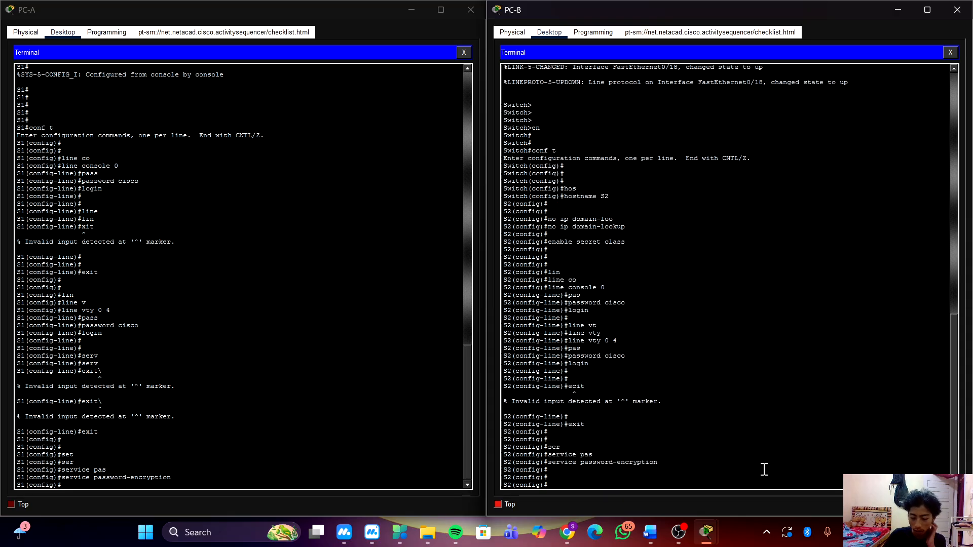
Return to S1's terminal and start a message-of-the-day banner command with banner motd.
click(332, 429)
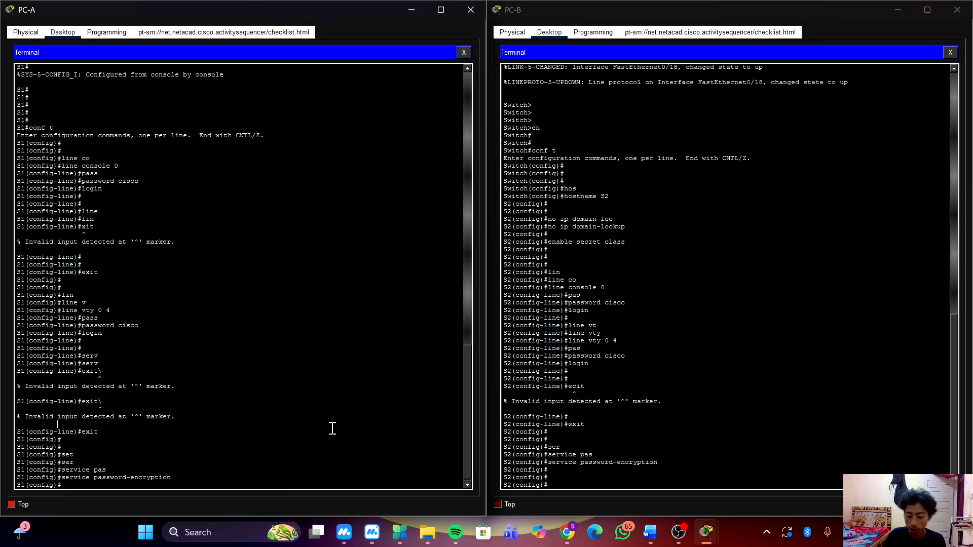
key(Return)
key(Return)
key(Return)
text(bane)
key(Tab)
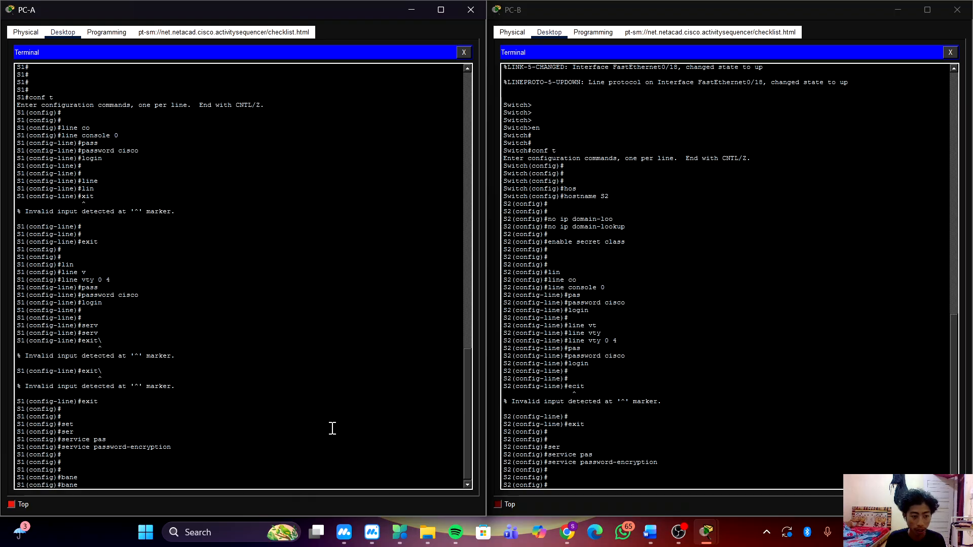
key(BackSpace)
key(BackSpace)
key(BackSpace)
key(BackSpace)
text(abnne)
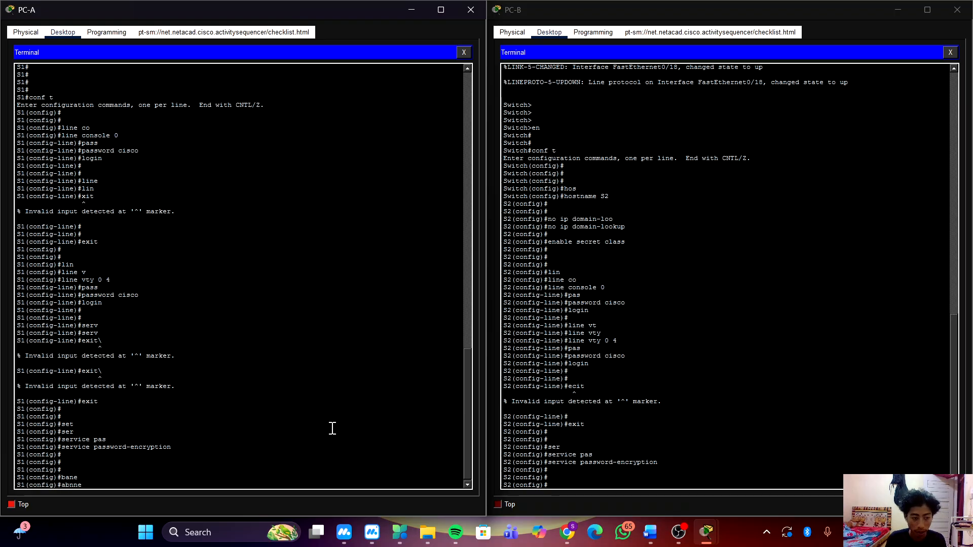
text(r)
key(BackSpace)
key(BackSpace)
key(BackSpace)
key(BackSpace)
key(BackSpace)
key(BackSpace)
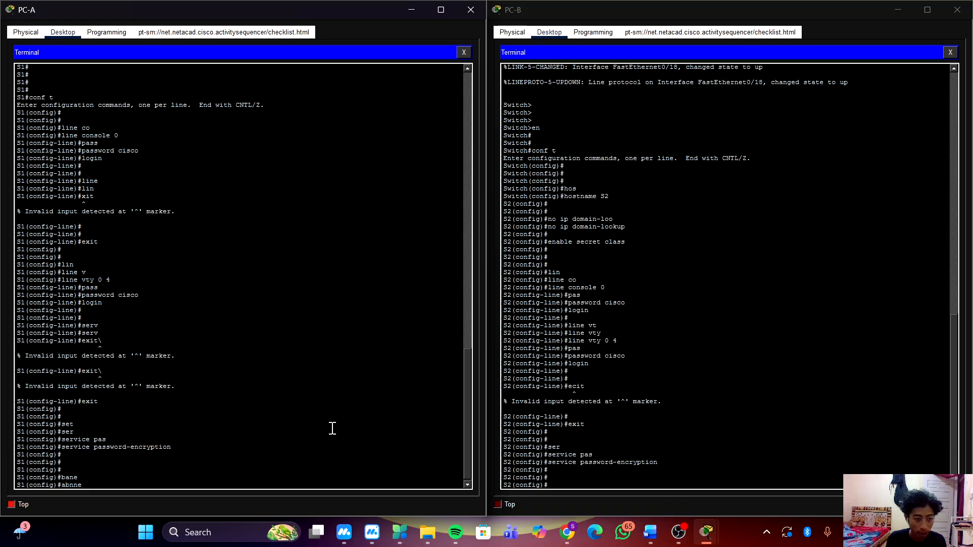
text(banner)
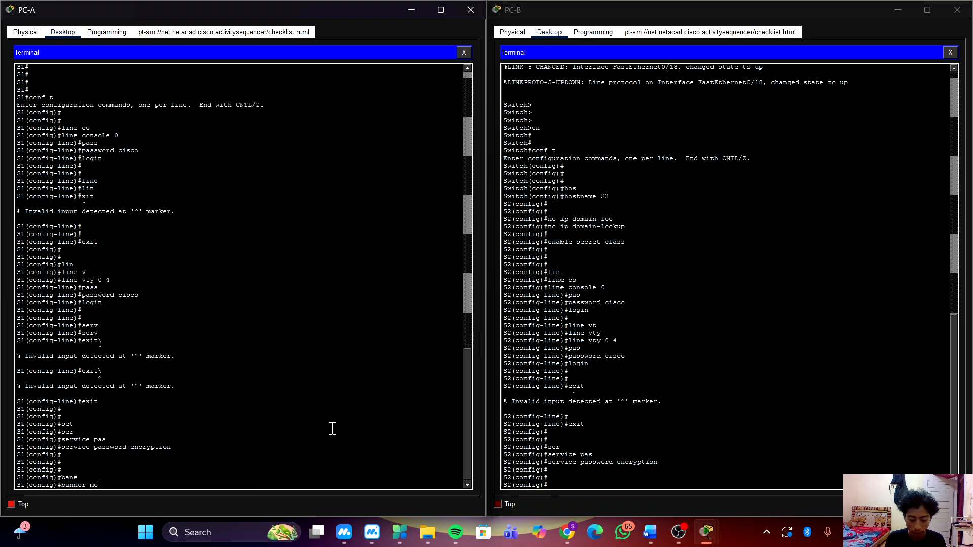
text( motd)
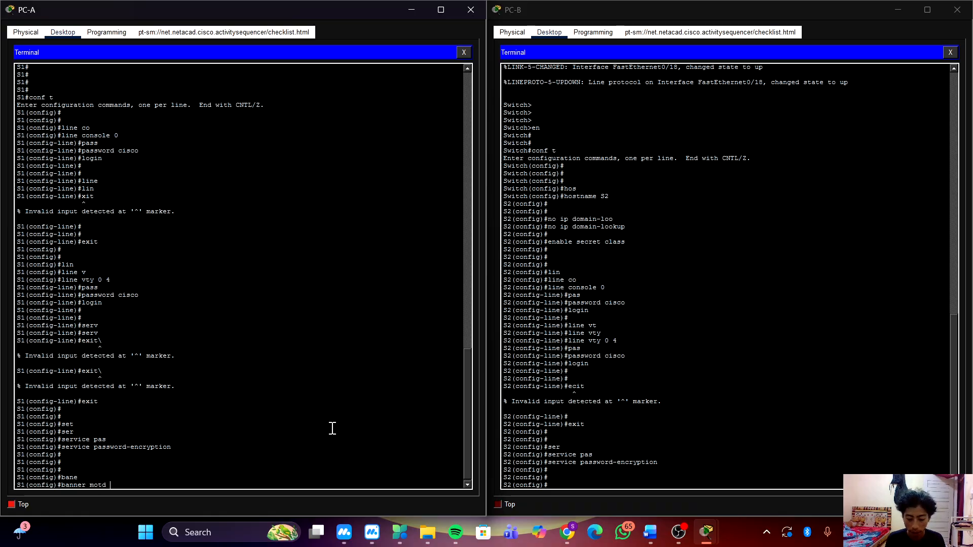
text( #)
key(super)
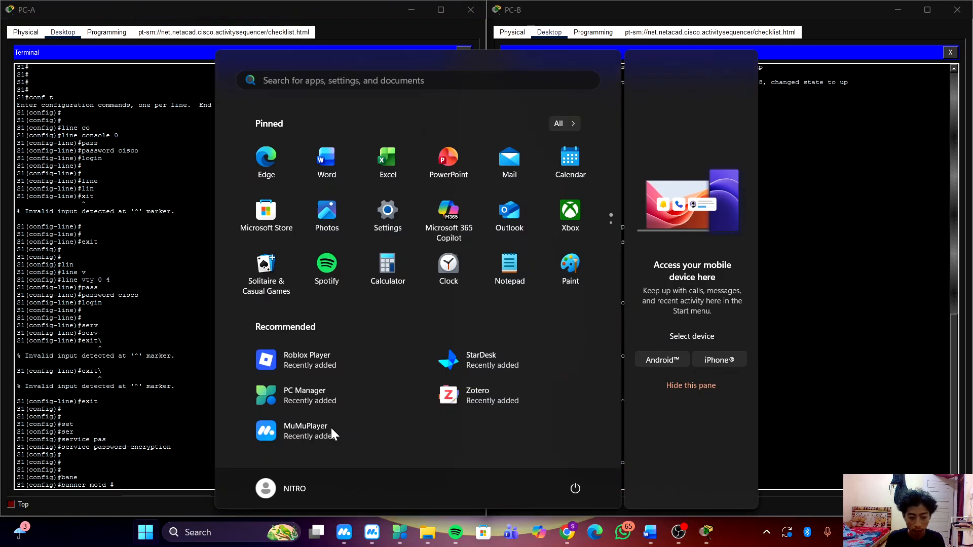
click(56, 378)
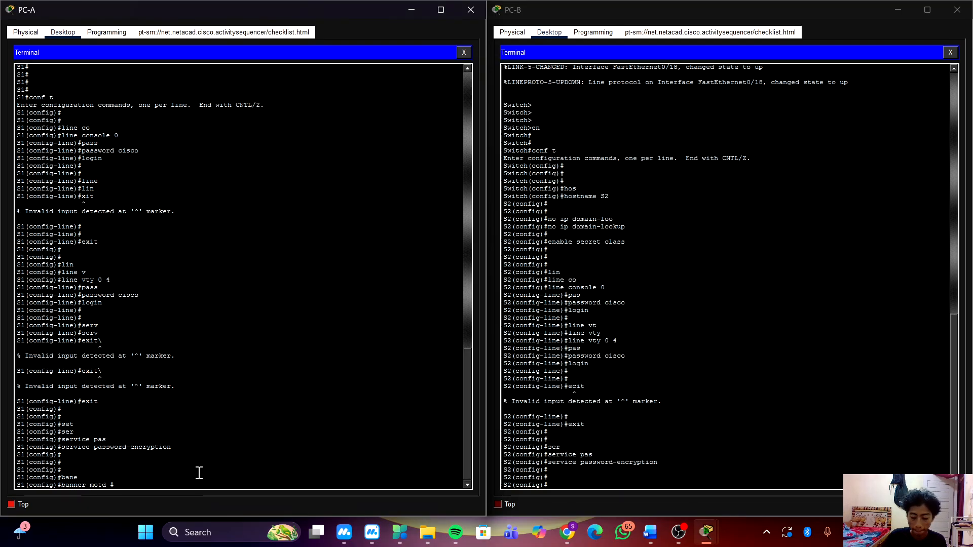
key(BackSpace)
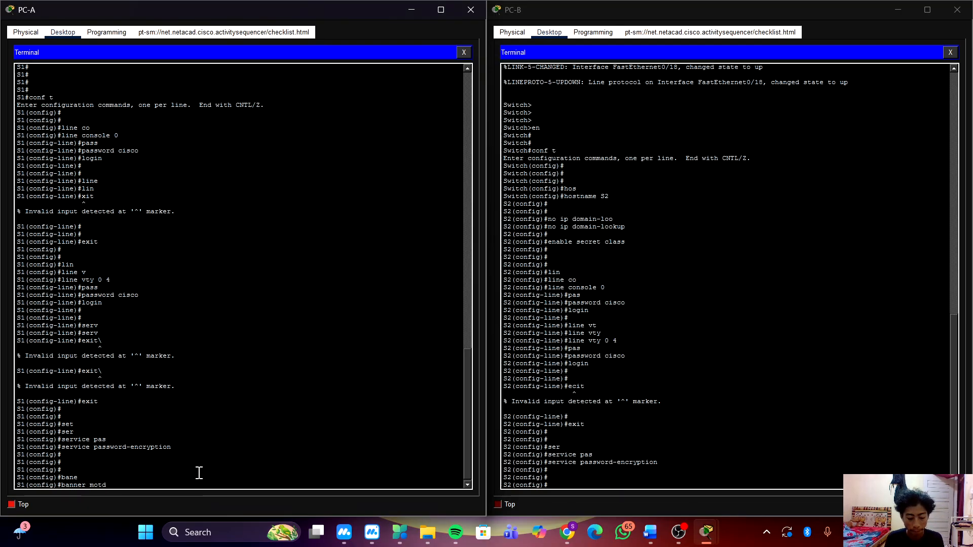
Complete S1's message-of-the-day banner with the text Authorized Users Only! enclosed between $ delimiters.
text($)
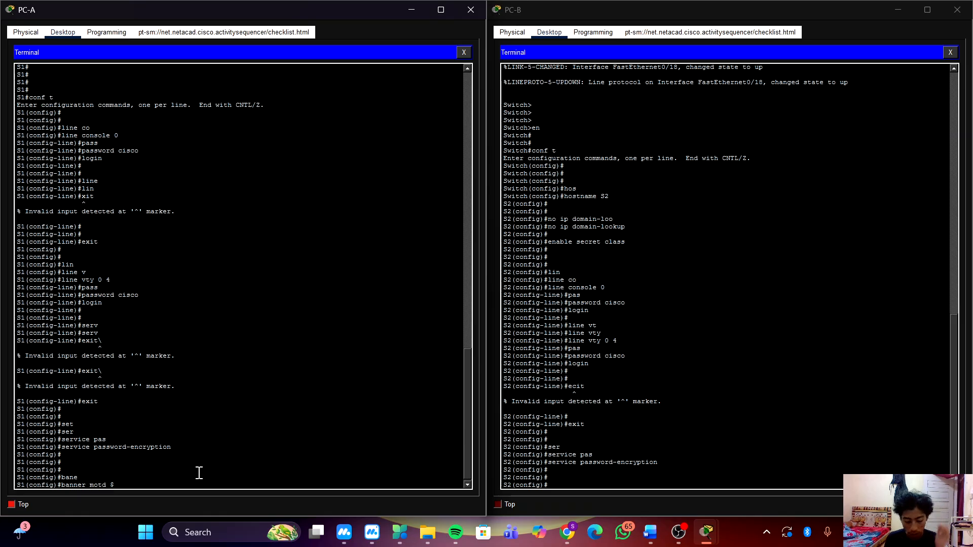
text( Au)
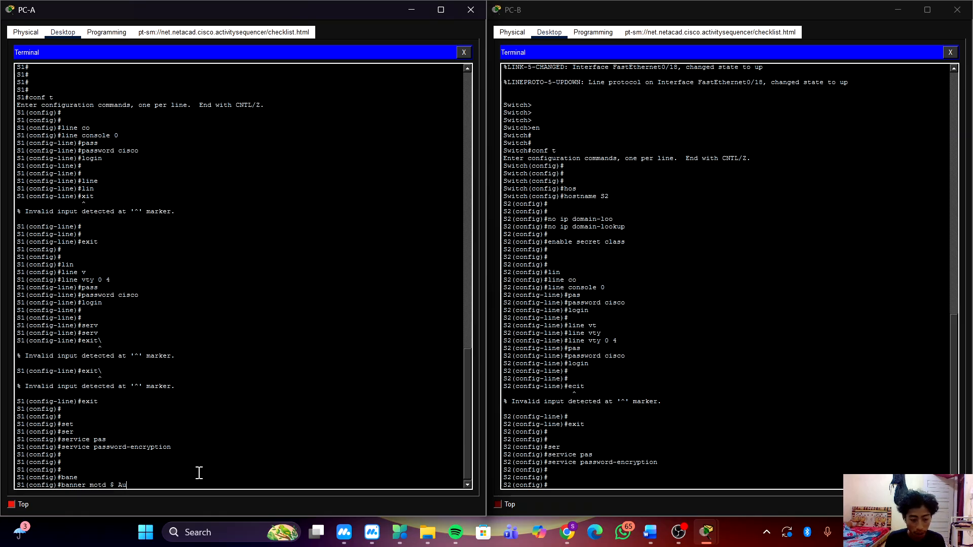
text(to)
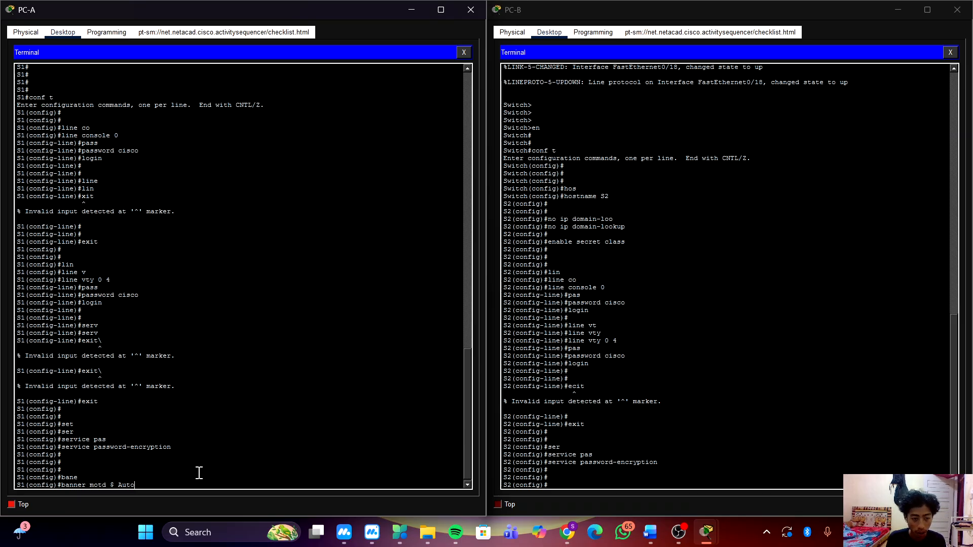
key(BackSpace)
text(hor)
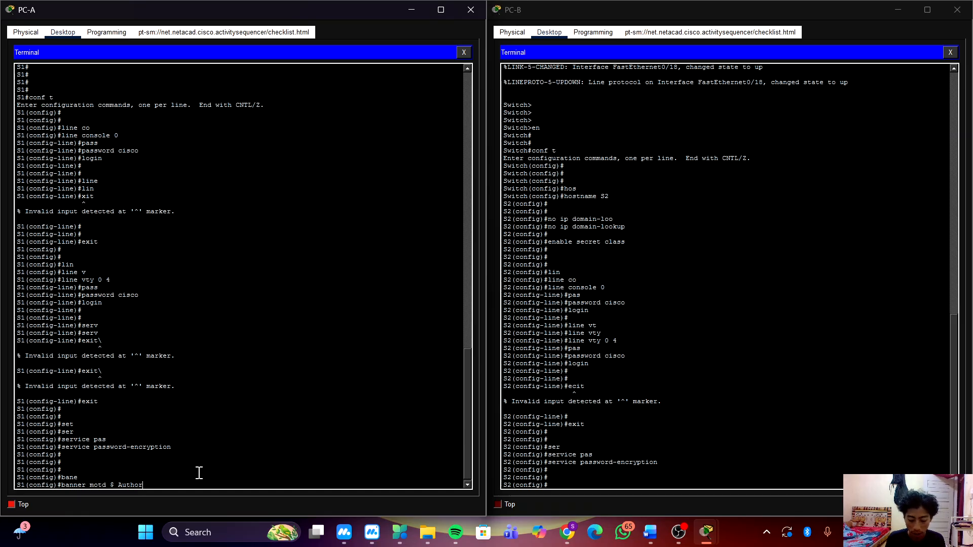
text(ized)
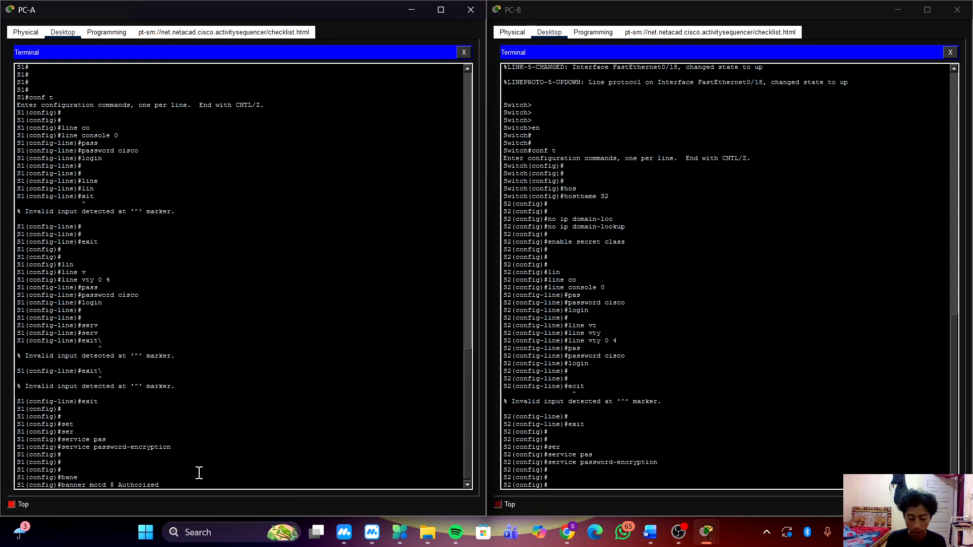
text( Use)
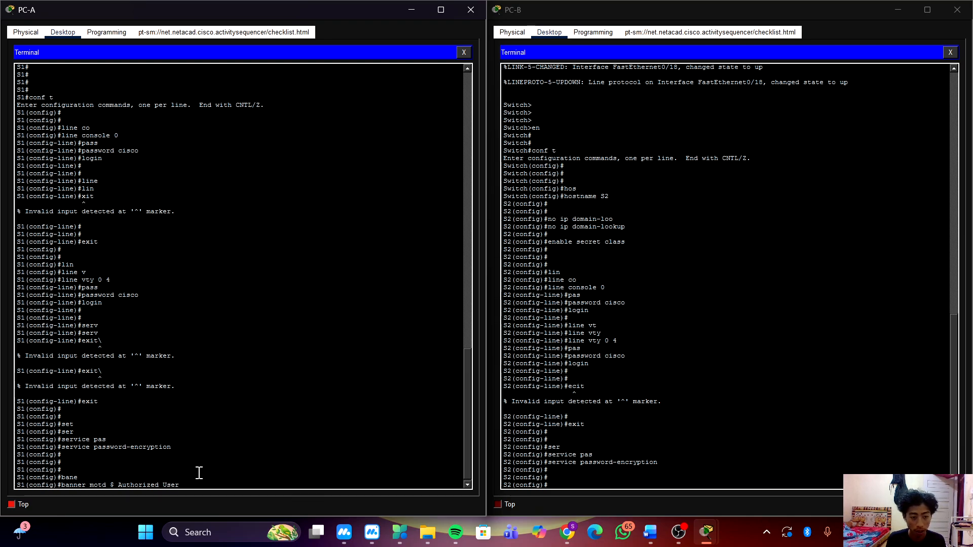
text(rs)
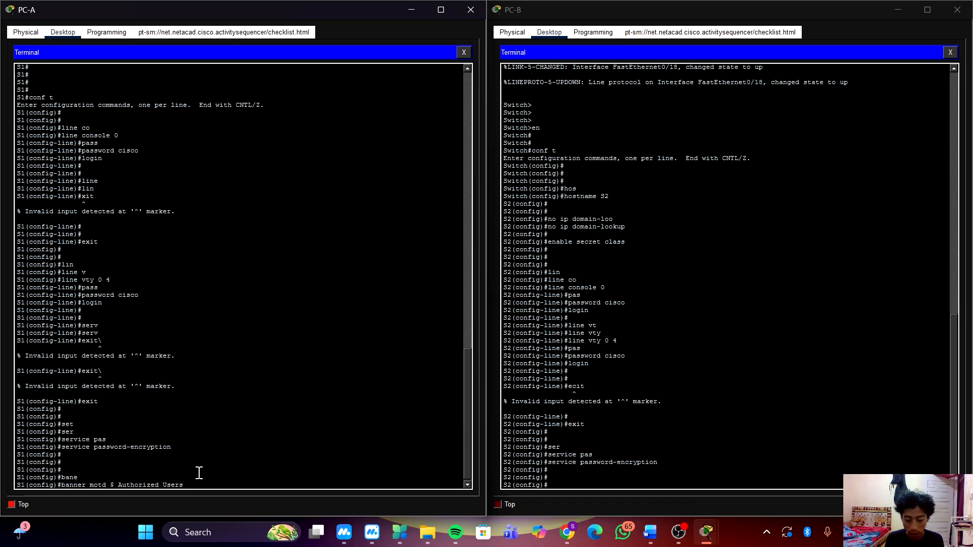
text( Only)
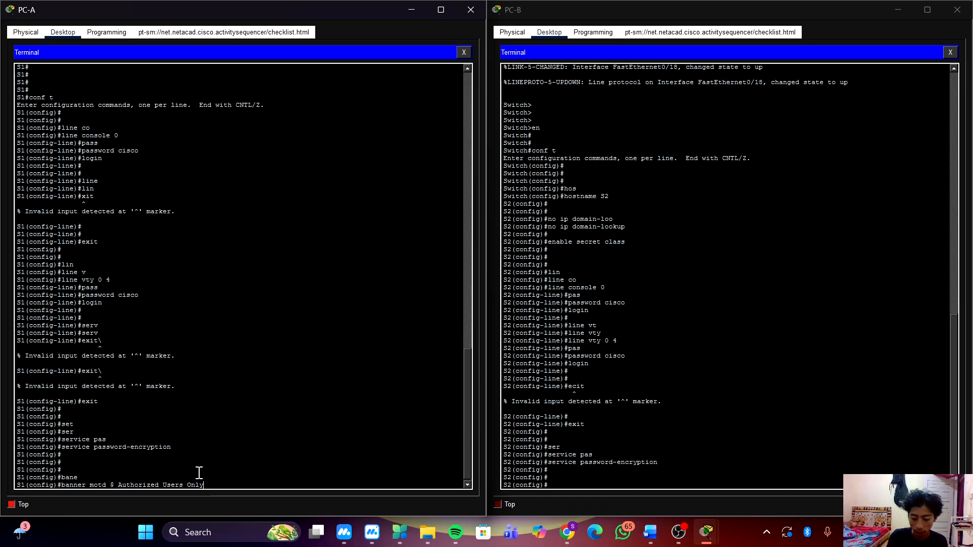
text(!)
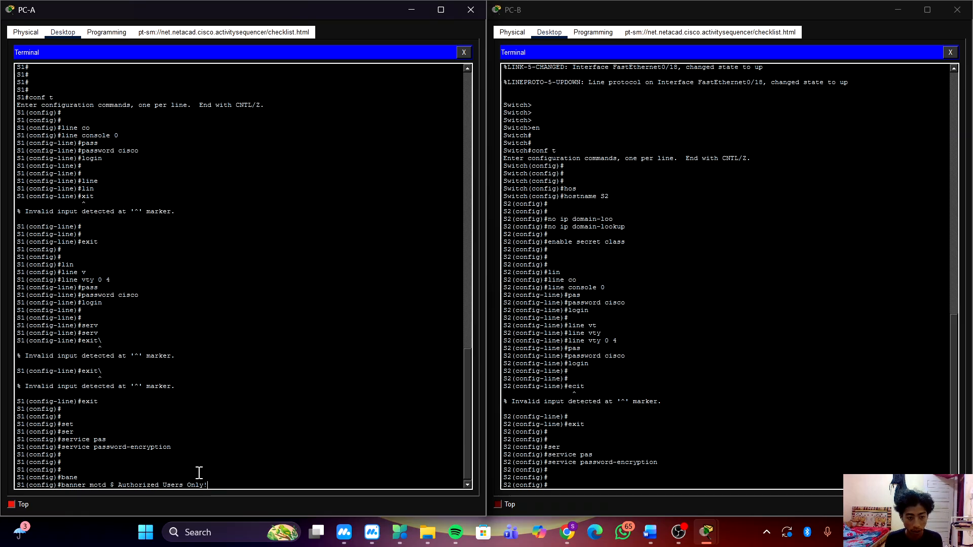
text($)
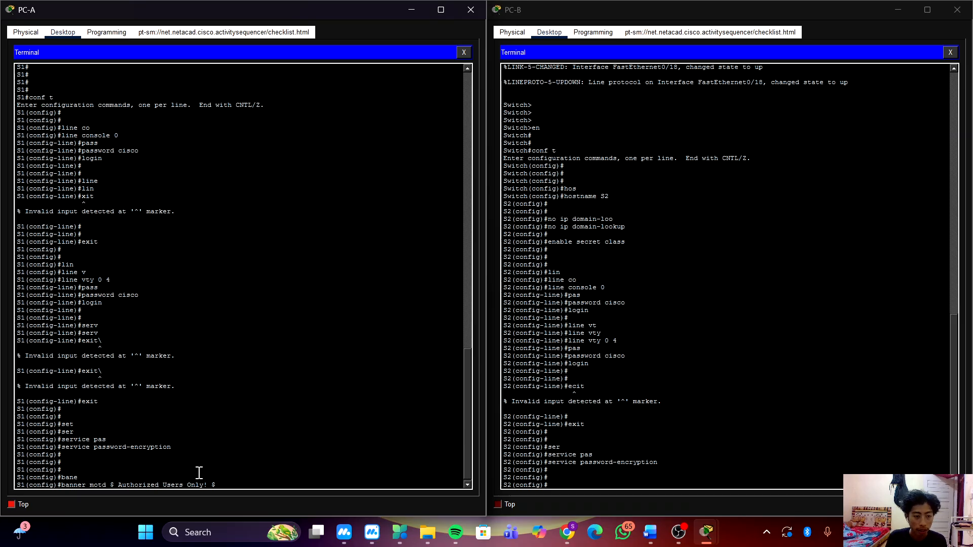
key(Return)
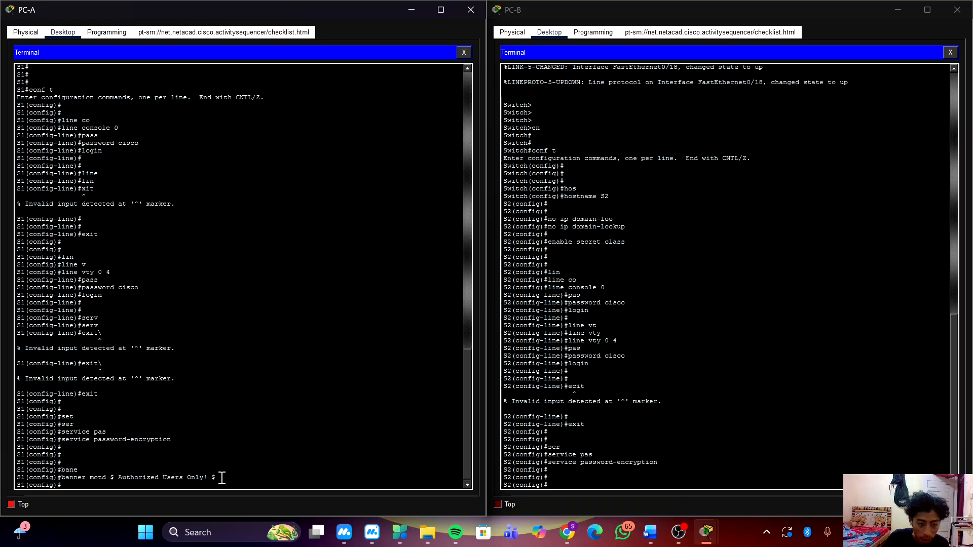
Copy the full banner motd command from S1's terminal and run it in S2's terminal.
drag(215, 477, 61, 479)
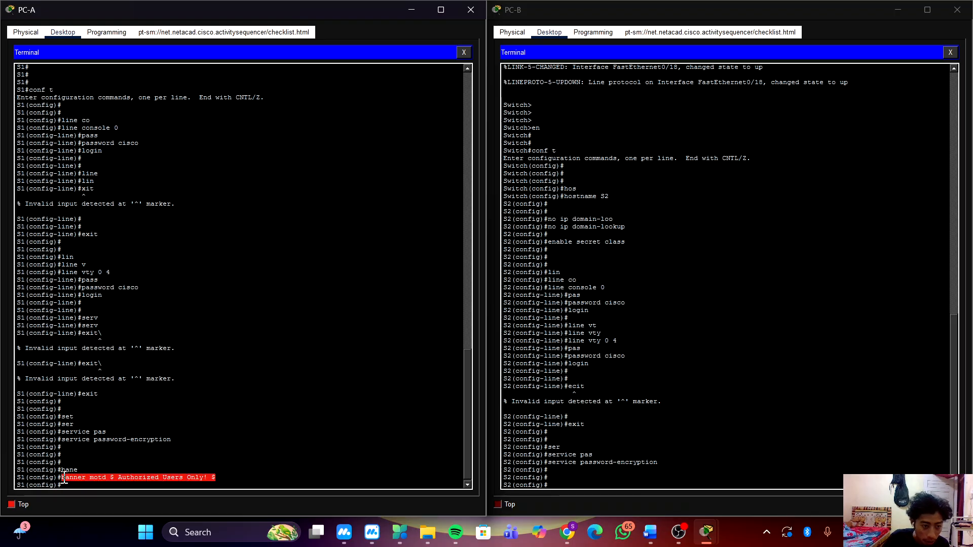
right_click(186, 480)
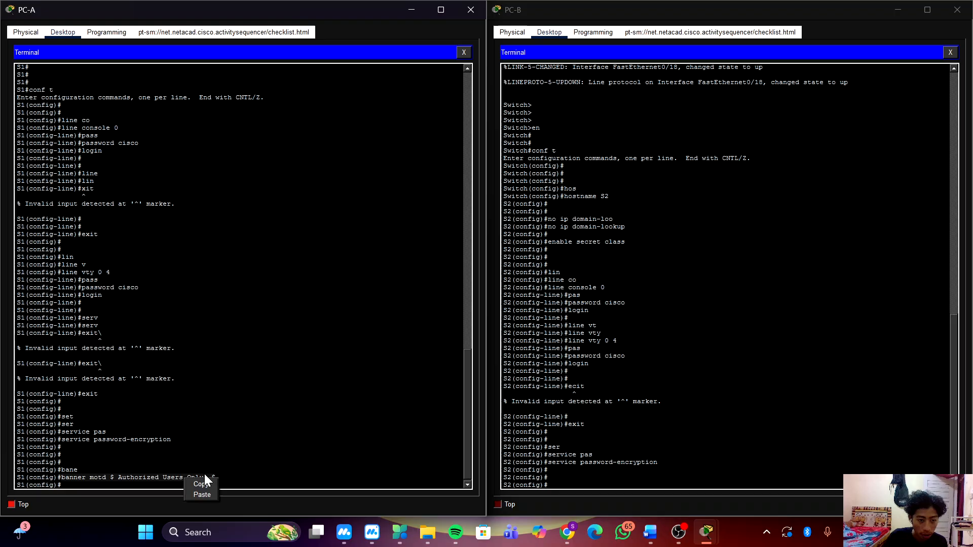
click(212, 484)
click(651, 463)
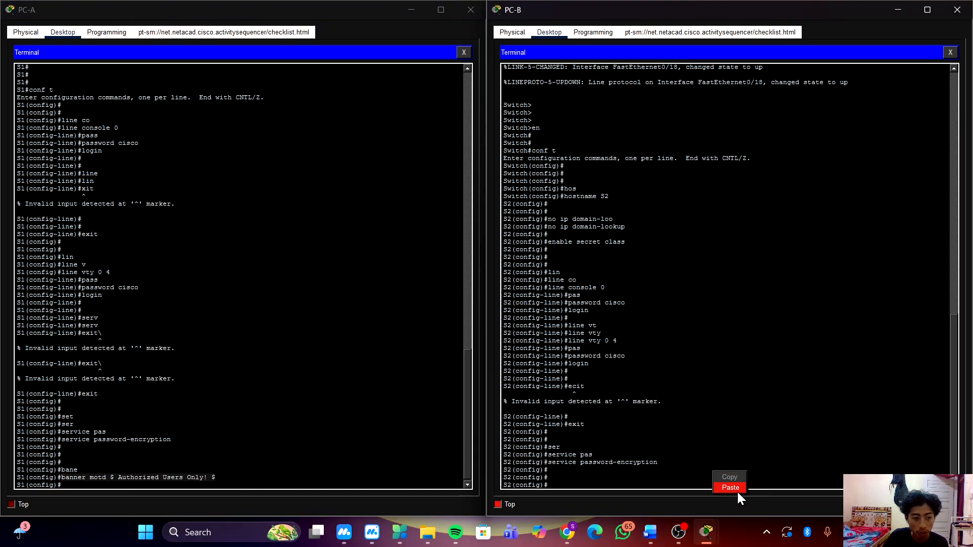
click(731, 488)
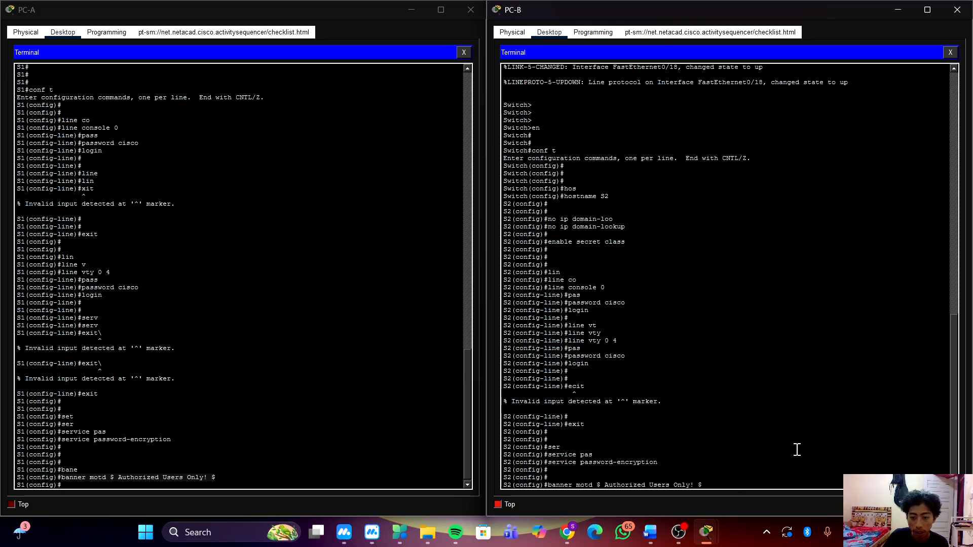
key(Return)
key(Return)
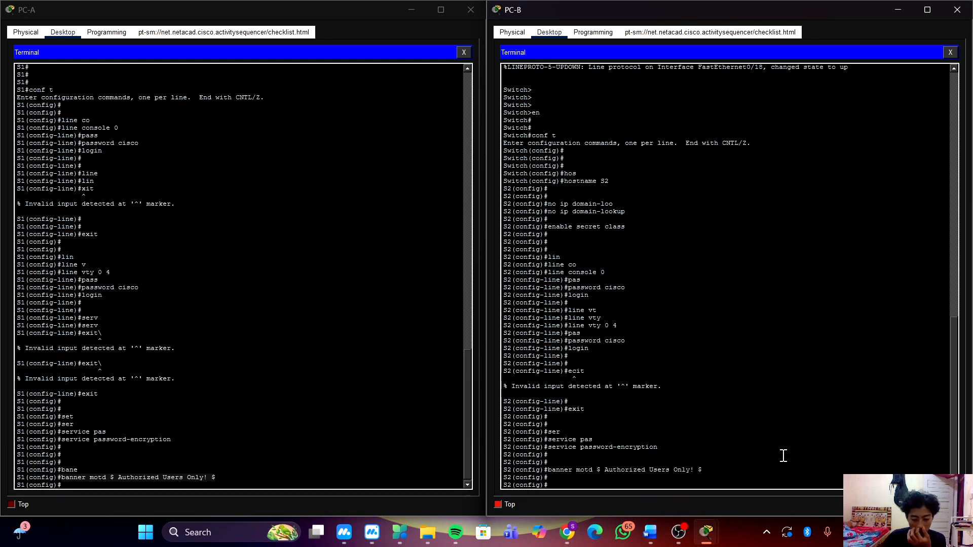
Return to S1's terminal and enter interface configuration mode for VLAN 1.
click(399, 450)
text(in)
key(Tab)
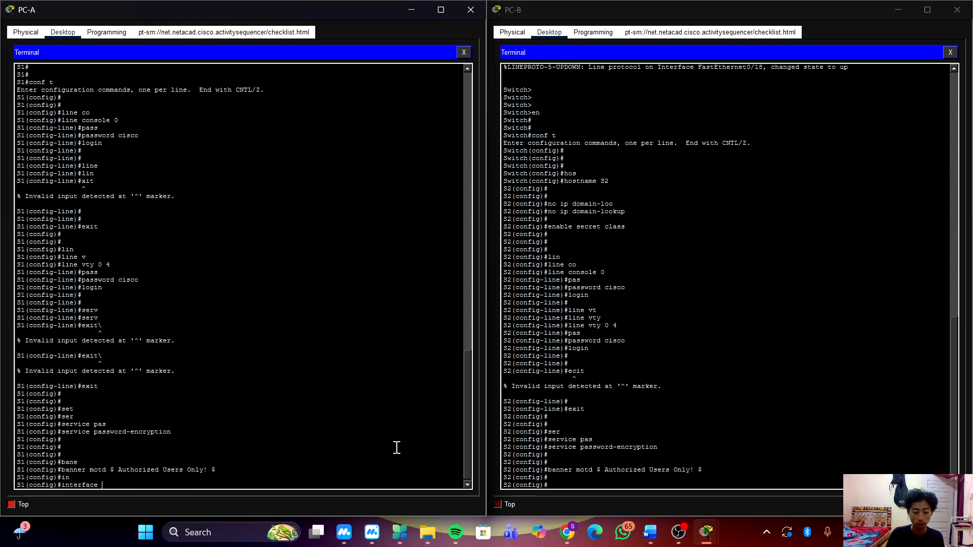
text(vlan )
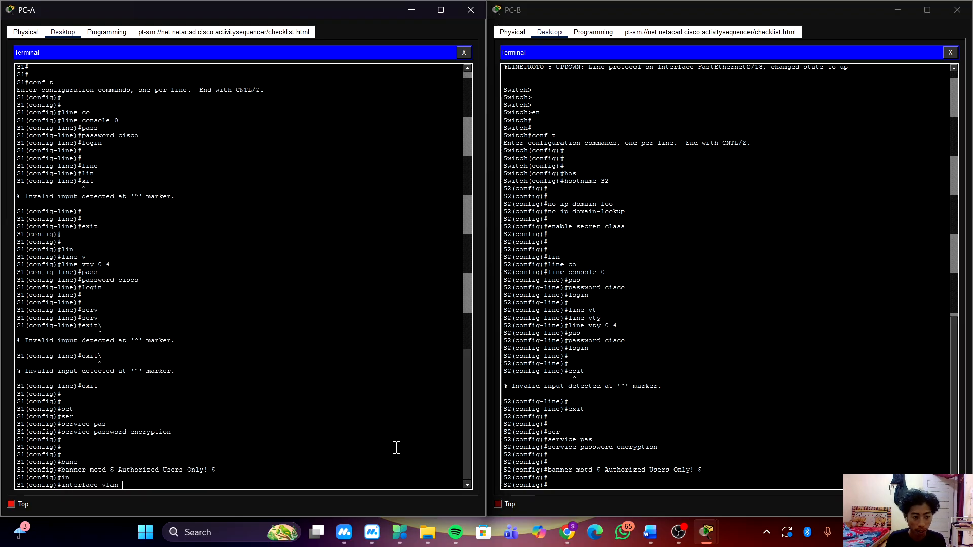
text(1)
key(Return)
key(Return)
key(Return)
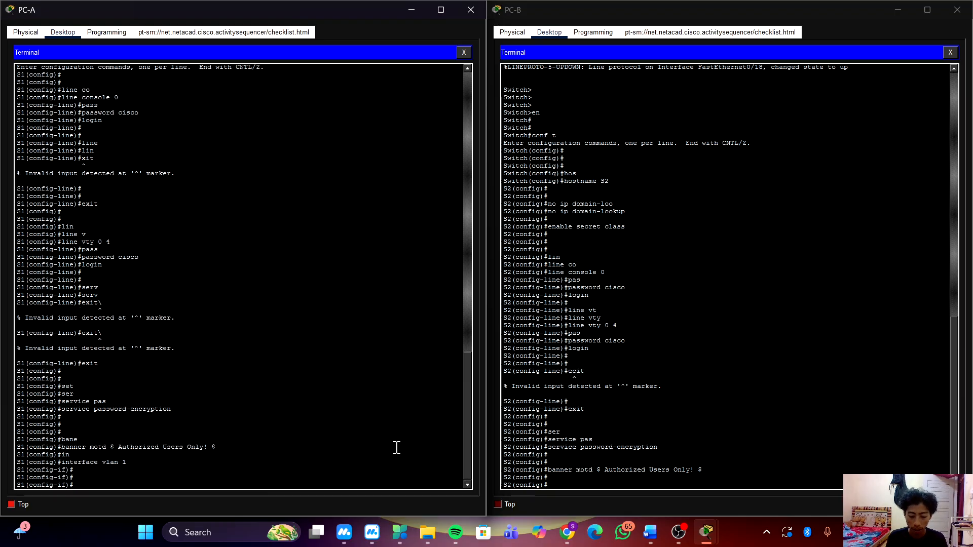
Assign IP address 192.168.1.11 with subnet mask 255.255.255.0 to S1's VLAN 1 interface.
text(i)
text(p ad)
key(Tab)
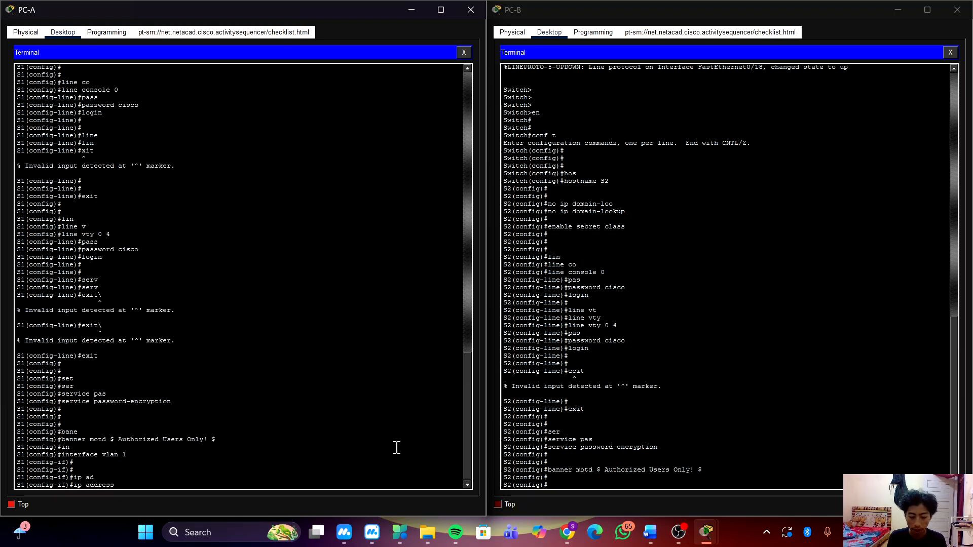
text(192.)
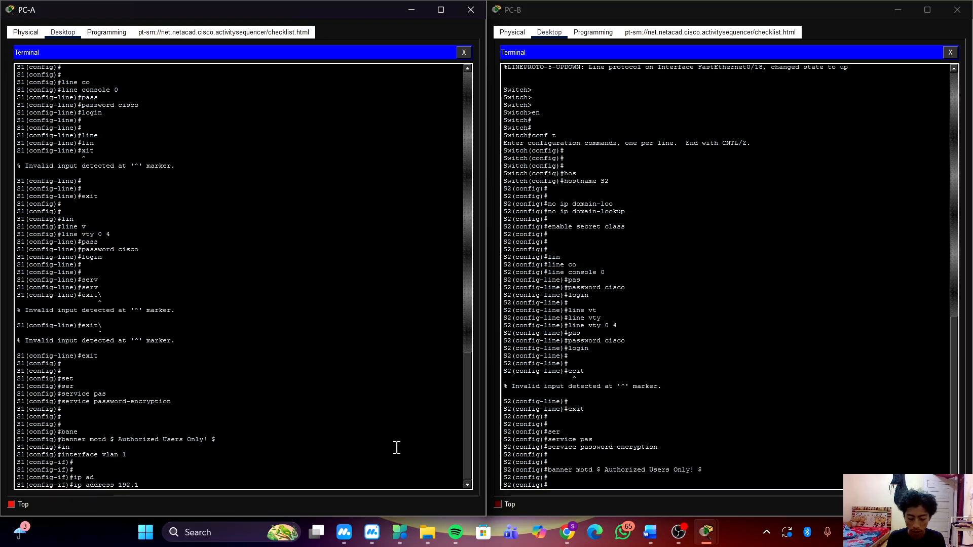
text(168.1)
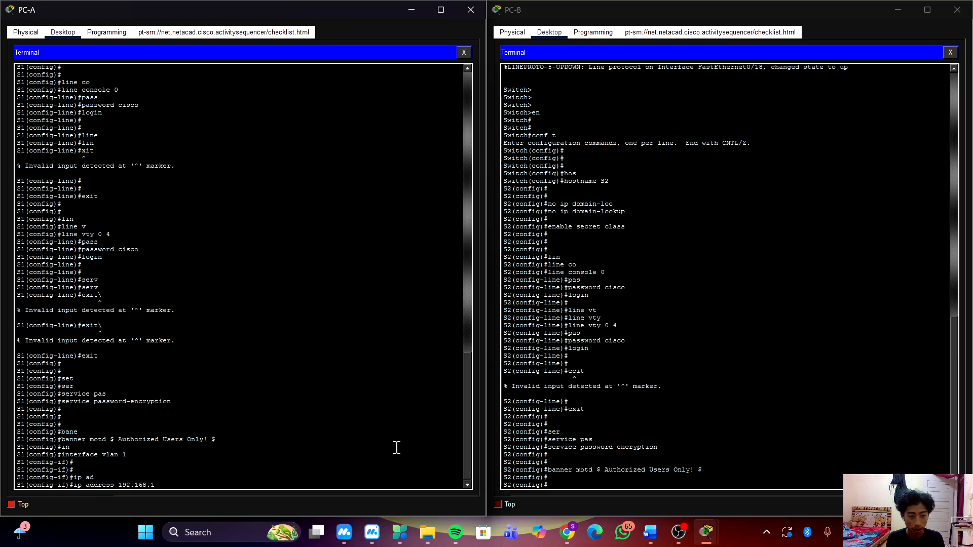
text(.11 255.255.255.0)
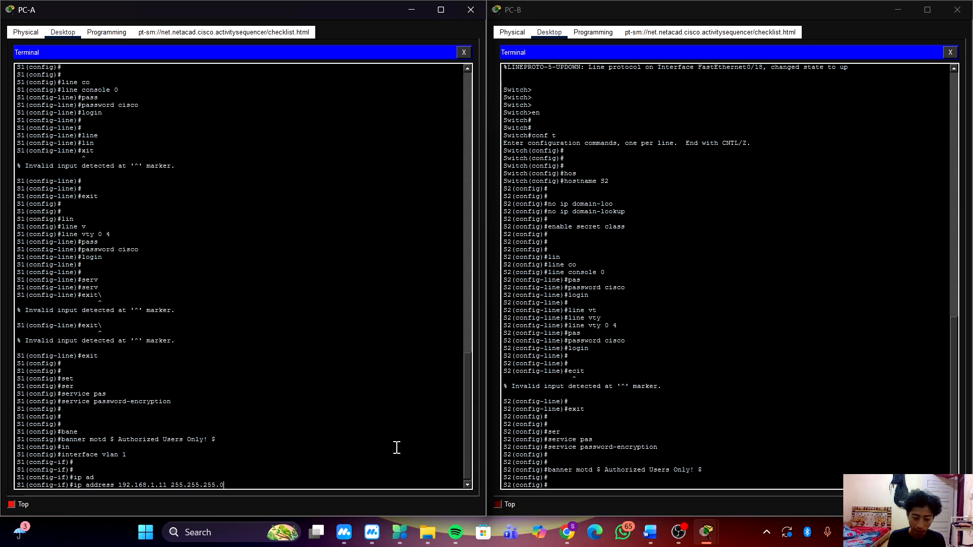
key(Return)
Enable S1's VLAN 1 interface with no sh and exit to global configuration mode.
text(n)
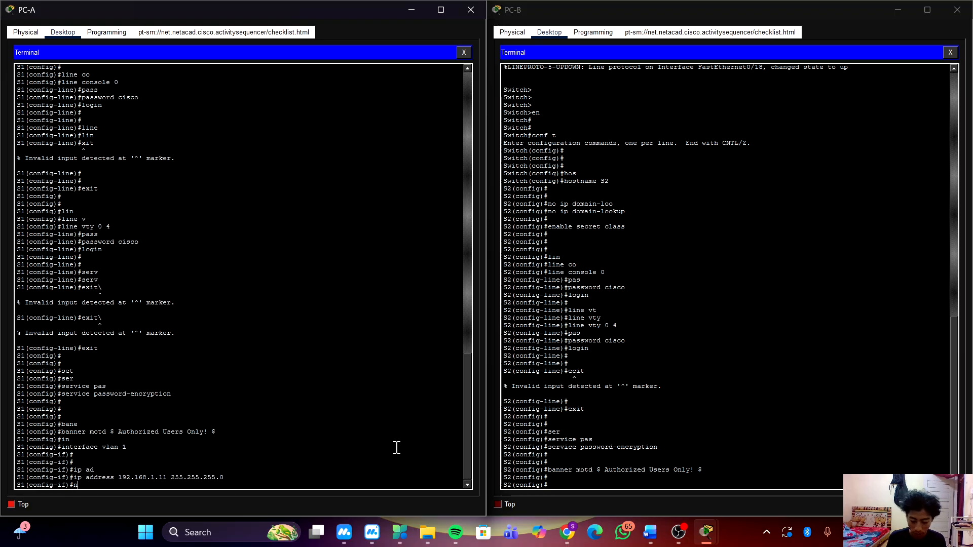
text(o sh)
key(Return)
key(Return)
key(Return)
key(Return)
key(Return)
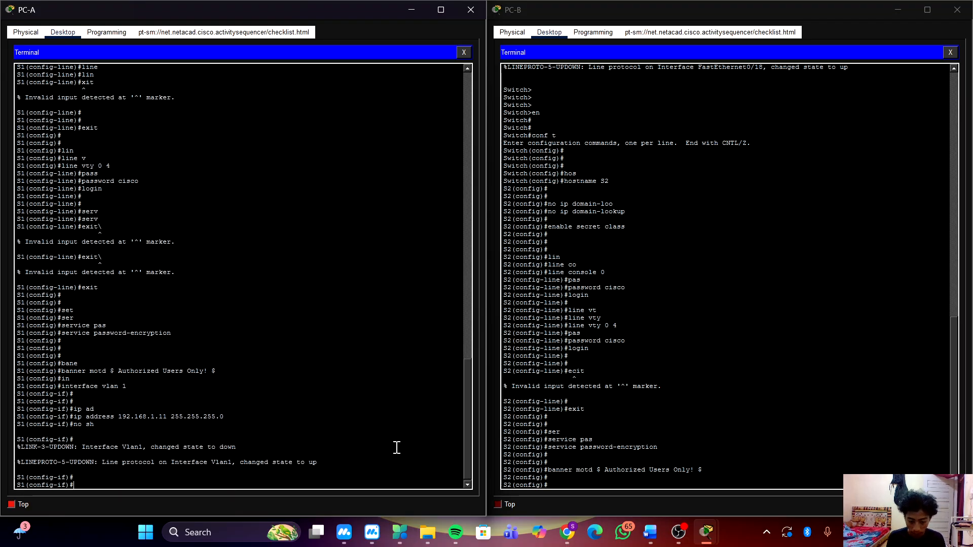
text(exit)
key(Return)
key(Return)
key(Return)
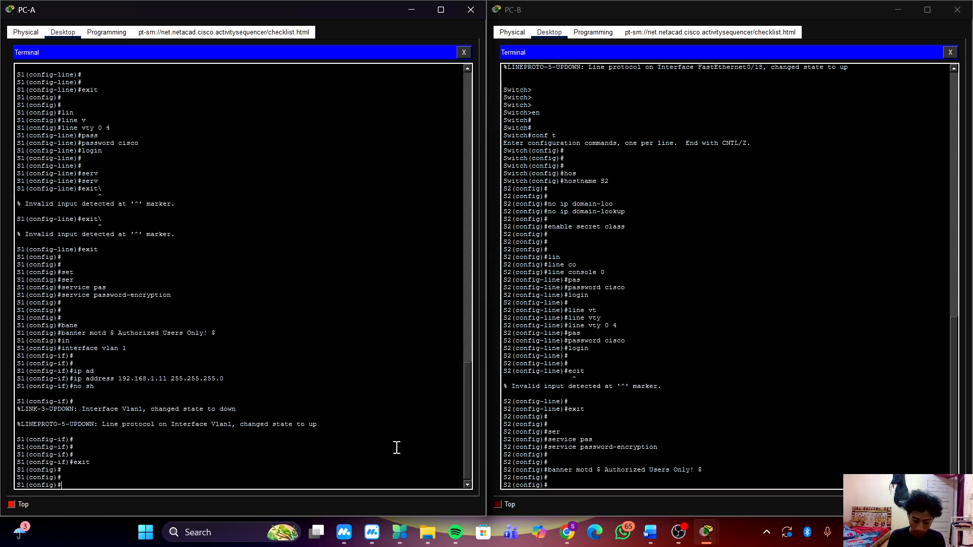
Switch to S2's terminal and enter interface configuration mode for VLAN 1.
click(750, 390)
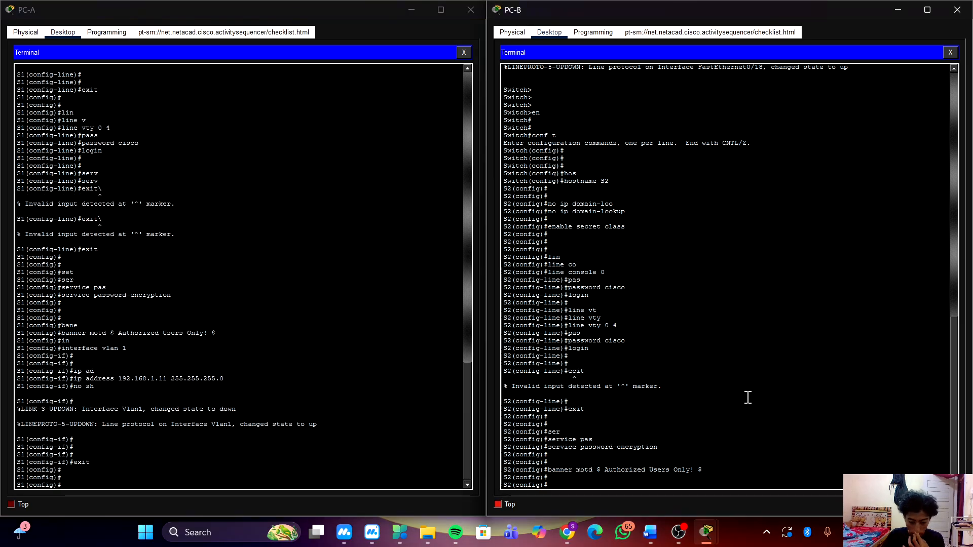
text(int)
key(Tab)
text(v)
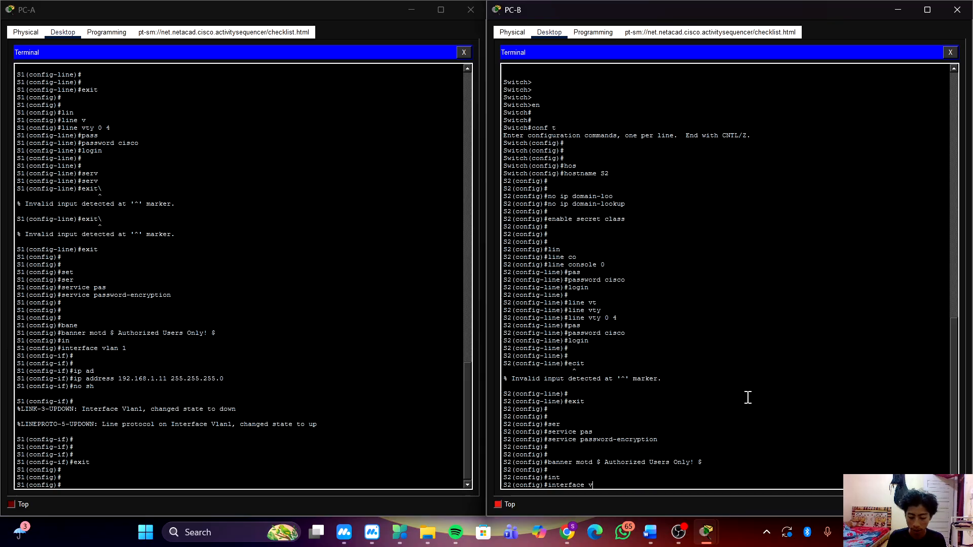
text(lan 1)
key(Return)
key(Return)
key(Return)
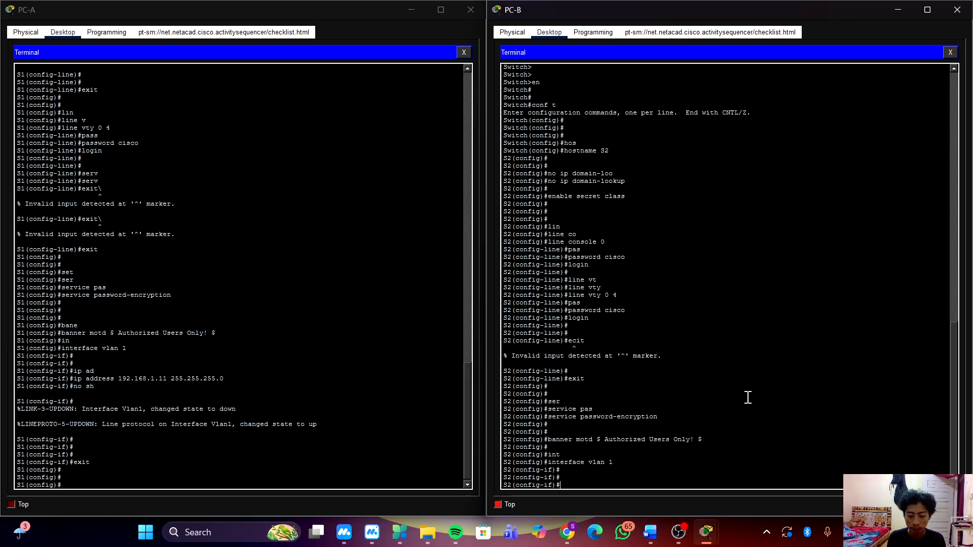
Assign IP address 192.168.1.12 with subnet mask 255.255.255.0 to S2's VLAN 1 interface.
text(ip)
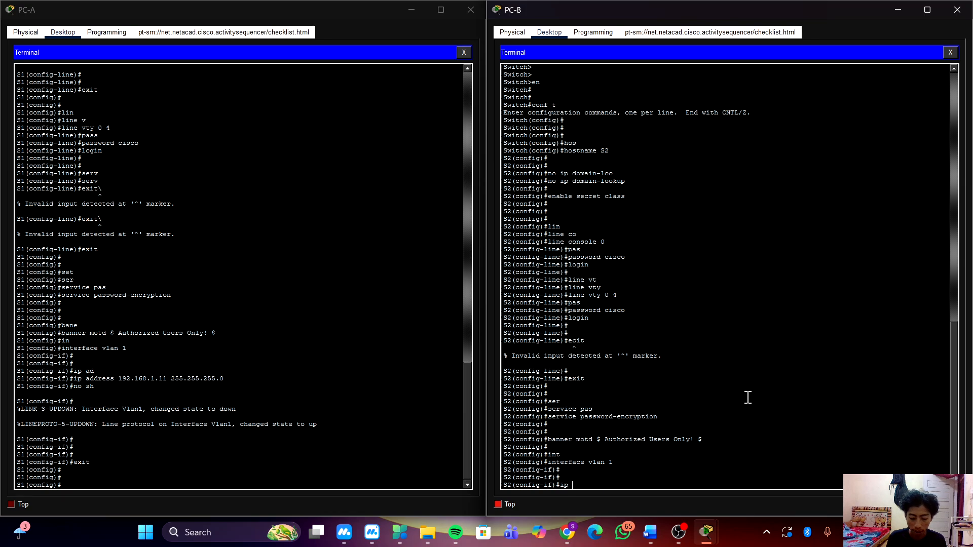
text( ad)
key(Tab)
text(192)
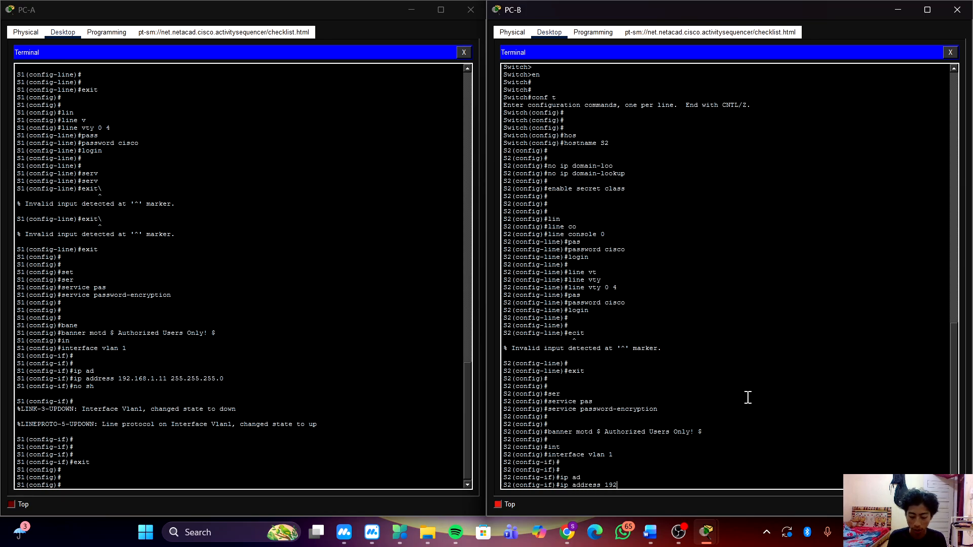
text(.168.)
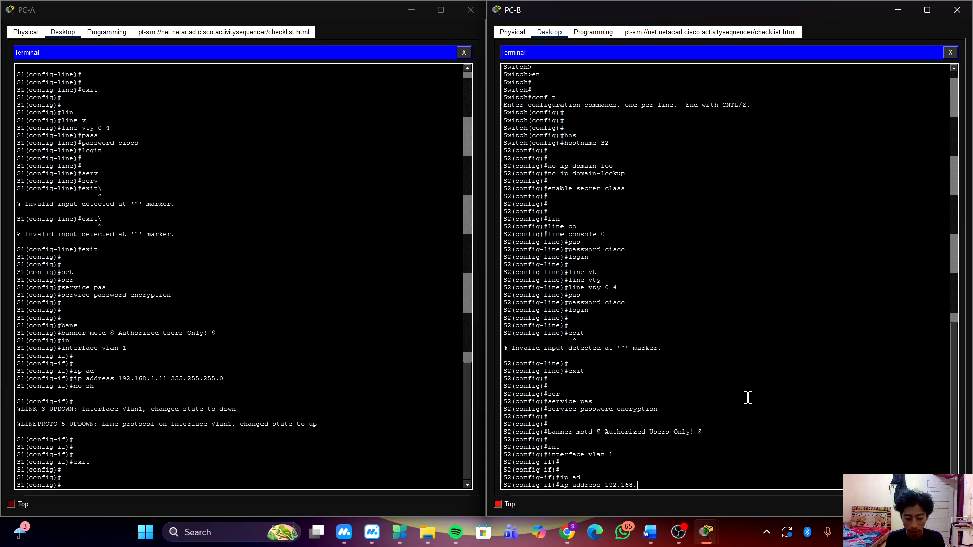
text(1.12 25)
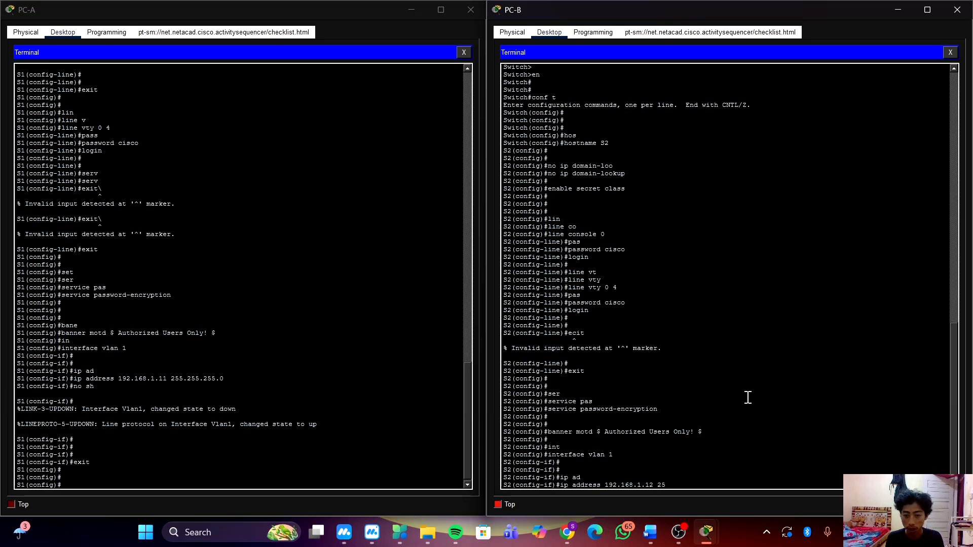
text(5.255.255.0)
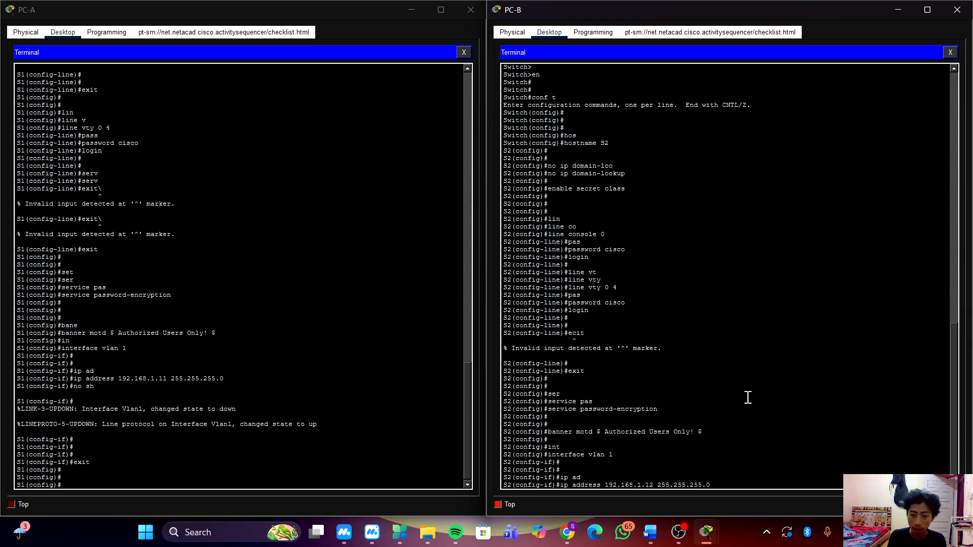
key(Return)
Enable S2's VLAN 1 interface with no sh and exit to global configuration mode.
text(no sh)
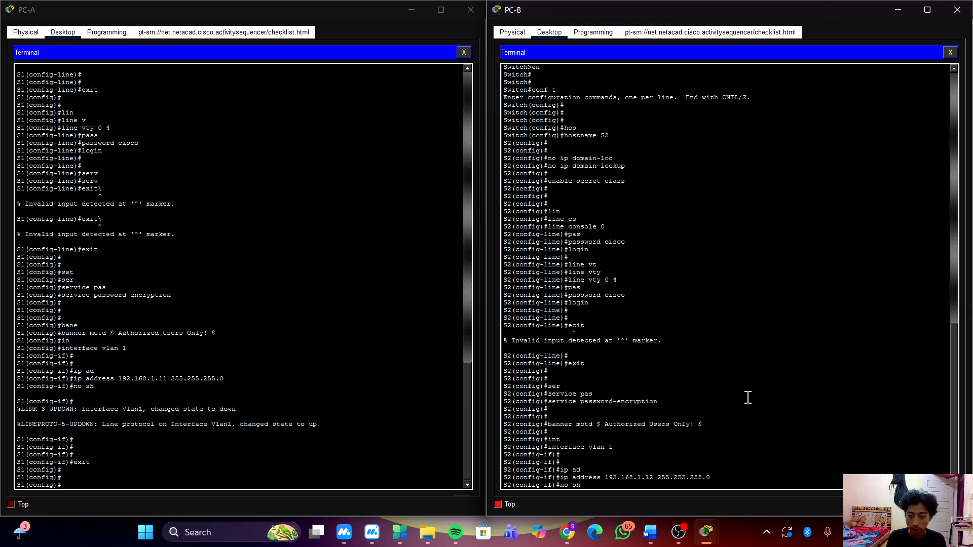
key(Return)
text(exit)
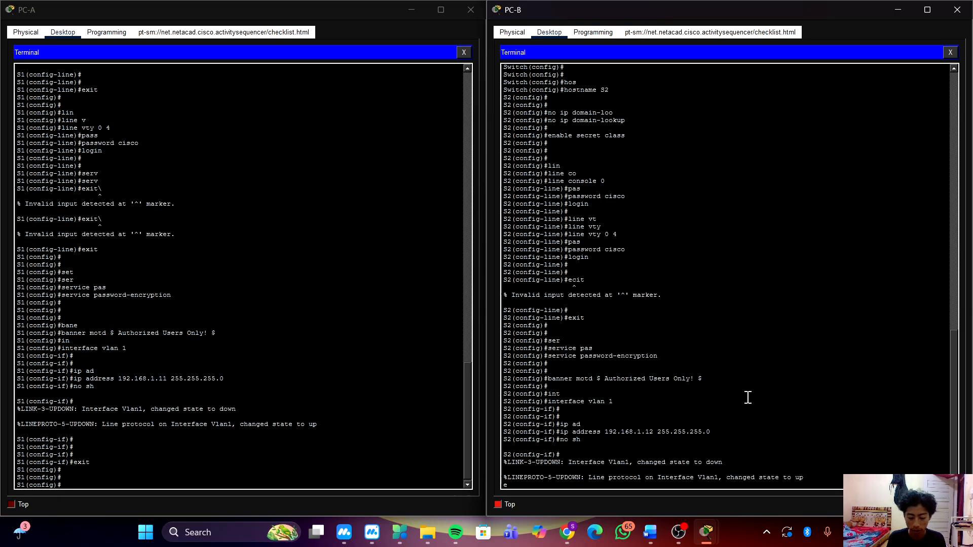
key(Return)
key(Return)
key(Return)
key(Return)
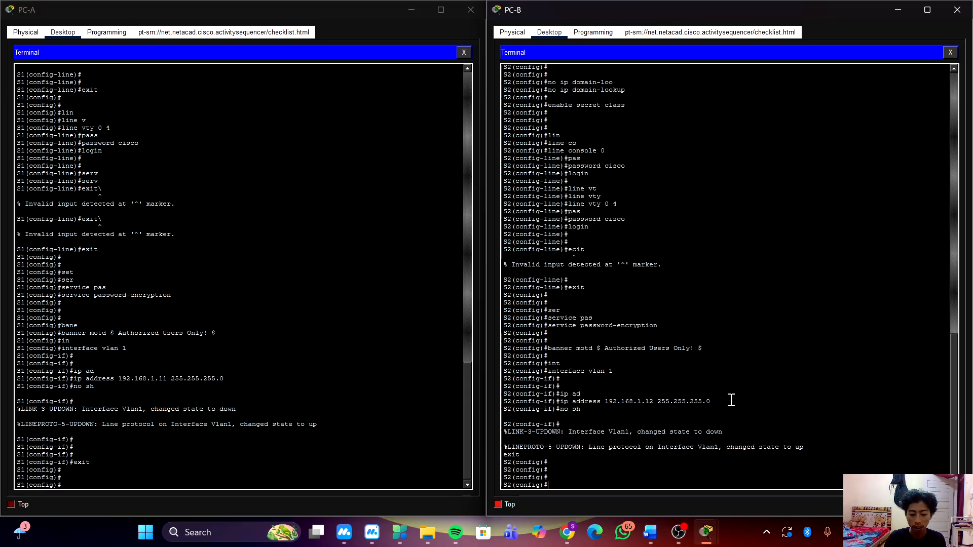
In S1's terminal, enter interface range configuration mode for f0/2-5, f0/7-24, g0/1-2.
click(321, 431)
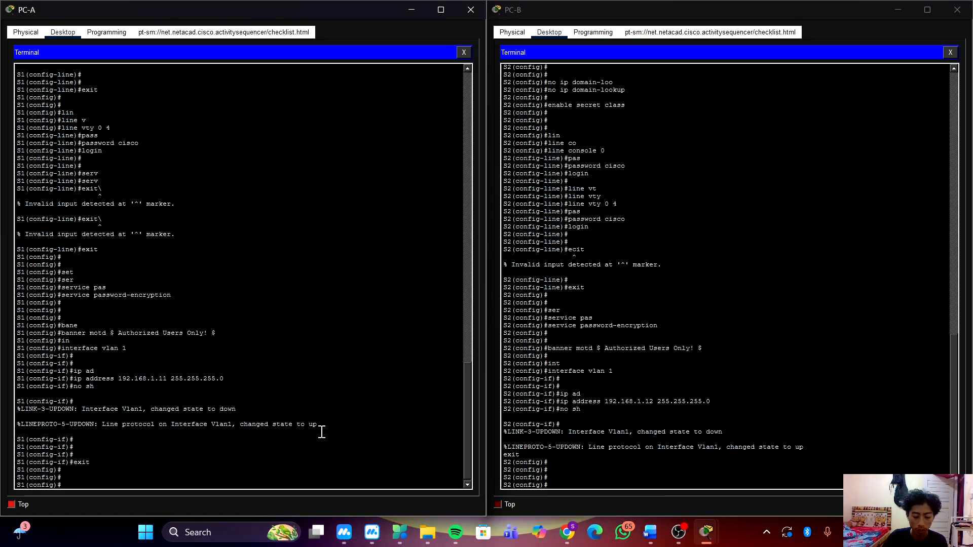
text(int)
key(Tab)
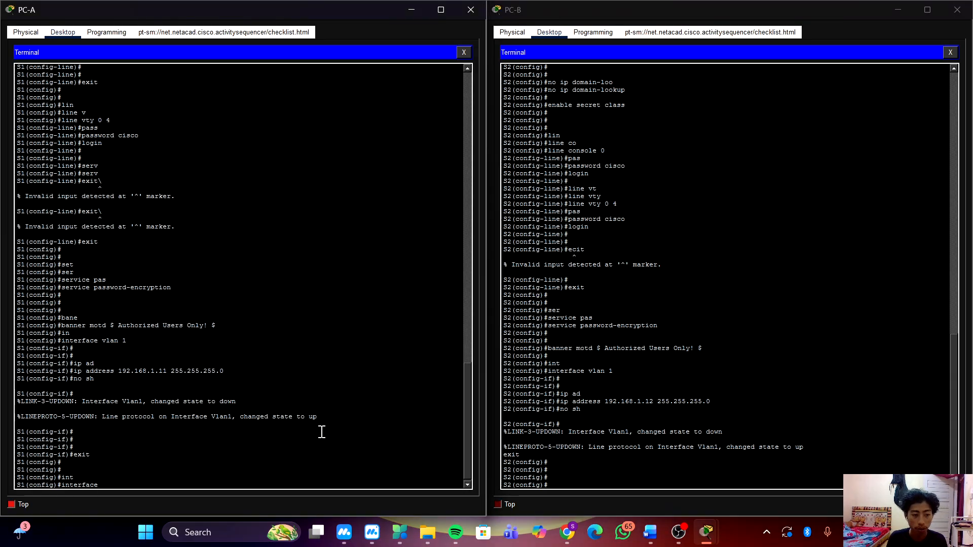
text(ra)
key(Tab)
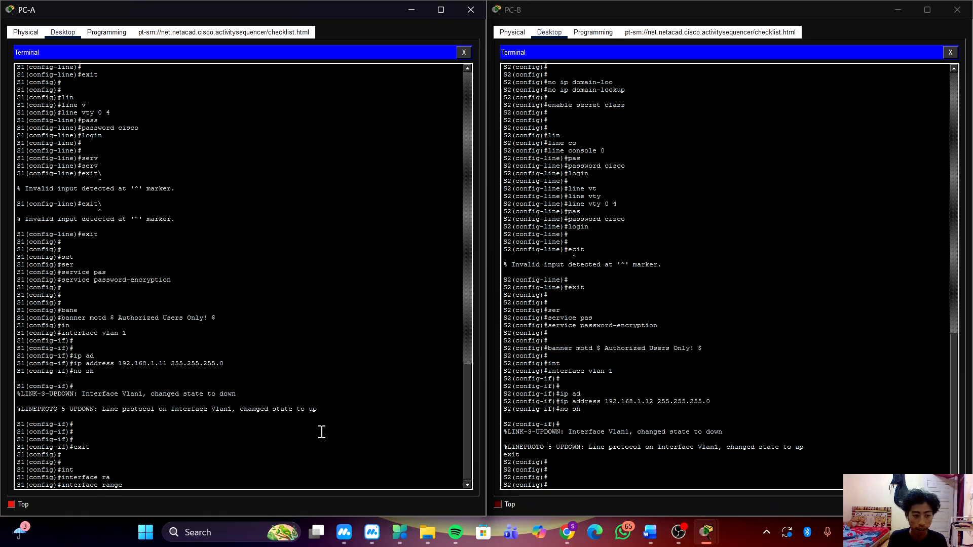
text(f0)
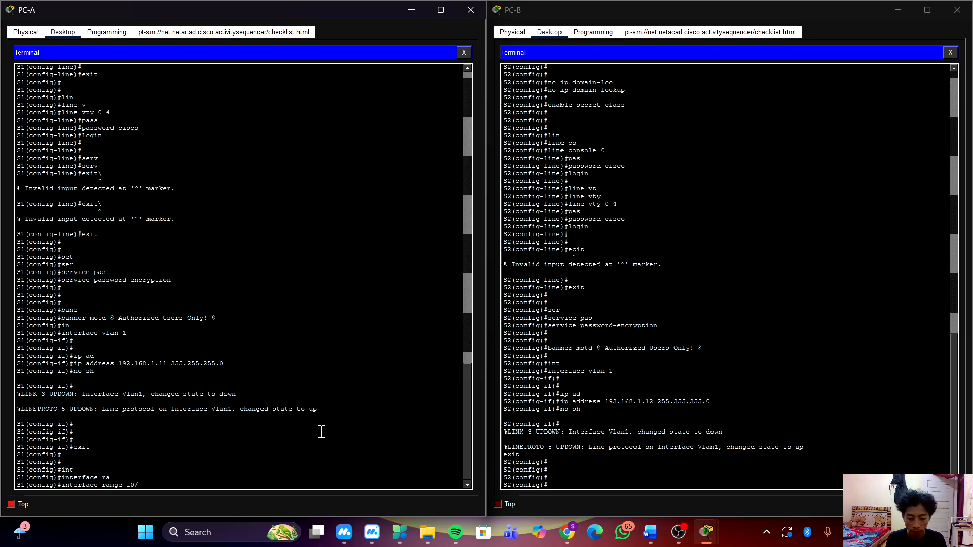
text(/2-5)
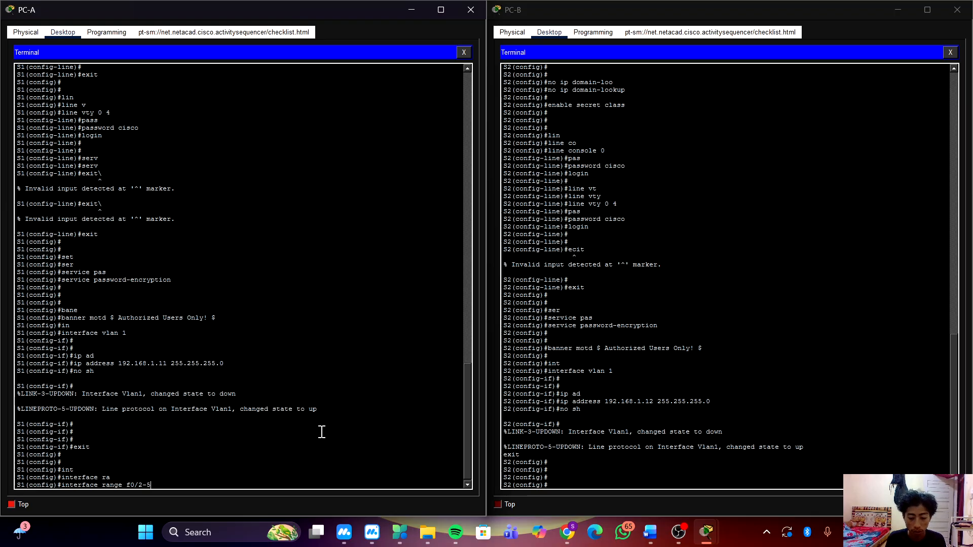
text(,)
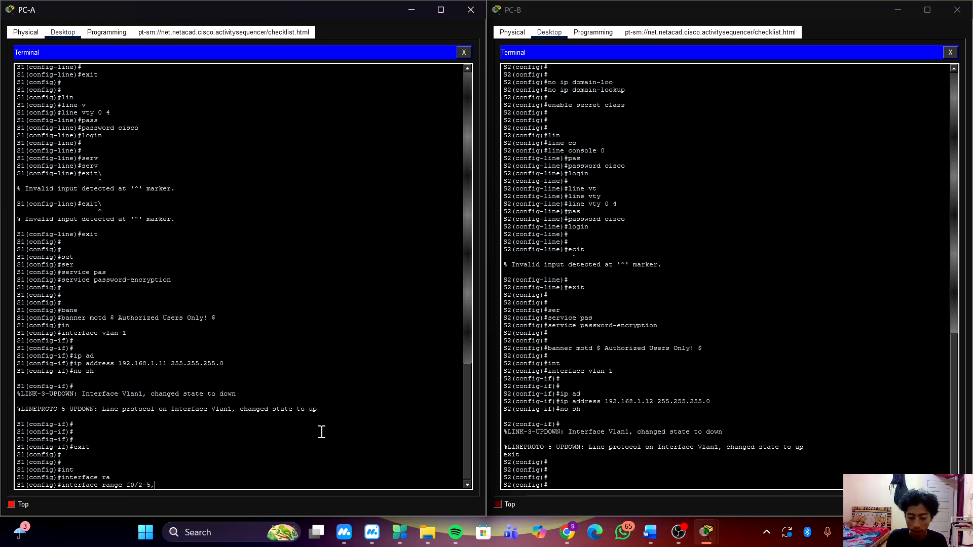
text( f0/)
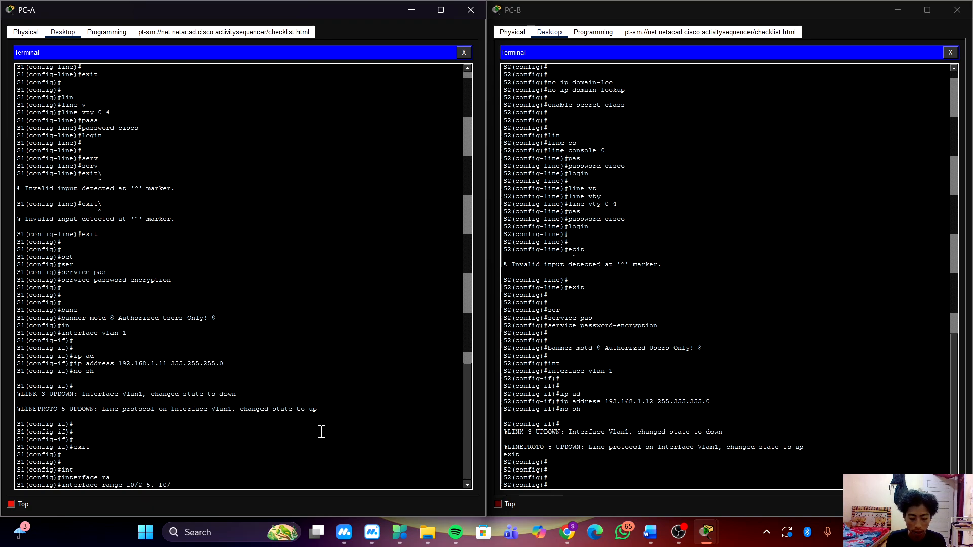
text(7-)
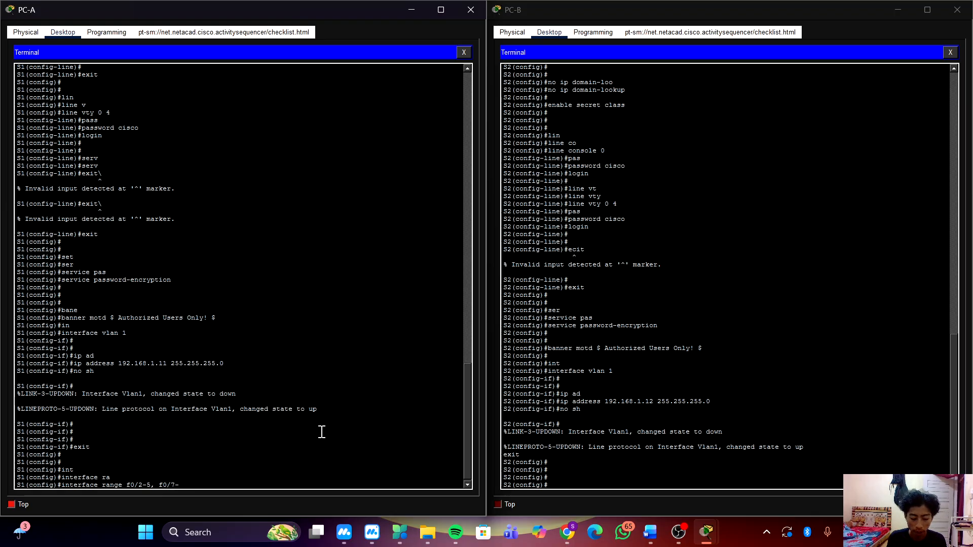
text(24)
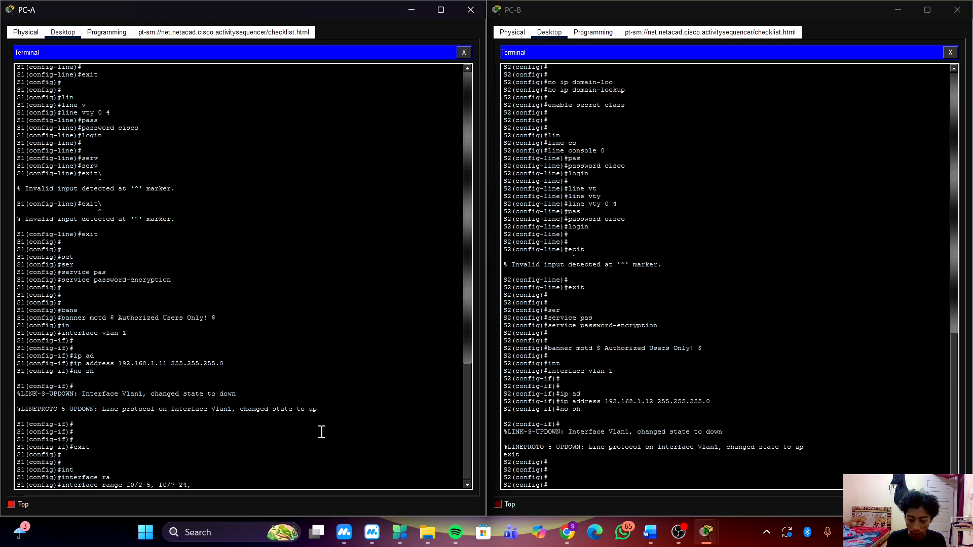
text(, g0/)
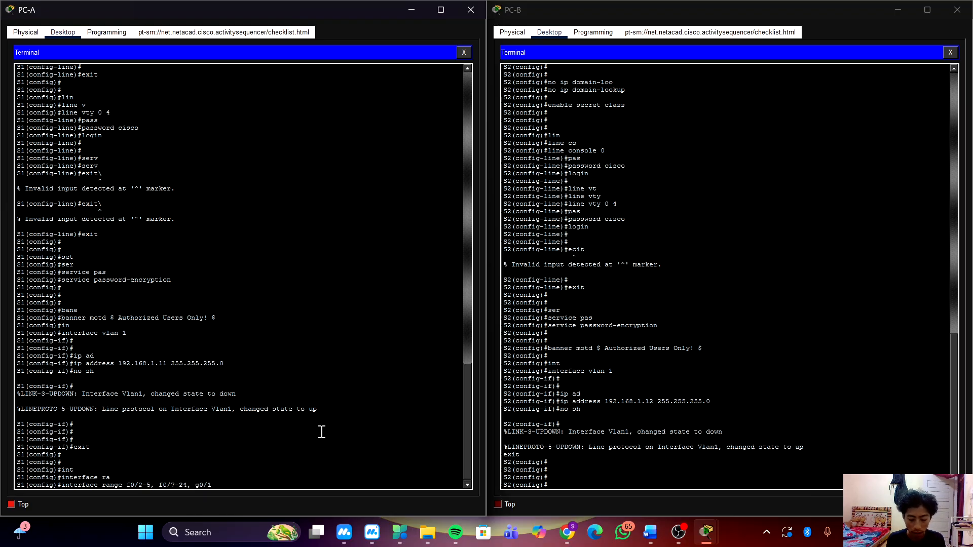
text(1-2)
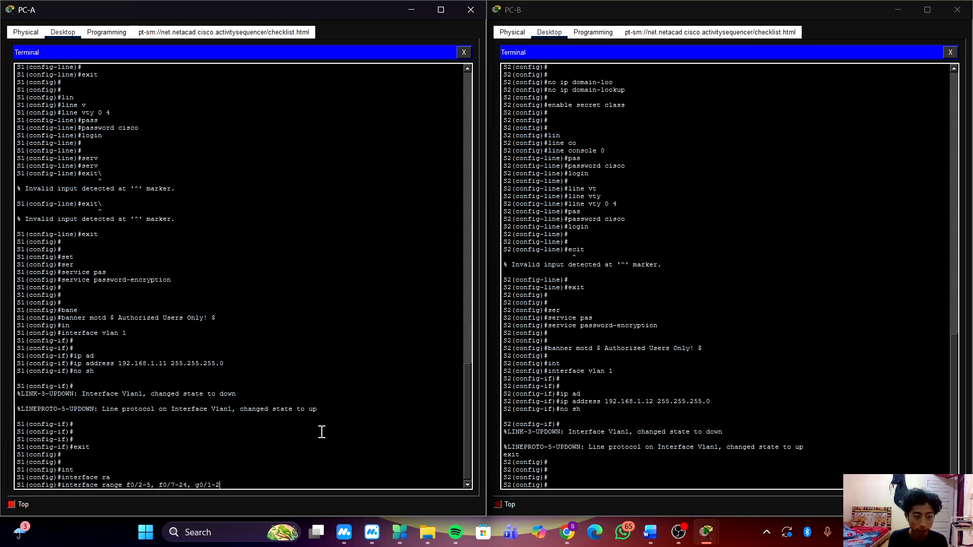
key(Return)
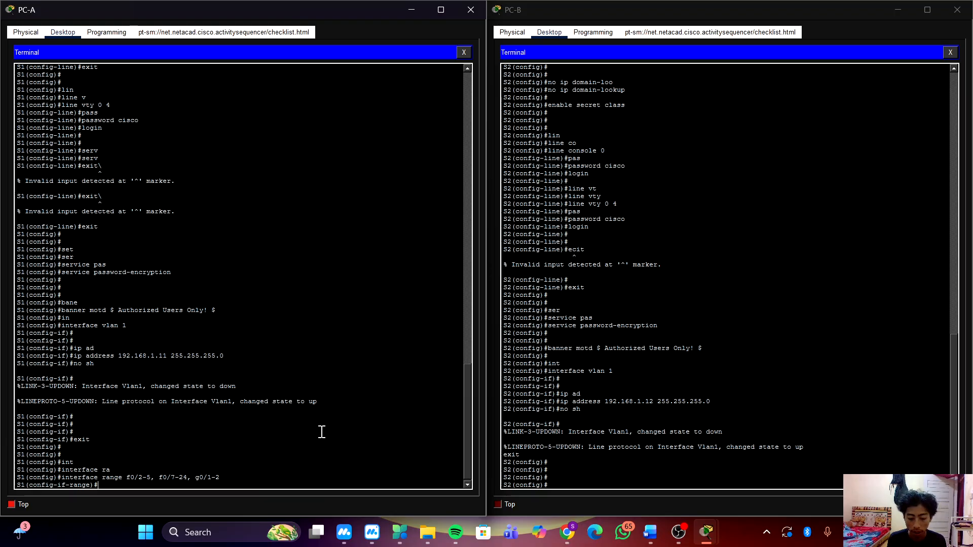
Shut down the selected range of unused interfaces on S1 with sh.
text(sh)
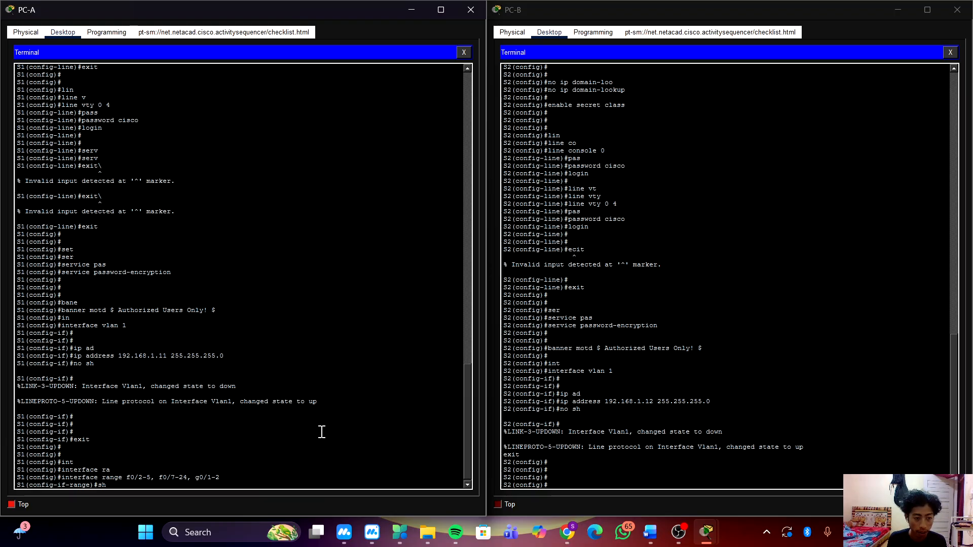
key(Return)
key(Return)
key(Return)
key(Return)
key(Return)
key(Return)
key(Return)
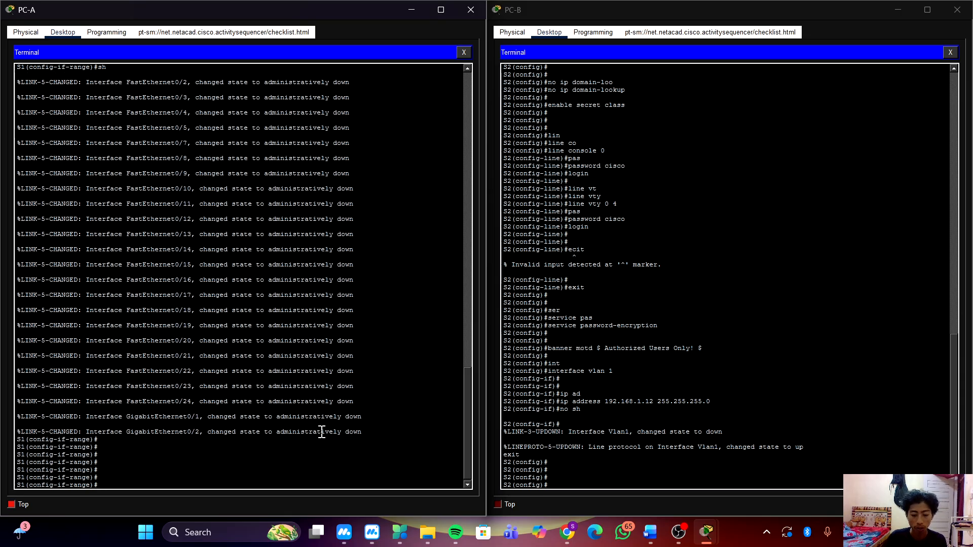
key(Return)
key(Return)
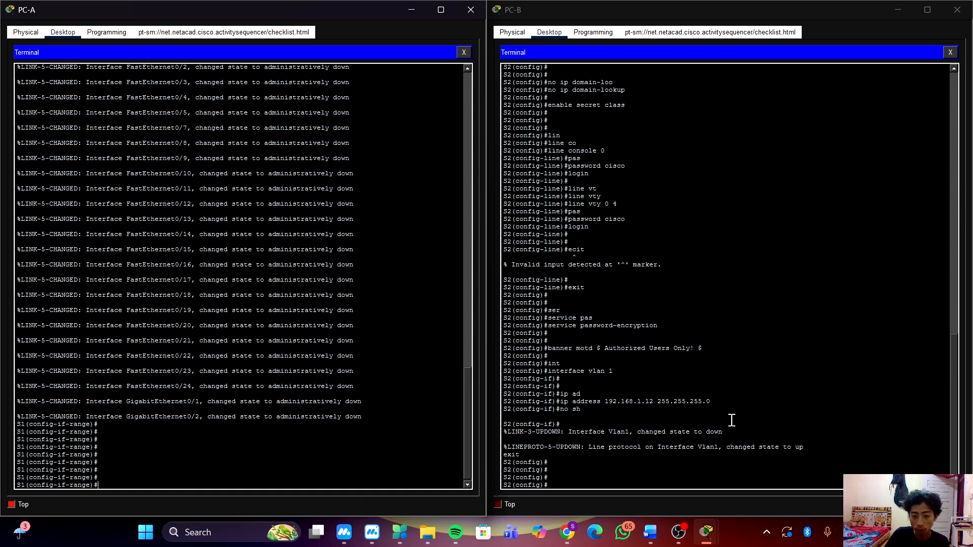
In S2's terminal, enter interface range configuration mode for f0/2-17, f0/18-24, g0/1-2.
click(730, 465)
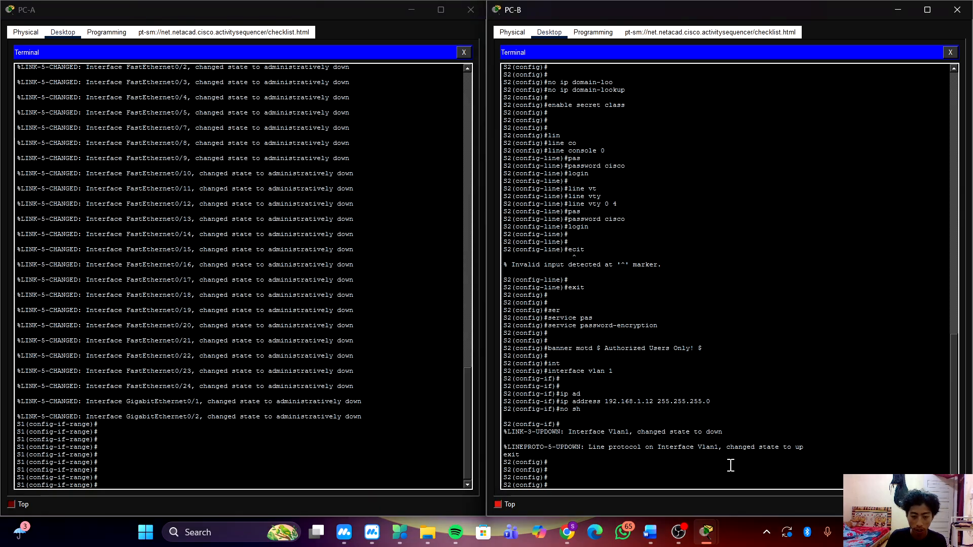
text(in)
key(Tab)
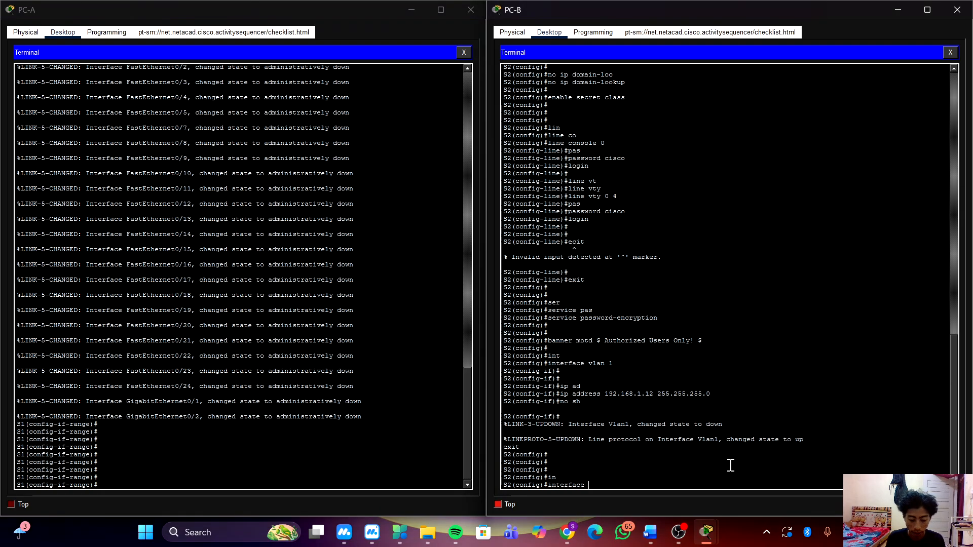
text(r)
key(Tab)
text(f)
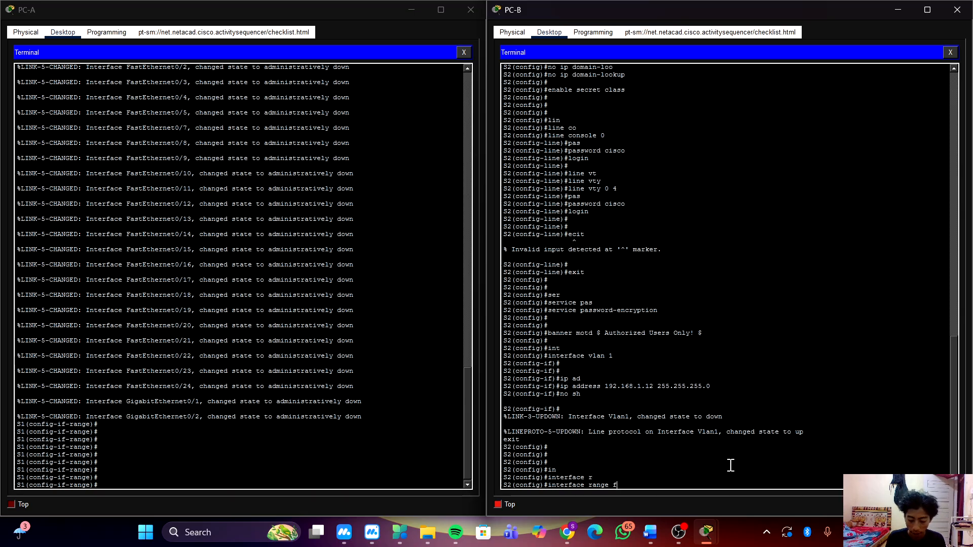
text(0/)
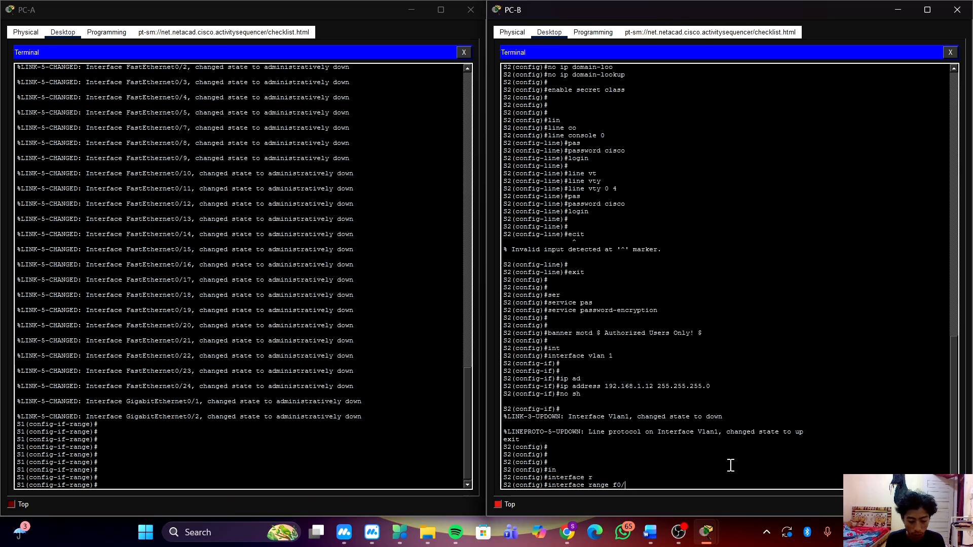
text(2-1)
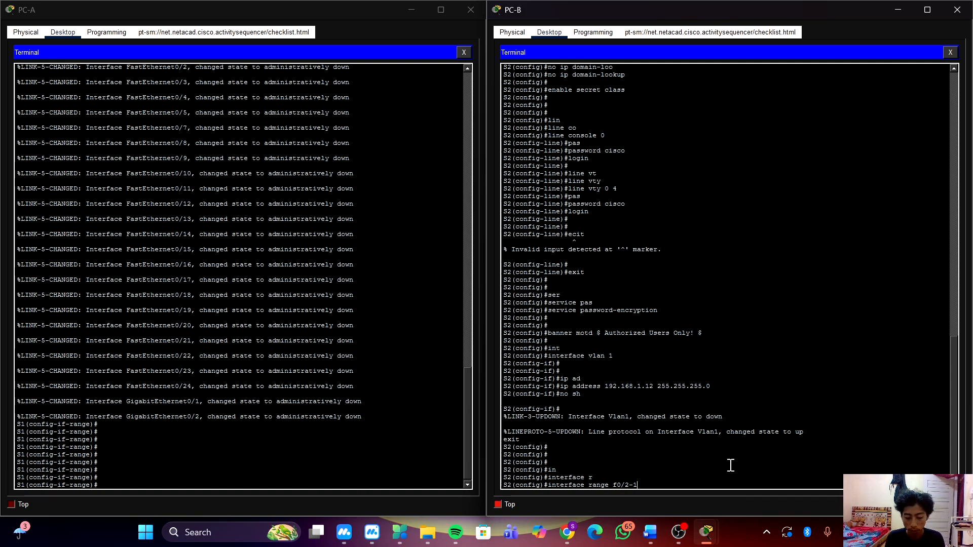
text(7,)
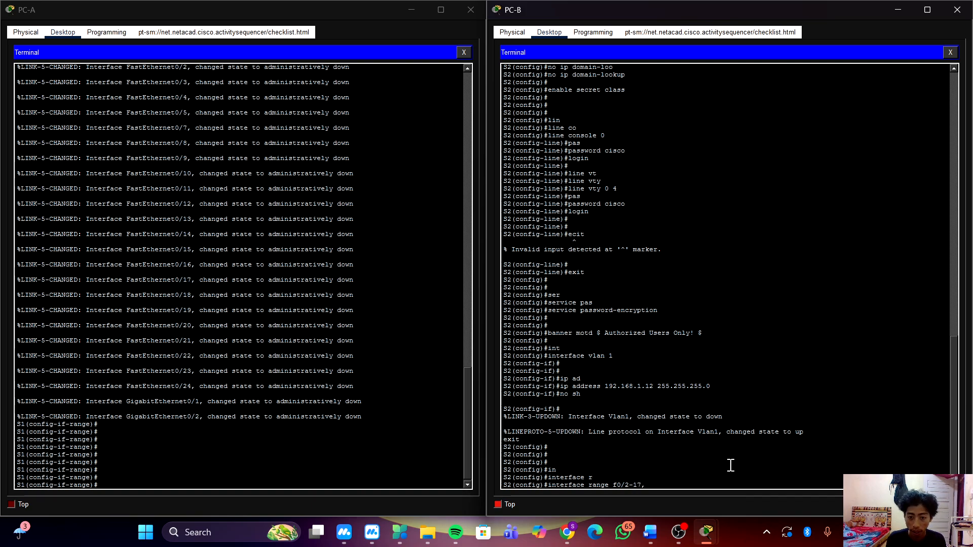
text( f)
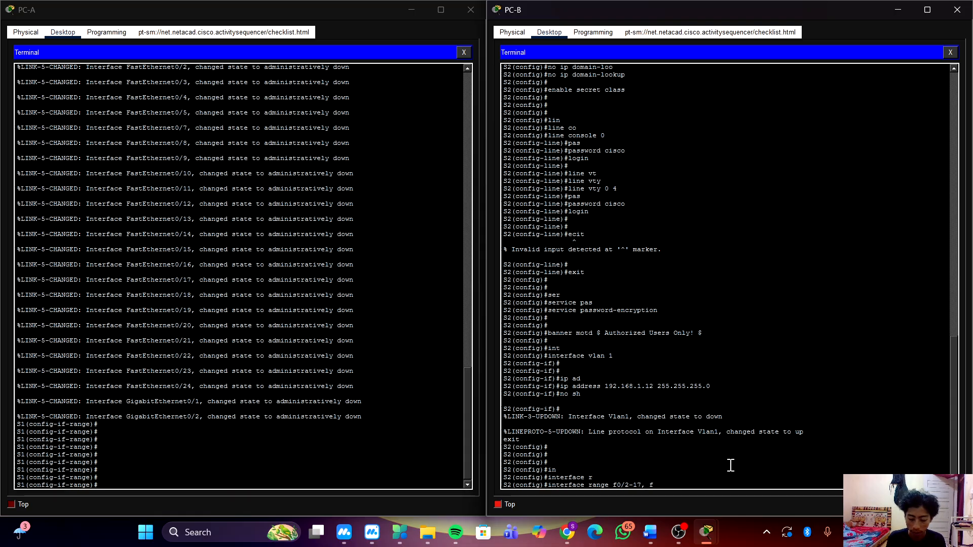
text(0)
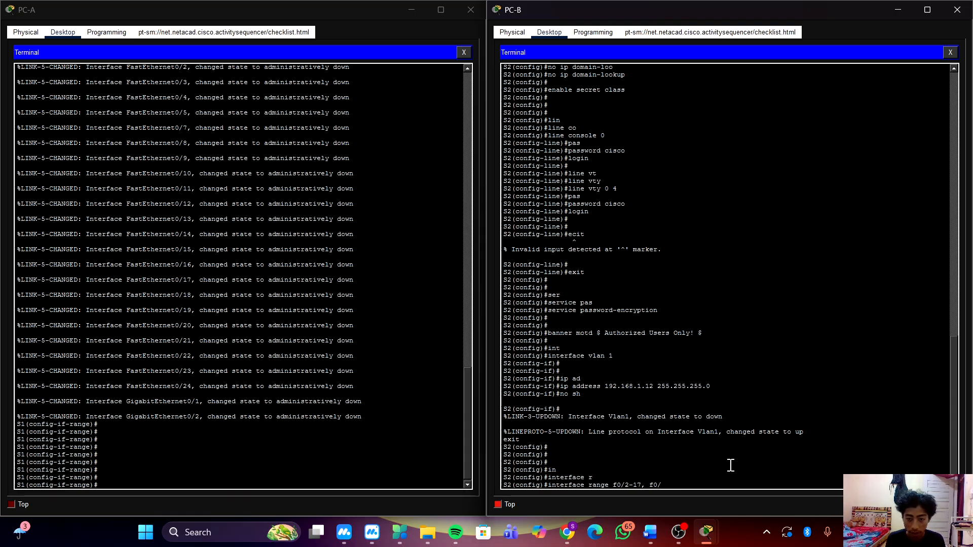
text(/18-)
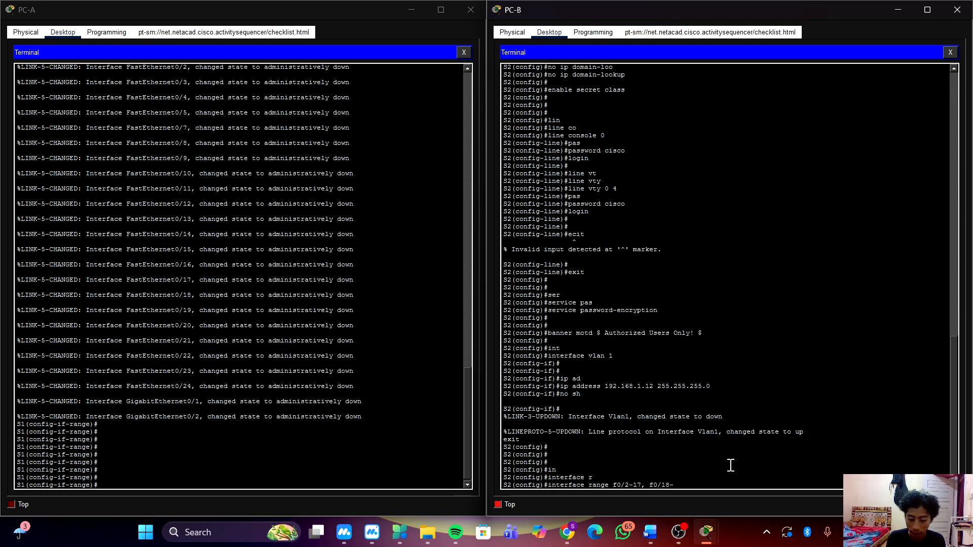
text(24,)
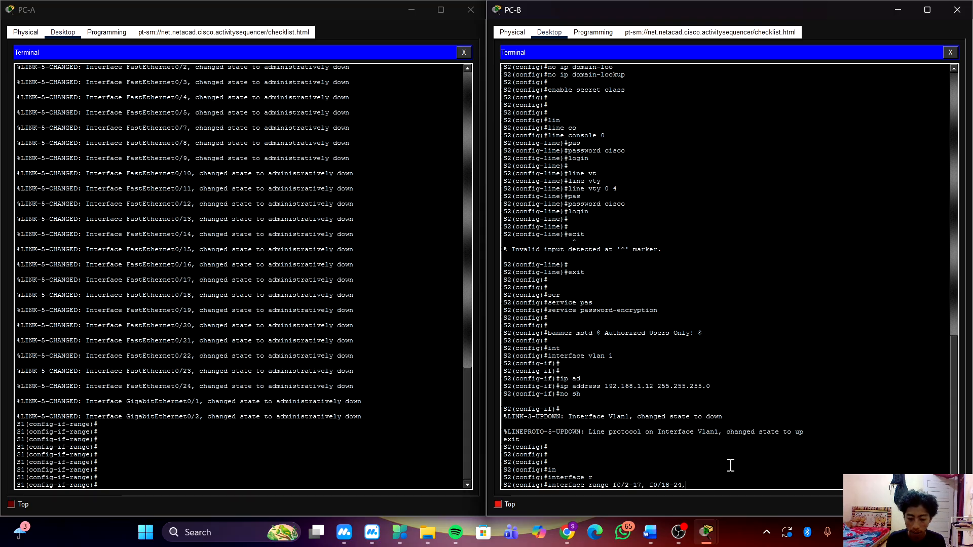
text(g0)
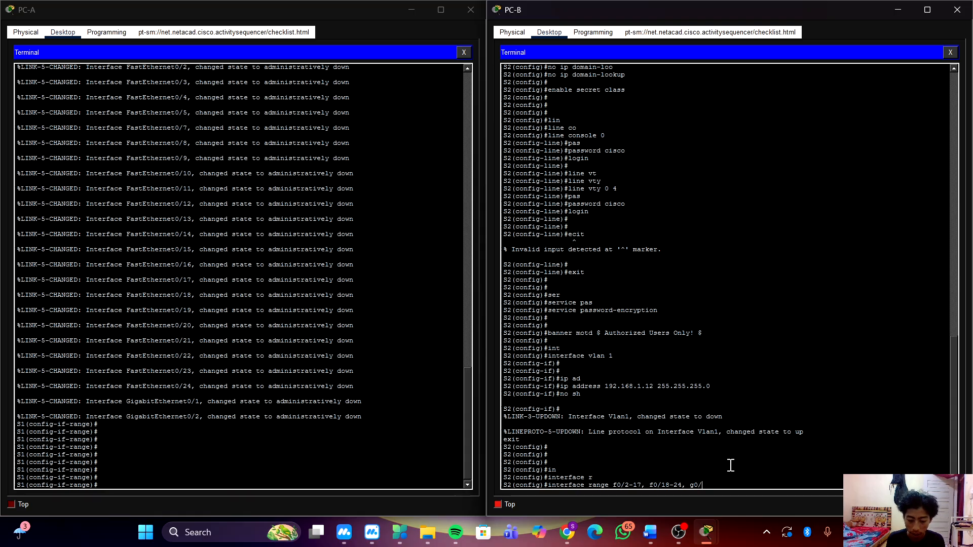
text(/1-)
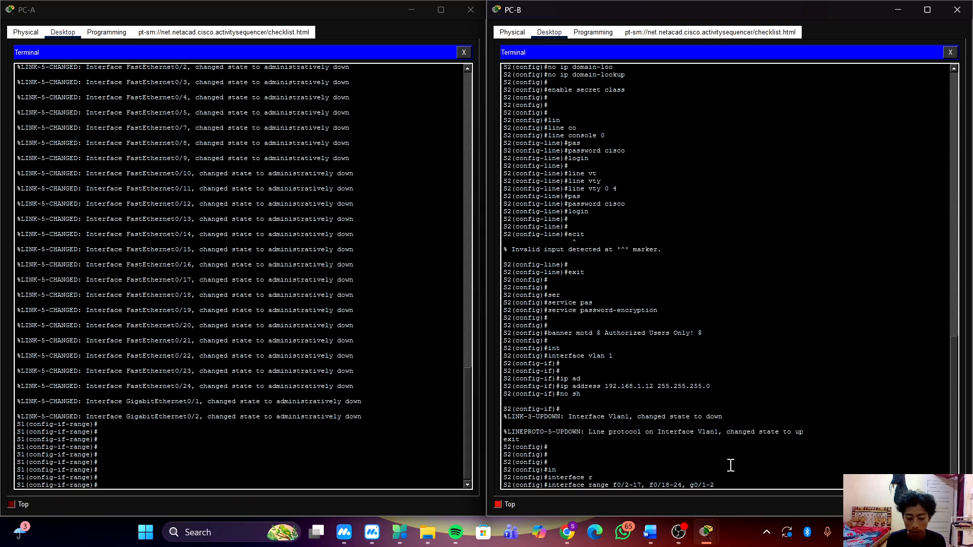
text(2)
key(Return)
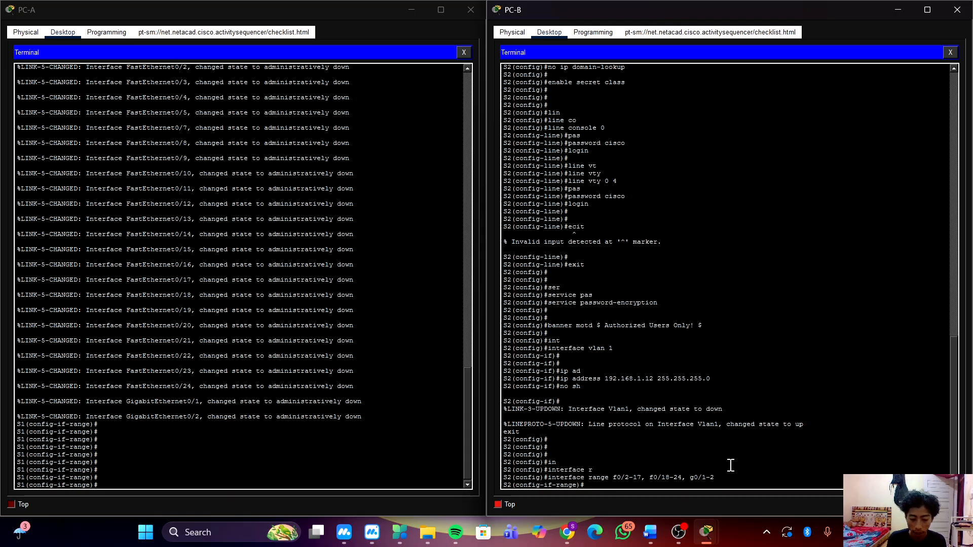
Shut down the selected interface range on S2 with sh.
text(sh)
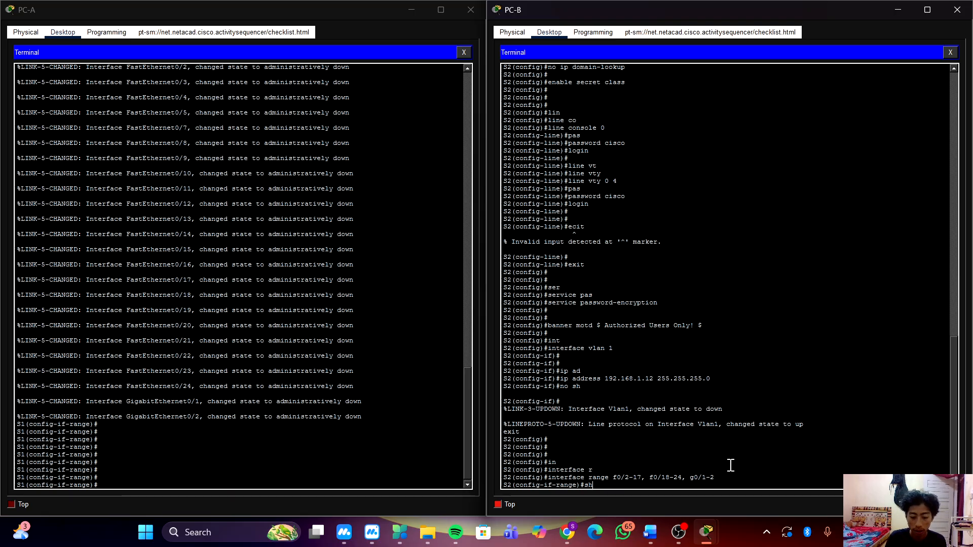
key(Return)
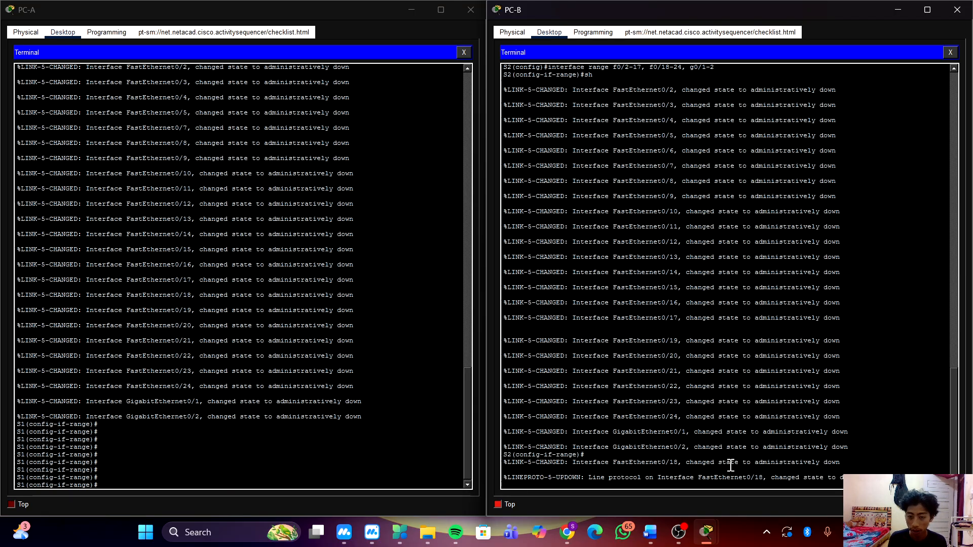
key(Return)
key(Return)
key(Return)
key(Return)
key(Return)
key(Return)
key(Return)
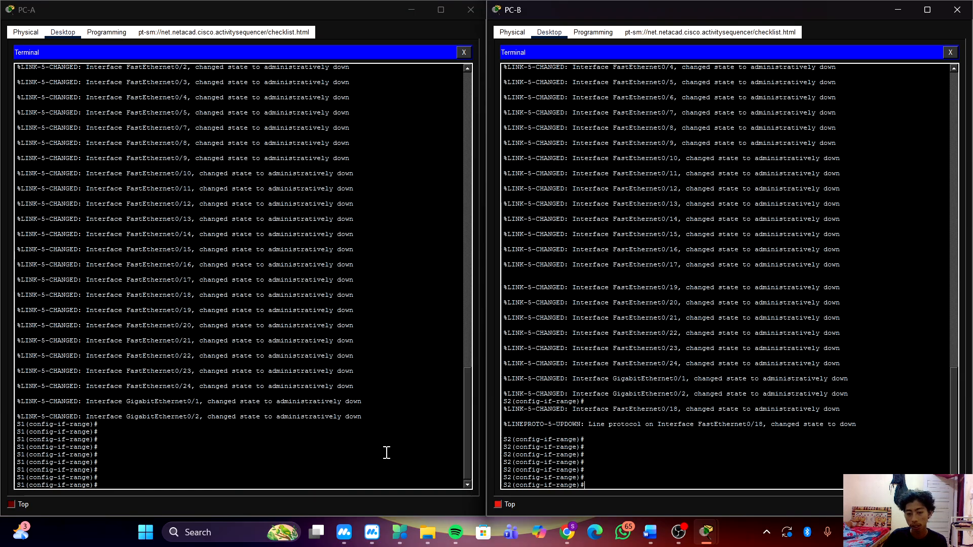
Return S1 from interface range configuration to privileged EXEC mode with end.
click(431, 457)
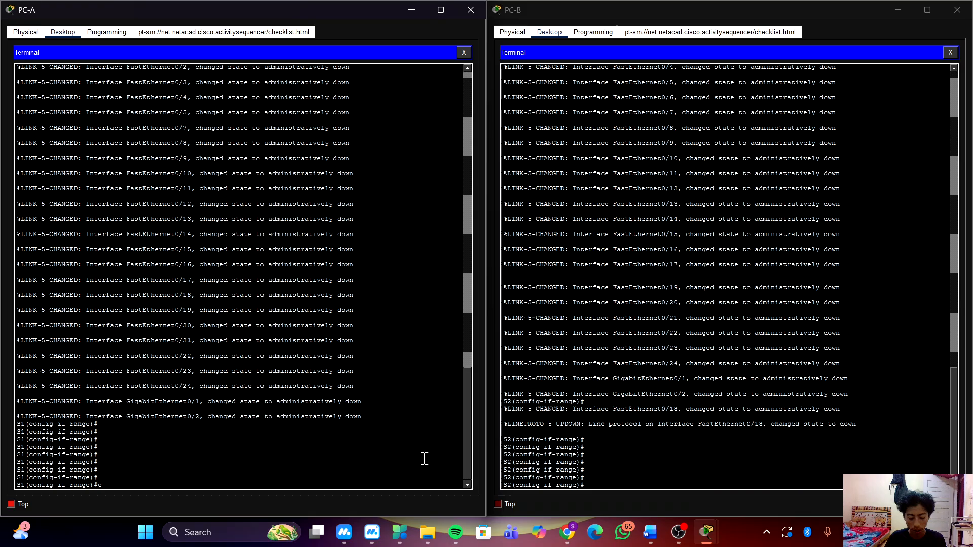
text(end)
key(Return)
key(Return)
key(Return)
key(Return)
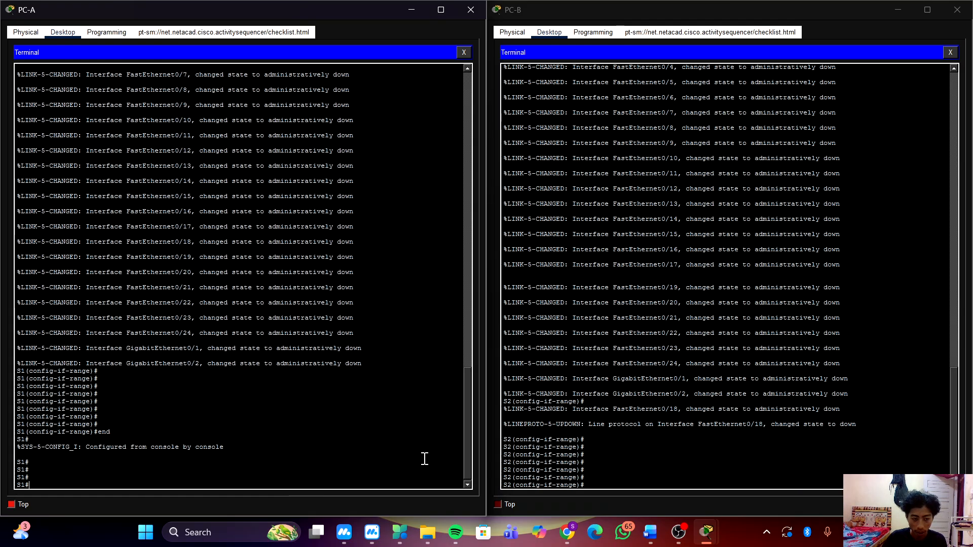
Set S1's clock to 15:30:00 19 September 2019 with the clock set command.
text(clo)
key(Tab)
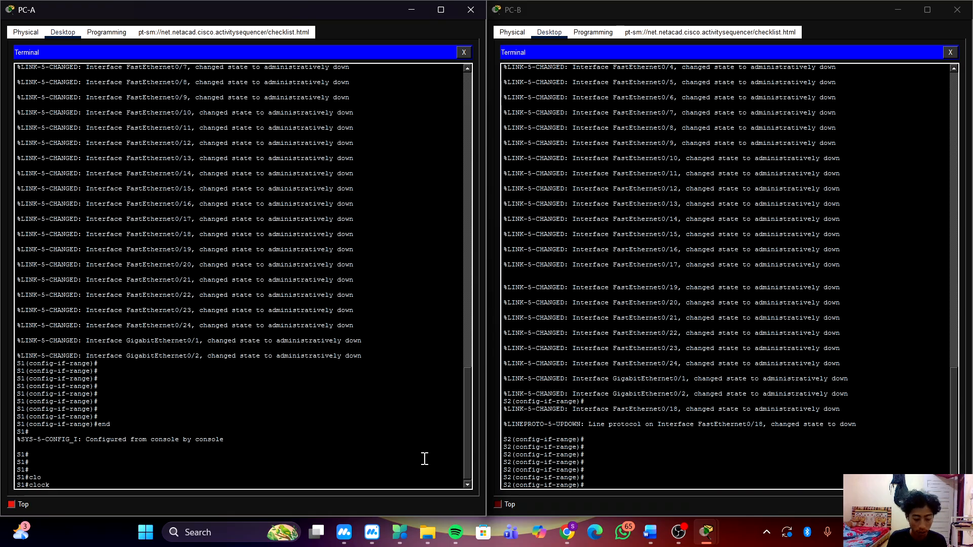
text(set)
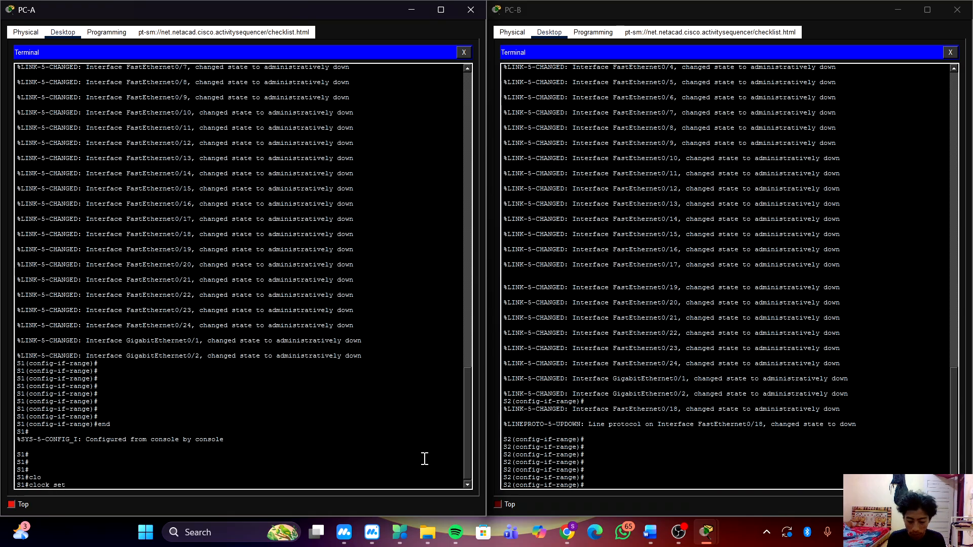
text( 15.)
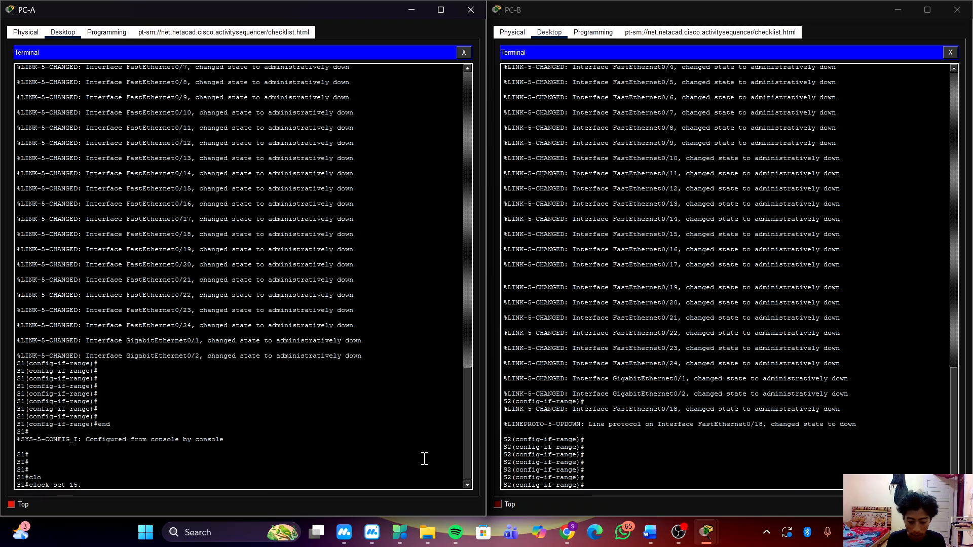
text(30.)
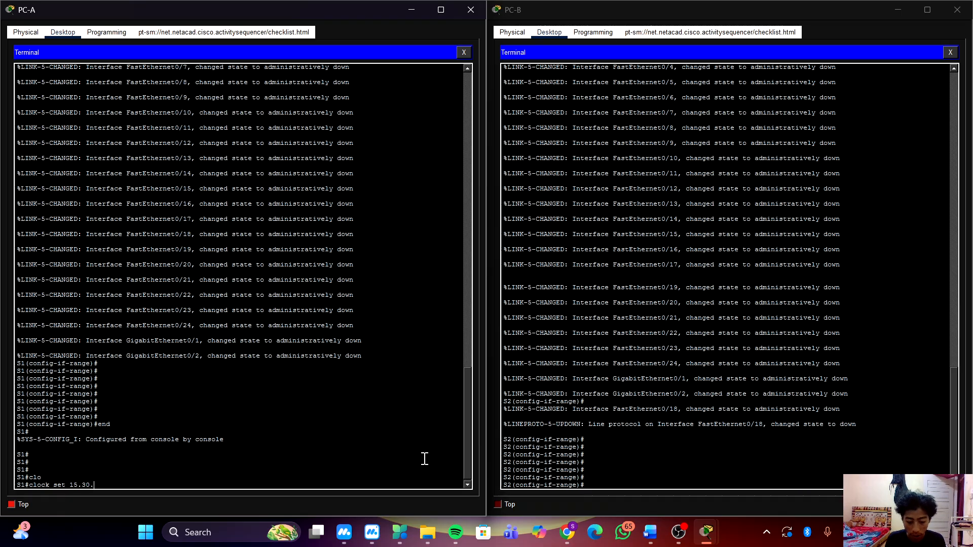
key(BackSpace)
key(BackSpace)
key(BackSpace)
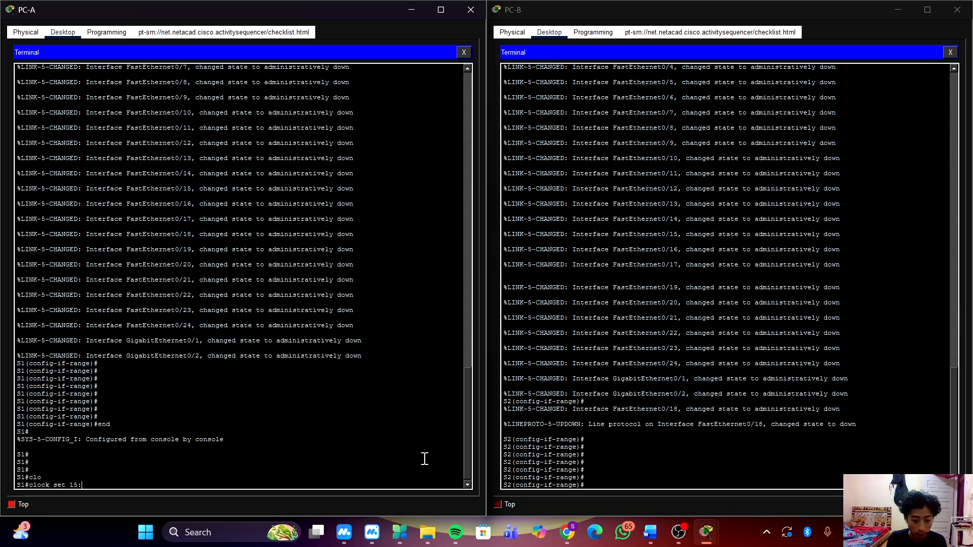
text(30:00)
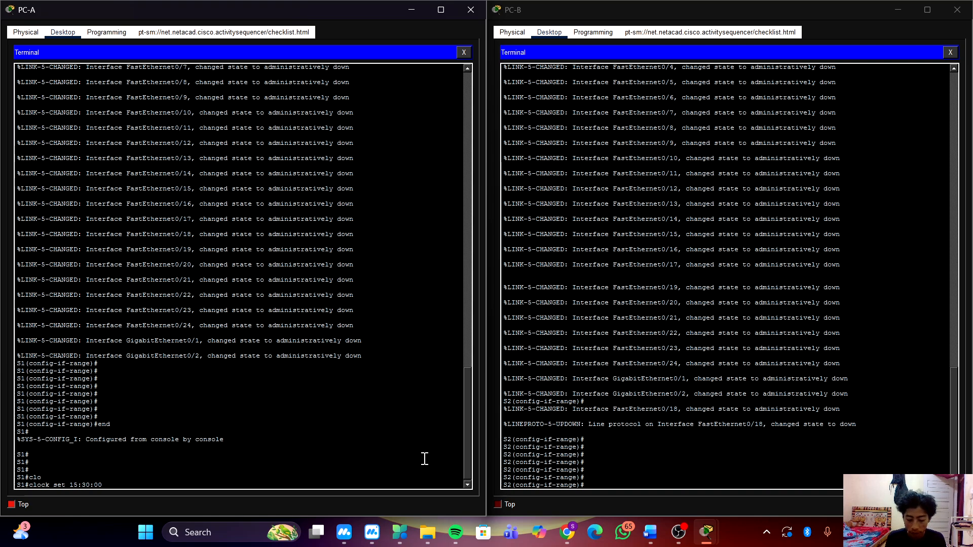
text(19)
key(BackSpace)
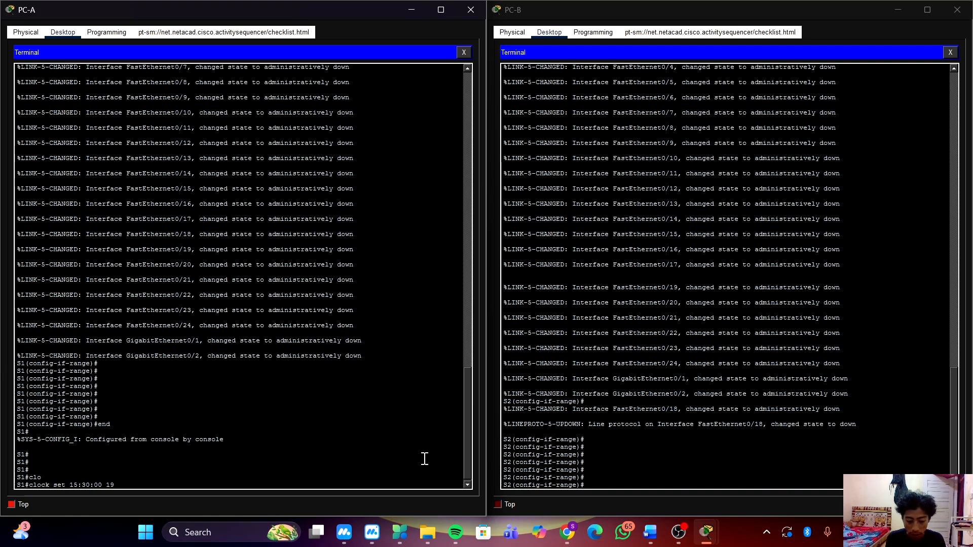
text(S)
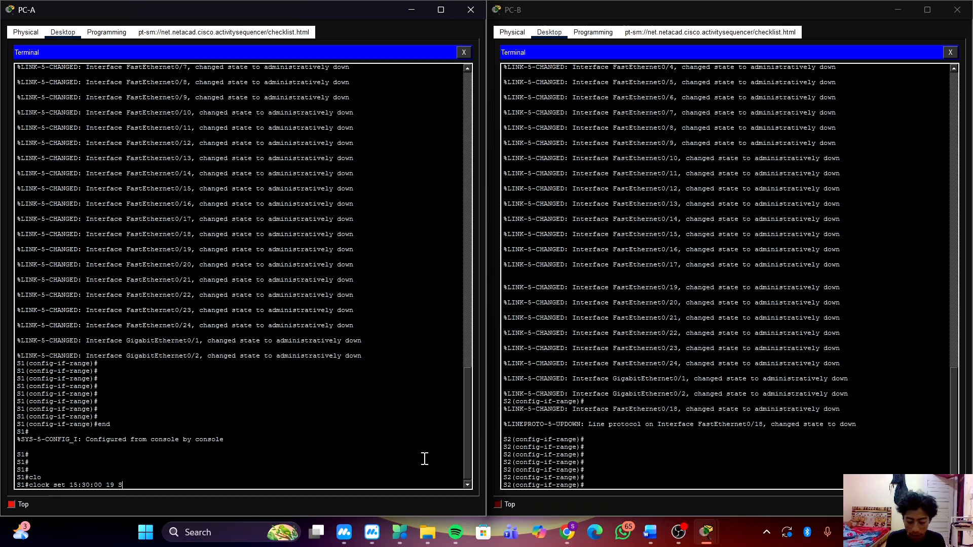
text(eptember)
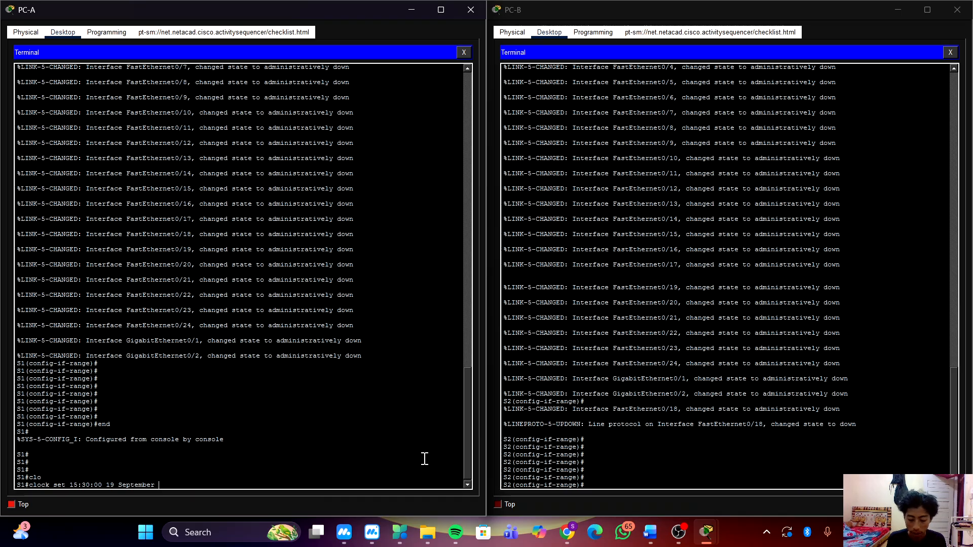
text( 20)
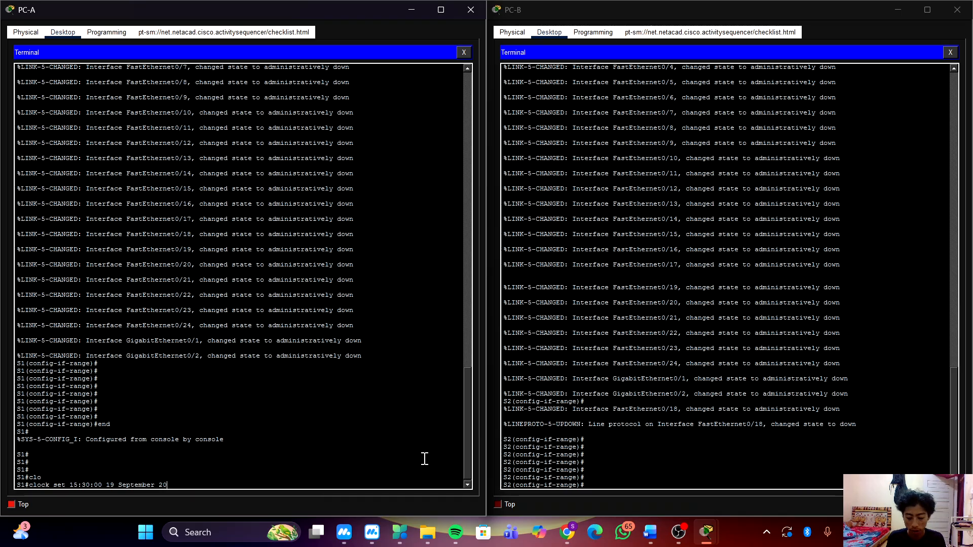
text(19)
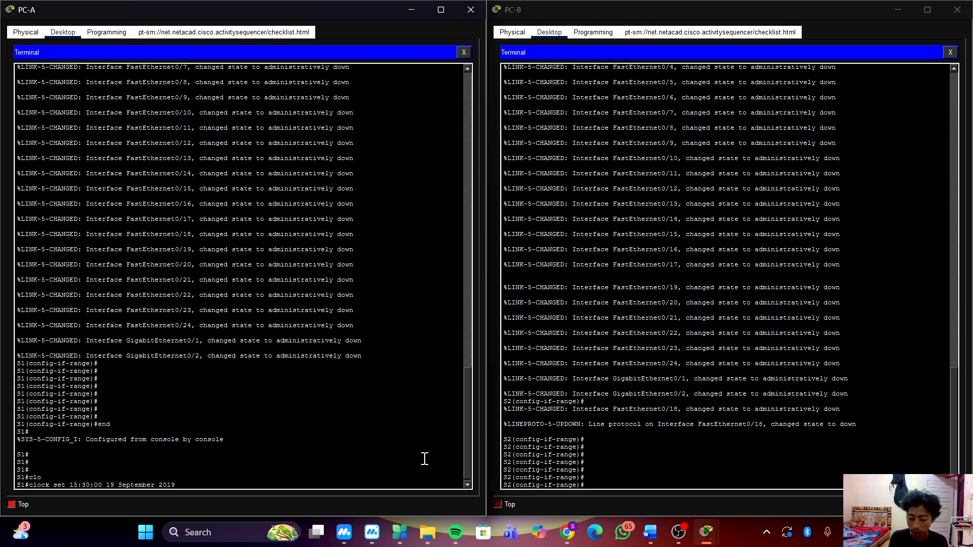
key(Return)
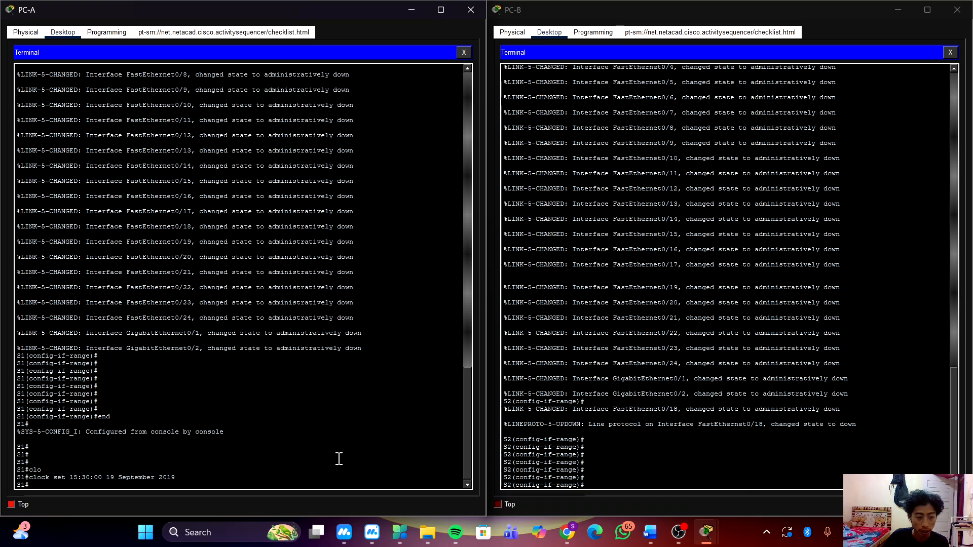
Copy the clock set command from S1's terminal and return S2 to privileged EXEC mode with end.
drag(175, 478, 29, 479)
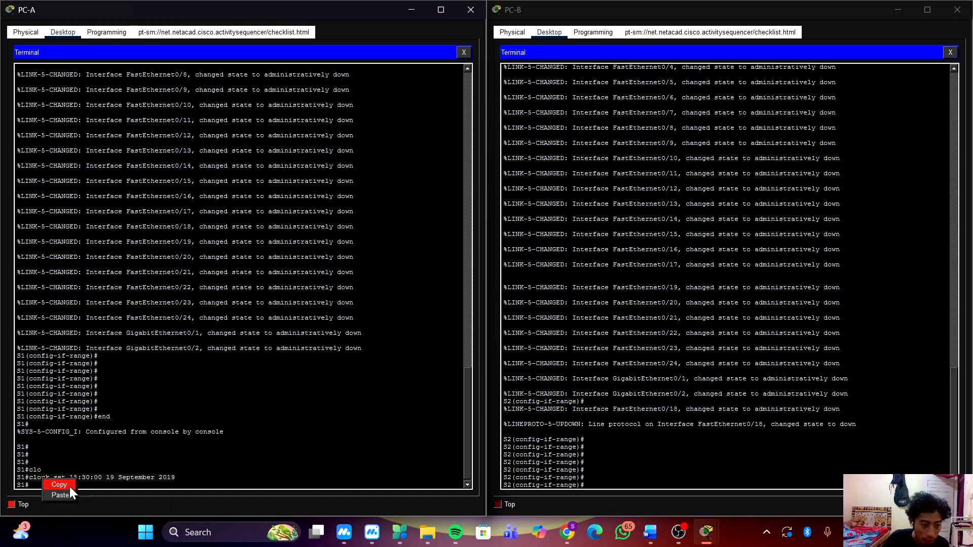
click(654, 477)
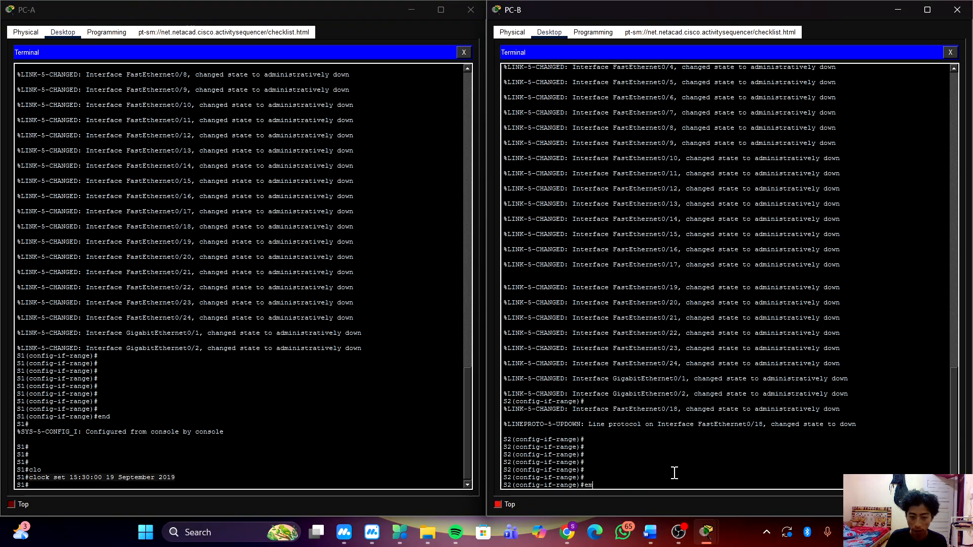
text(end)
key(Return)
key(Return)
Set S2's clock to 15:30:00 19 September 2019 by running the copied clock set command.
right_click(804, 459)
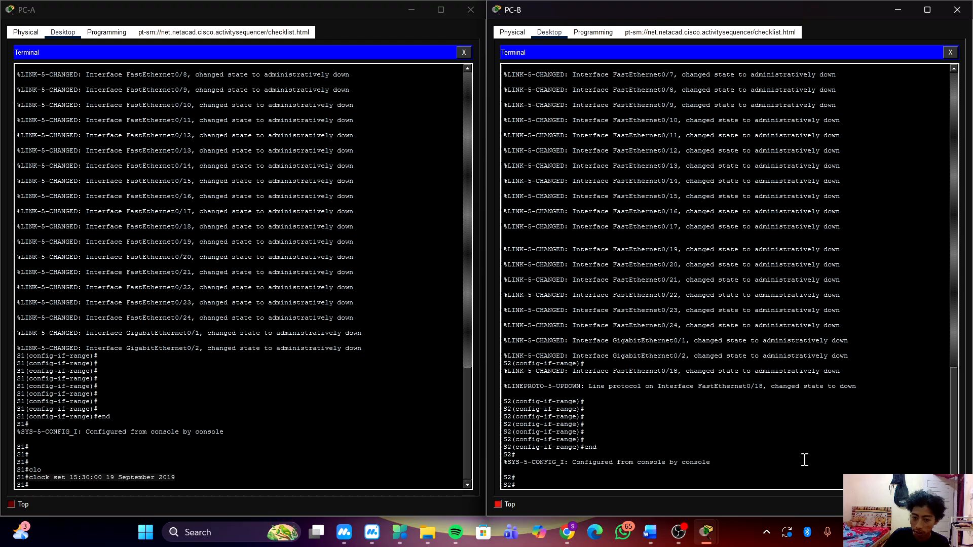
click(829, 478)
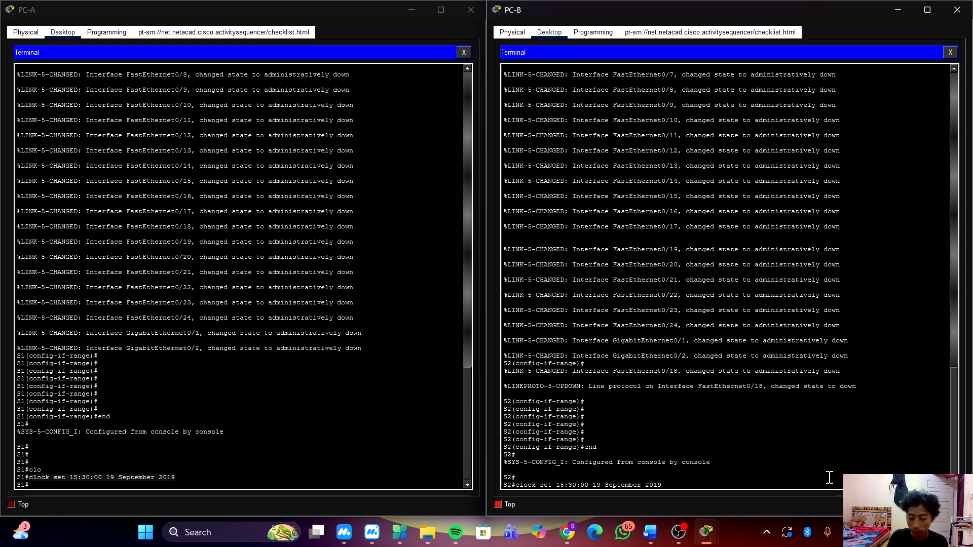
key(Return)
key(Return)
key(Return)
key(Return)
key(Return)
key(Return)
key(Return)
key(Return)
key(Return)
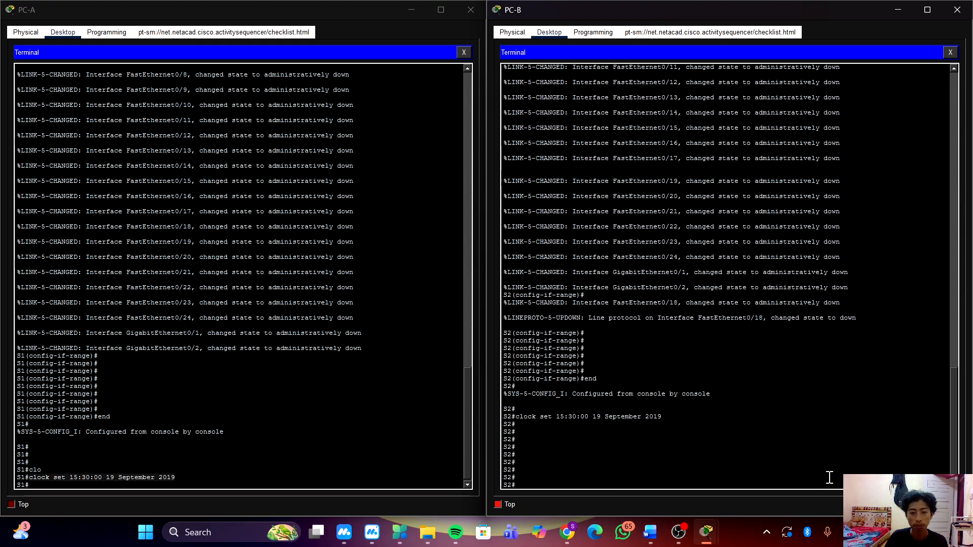
Save S1's configuration with copy running-config startup-config, accepting the default destination filename.
click(391, 430)
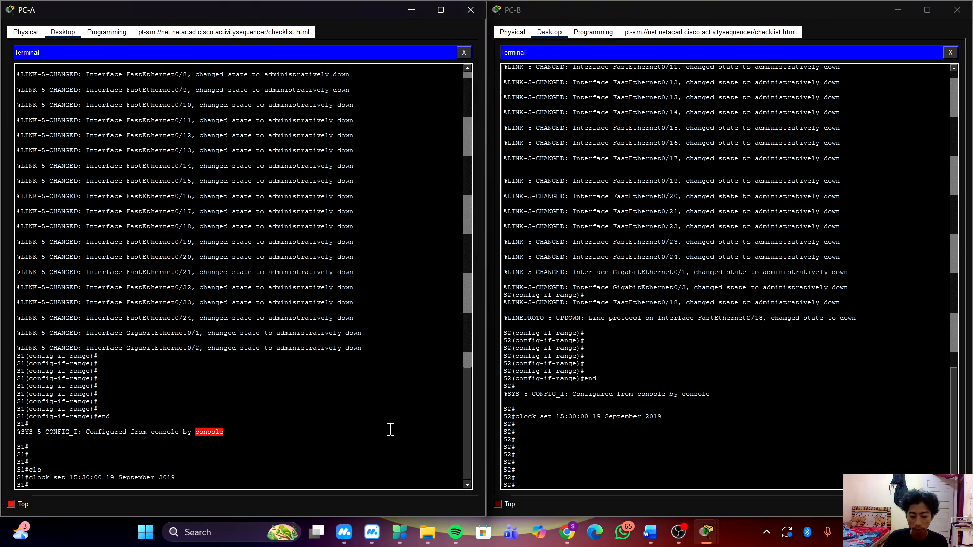
key(Return)
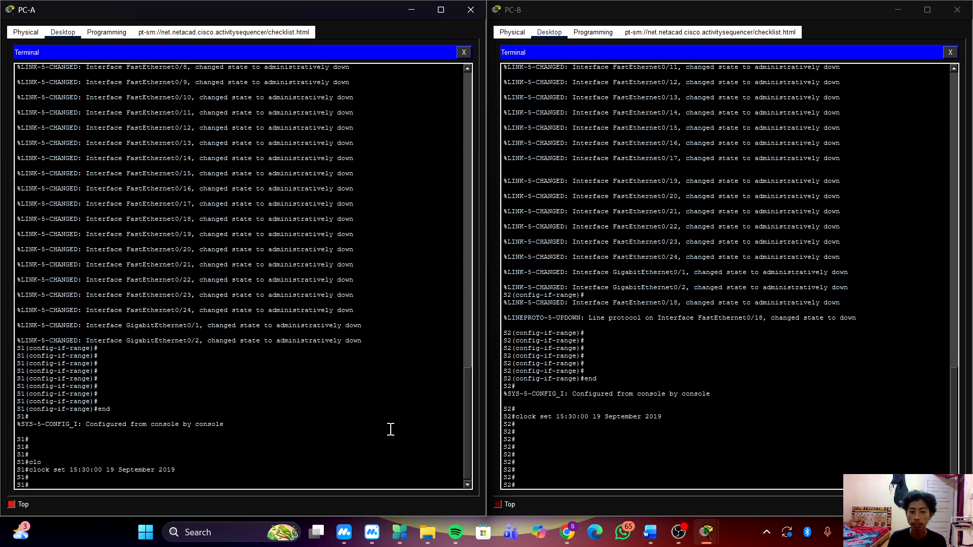
text(cop)
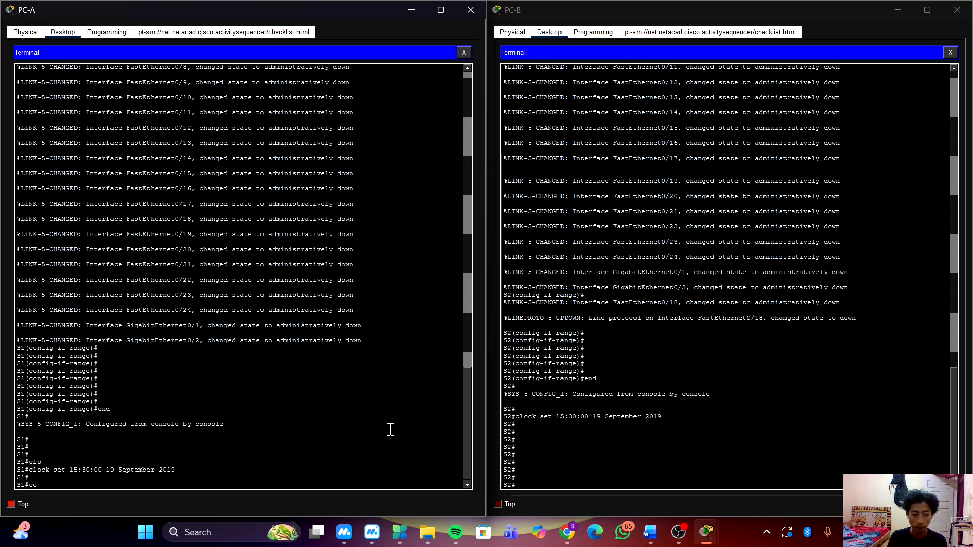
key(Tab)
text(run)
key(Tab)
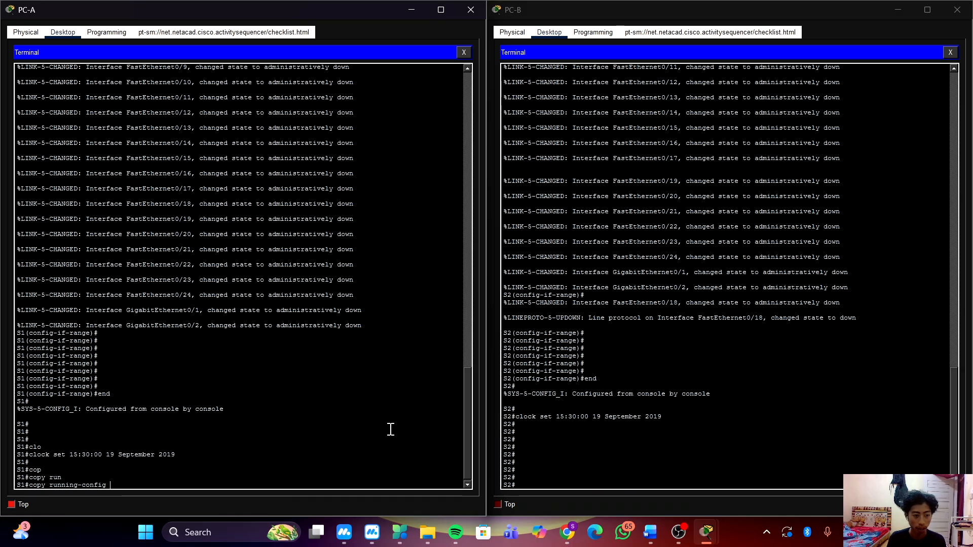
text(st)
key(Tab)
key(Return)
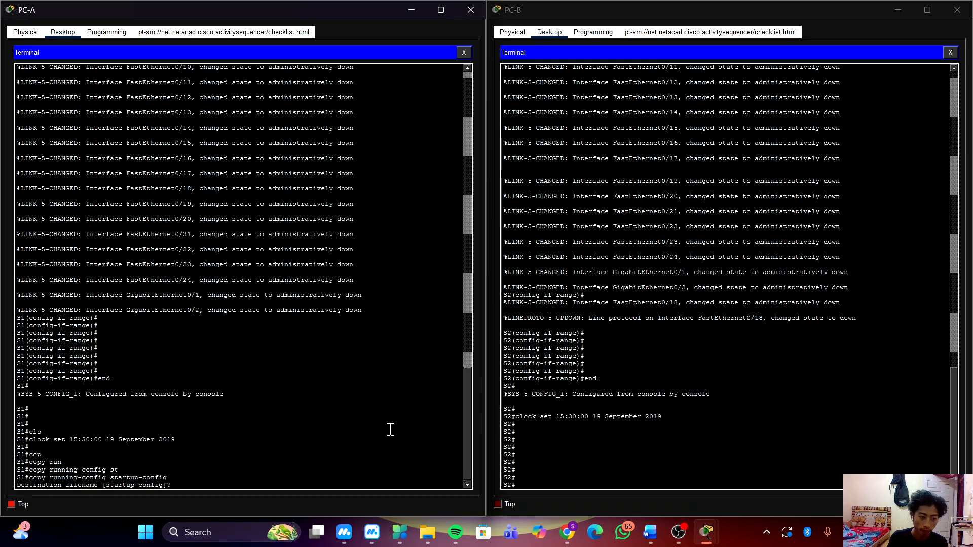
key(Return)
key(Return)
key(Return)
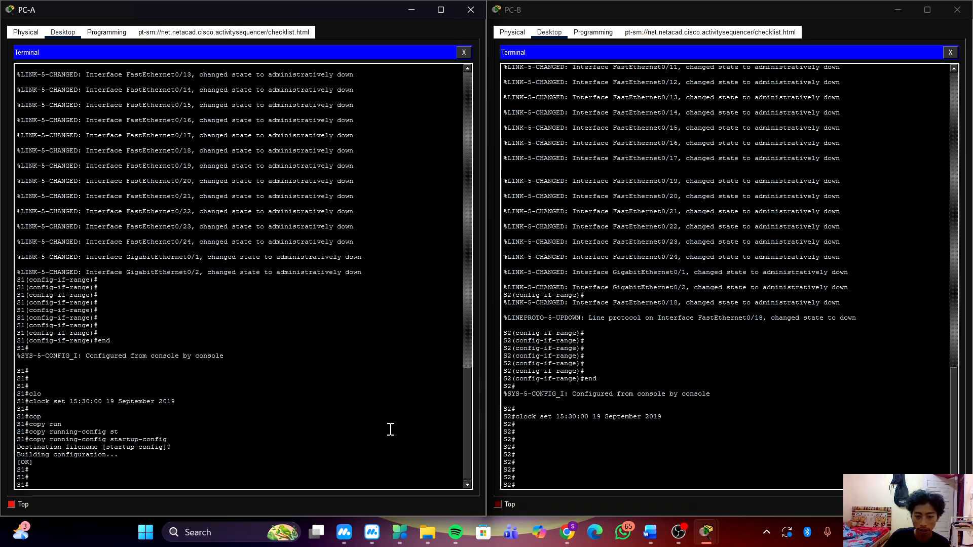
Save S2's configuration with copy running-config startup-config, accepting the default destination filename.
click(591, 439)
text(cop)
key(Tab)
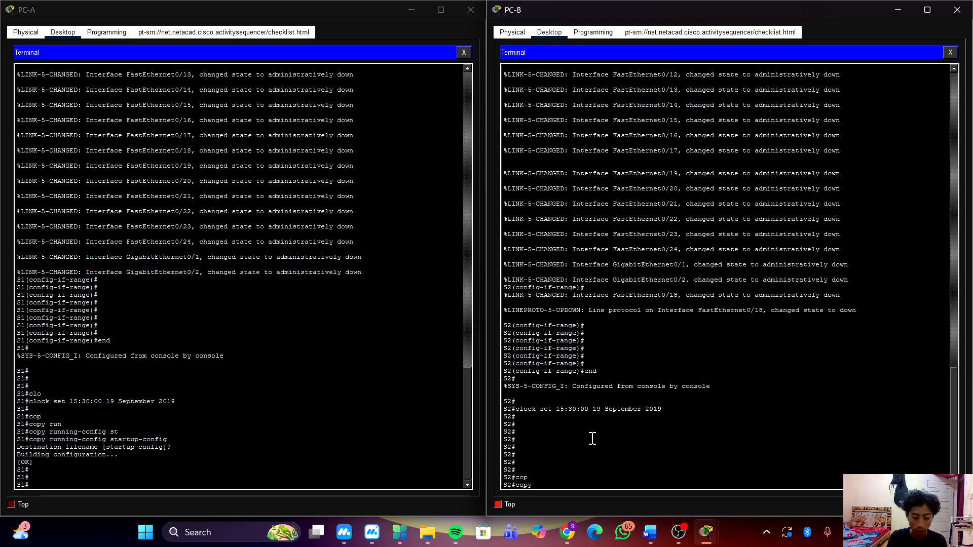
text(run)
key(Tab)
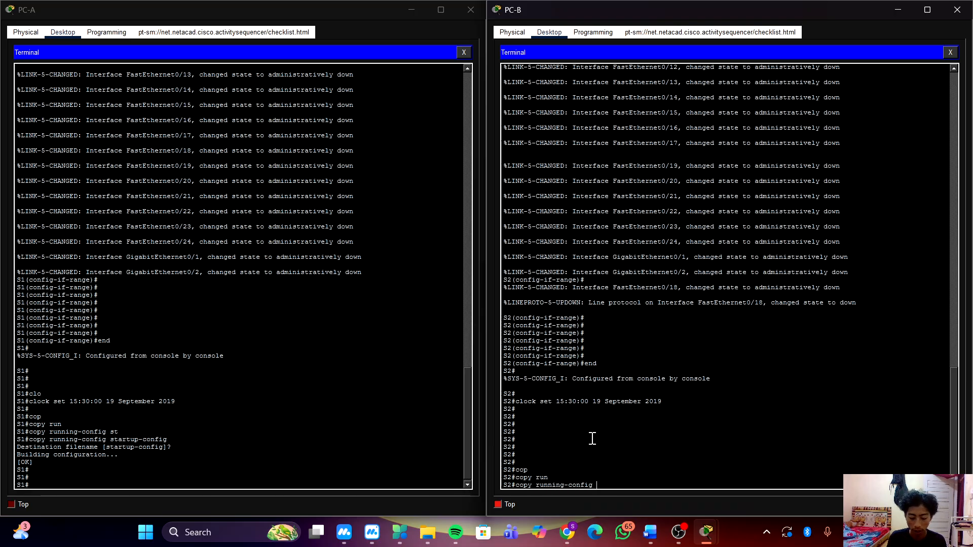
text(st)
key(Tab)
key(Return)
key(Return)
key(Return)
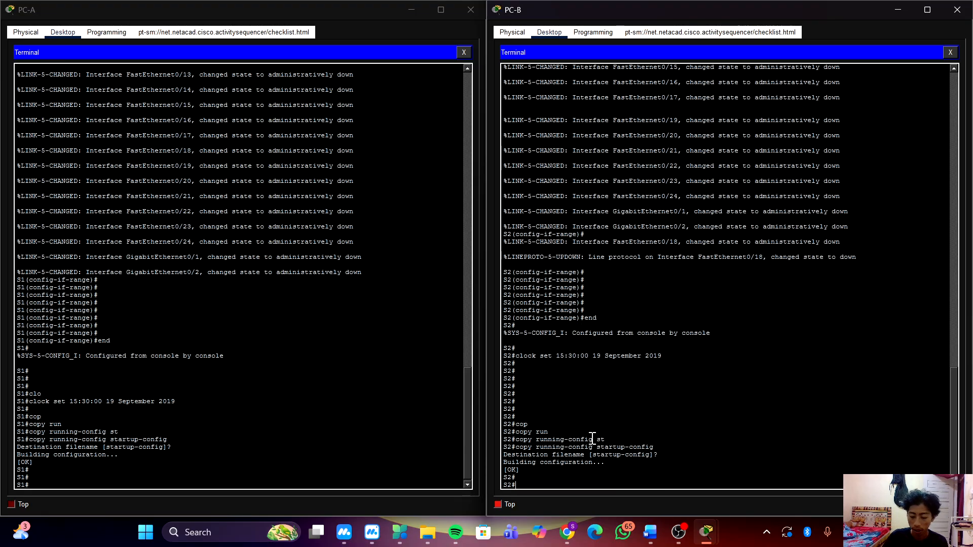
key(Return)
key(Return)
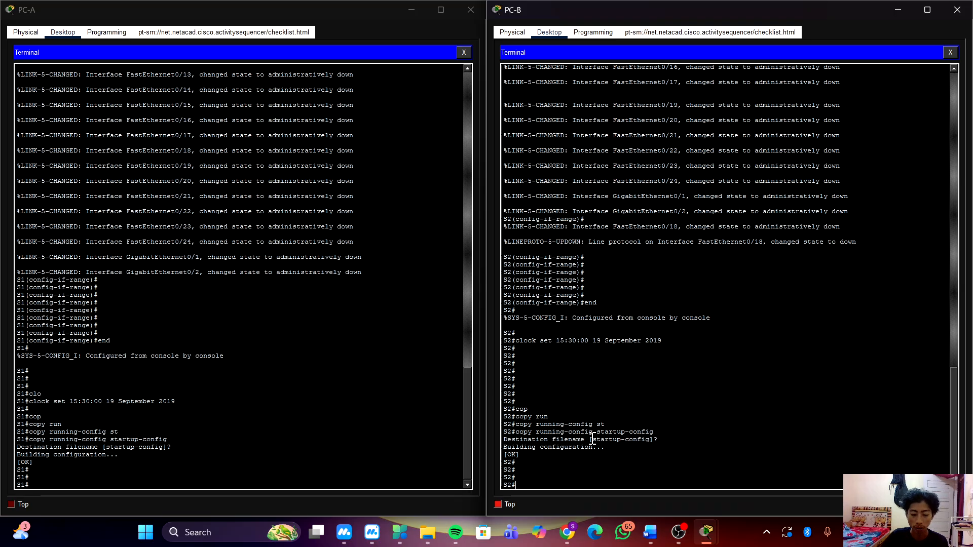
click(311, 434)
text(v)
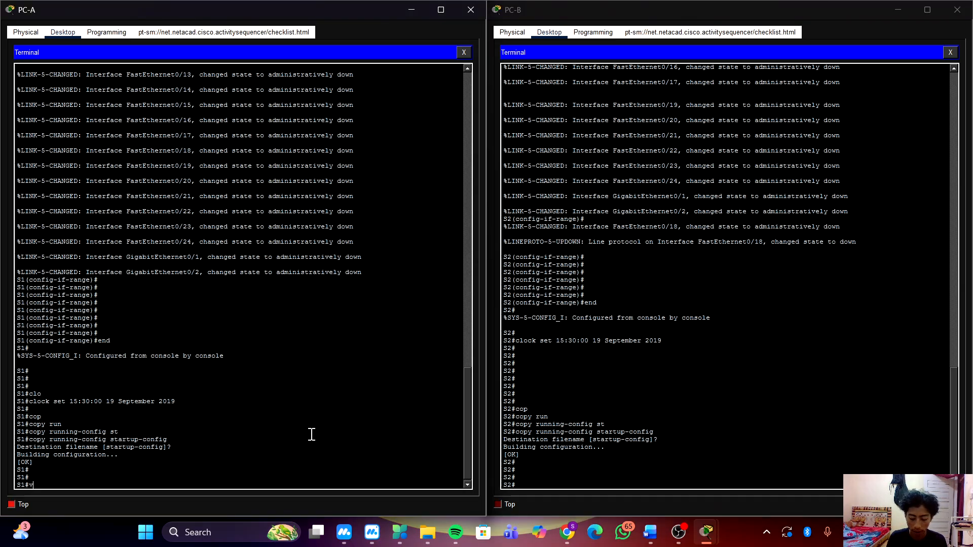
text(lan 10)
key(BackSpace)
key(BackSpace)
key(BackSpace)
key(BackSpace)
key(BackSpace)
key(BackSpace)
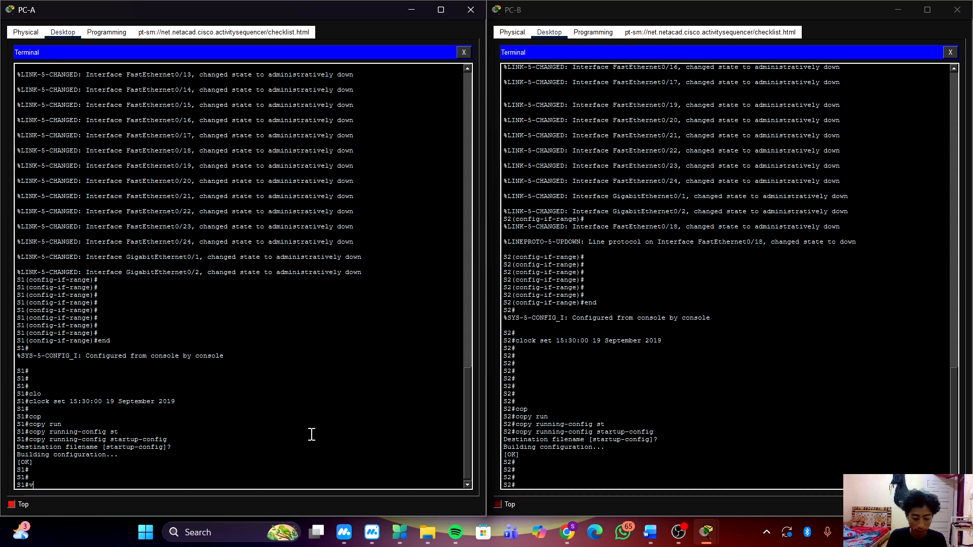
key(BackSpace)
Enter global configuration mode on S1 with conf t and create VLAN 10.
text(conf t)
key(Return)
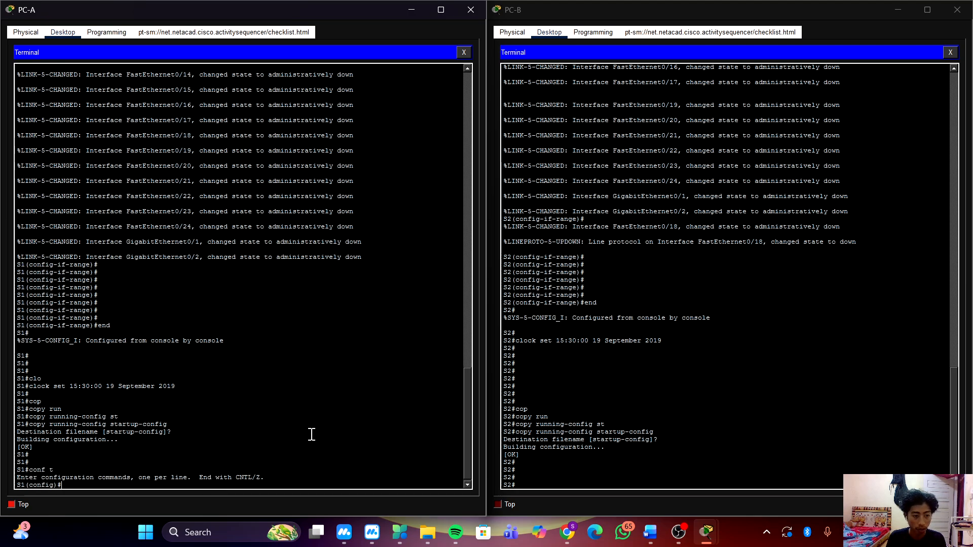
key(Return)
text(vlan)
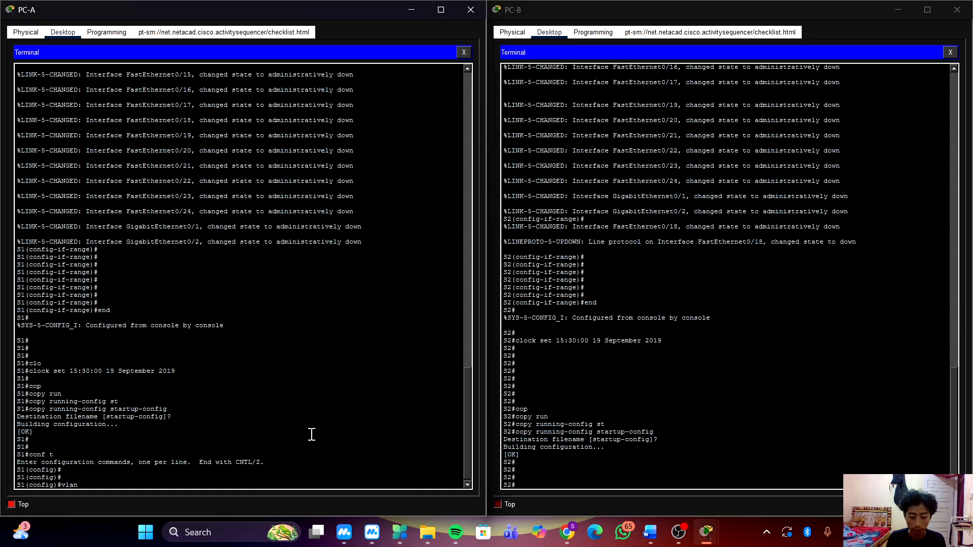
text( 10)
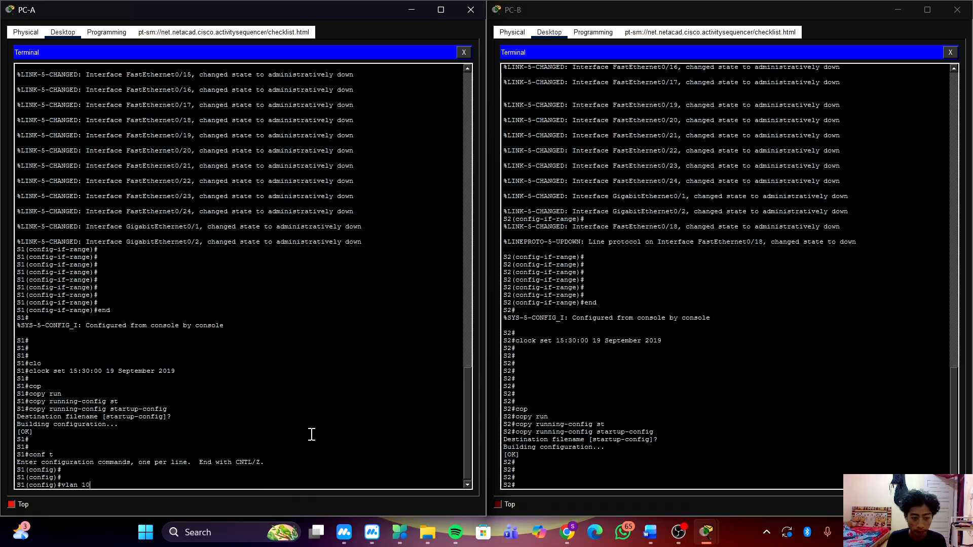
key(Return)
key(Return)
key(Return)
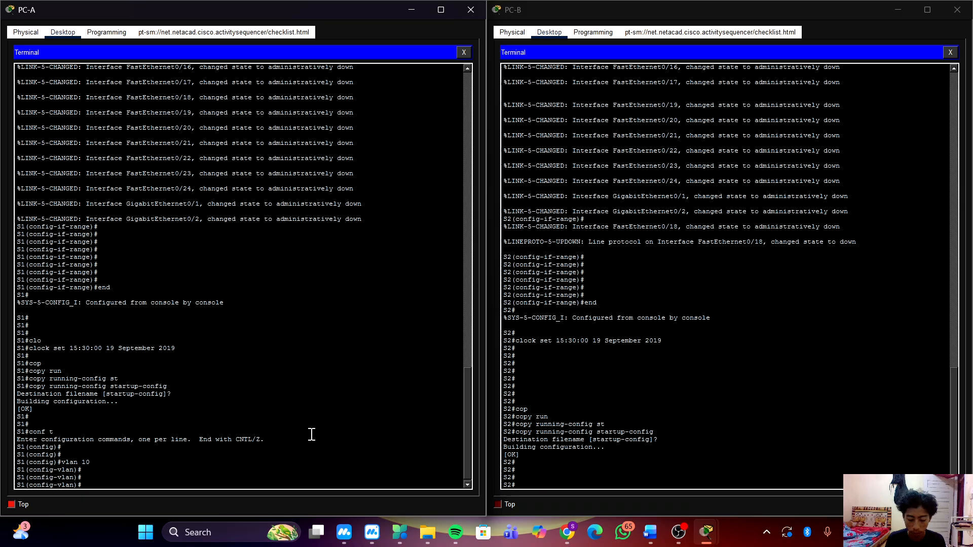
Name VLAN 10 Operations on S1.
text(name po)
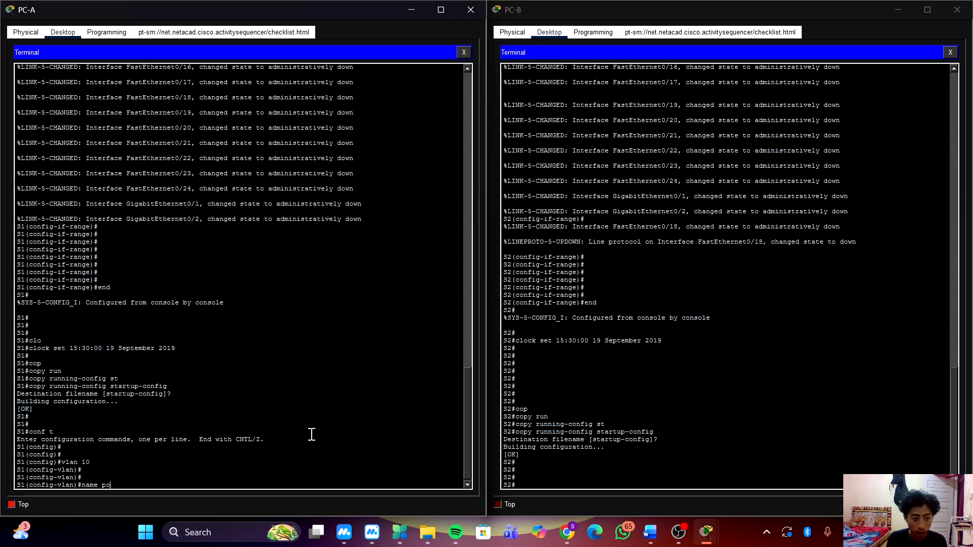
key(BackSpace)
key(BackSpace)
text(Op)
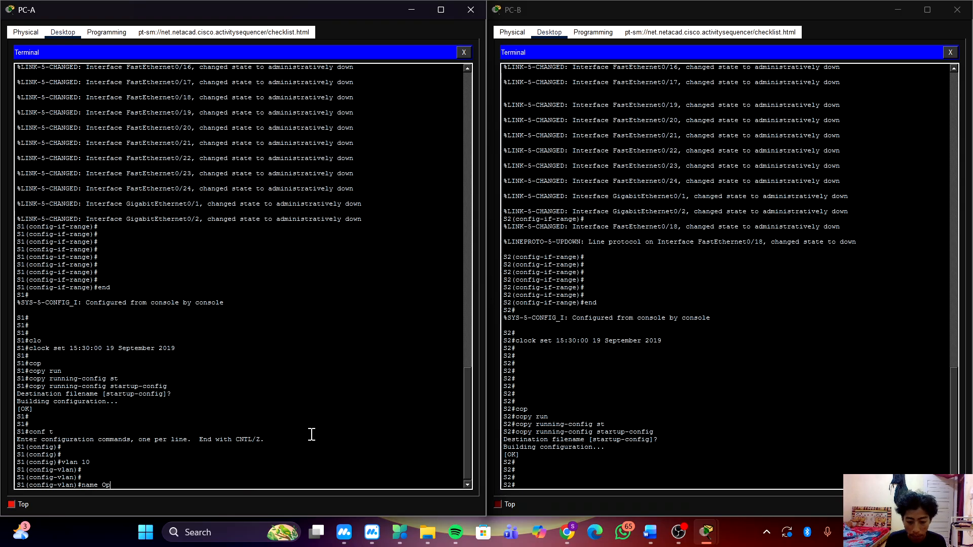
text(eration)
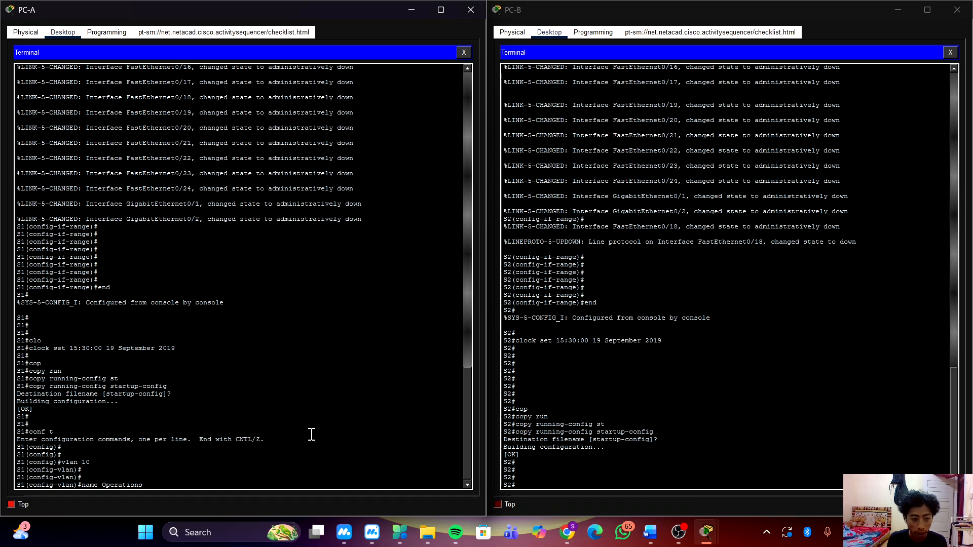
text(s)
key(Return)
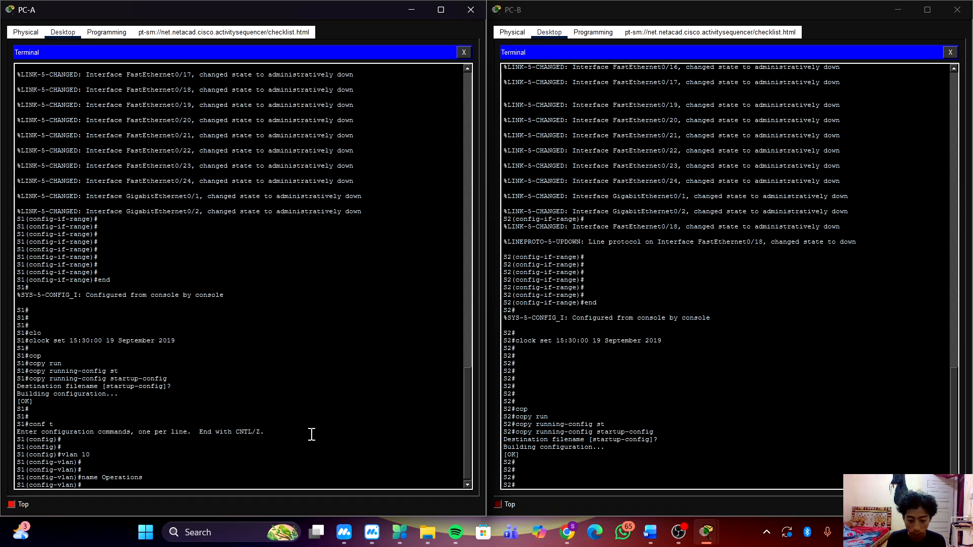
text(valn)
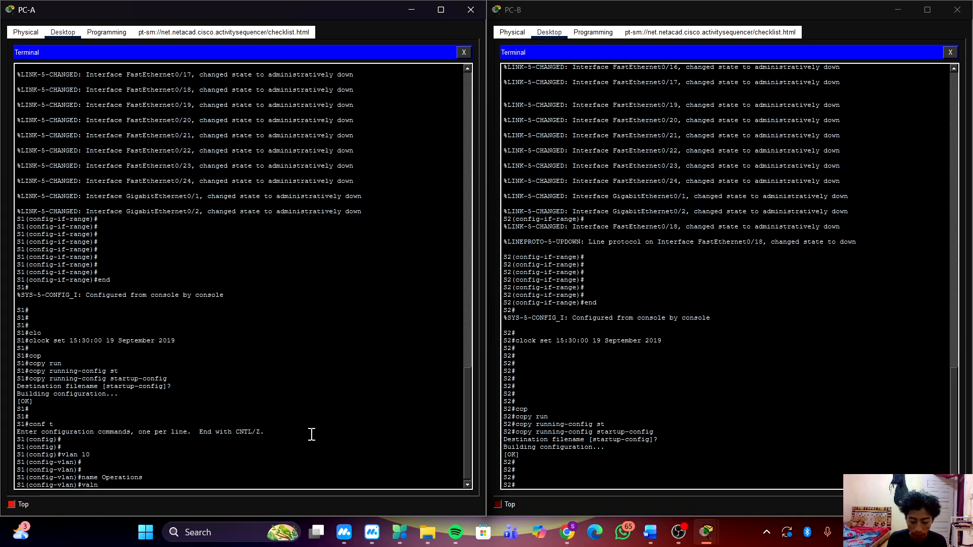
text( 20)
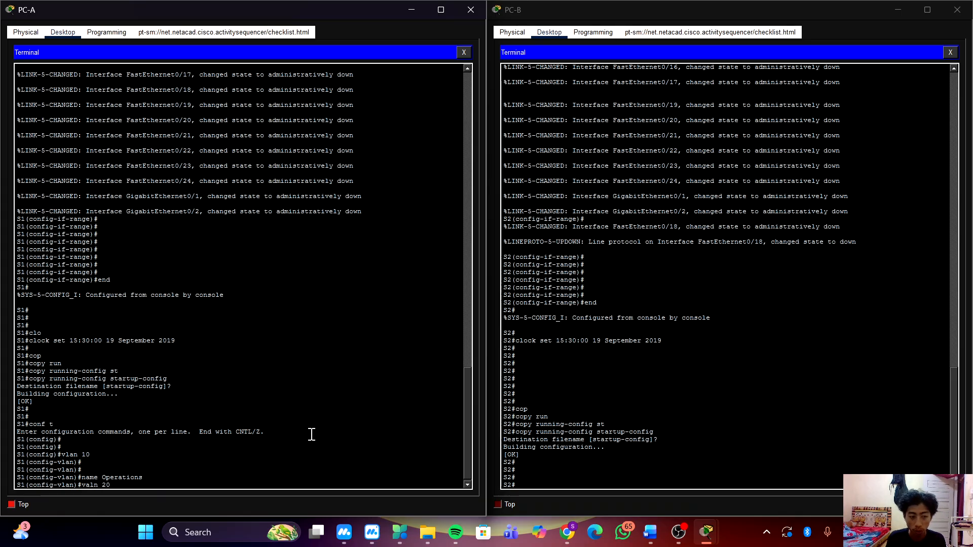
key(Return)
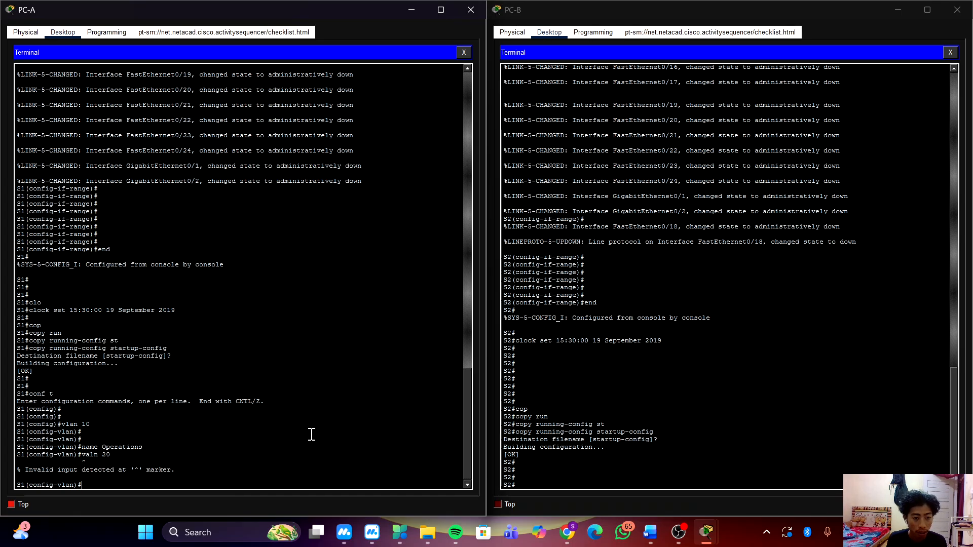
Create VLAN 20 on S1 and name it Parking_Lot.
text(vlan)
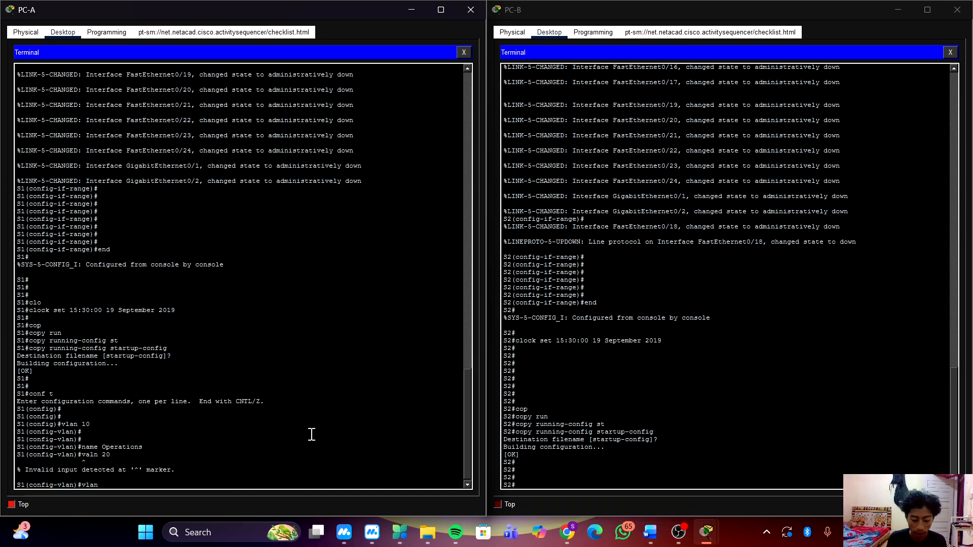
text( 20)
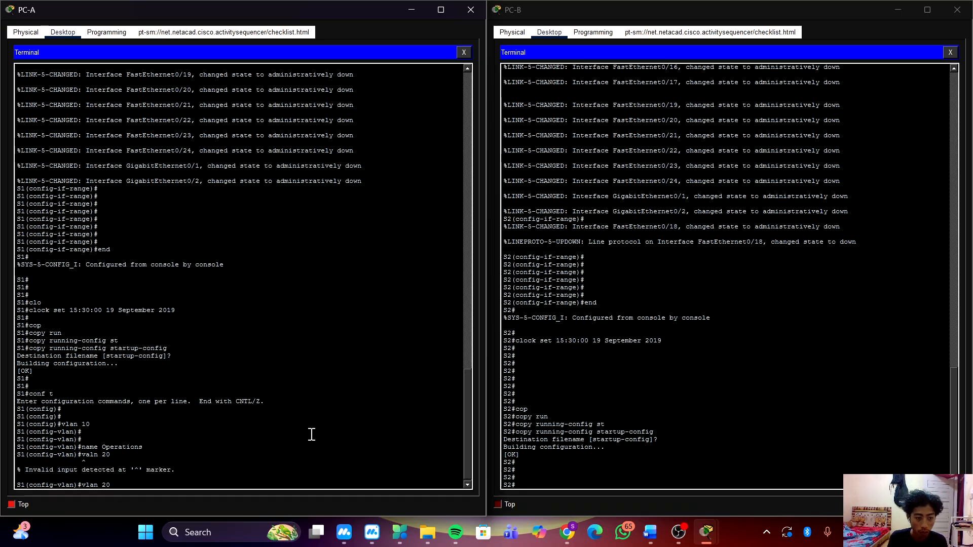
key(Return)
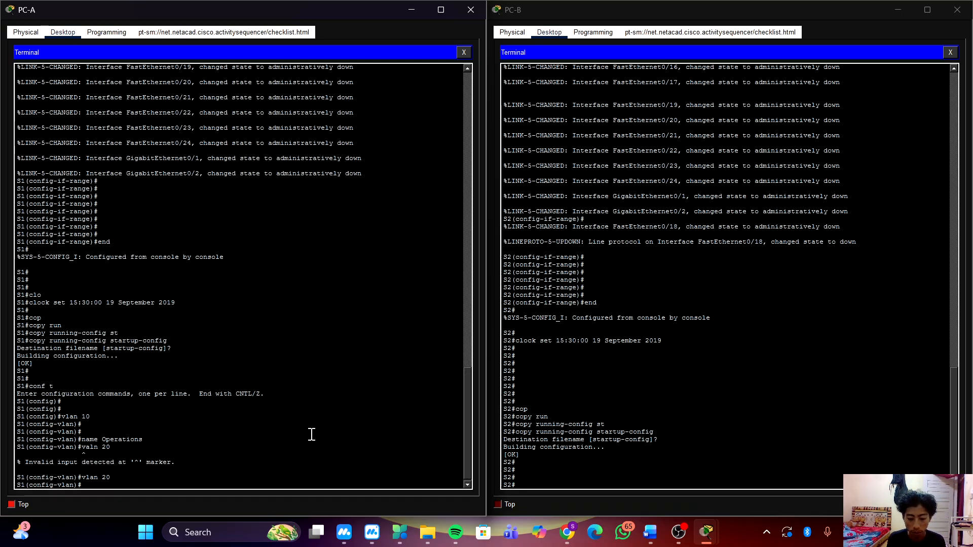
text(name)
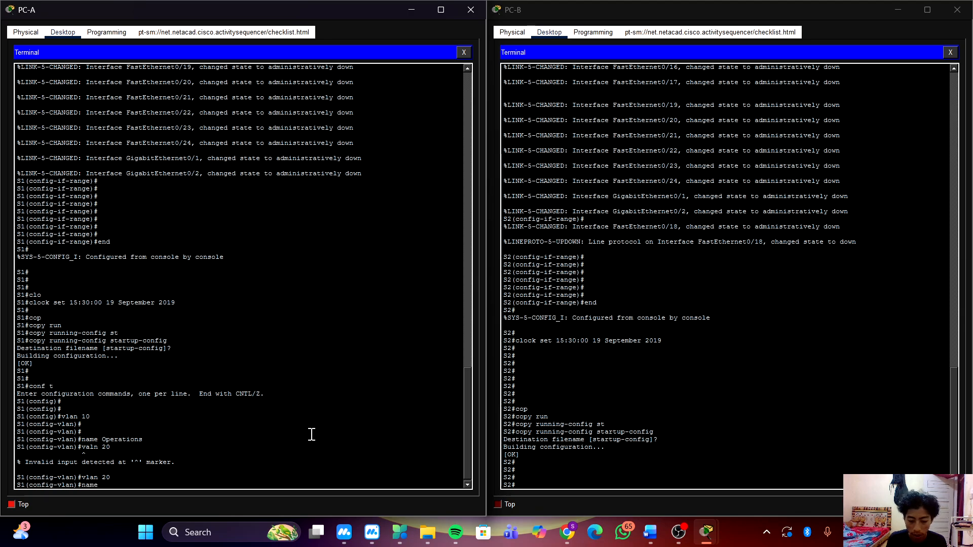
text( parki)
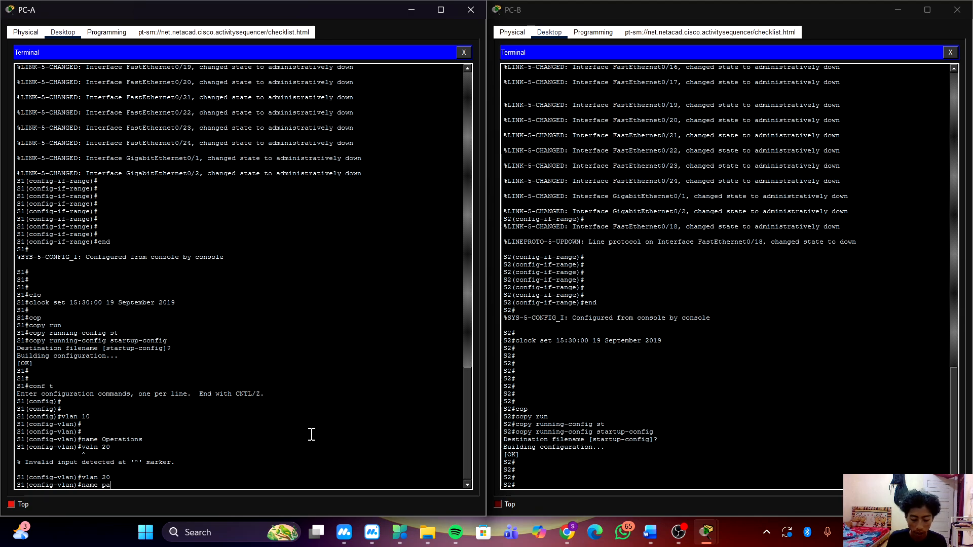
key(BackSpace)
key(BackSpace)
key(BackSpace)
key(BackSpace)
key(BackSpace)
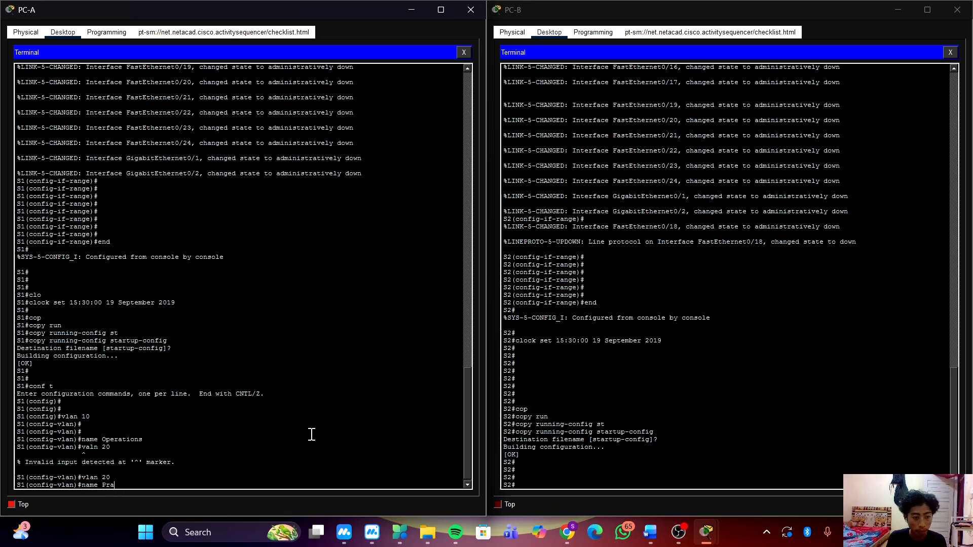
text(Pra)
key(BackSpace)
key(BackSpace)
text(arking_)
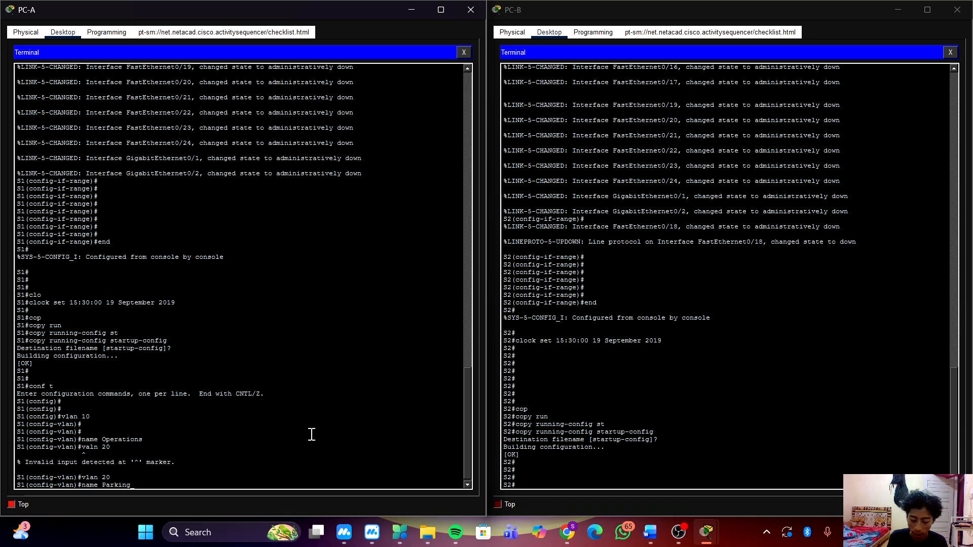
text( Lot)
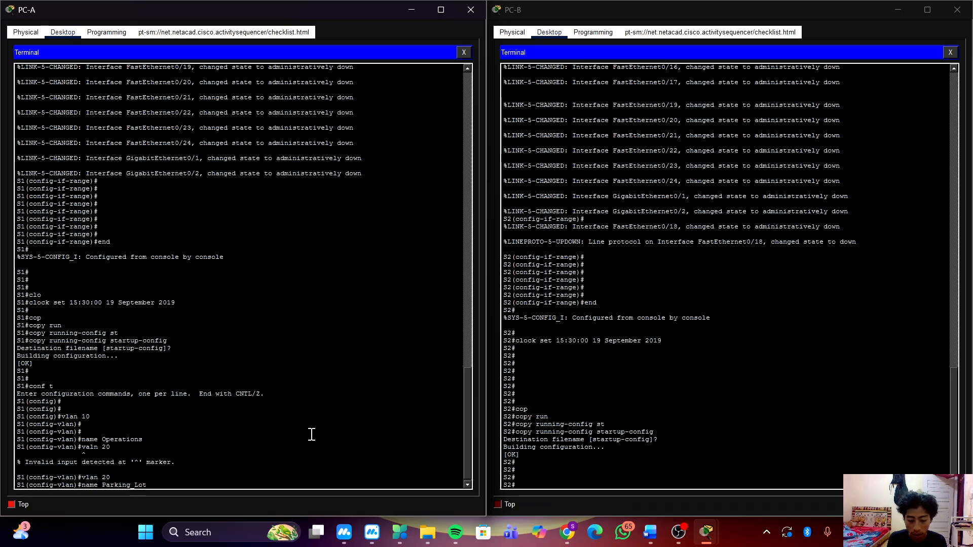
key(Return)
Create VLAN 99 on S1 and name it Management.
text(vlan 99)
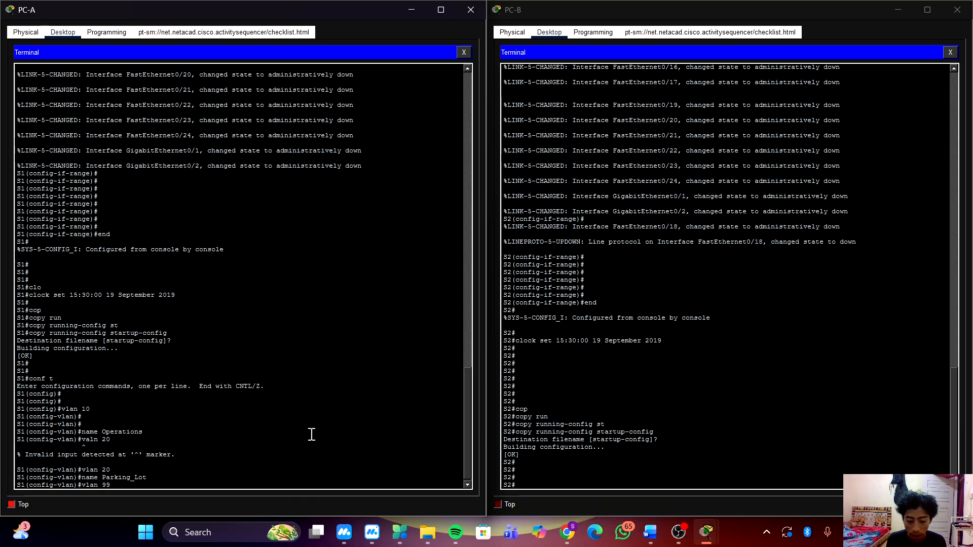
key(Return)
text(name Mana)
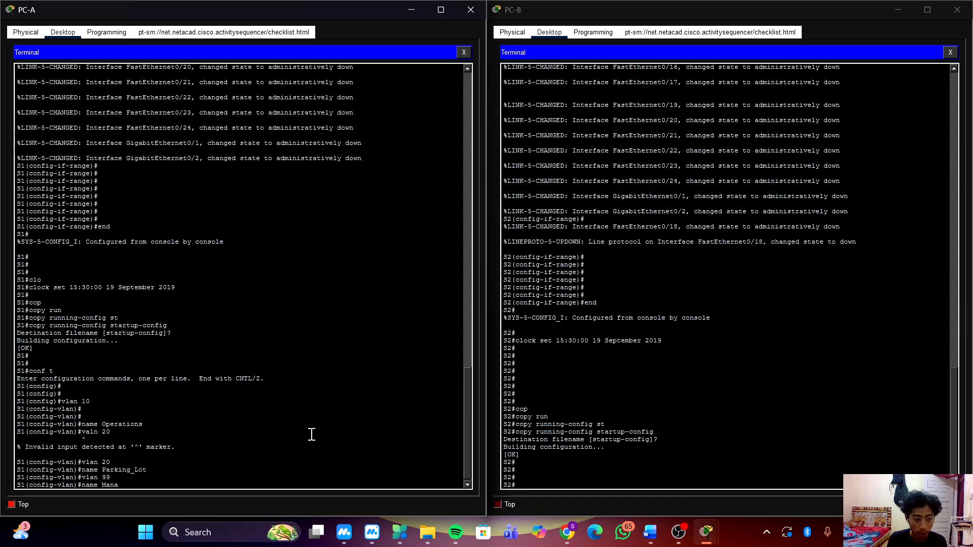
text(gements)
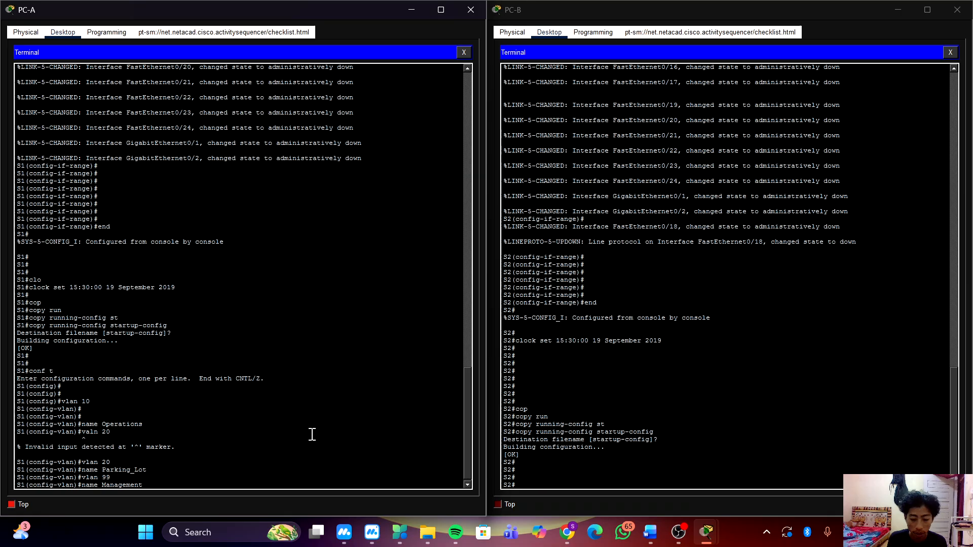
key(Return)
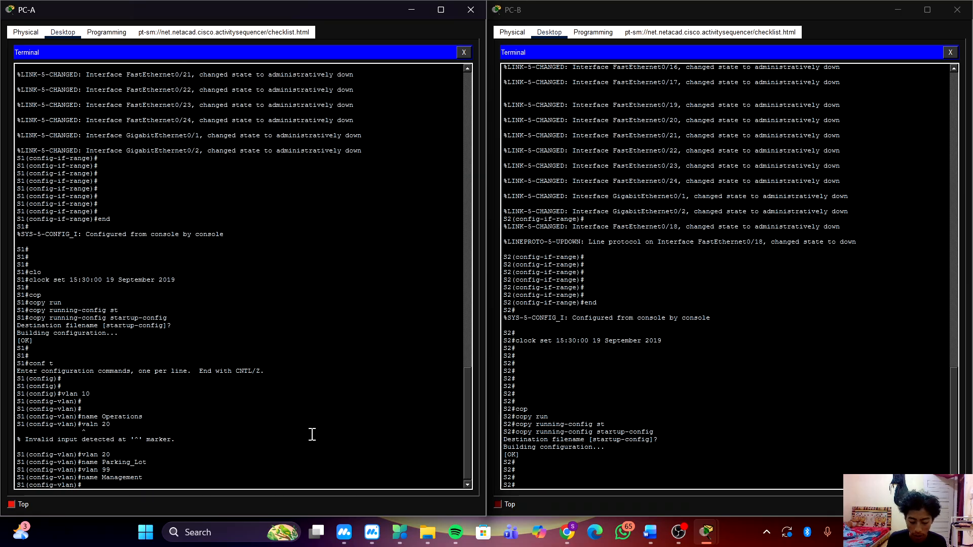
Create VLAN 1000 on S1 and name it Native.
text(vlan 1000)
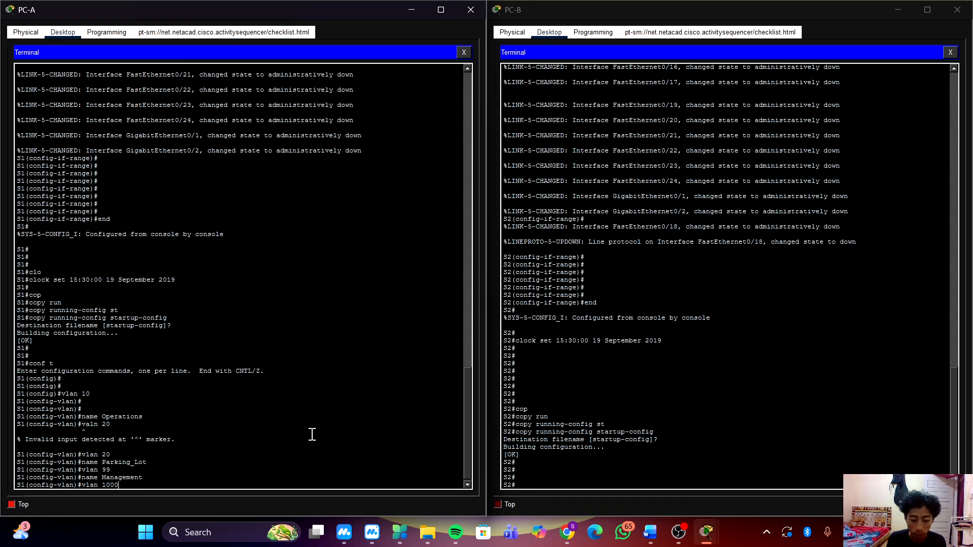
key(Return)
text(name)
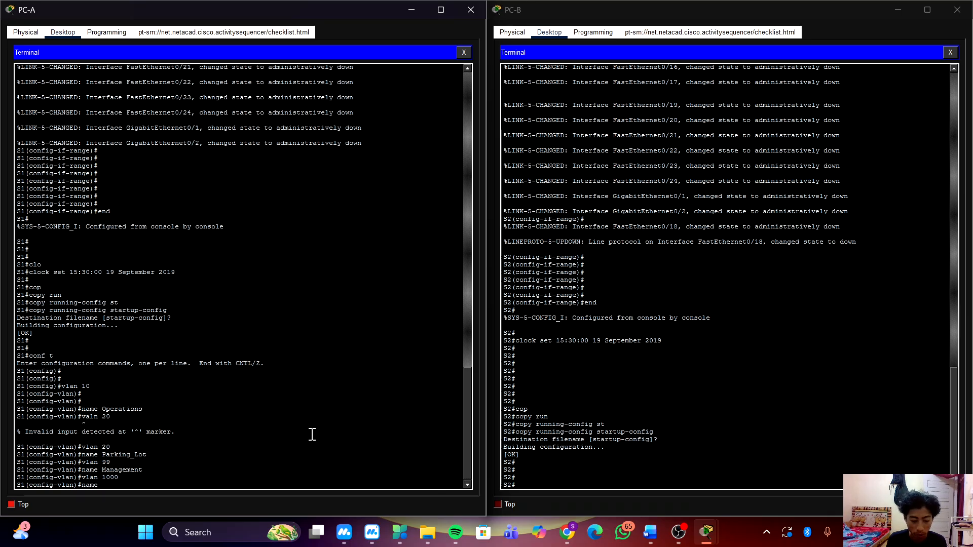
text( Native)
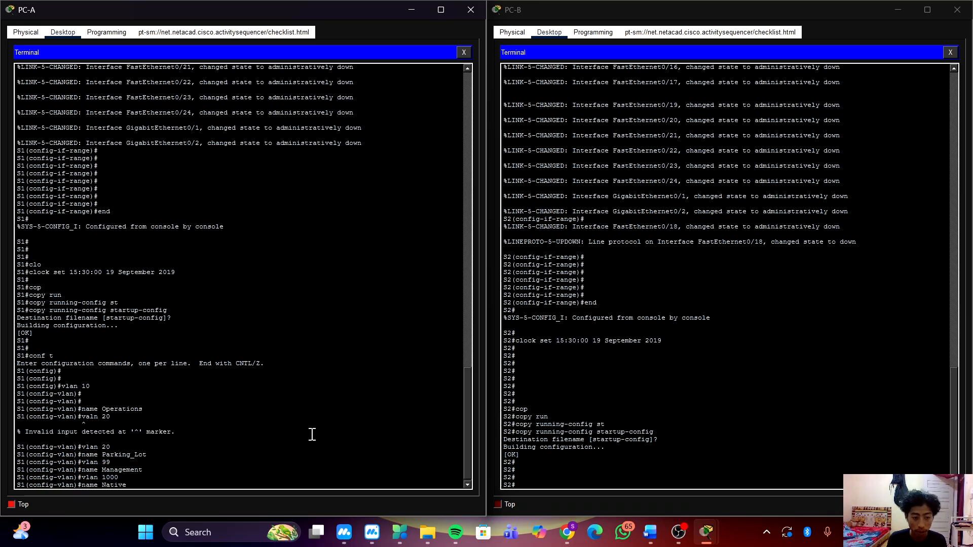
key(Return)
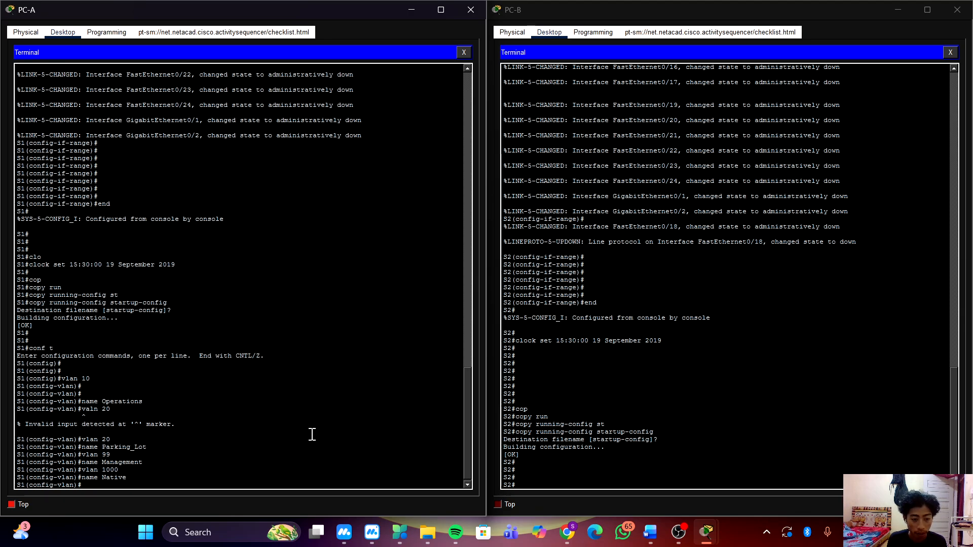
Leave VLAN configuration on S1 with the end command, returning to privileged EXEC mode.
key(Return)
key(Return)
text(enbd)
key(Return)
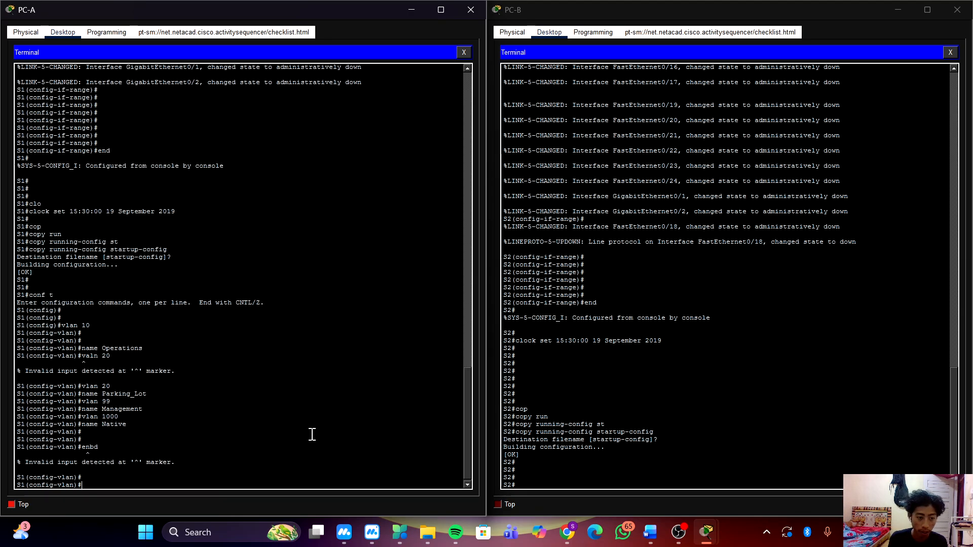
key(Return)
key(Return)
text(end)
key(Return)
key(Return)
key(Return)
key(Return)
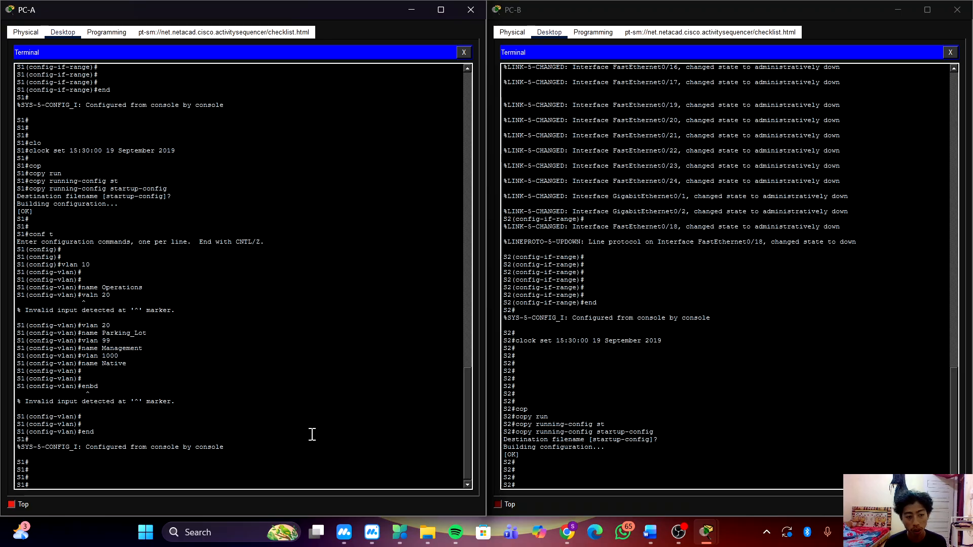
List S1's VLANs with show vlan brief to check the new VLAN names.
text(sho)
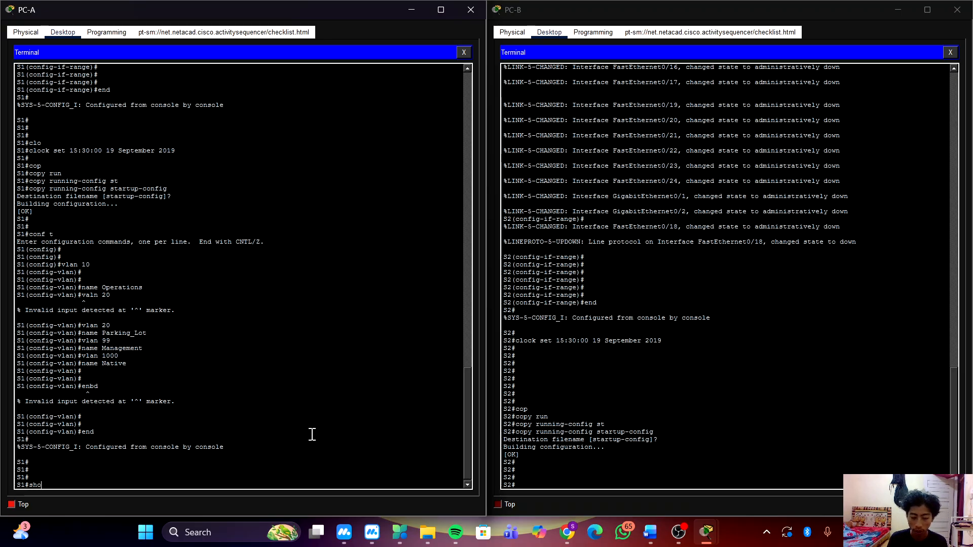
text(w vlan )
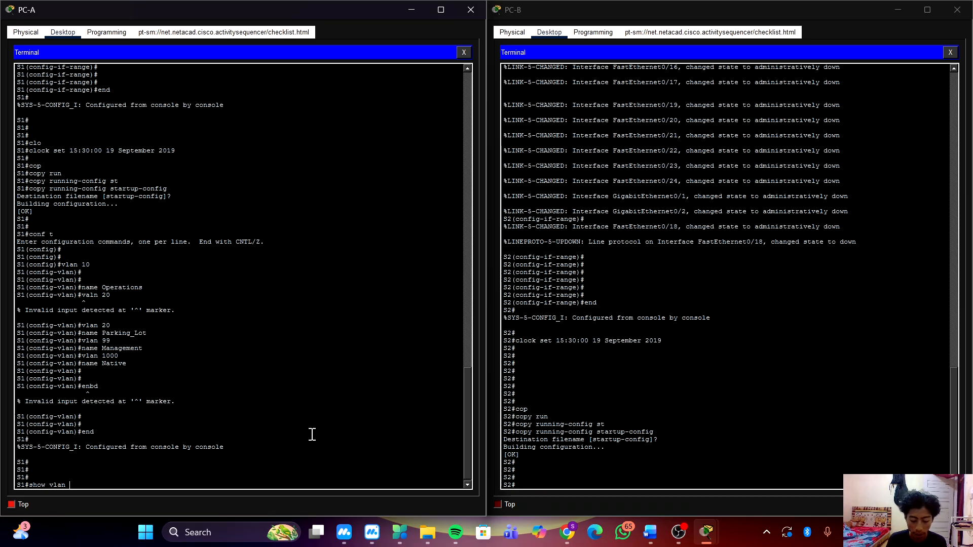
text(br)
key(Tab)
key(Return)
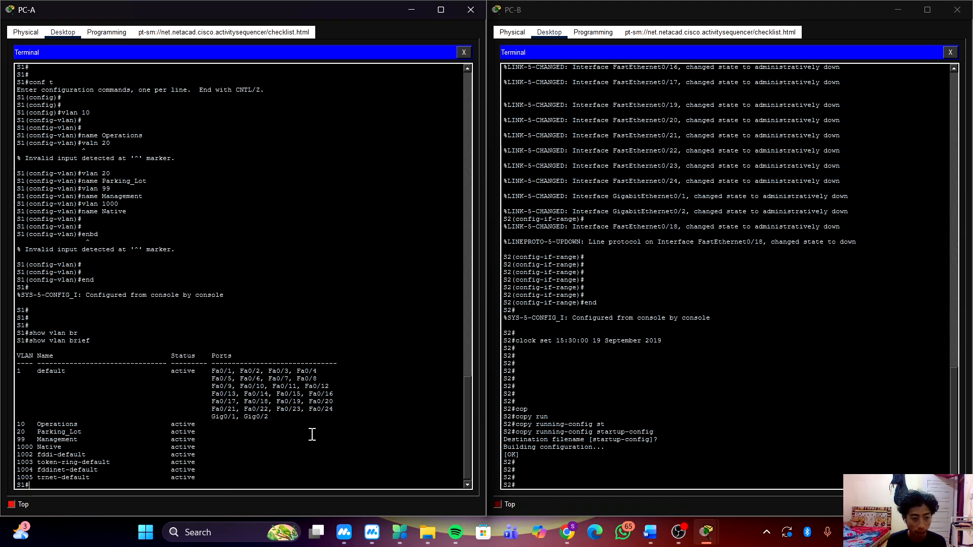
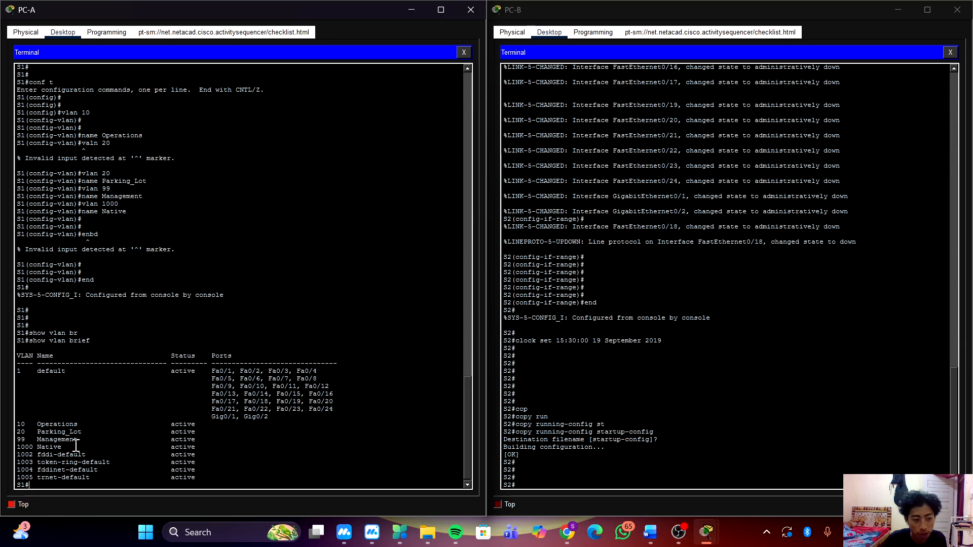
Enter global configuration mode on S1 from privileged EXEC mode.
key(Return)
key(Return)
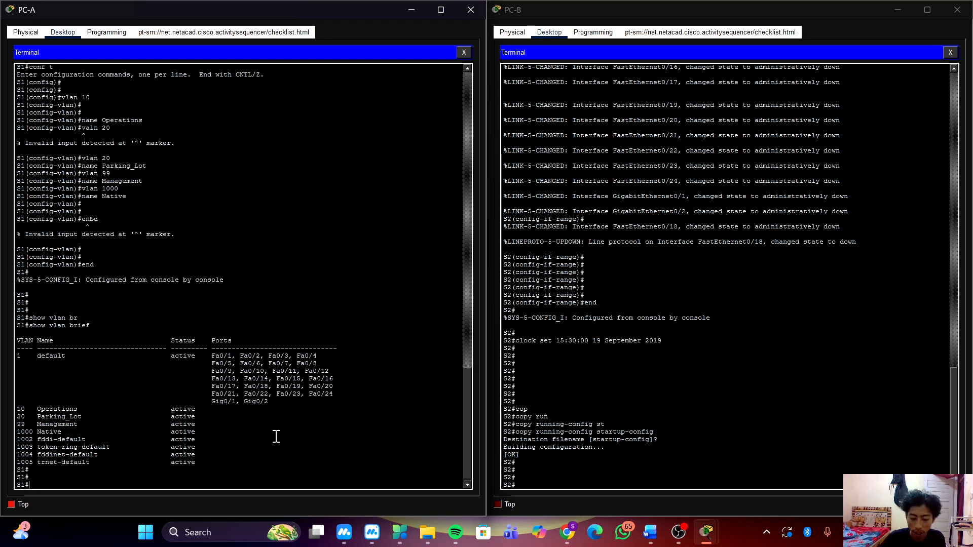
key(Return)
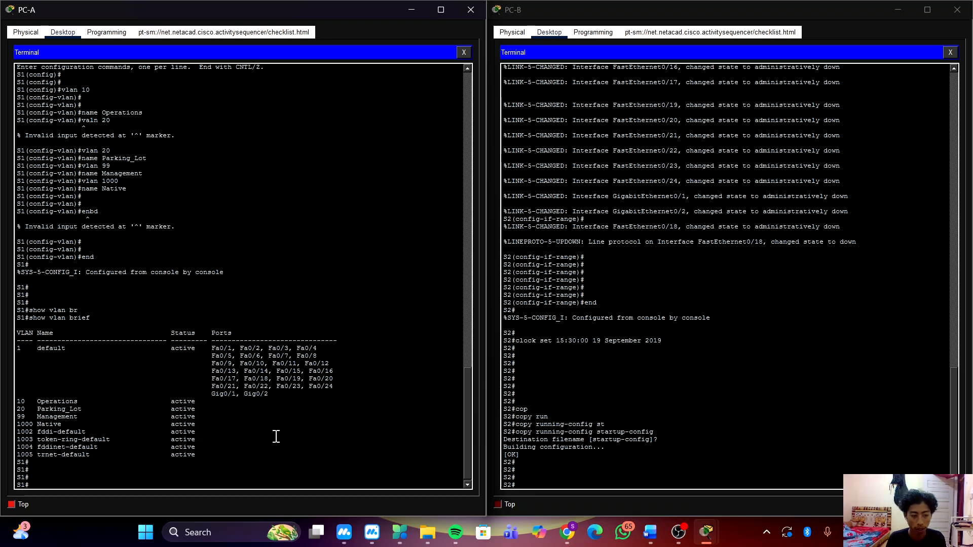
text(conf t)
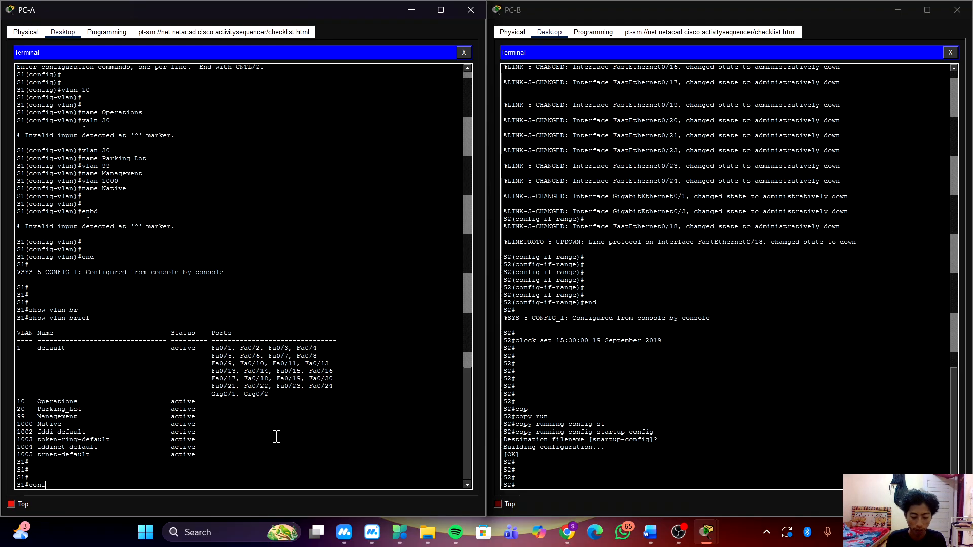
key(Return)
Set interface f0/6 on S1 to switchport access mode.
text(in)
key(Tab)
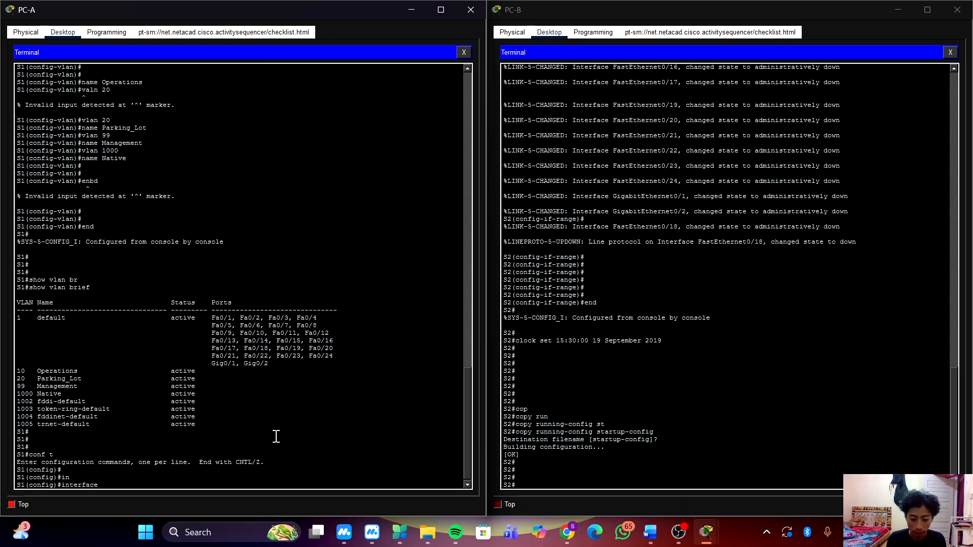
text(f0/)
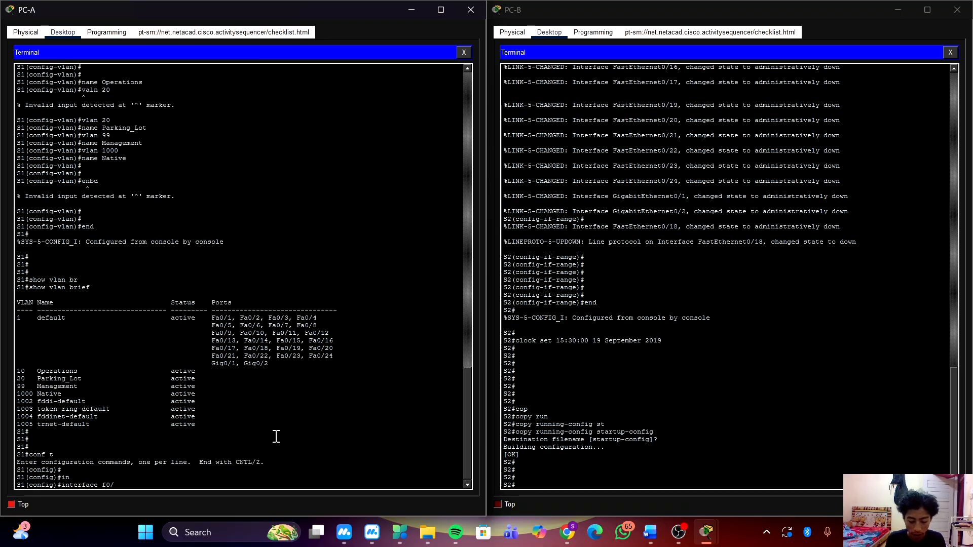
text(6)
key(Return)
text(swi)
key(Tab)
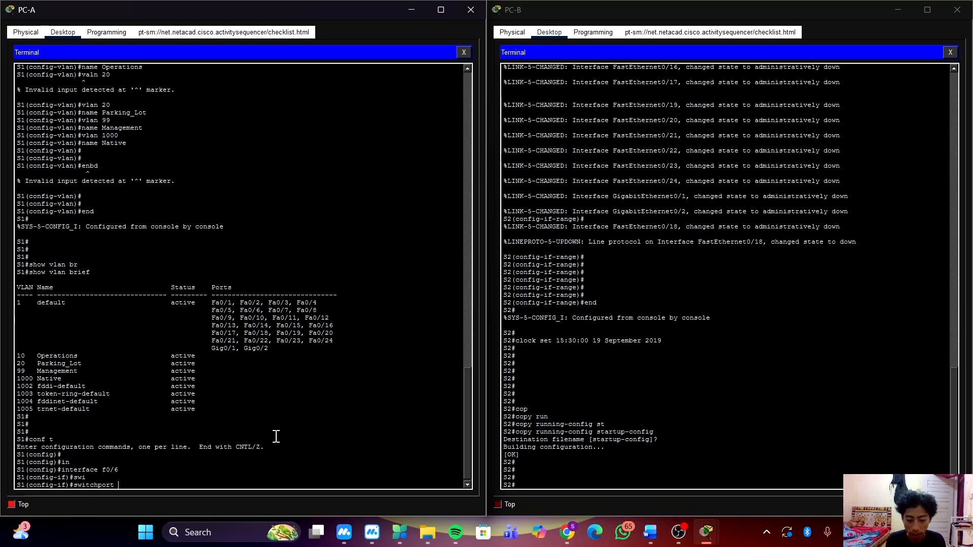
text(mod)
key(Tab)
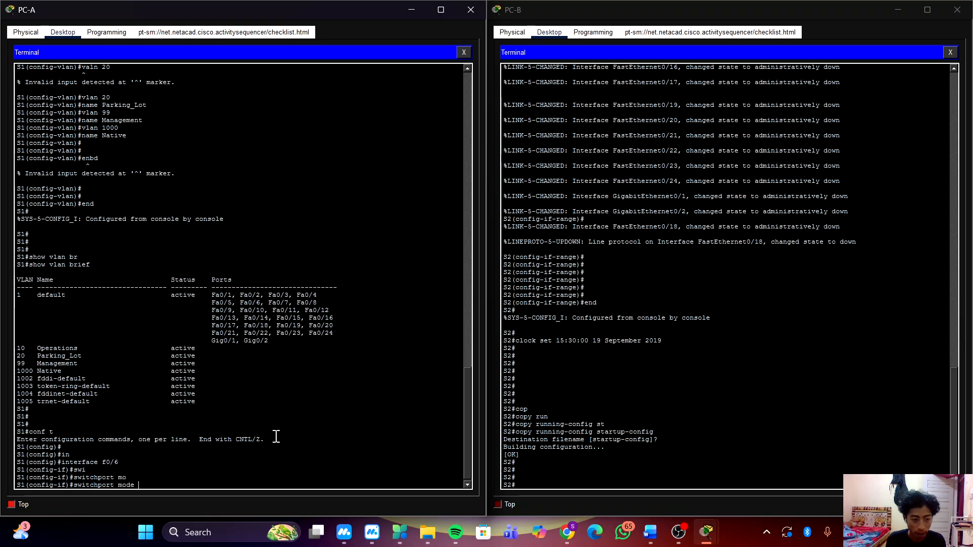
text(ac)
key(Tab)
key(Return)
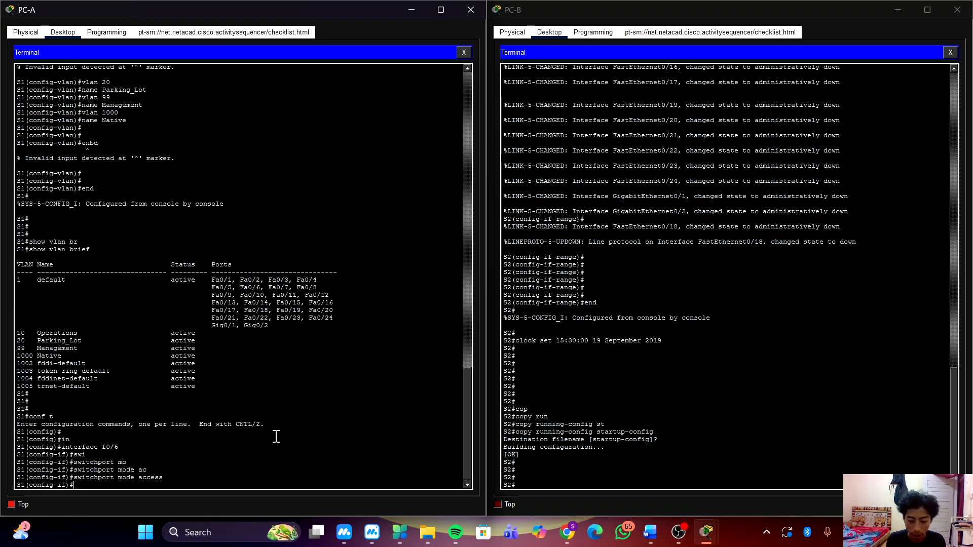
Assign S1's interface f0/6 to access VLAN 10, and return to global configuration mode.
text(swi)
key(Tab)
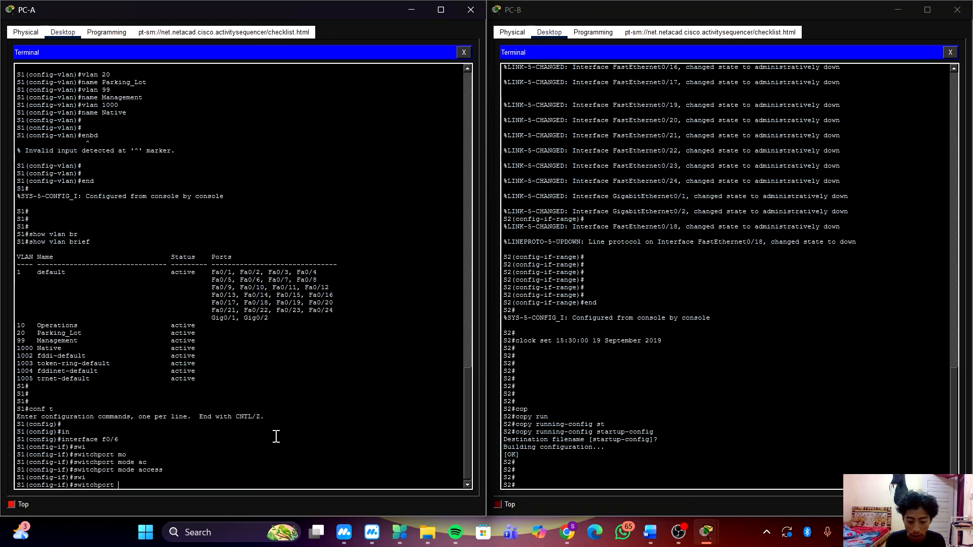
text(ac)
key(Tab)
text(vl)
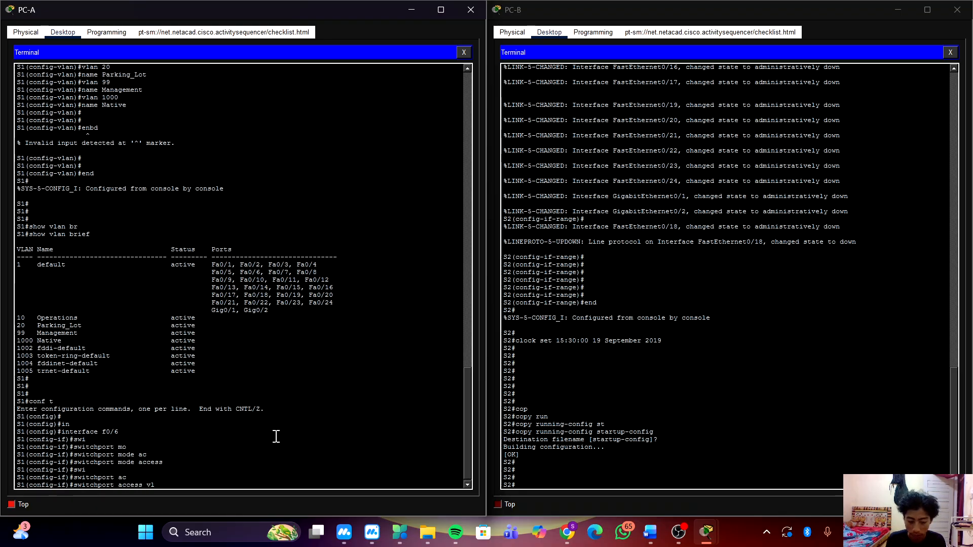
key(Tab)
text(10)
key(Return)
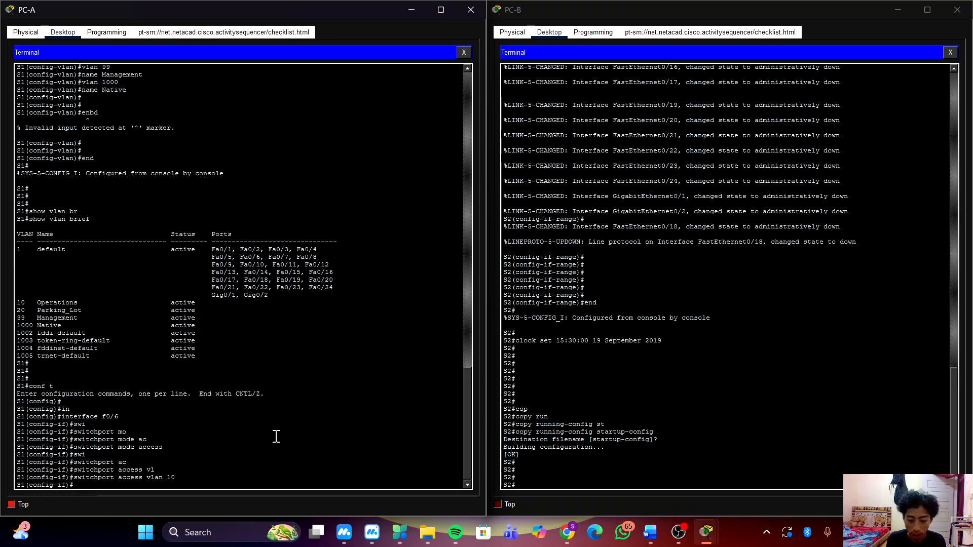
key(Return)
key(Return)
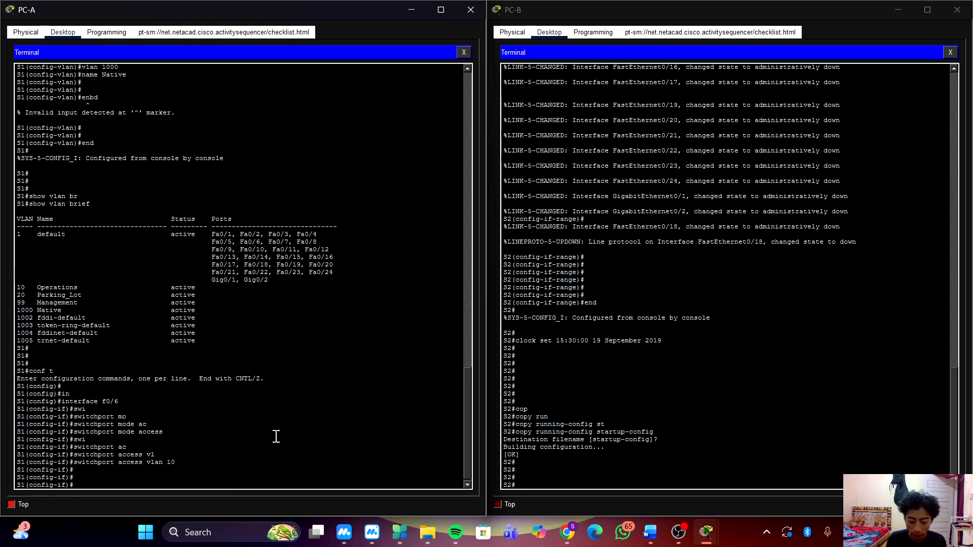
text(exit)
key(Return)
key(Return)
Remove the IP address from interface VLAN 1 on S1, and exit back to global configuration mode.
text(in)
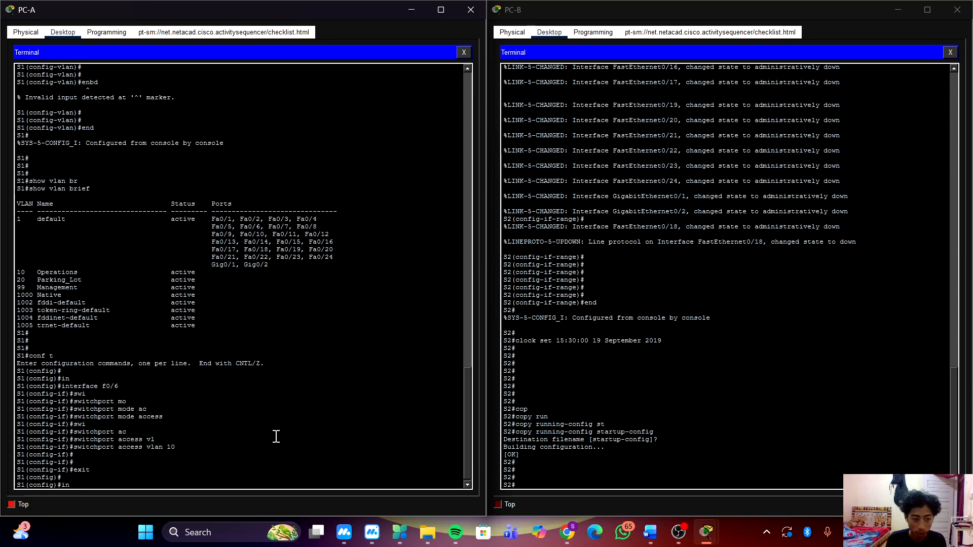
key(Tab)
text(v)
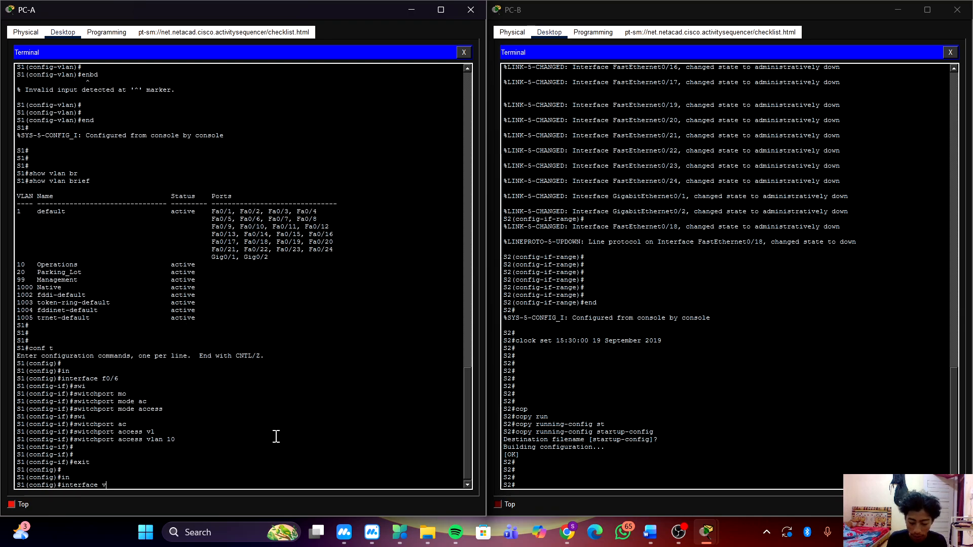
text(lan 1)
key(Return)
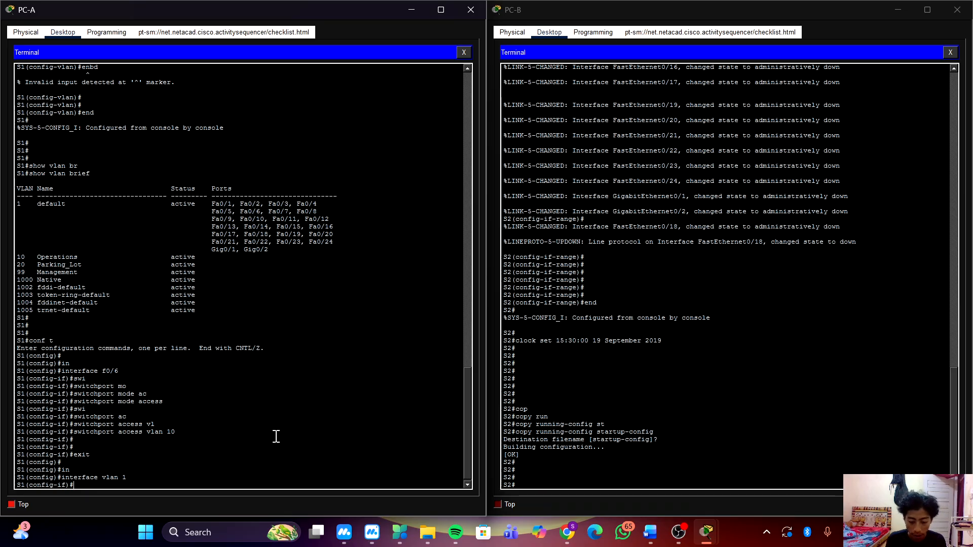
text(no ip)
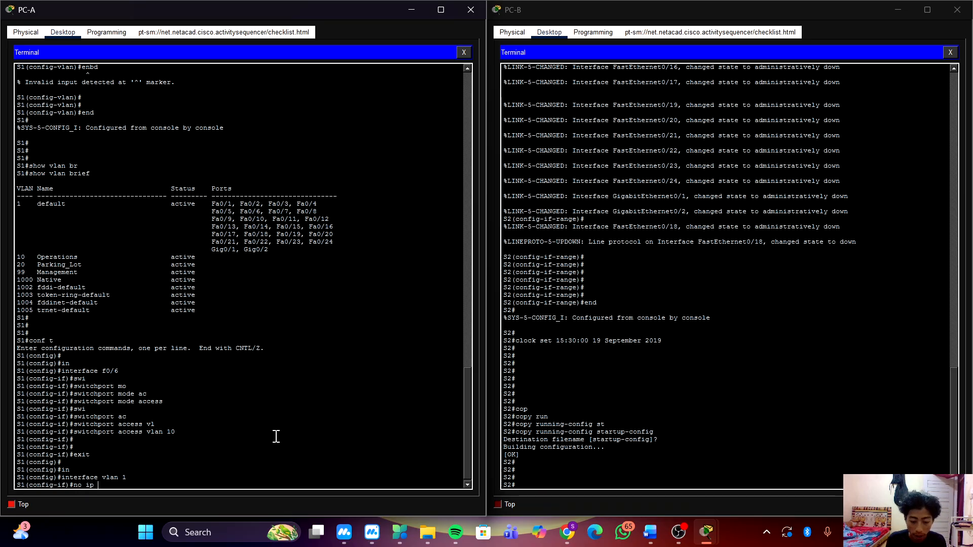
text( add)
key(Tab)
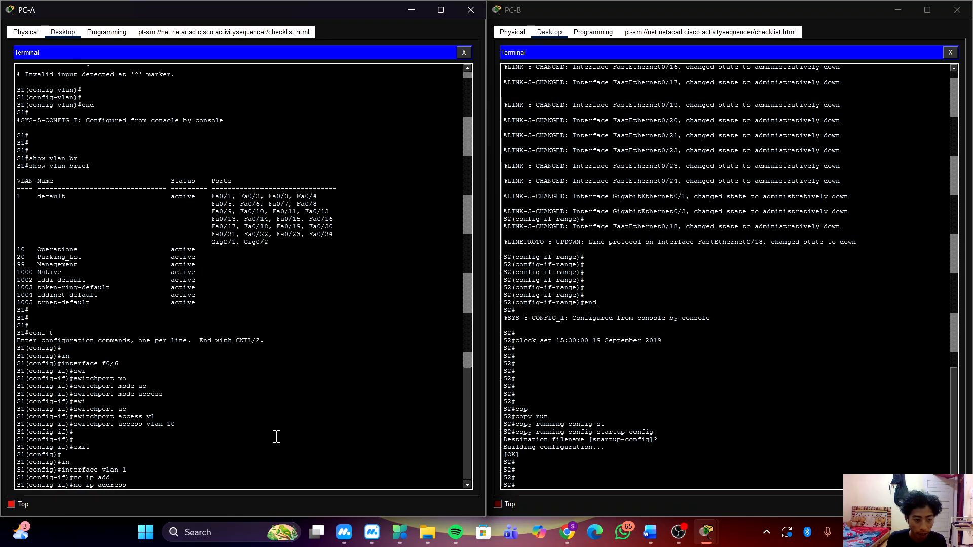
key(Return)
text(in)
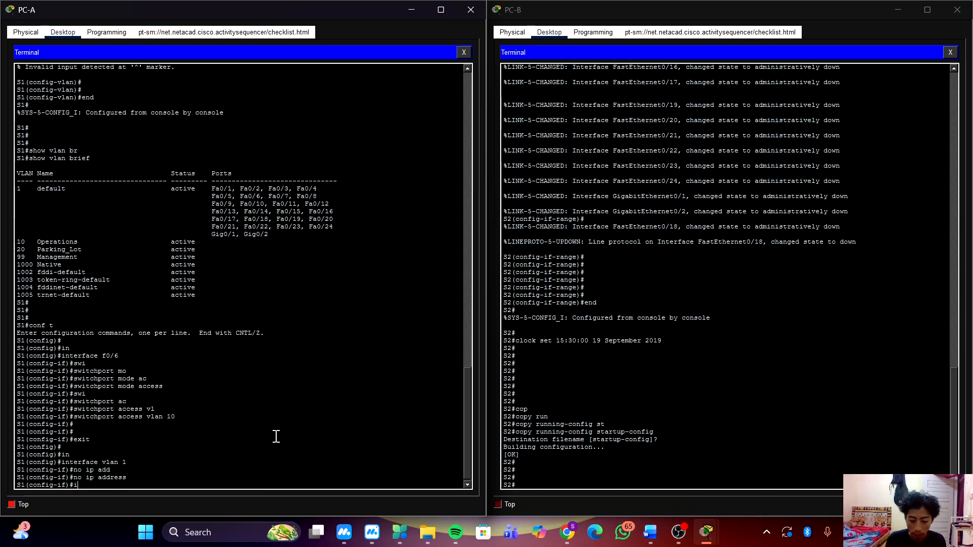
key(Tab)
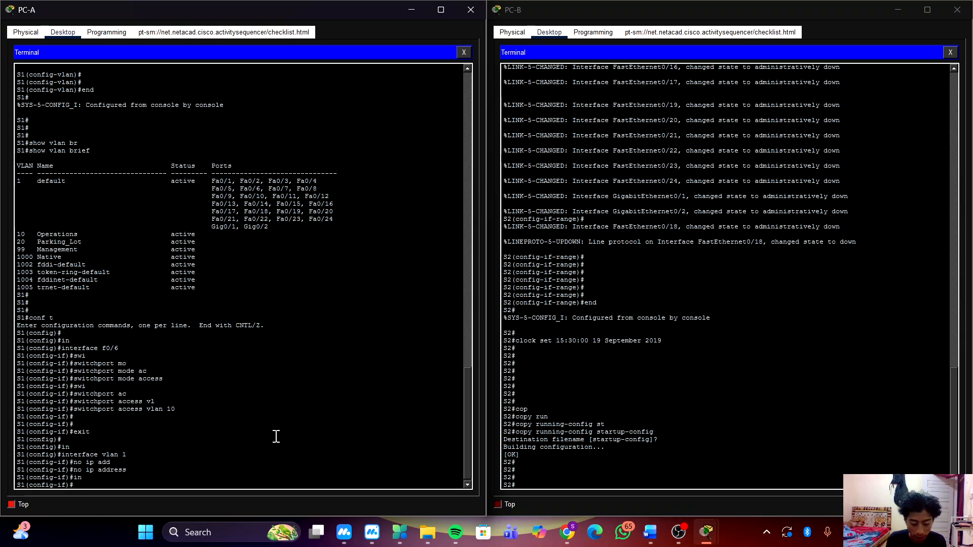
key(BackSpace)
text(exit)
key(Return)
Give interface VLAN 99 on S1 the IP address 192.168.1.11 with subnet mask 255.255.255.0.
text(in)
key(Tab)
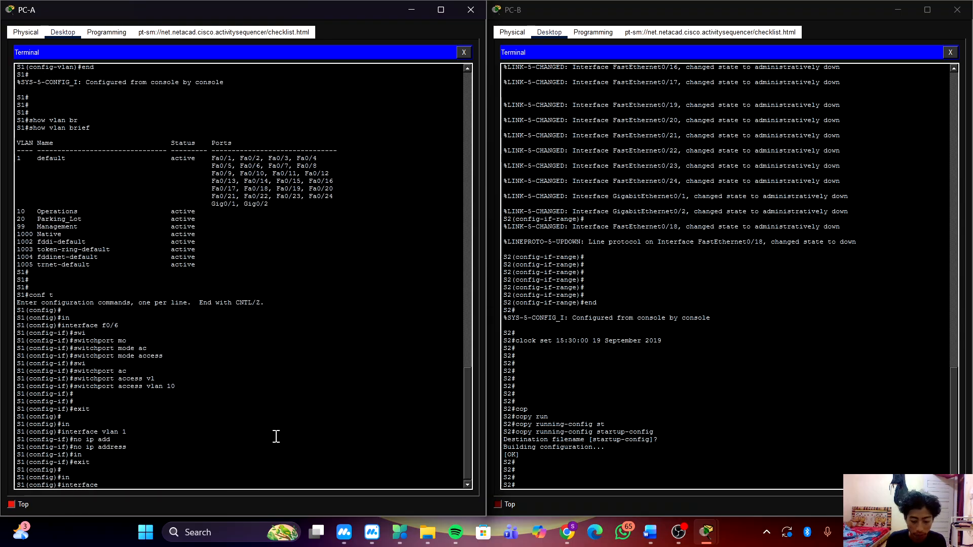
text(vlan 99)
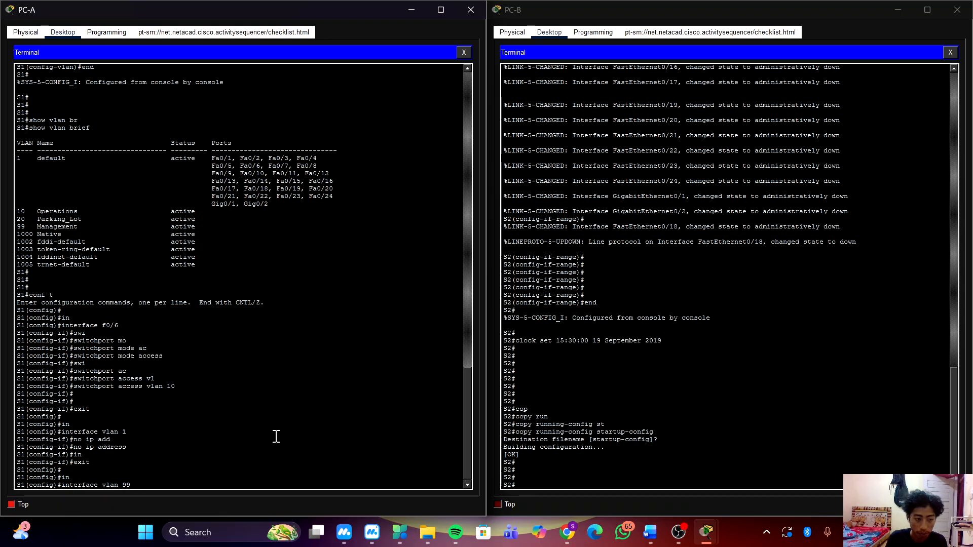
key(Return)
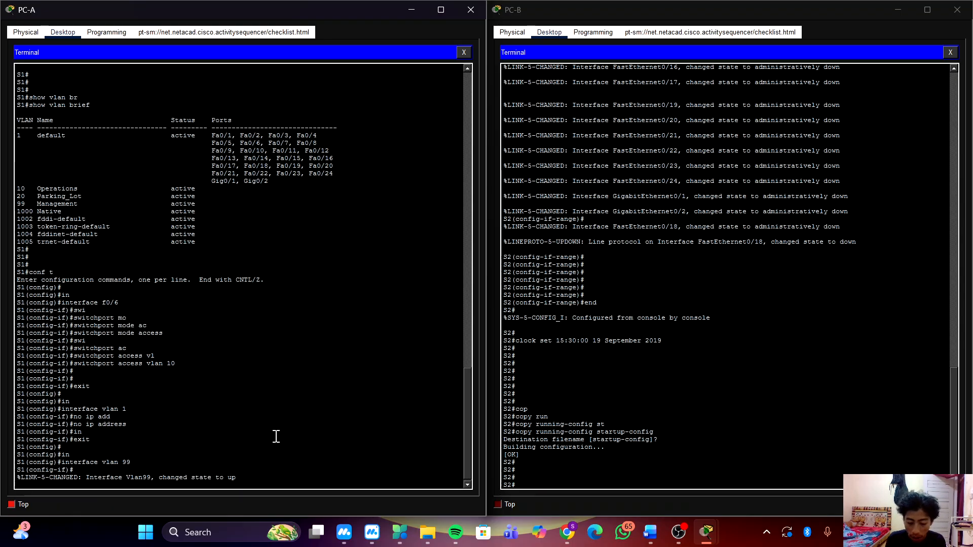
text(ip ad)
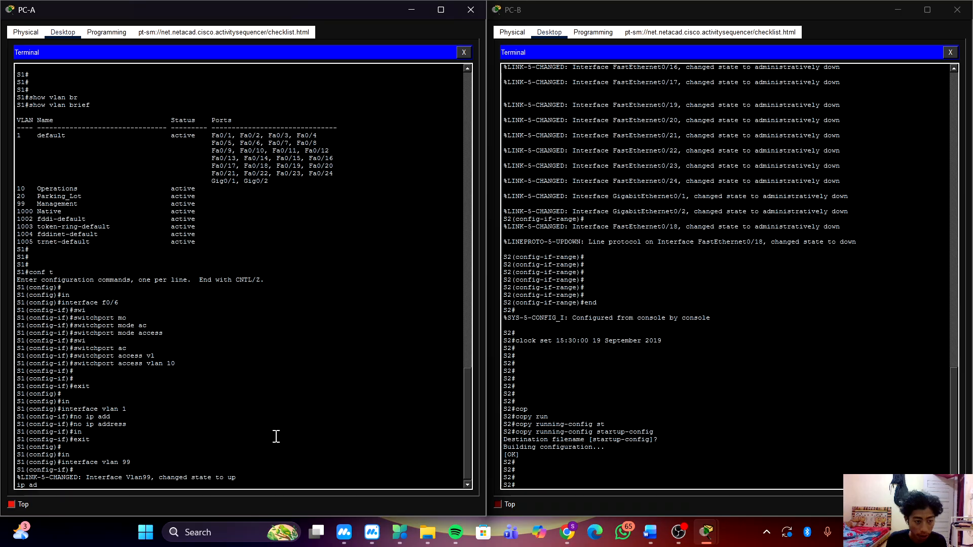
key(Tab)
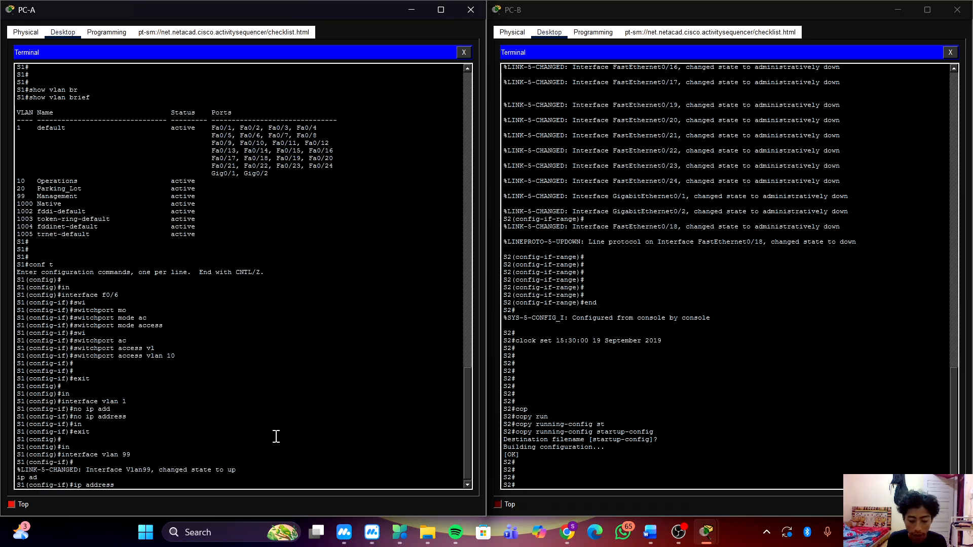
text(192.)
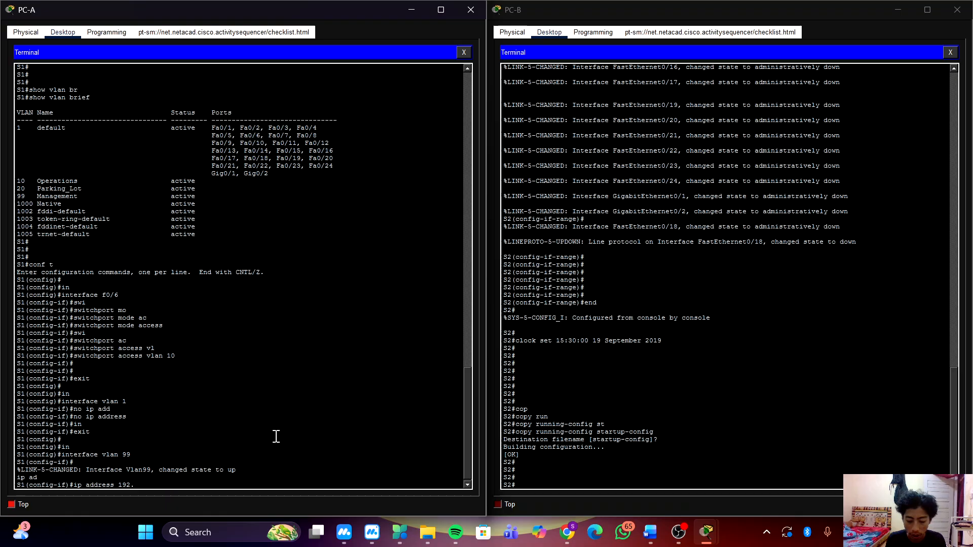
text(168.)
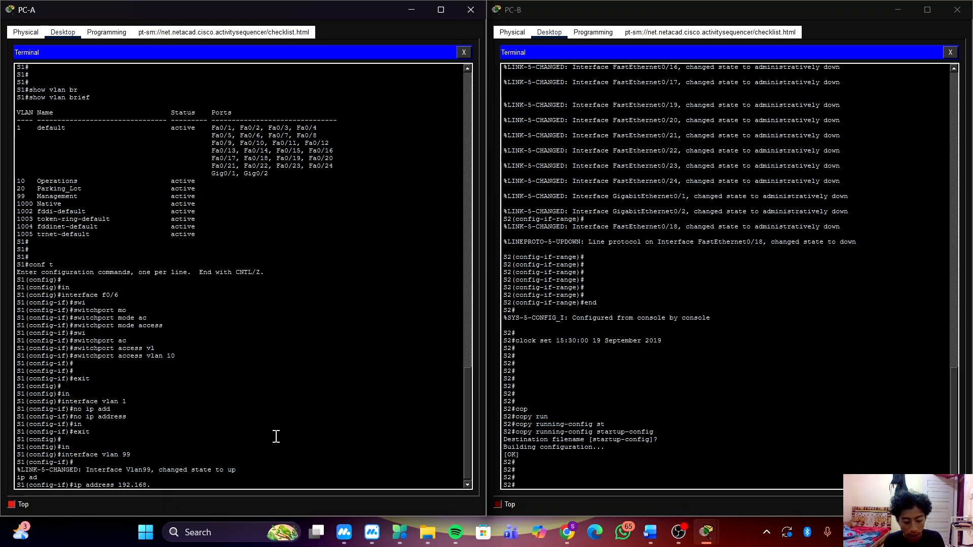
text(1.11 255)
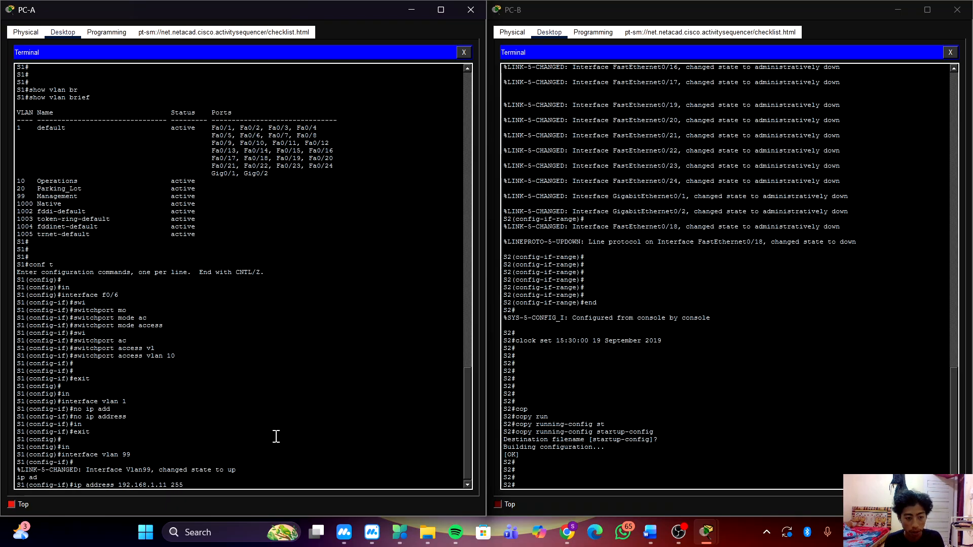
text(.255.255.0)
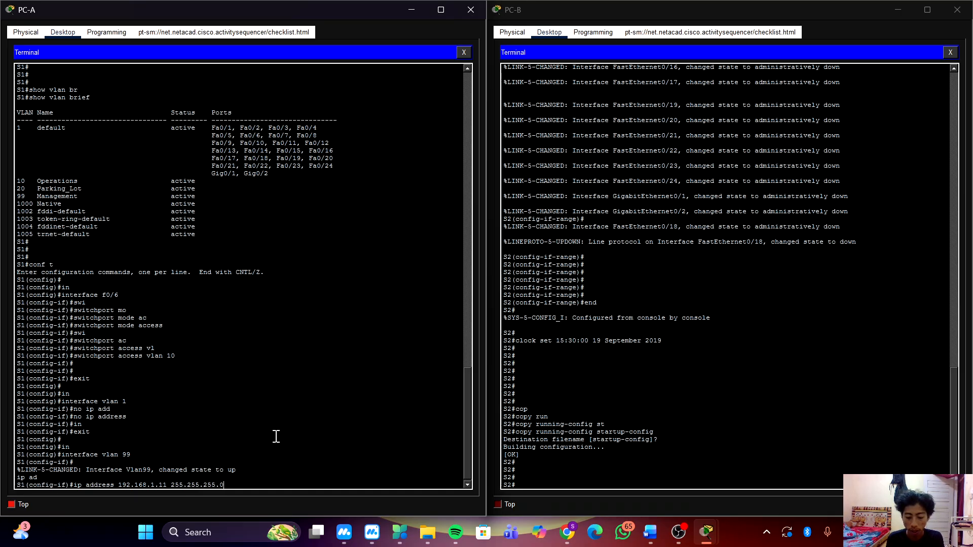
key(Return)
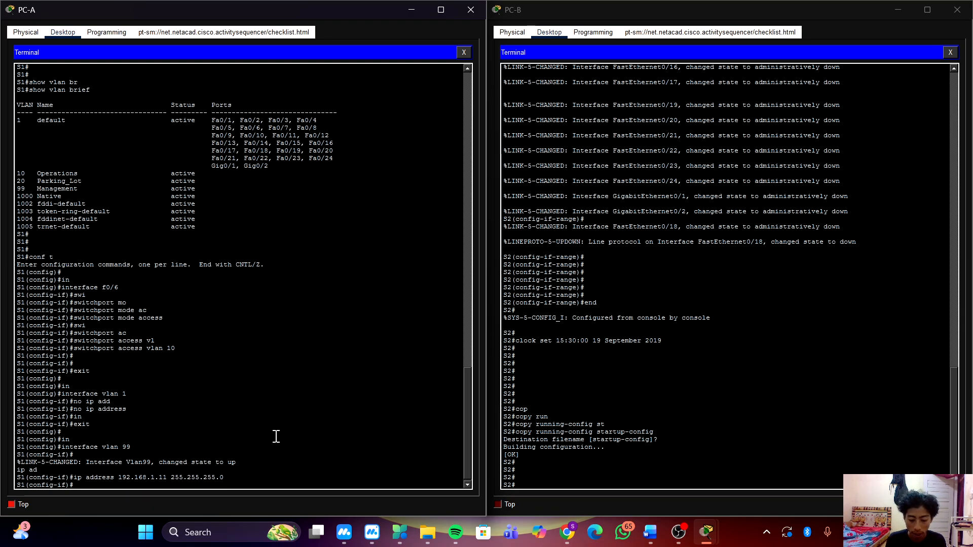
Leave interface configuration on S1 with the end command, returning to privileged EXEC mode.
text(end)
key(Return)
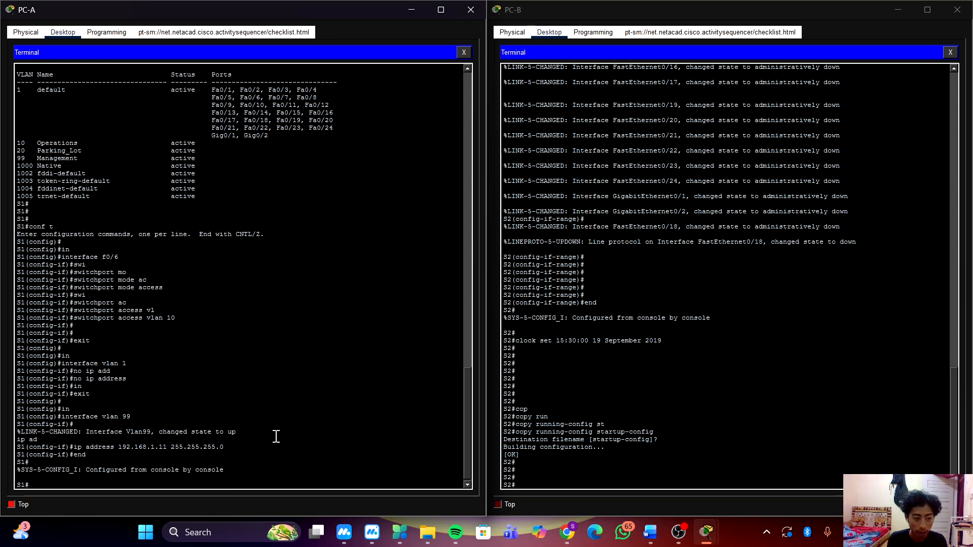
key(Return)
key(Return)
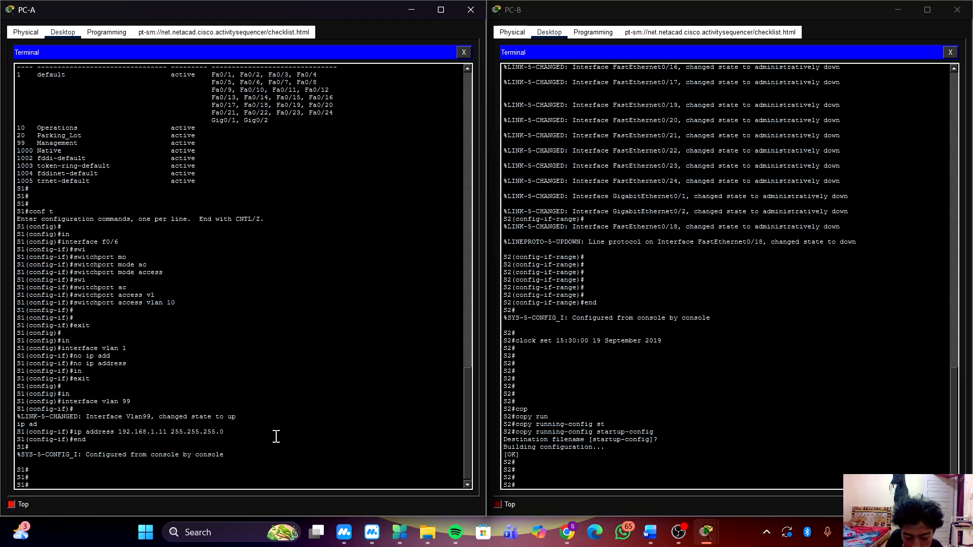
In PC-B's terminal, enter global configuration mode on S2 and open interface f0/18 for configuration.
click(815, 382)
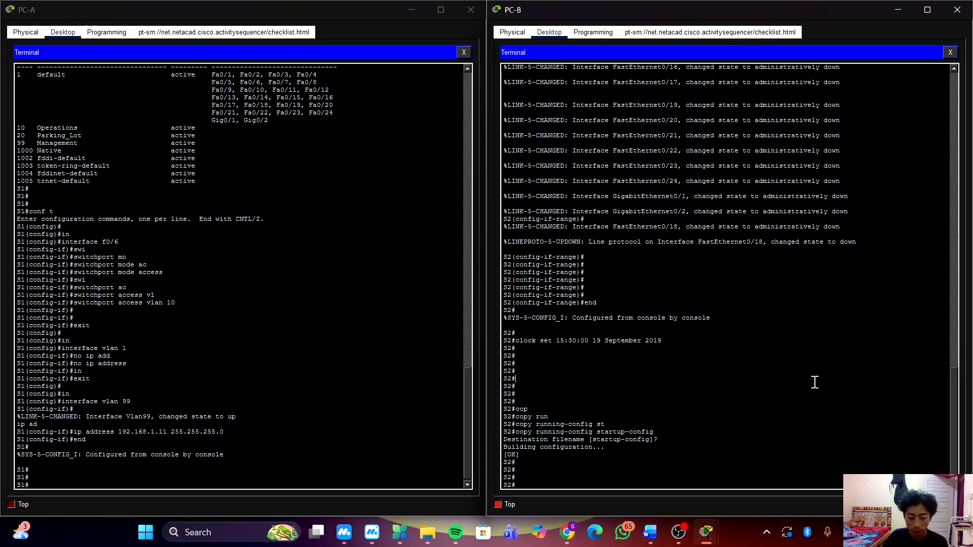
text(i9n)
key(Tab)
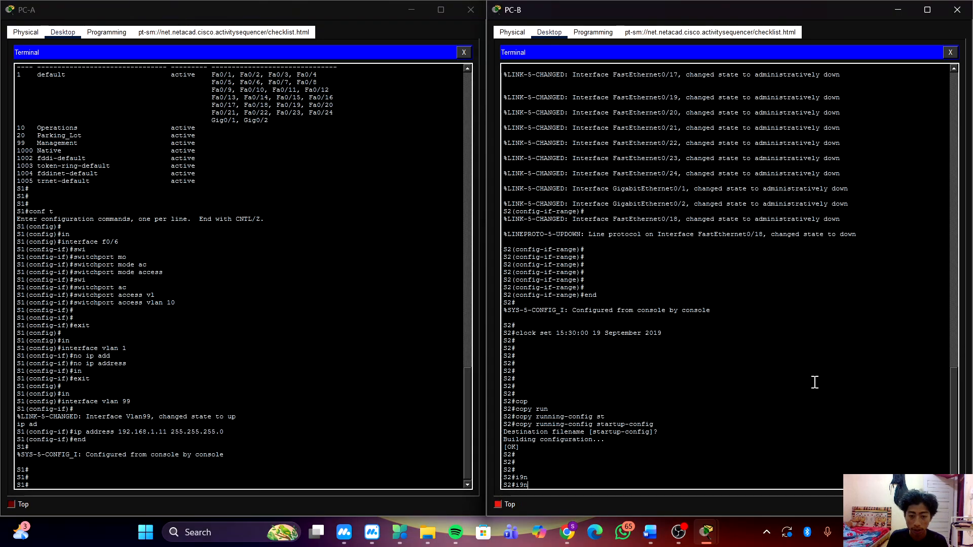
key(BackSpace)
text(conf t)
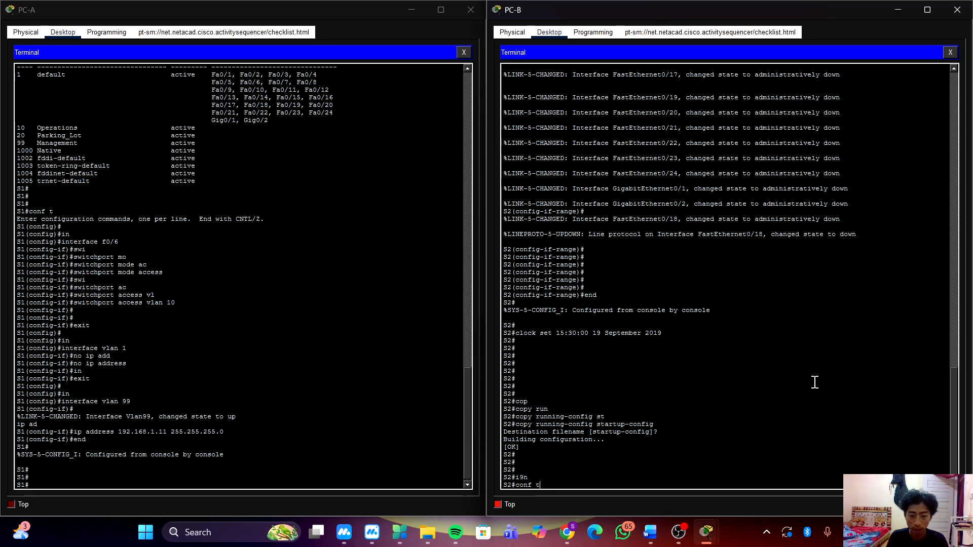
key(Return)
key(Return)
text(in)
key(Tab)
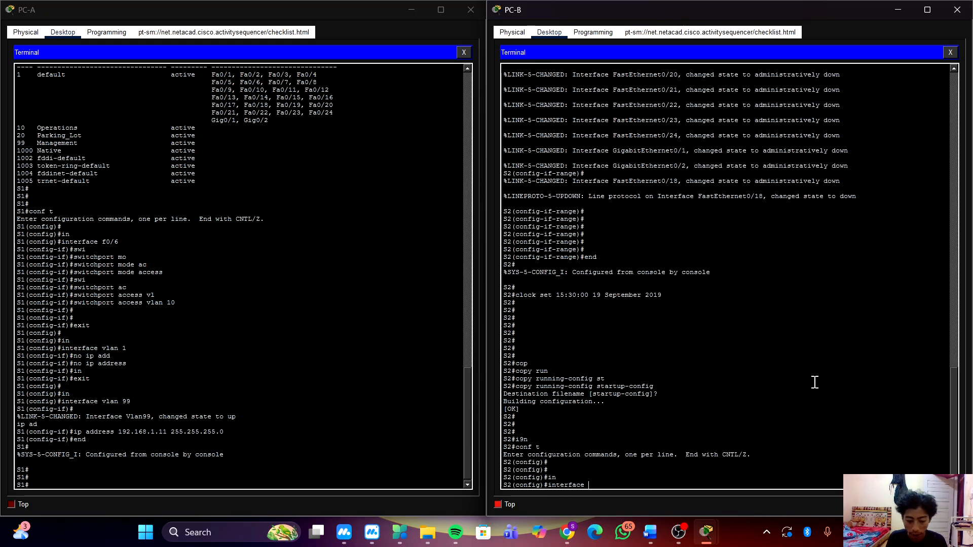
text(f0/1)
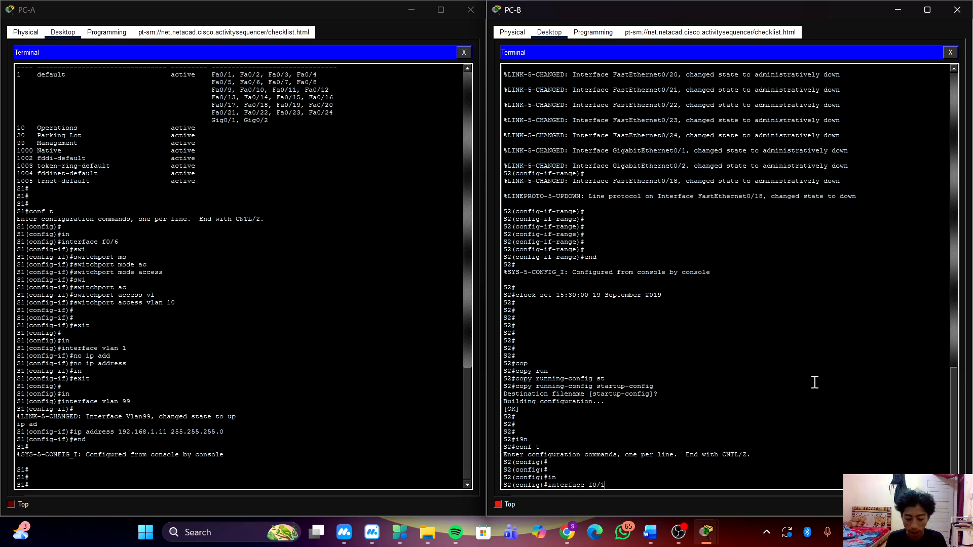
text(8)
key(Return)
Set S2's interface f0/18 to switchport access mode.
text(swi)
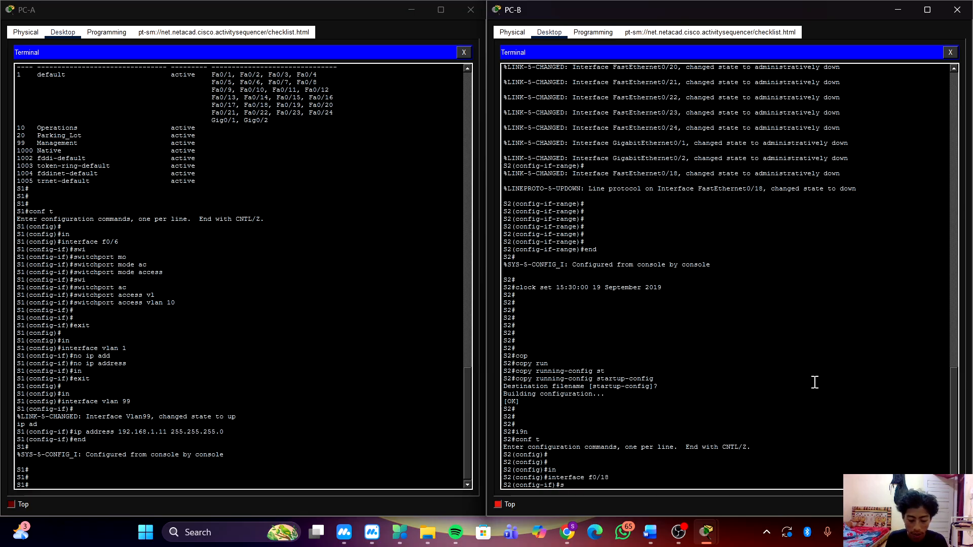
key(Tab)
text(mo)
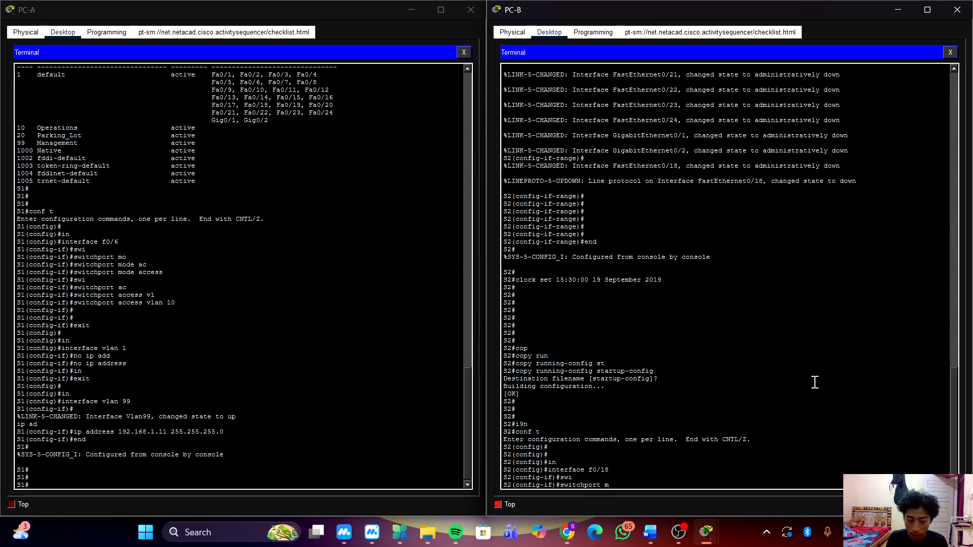
key(Tab)
text(ax)
key(Tab)
key(BackSpace)
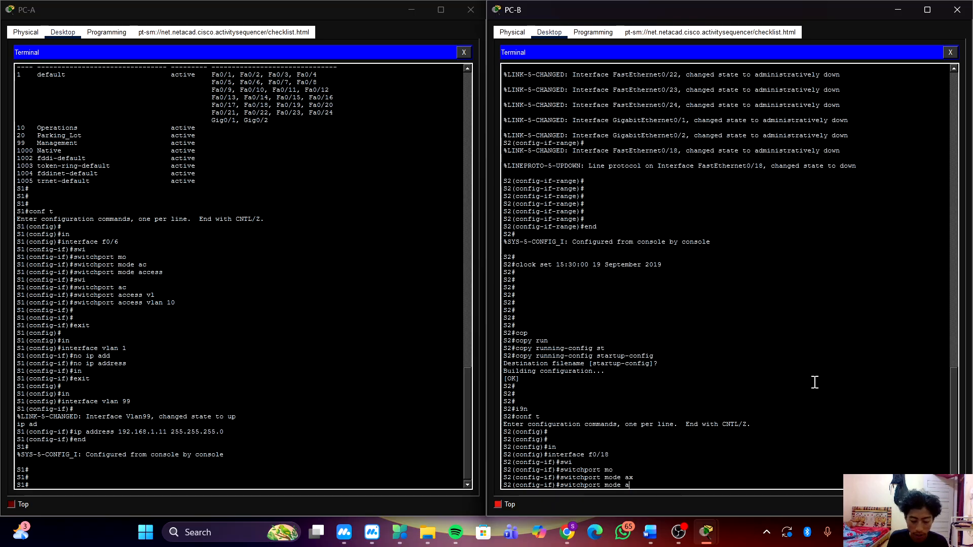
text(c)
key(Tab)
key(Return)
Assign S2's interface f0/18 to access VLAN 10, and return to global configuration mode.
text(swi)
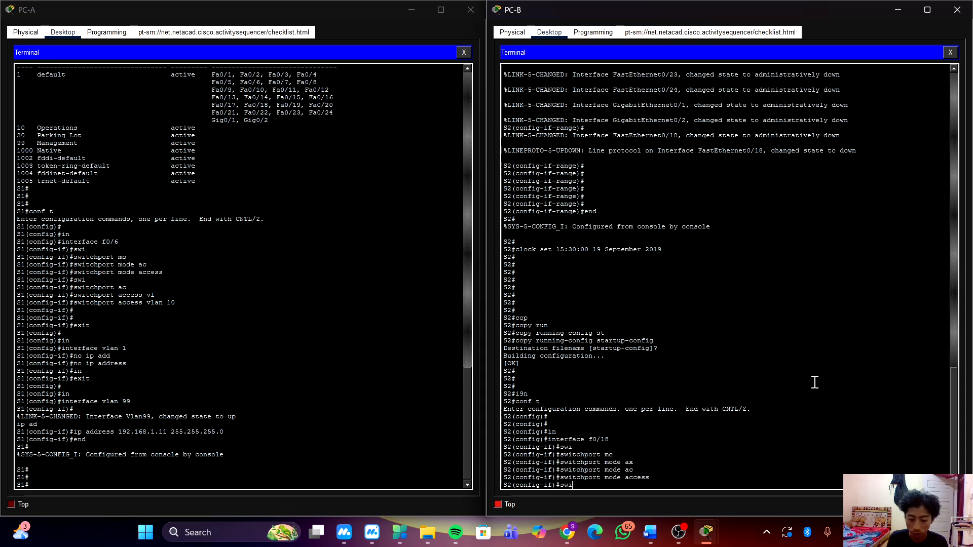
key(Tab)
text(ac)
key(Tab)
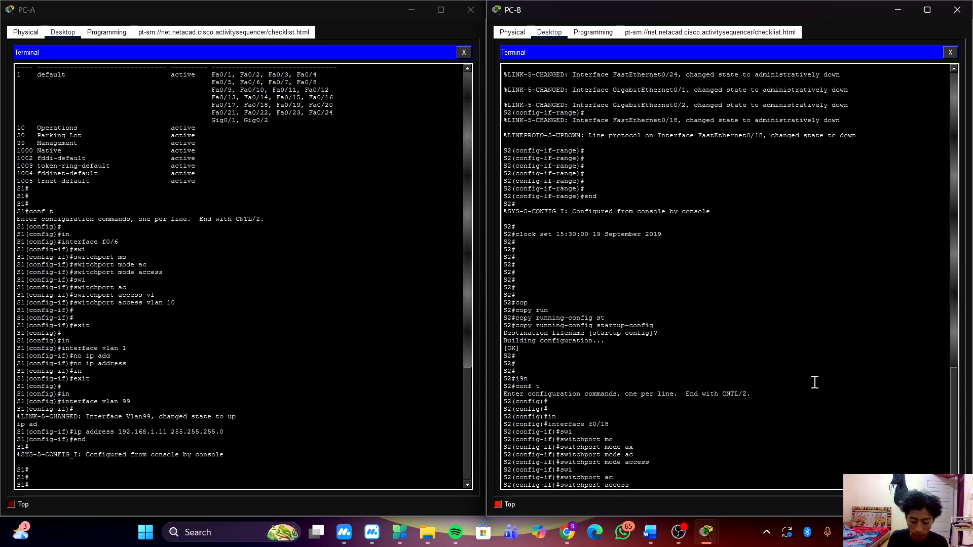
text(vl)
key(Tab)
text(10)
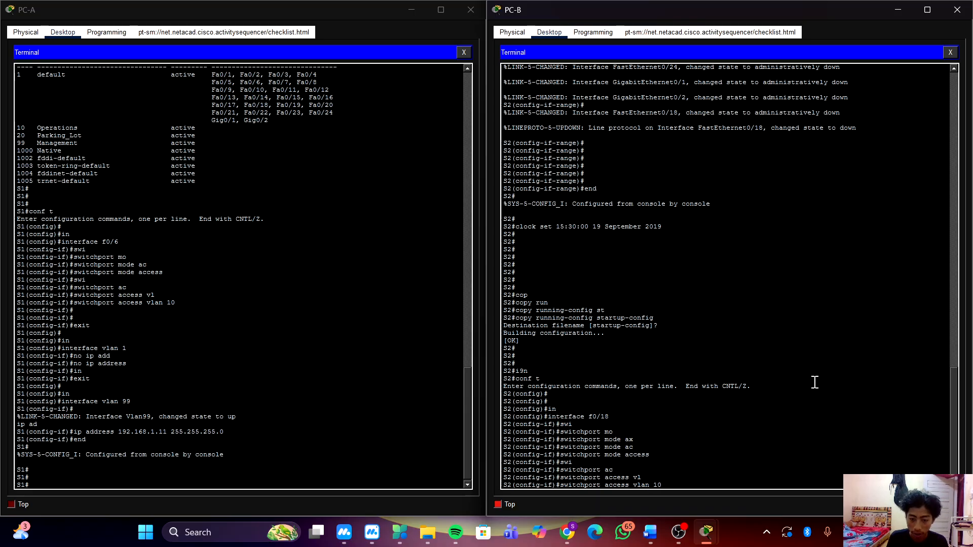
key(Return)
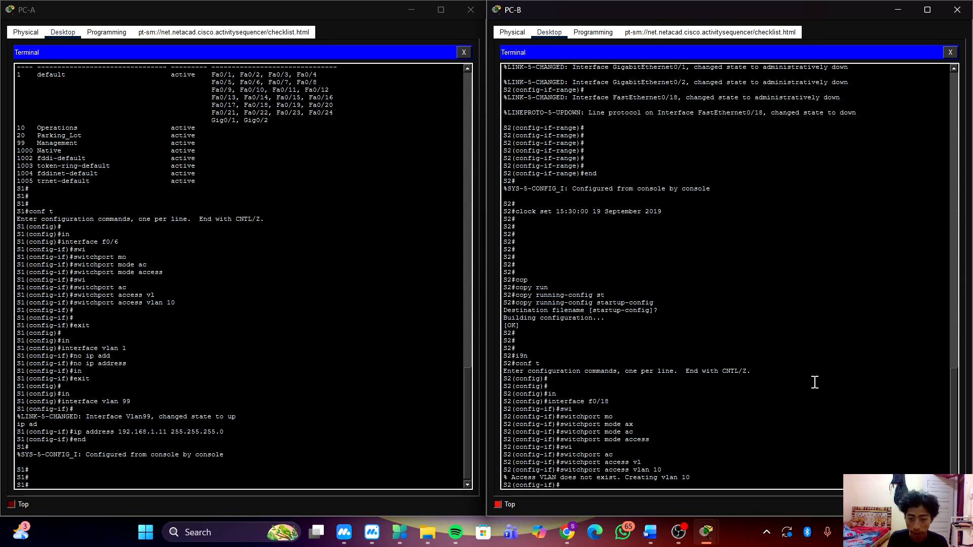
key(Return)
key(Return)
text(exit)
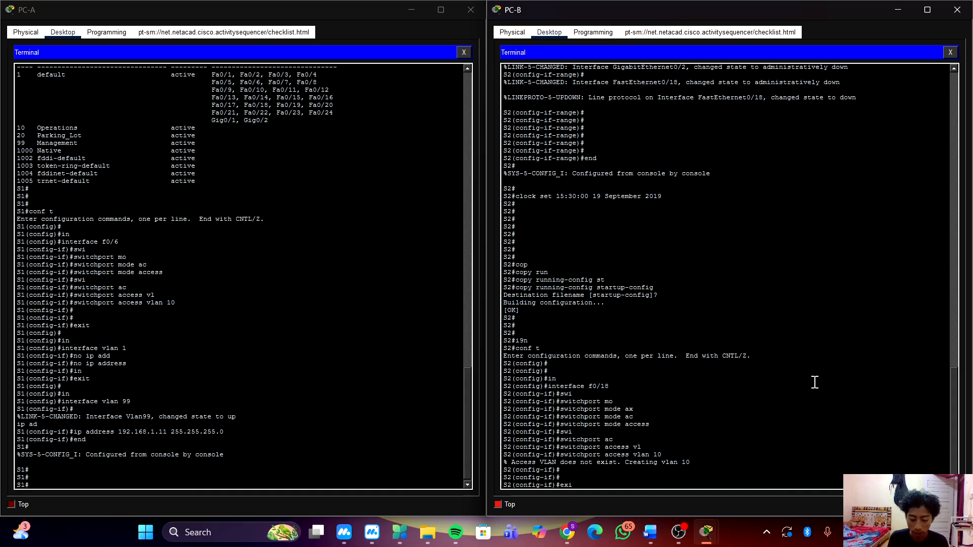
key(Return)
key(Return)
key(Return)
Remove the IP address from interface VLAN 1 on S2, and exit back to global configuration mode.
text(in)
key(Tab)
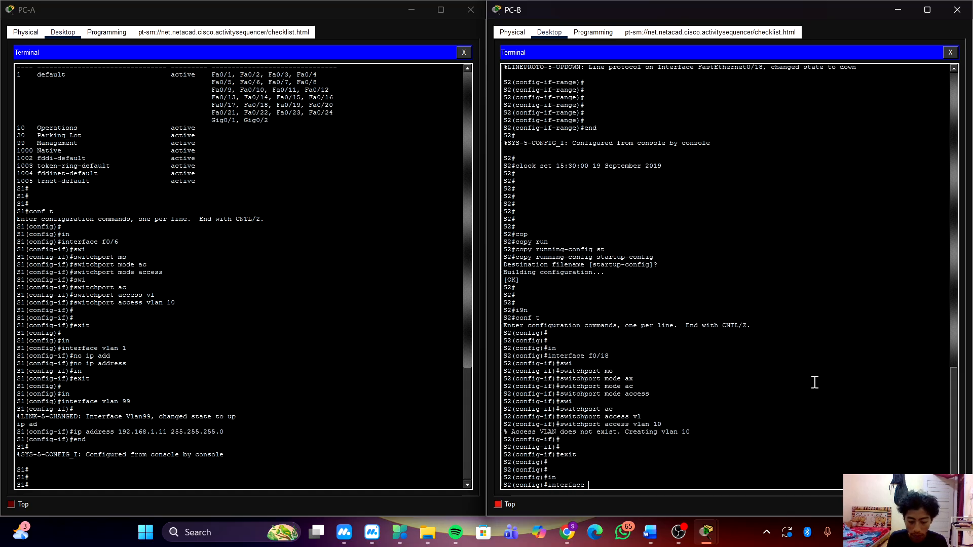
text(vla)
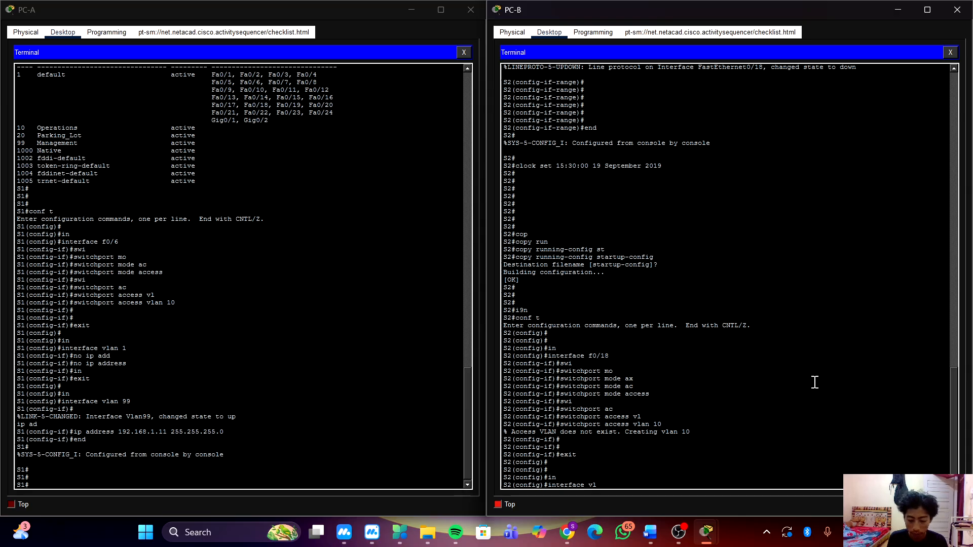
key(Tab)
text(1)
key(Return)
key(Return)
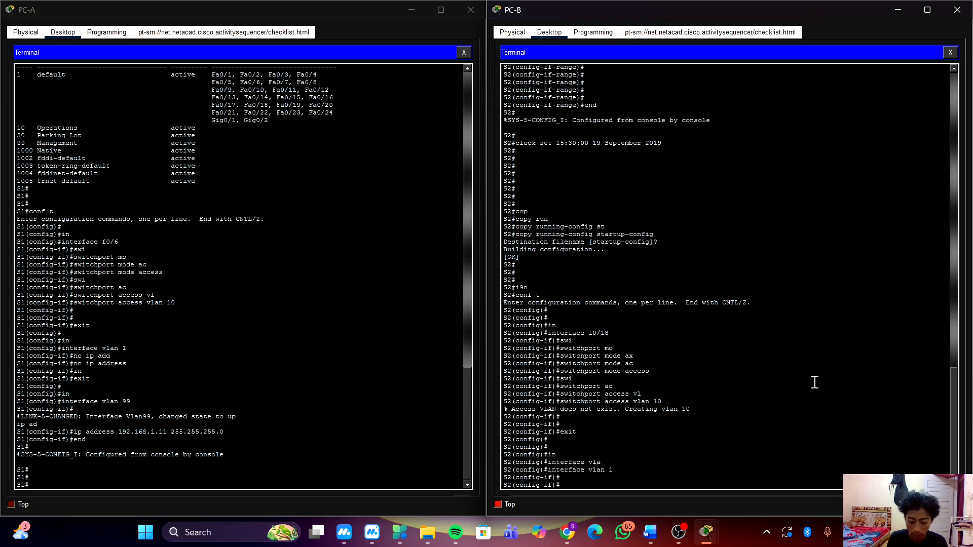
text(no ip)
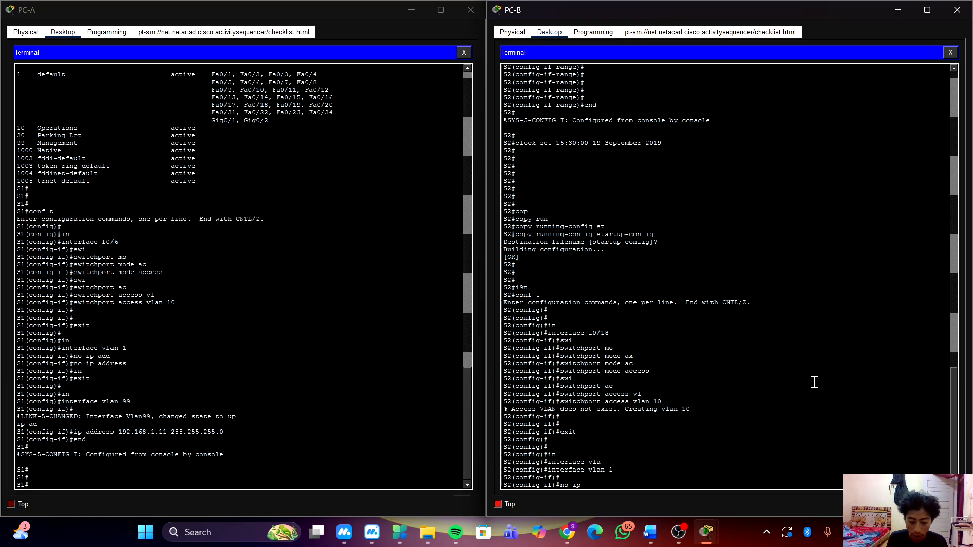
text( ad)
key(Tab)
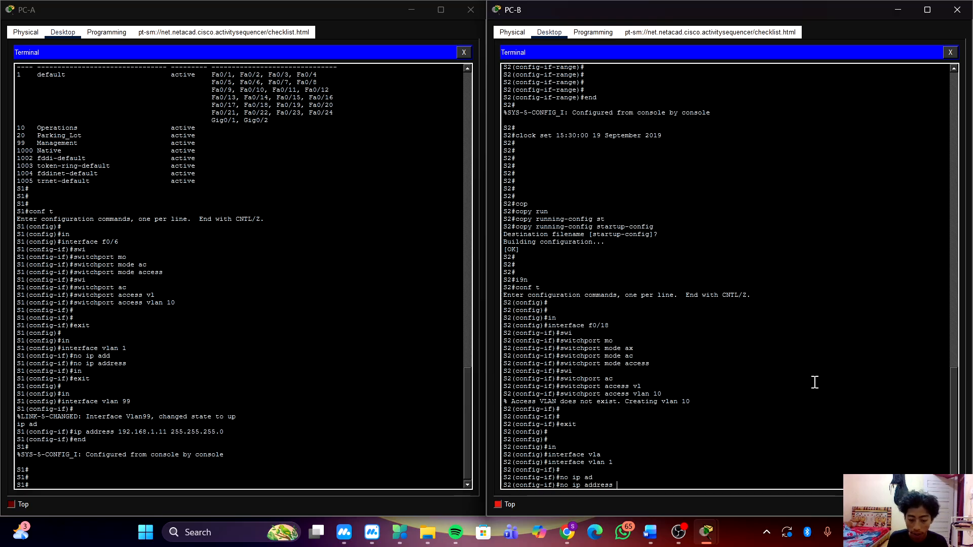
key(Return)
key(Return)
key(Return)
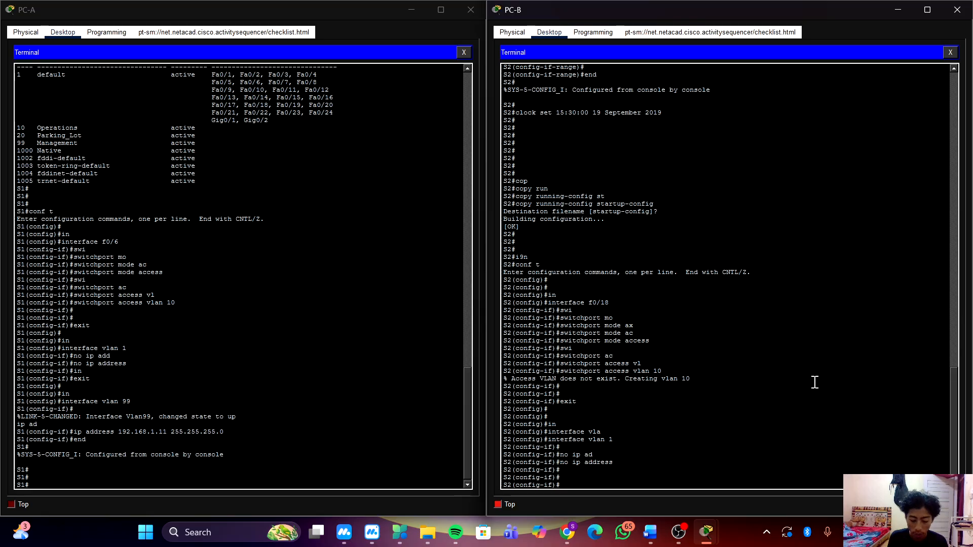
text(exit)
key(Return)
key(Return)
Give interface VLAN 99 on S2 the IP address 192.168.1.12 with subnet mask 255.255.255.0.
text(in)
key(Tab)
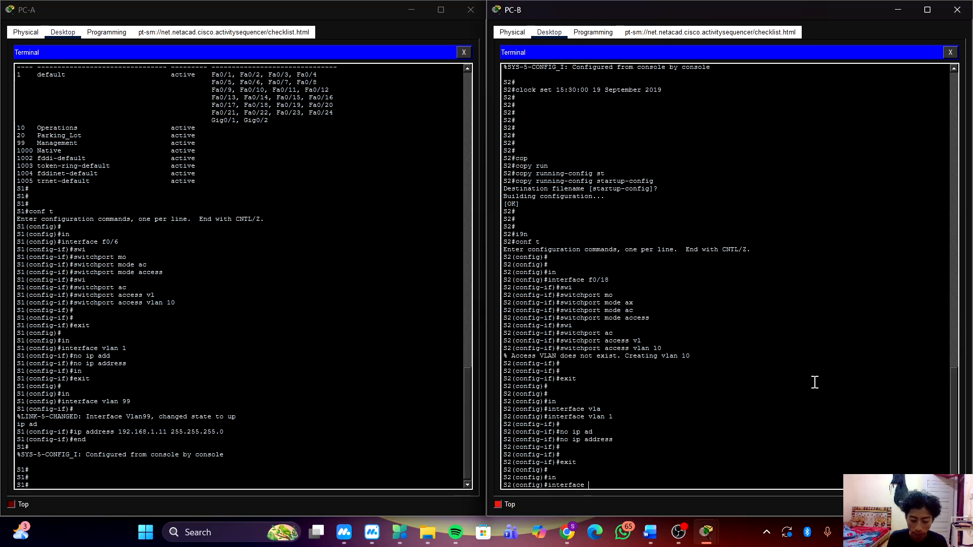
text(vl)
key(Tab)
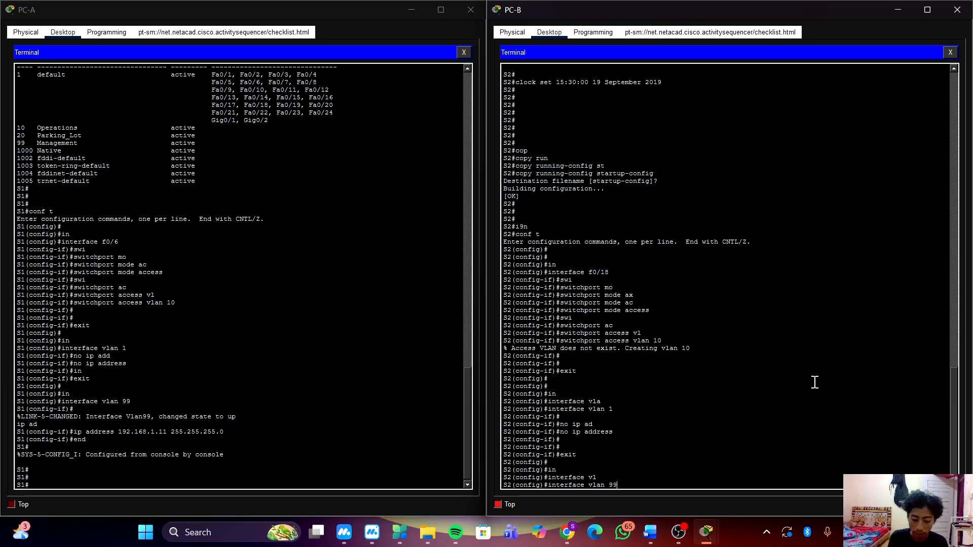
text(99)
key(Return)
text(ip address 192)
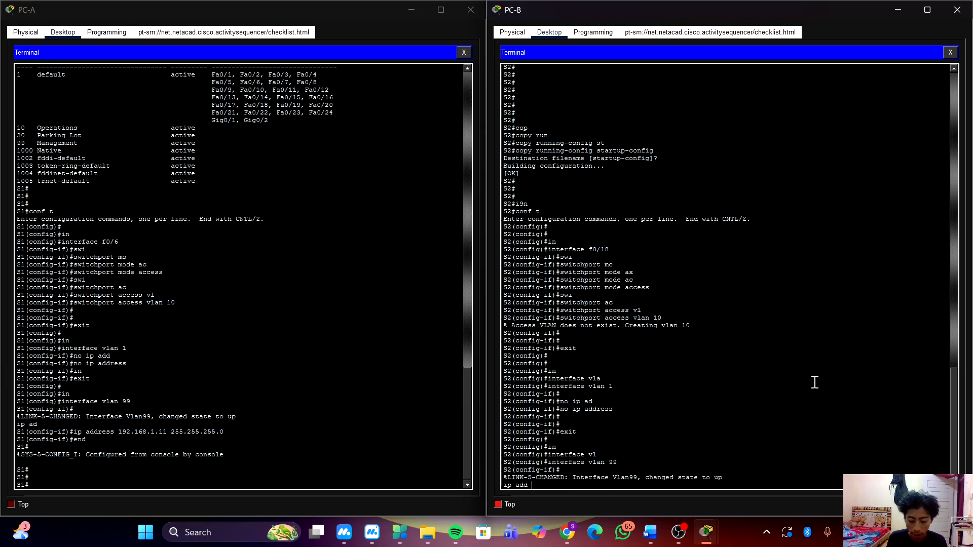
key(BackSpace)
key(BackSpace)
key(BackSpace)
key(BackSpace)
key(BackSpace)
key(BackSpace)
key(BackSpace)
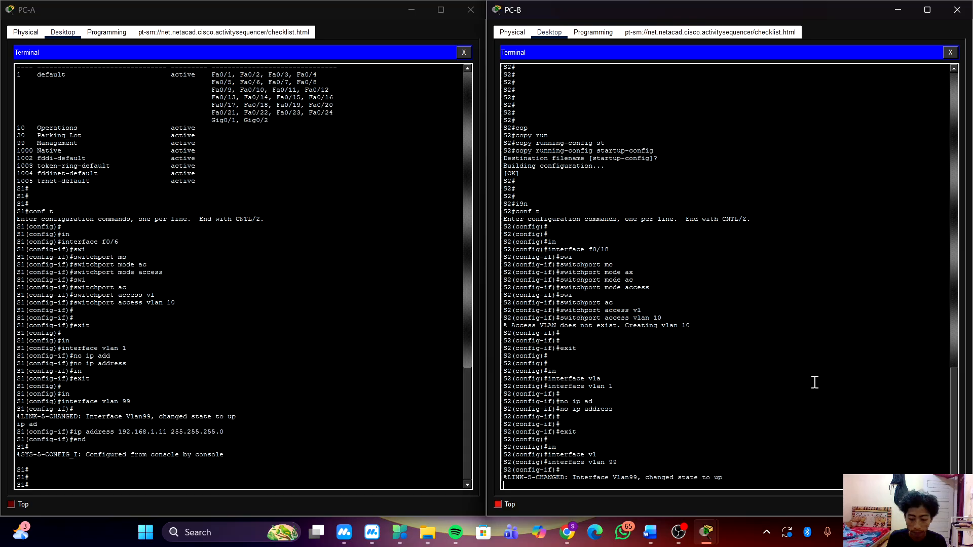
text(add)
key(Tab)
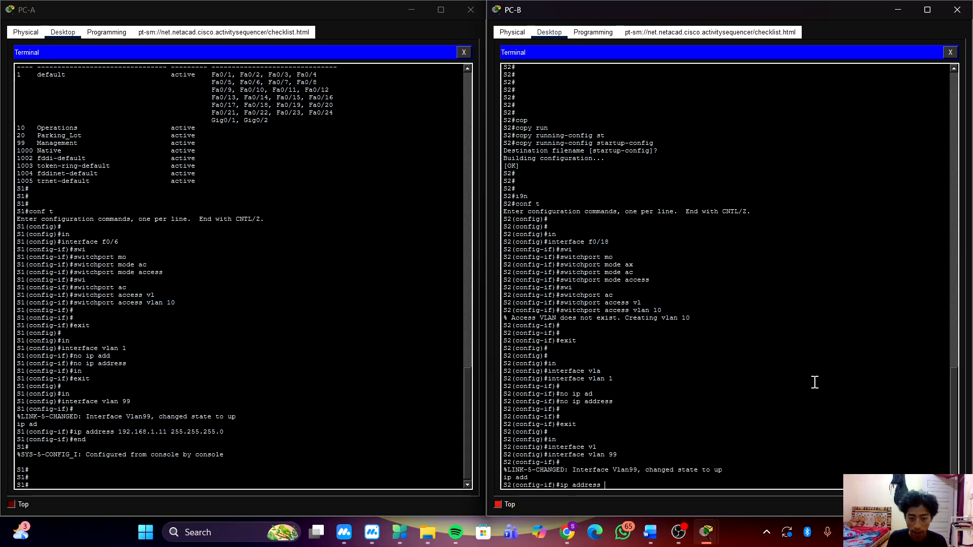
text(192)
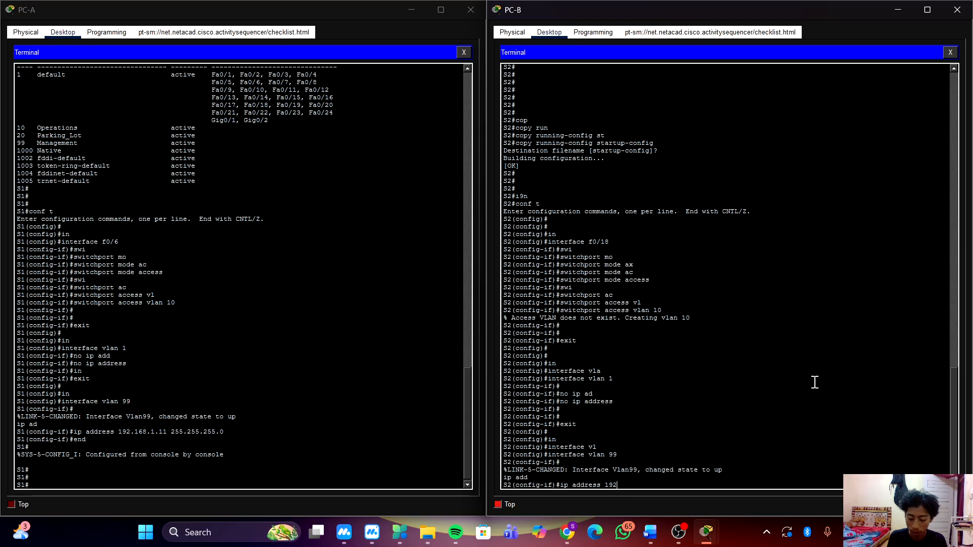
text(.168.1.)
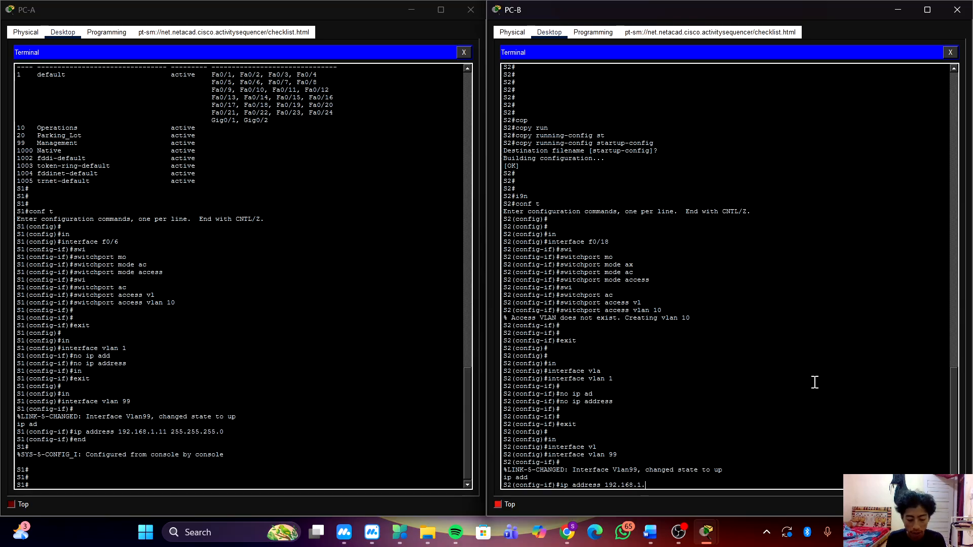
text(12 255.255.)
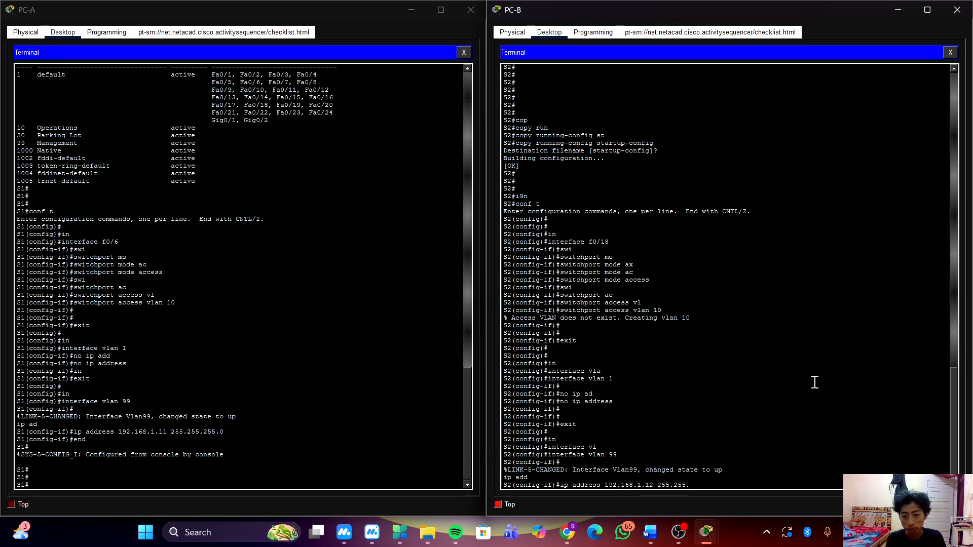
text(255.0)
key(Return)
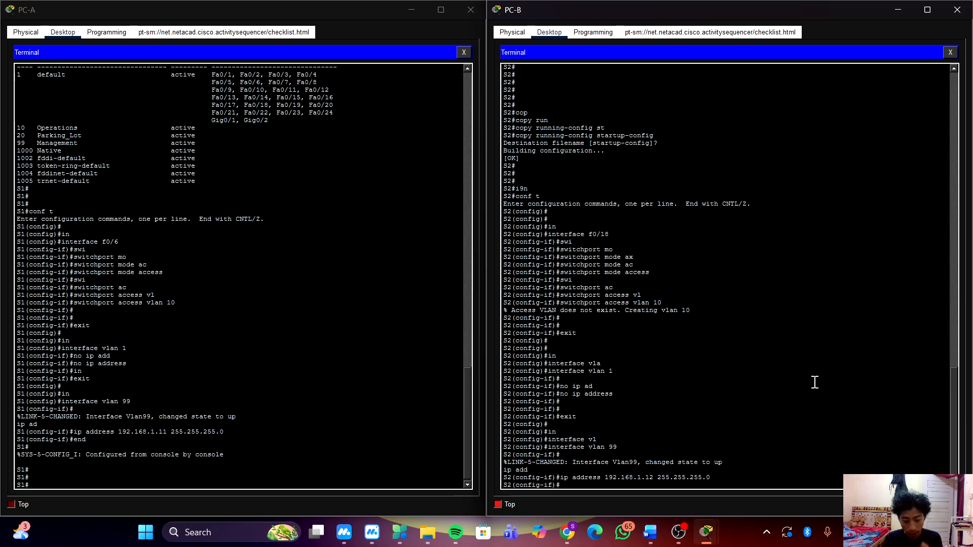
Return to PC-A's terminal and enter global configuration mode on S1.
click(397, 336)
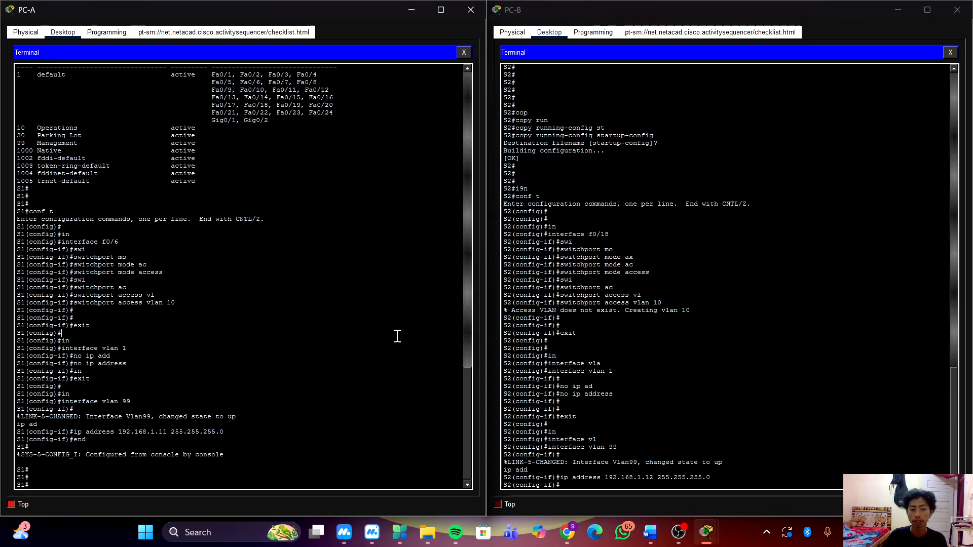
click(394, 377)
text(sho)
key(BackSpace)
key(BackSpace)
key(BackSpace)
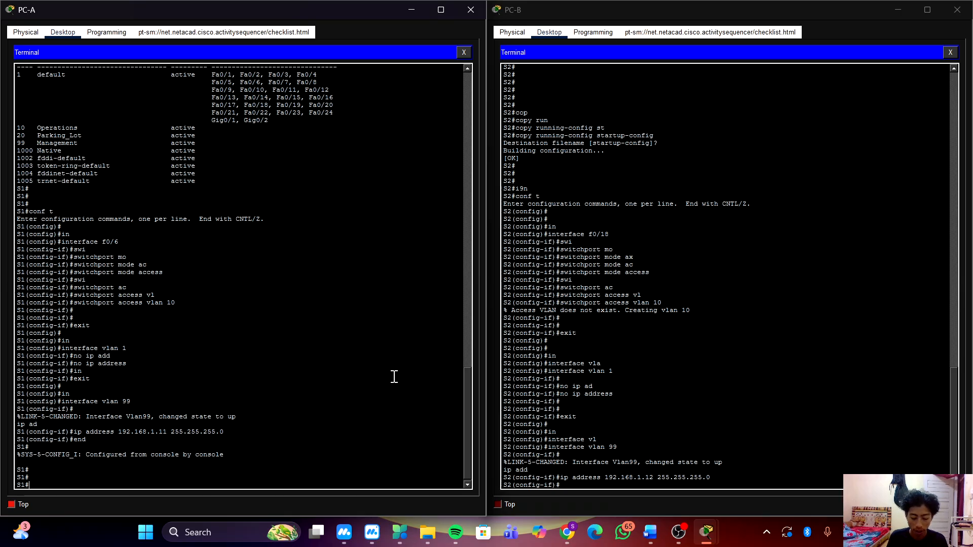
text(coin)
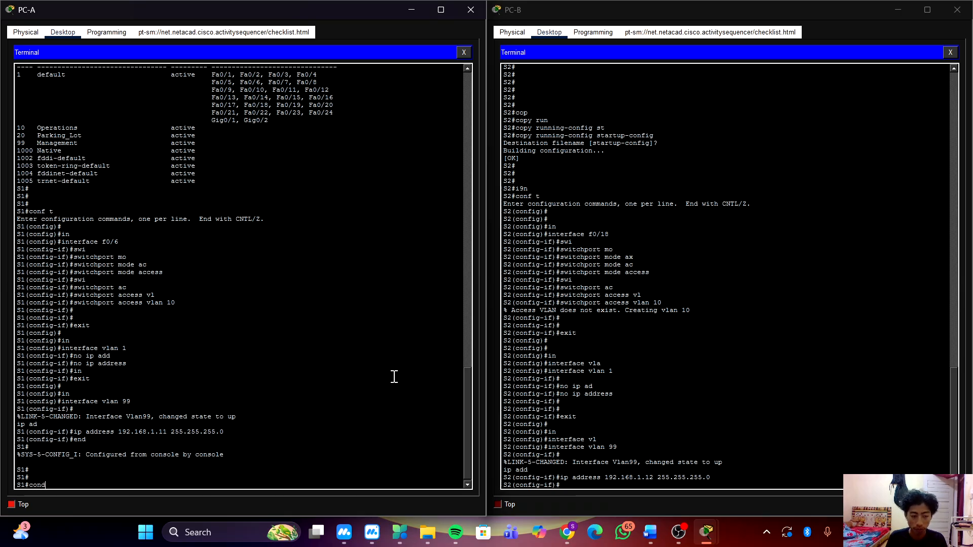
key(BackSpace)
key(BackSpace)
key(BackSpace)
key(BackSpace)
text(coinf t)
key(Return)
key(Return)
key(Return)
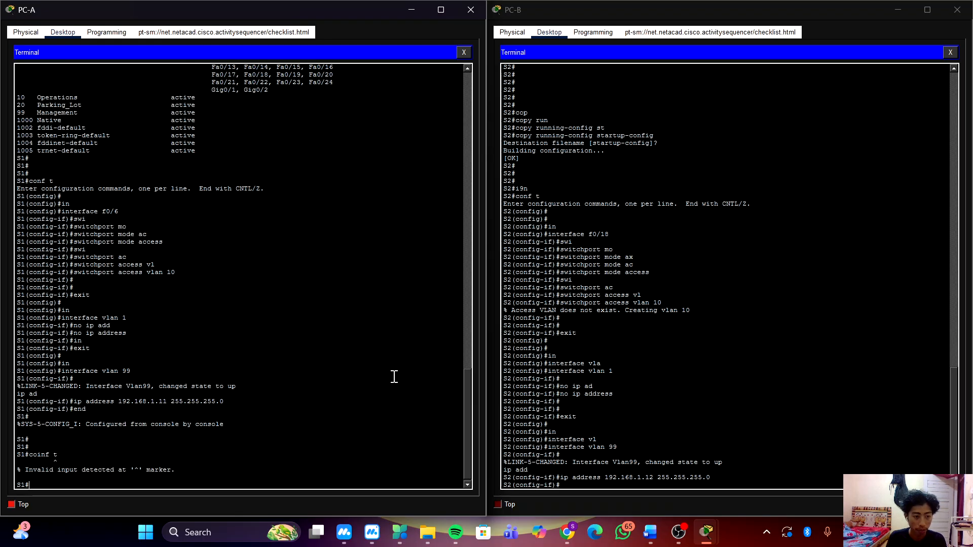
text(conf t)
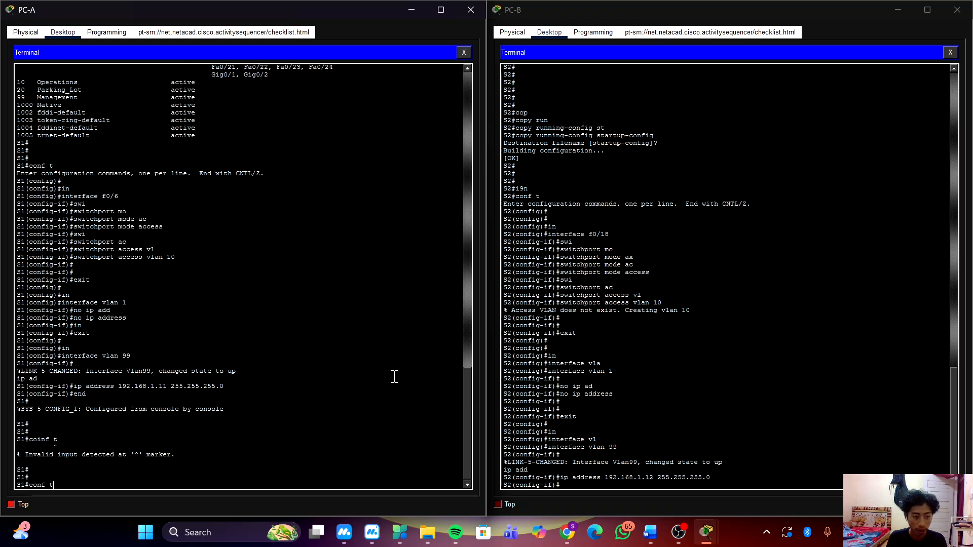
key(Return)
key(Return)
key(Return)
Set S1's interface range f0/11-24 to switchport access mode.
text(in)
key(Tab)
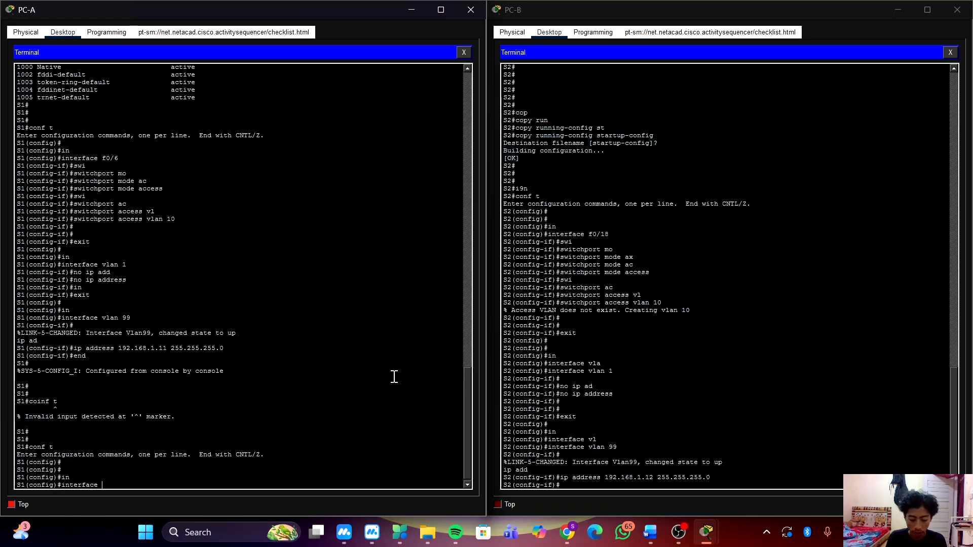
text(r)
key(Tab)
text(f0)
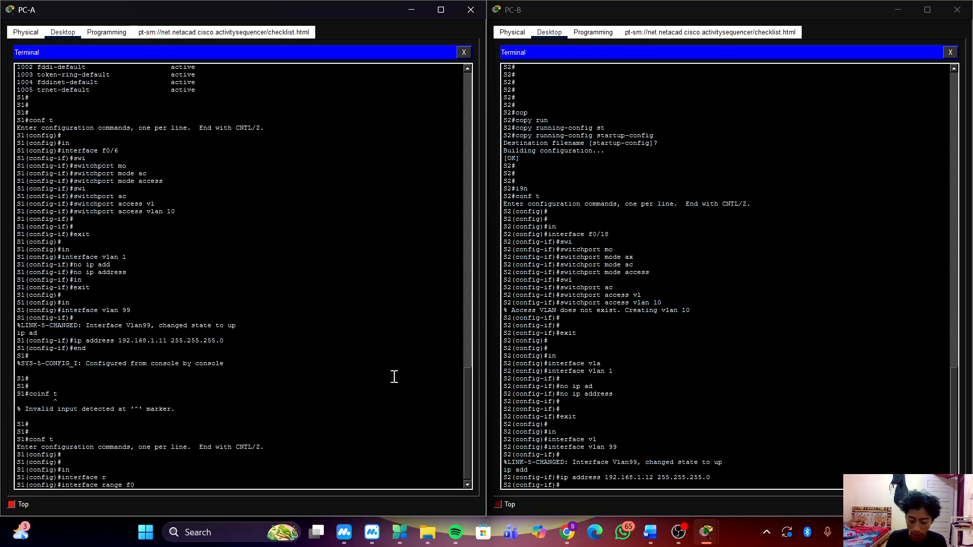
text(/11)
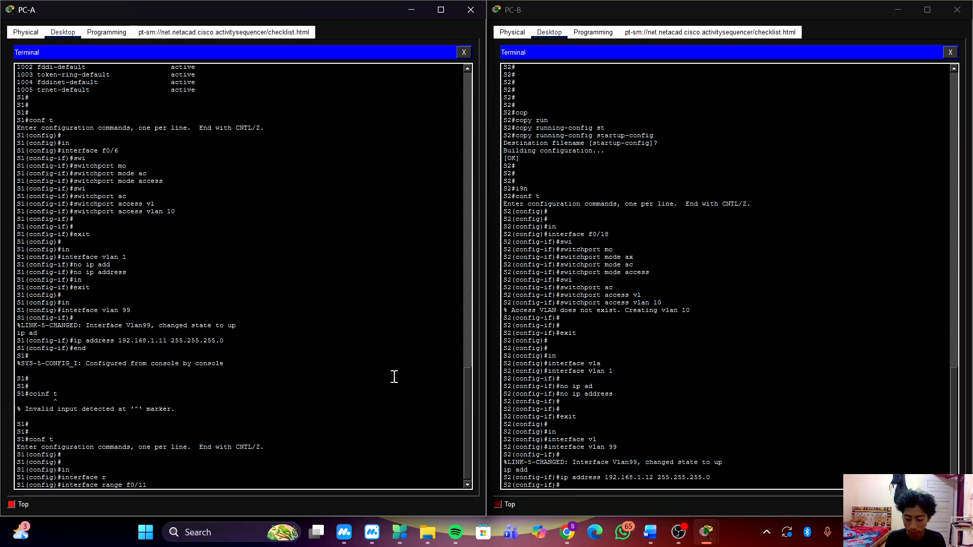
text(-24)
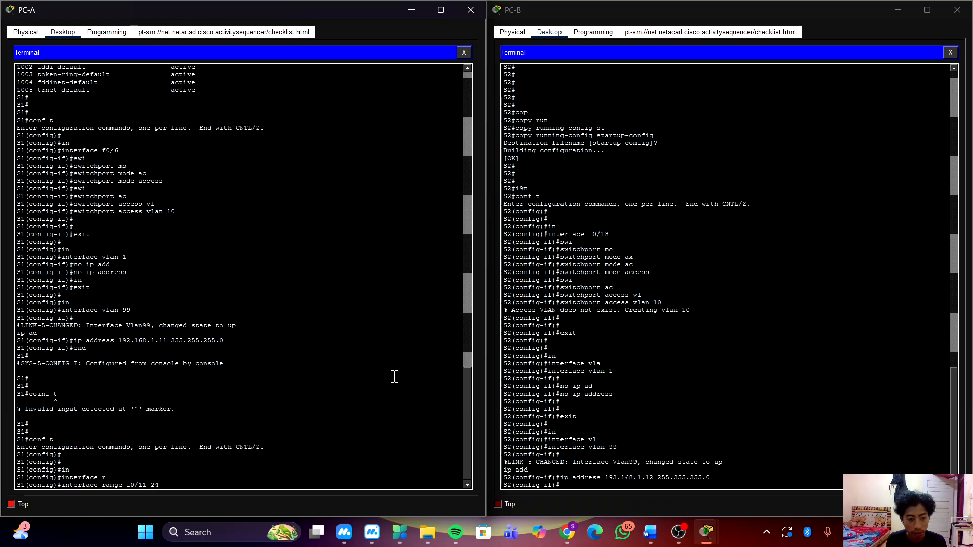
key(Return)
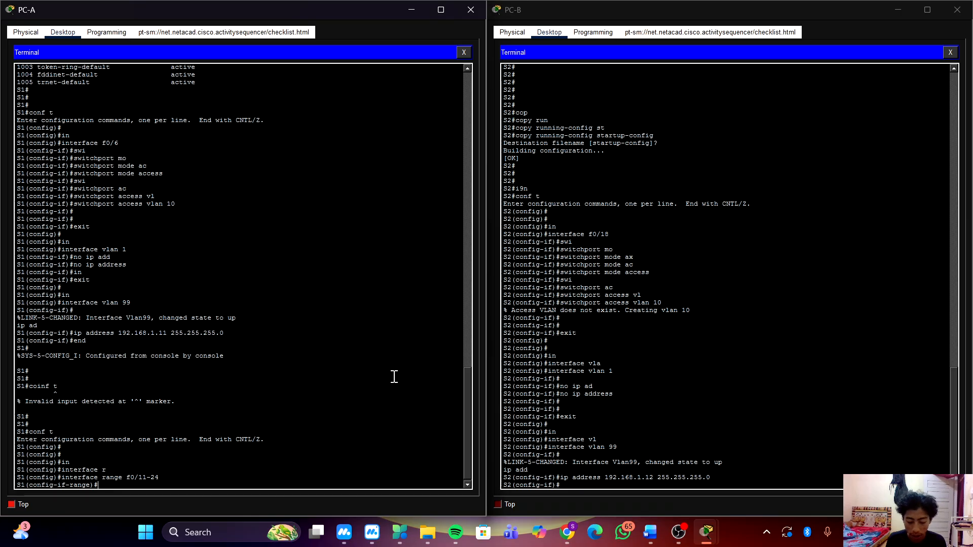
text(swi)
key(Tab)
text(mo)
key(Tab)
text(a)
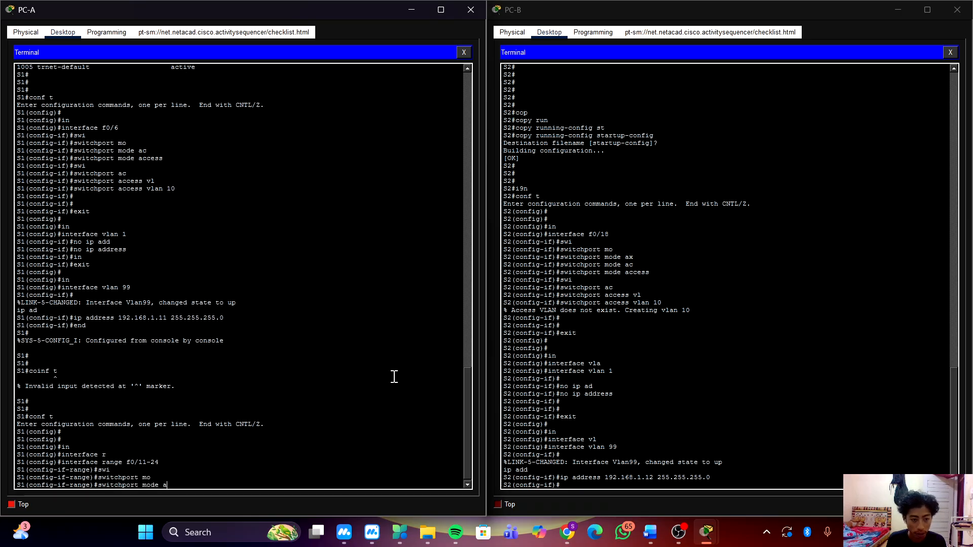
key(Tab)
key(Return)
Assign the selected S1 interface range to access VLAN 99, and return to privileged EXEC mode.
text(swi)
key(Tab)
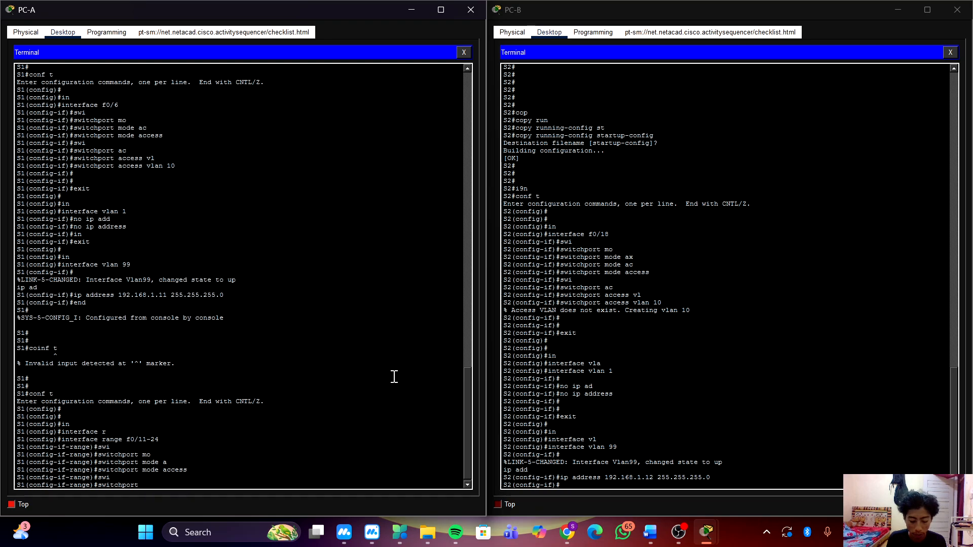
text(ac)
key(Tab)
text(vl)
key(Tab)
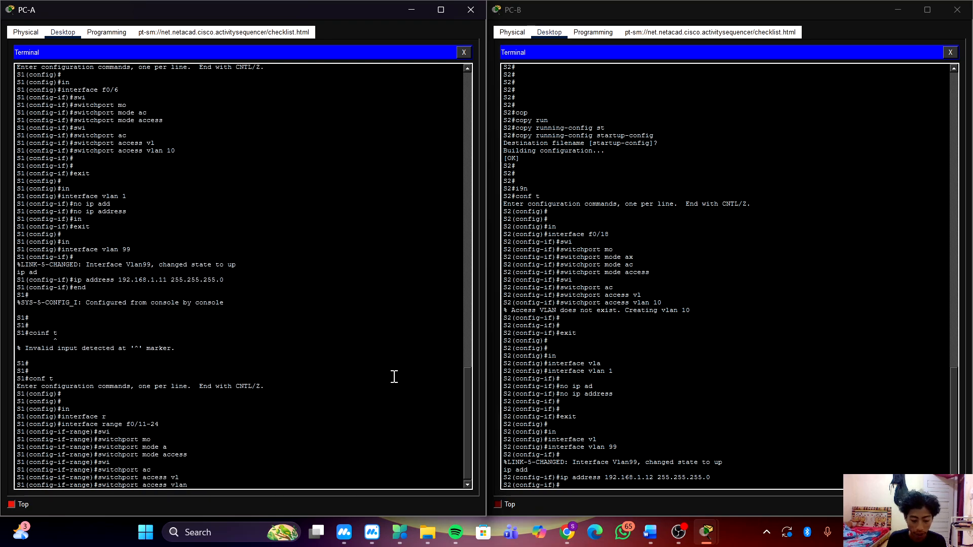
text(99)
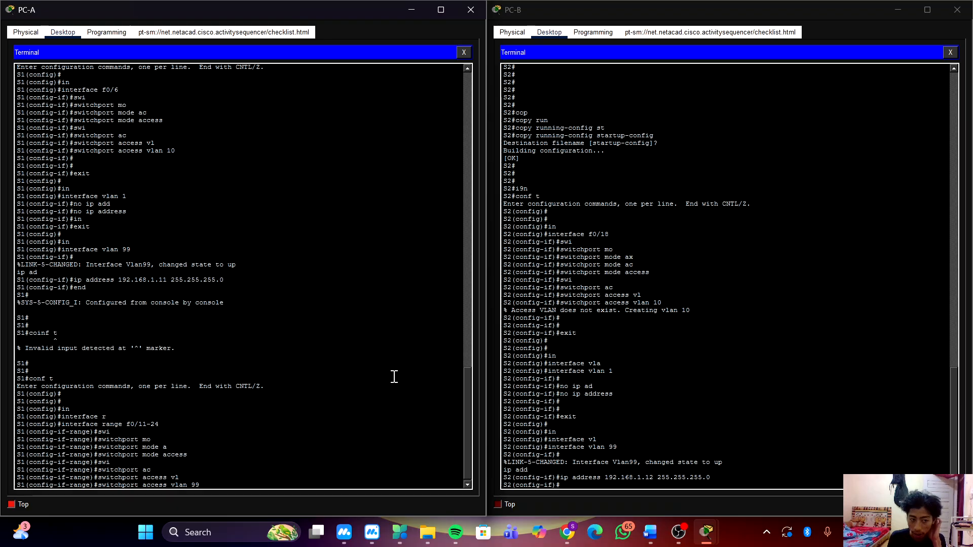
key(Return)
key(Return)
key(Return)
text(end)
key(Return)
key(Return)
key(Return)
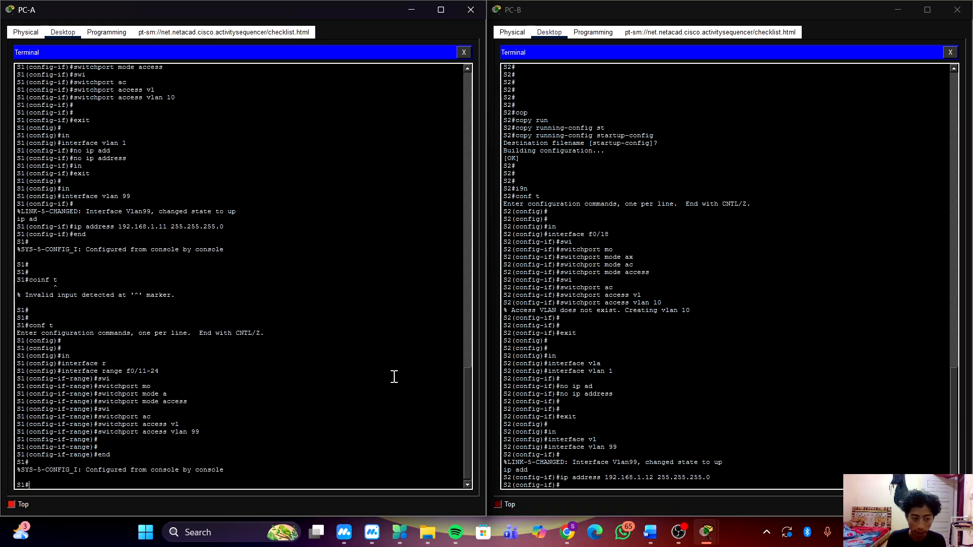
key(Return)
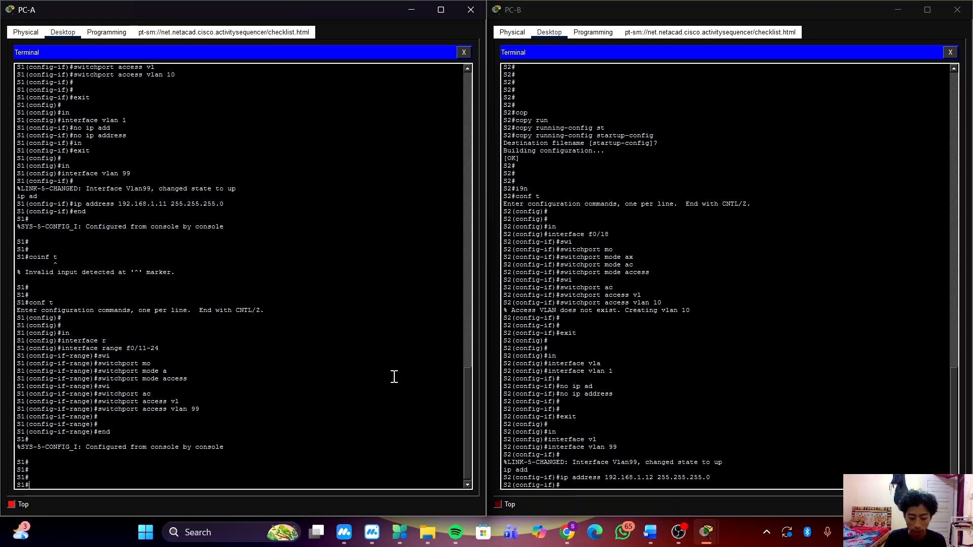
Enter global configuration mode on S1 again.
text(conf t)
key(Return)
key(Return)
key(Return)
key(Return)
key(Return)
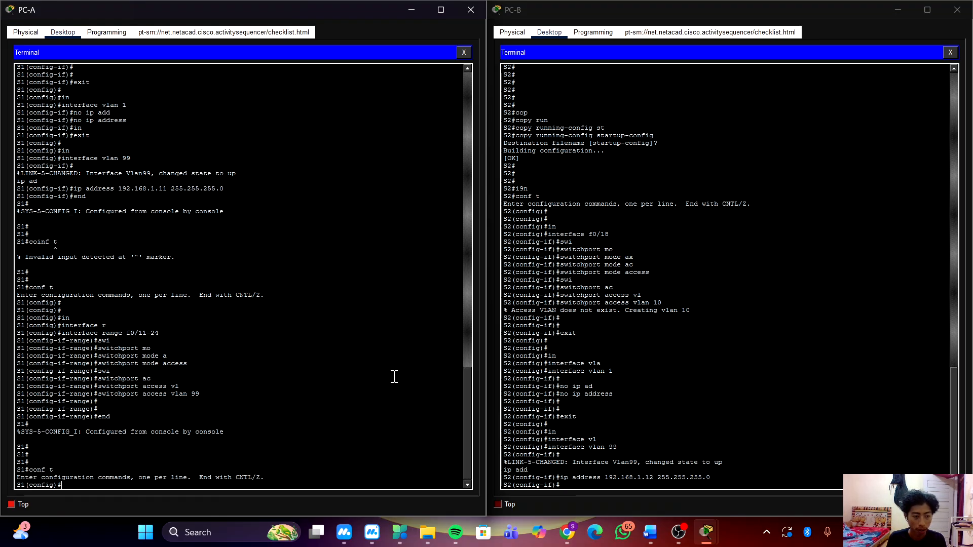
text(i)
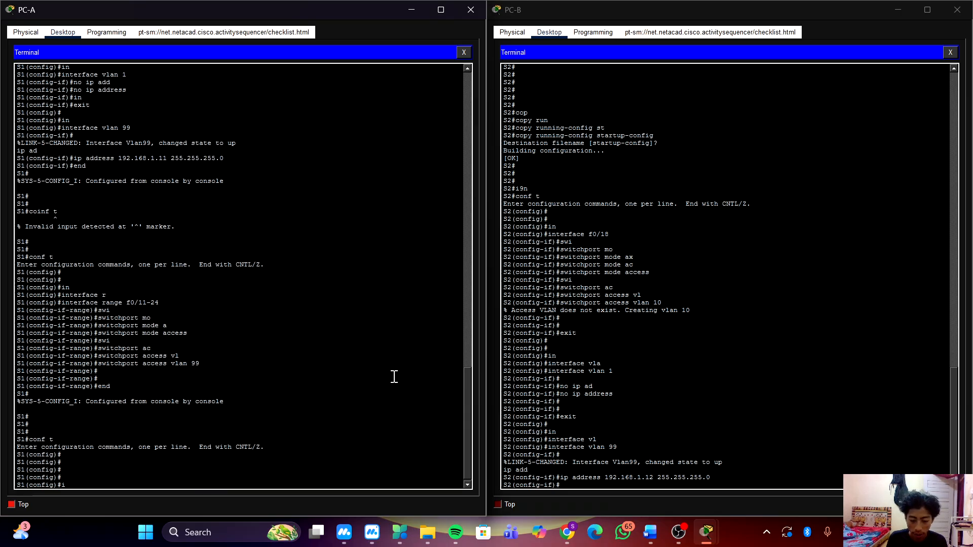
key(BackSpace)
text(in)
key(Tab)
text(f)
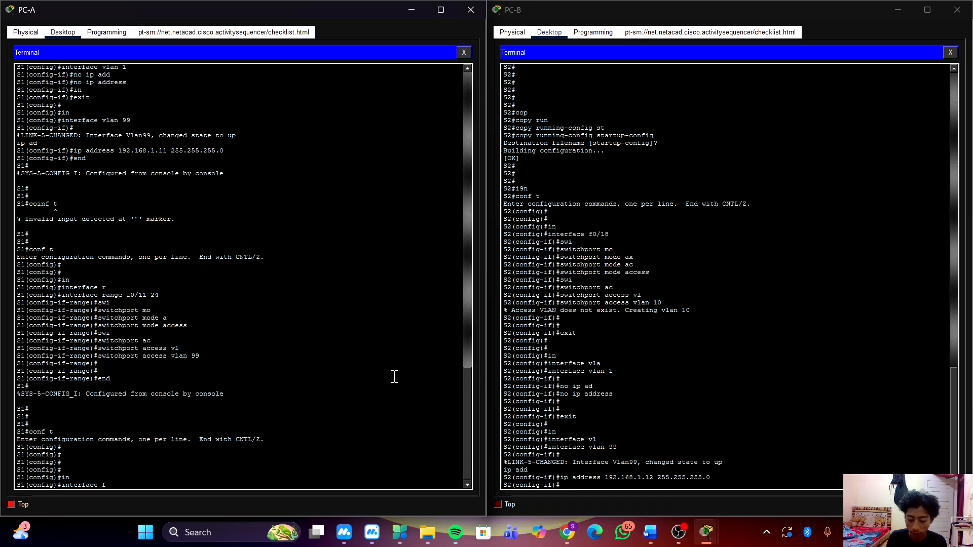
text(0/2)
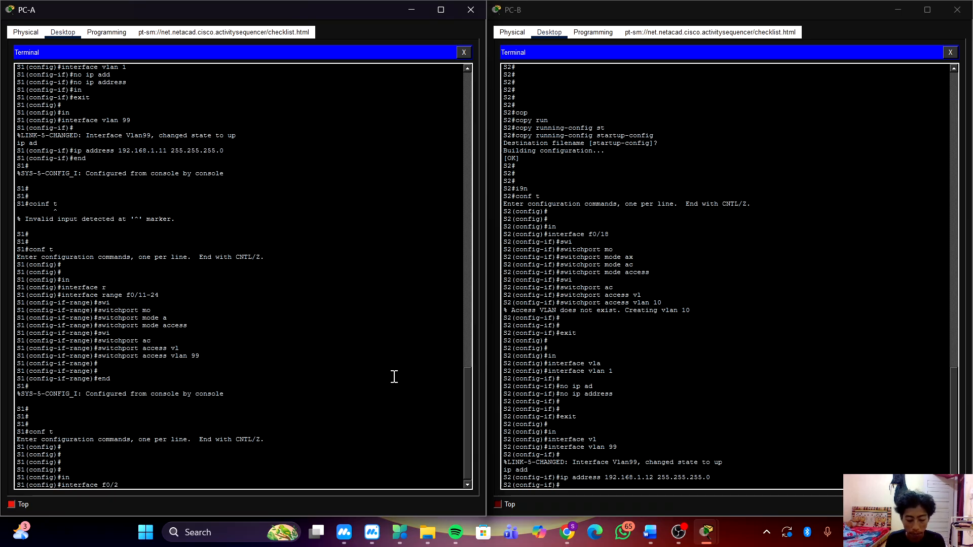
text(4)
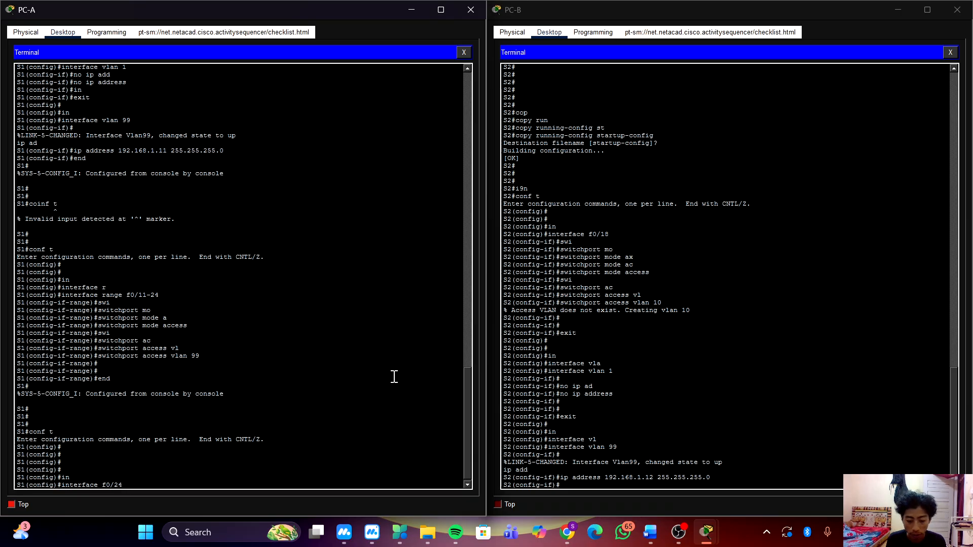
key(Return)
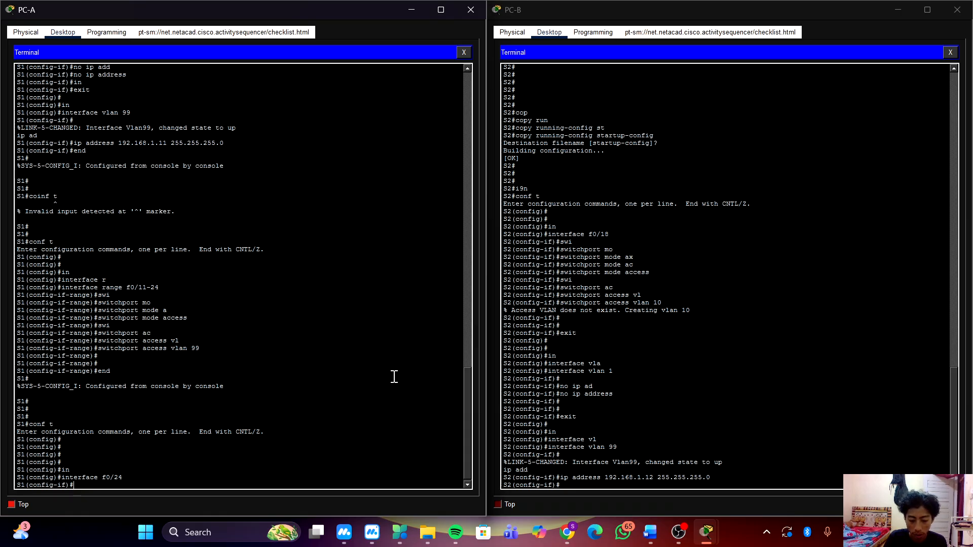
text(s)
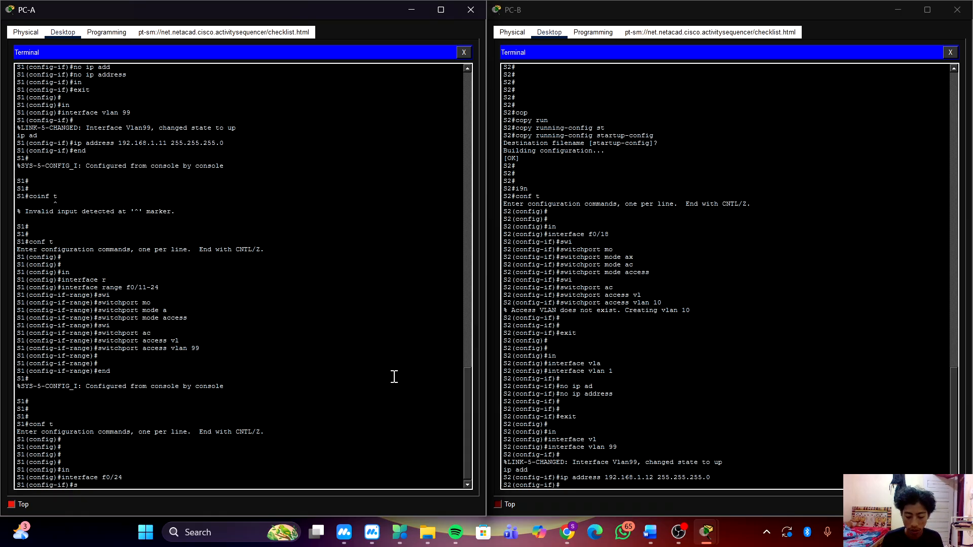
text(wi)
key(Tab)
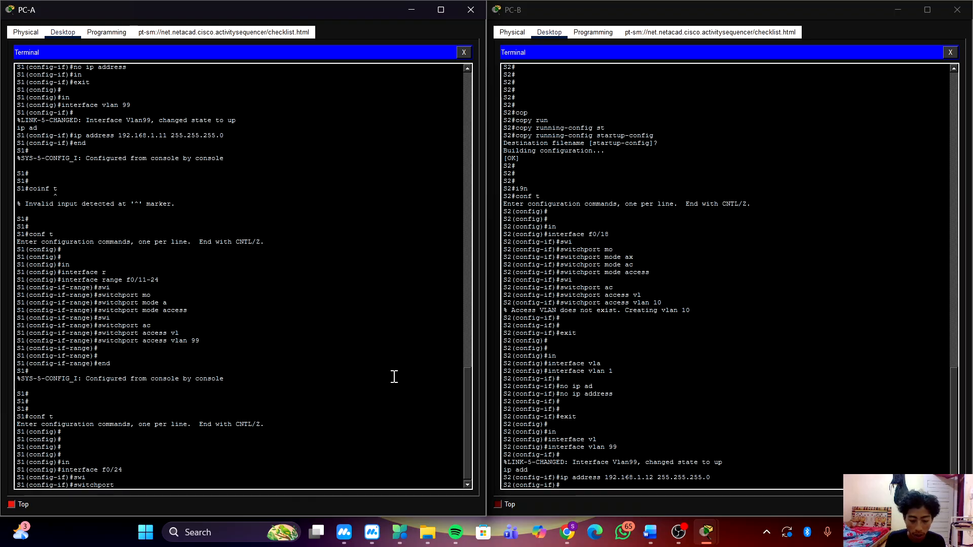
key(BackSpace)
key(BackSpace)
key(BackSpace)
key(BackSpace)
key(BackSpace)
key(BackSpace)
key(BackSpace)
key(BackSpace)
key(BackSpace)
key(BackSpace)
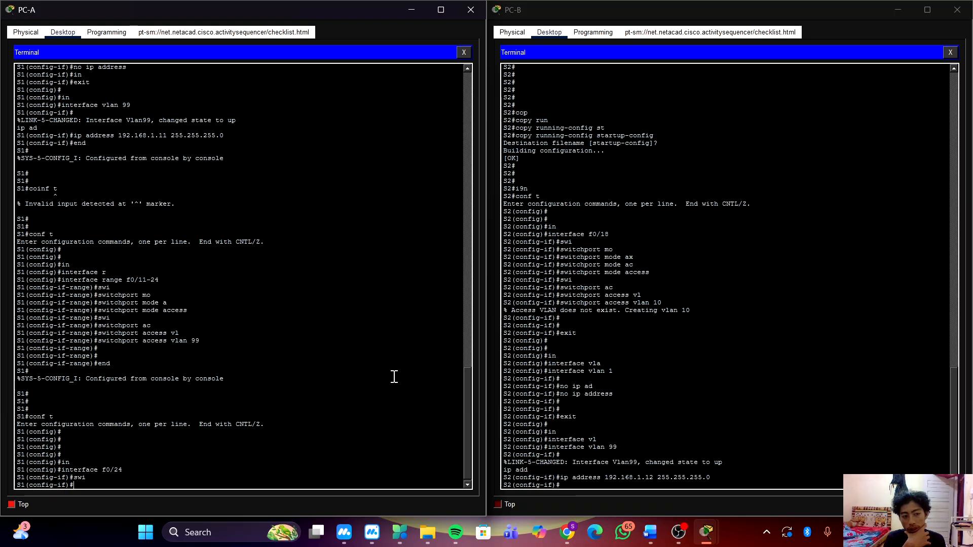
text(swi)
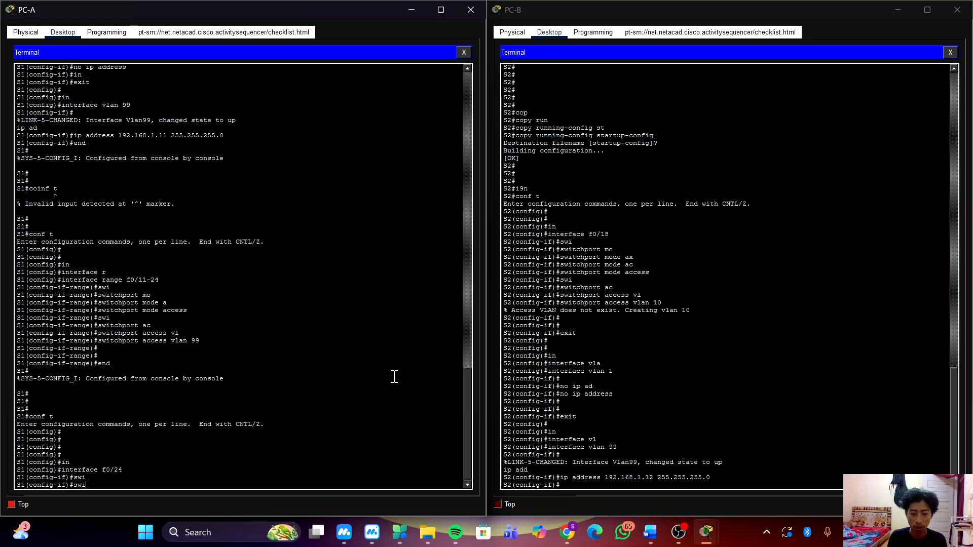
key(Tab)
text(acq)
key(Tab)
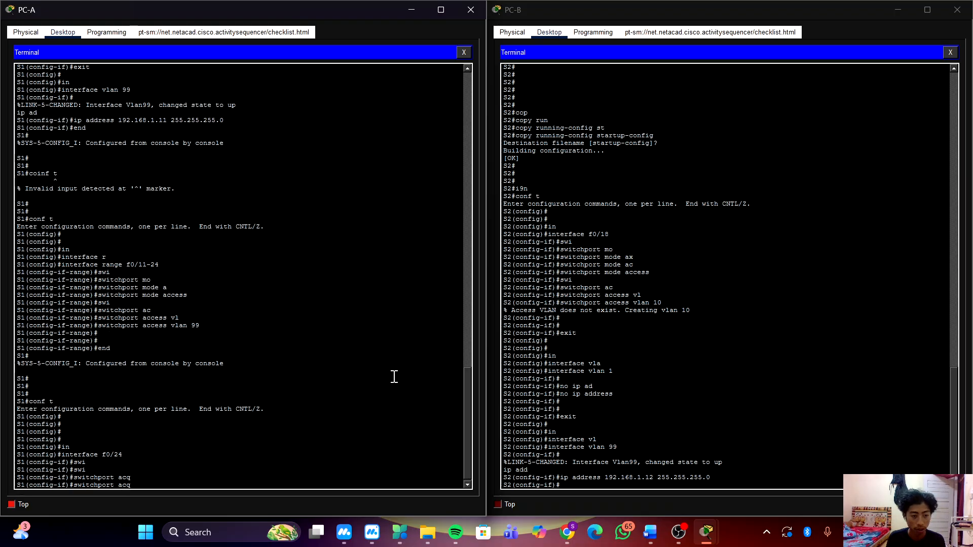
key(BackSpace)
key(Tab)
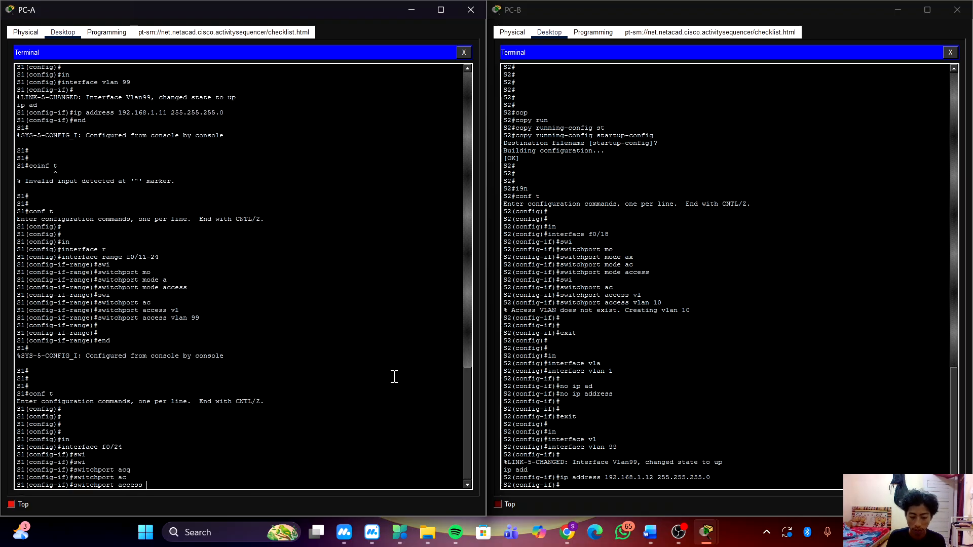
key(BackSpace)
key(BackSpace)
key(BackSpace)
key(BackSpace)
key(BackSpace)
key(BackSpace)
key(BackSpace)
key(BackSpace)
key(BackSpace)
key(BackSpace)
key(BackSpace)
key(BackSpace)
key(BackSpace)
key(BackSpace)
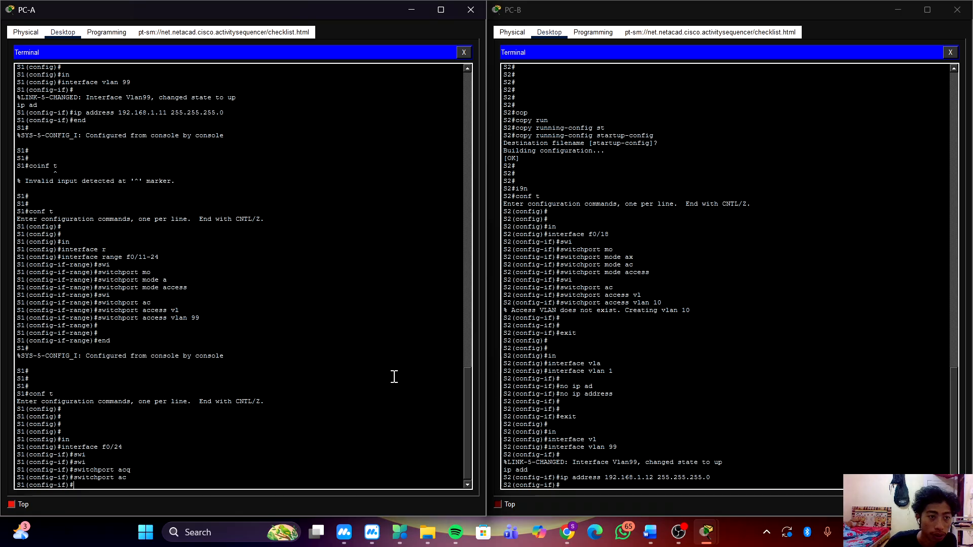
Review the earlier VLAN and port range commands in S1's terminal history.
scroll(322, 367, up, 1)
scroll(322, 366, up, 2)
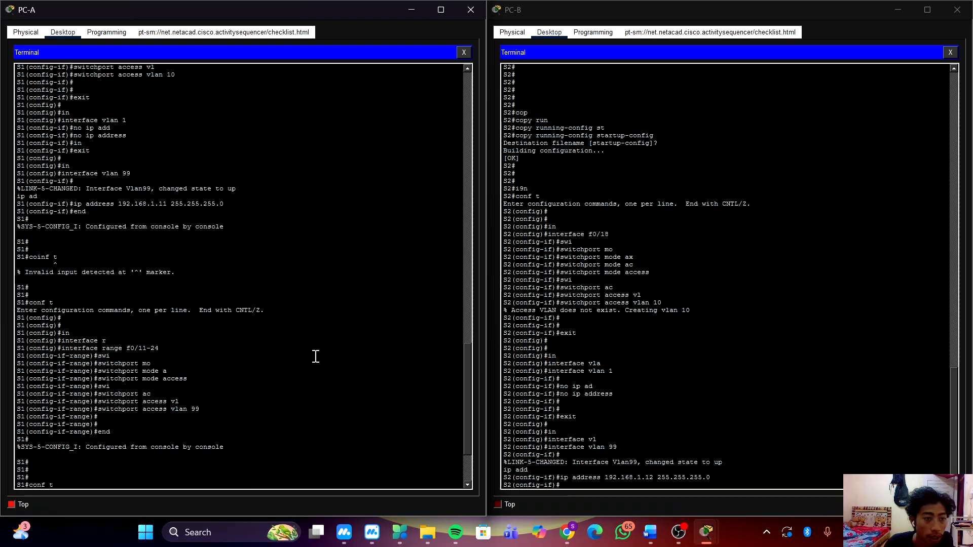
scroll(264, 356, down, 1)
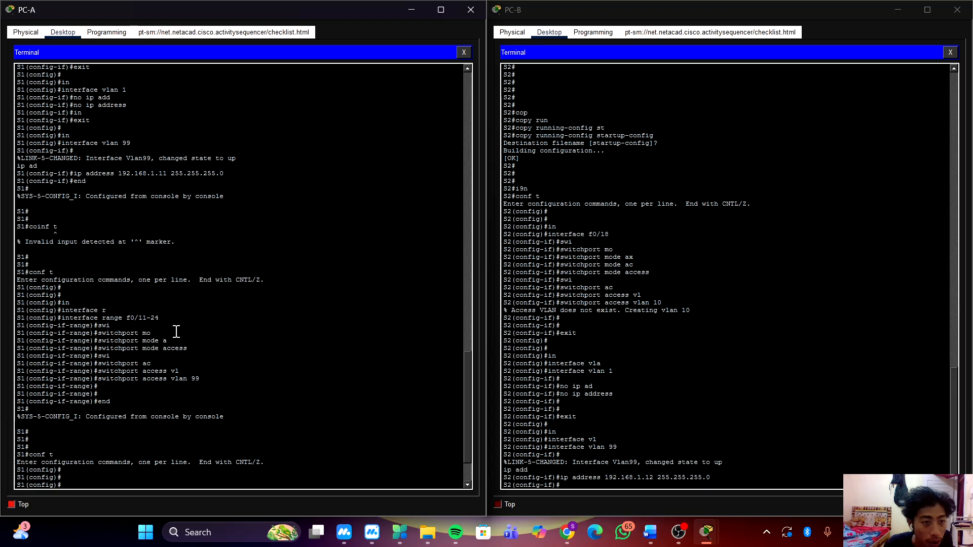
scroll(191, 326, up, 1)
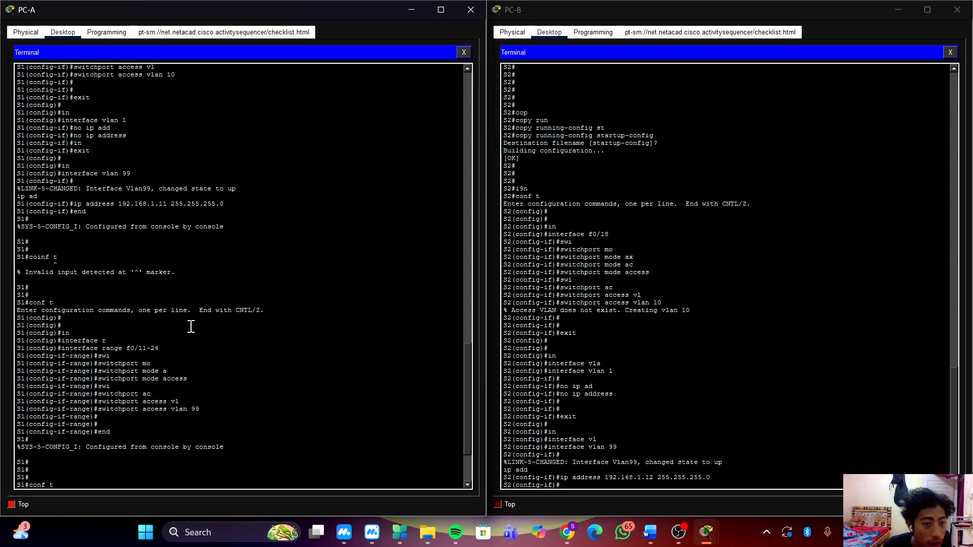
scroll(191, 327, up, 4)
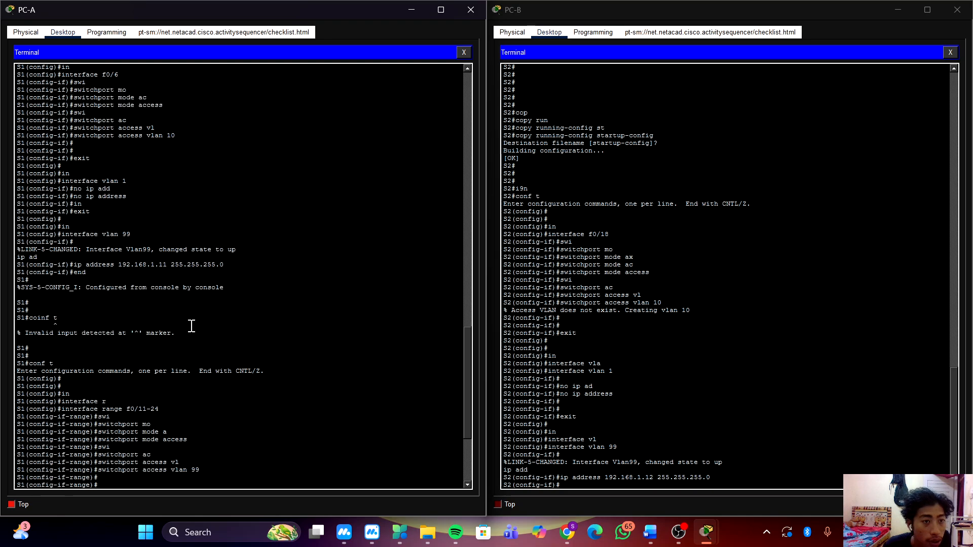
scroll(191, 326, down, 1)
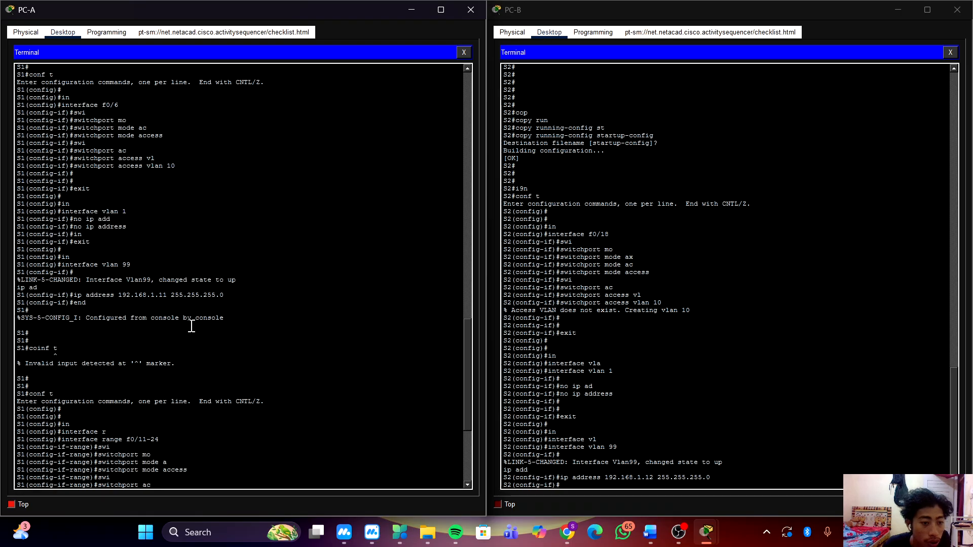
scroll(191, 327, down, 6)
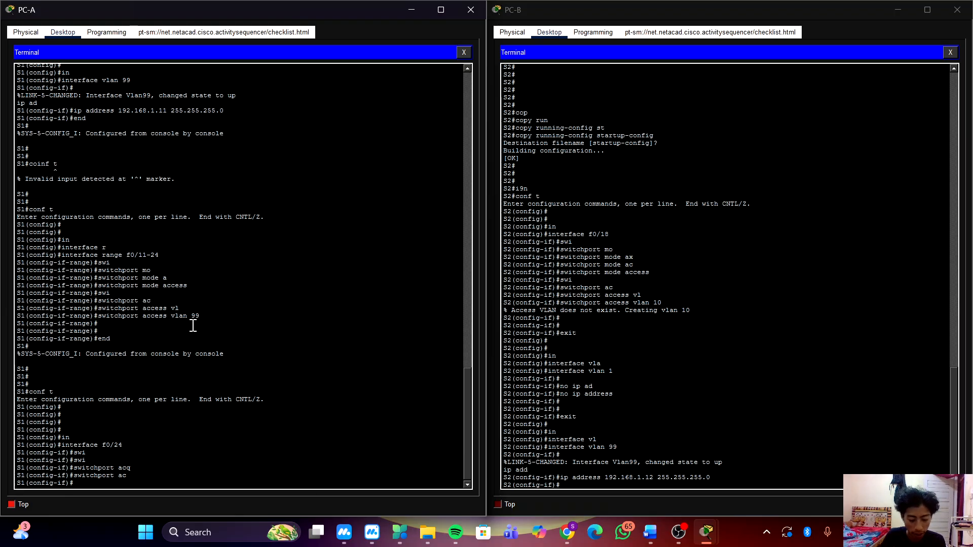
Leave the f0/24 interface configuration and return to global configuration mode on S1.
text(in)
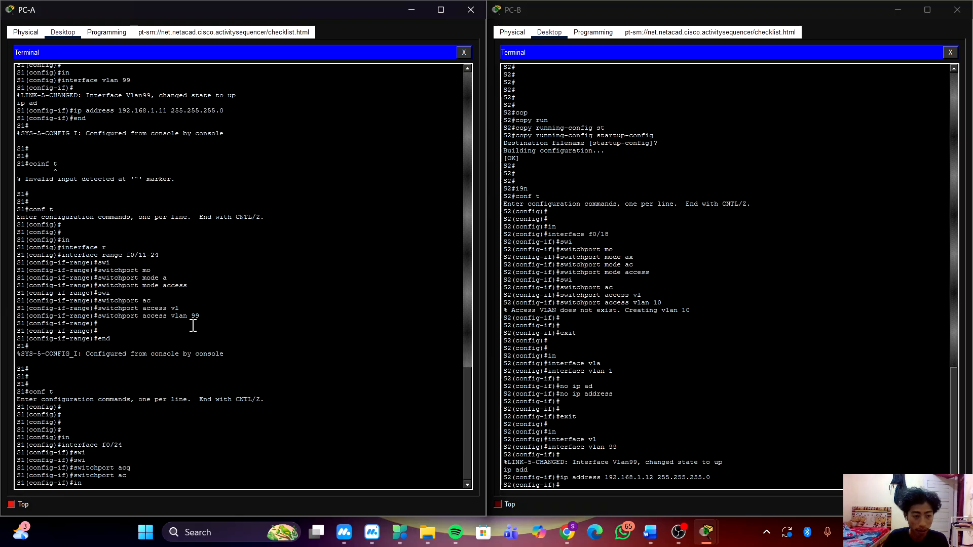
key(Return)
text(exit)
key(Return)
key(Return)
key(Return)
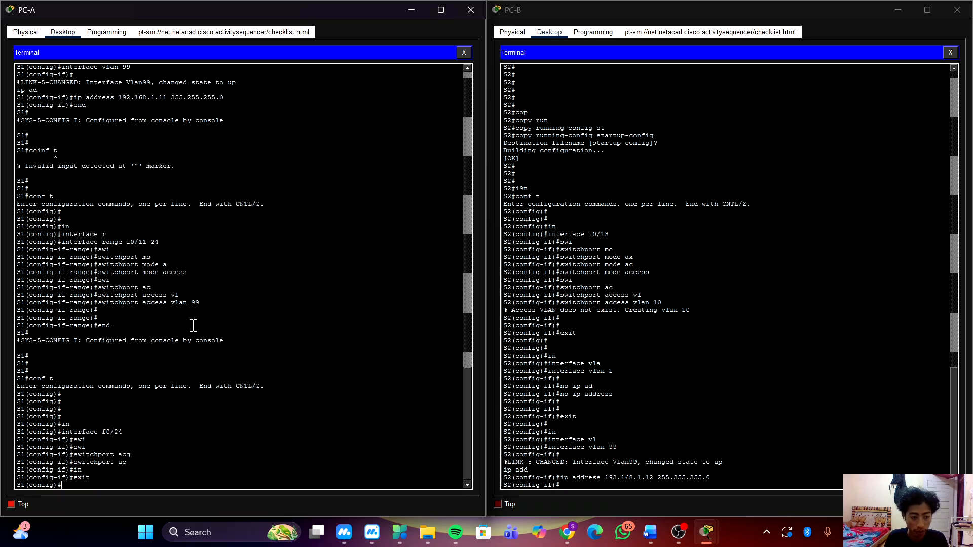
Enter configuration mode on S1 for the interface range f0/11, f0/21.
text(in)
key(Tab)
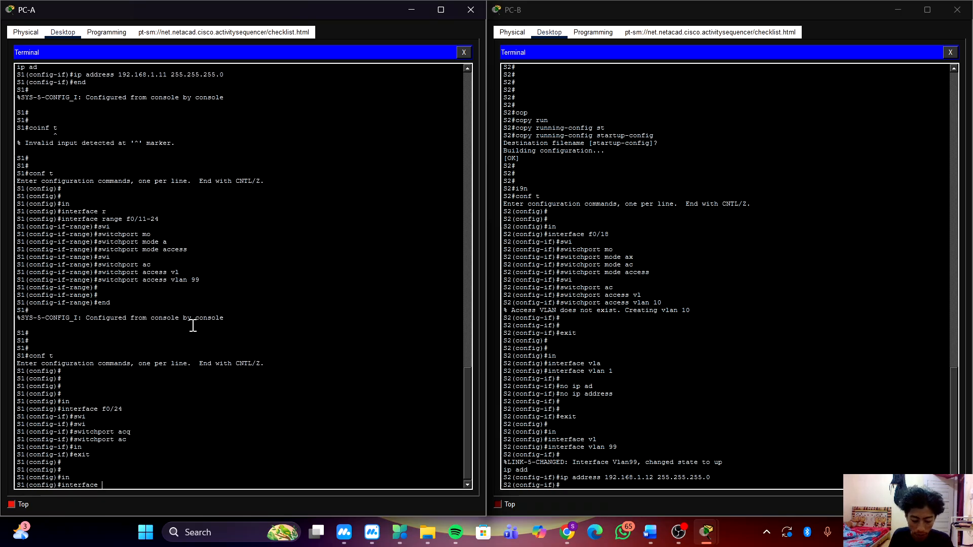
text(r)
key(Tab)
text(f0)
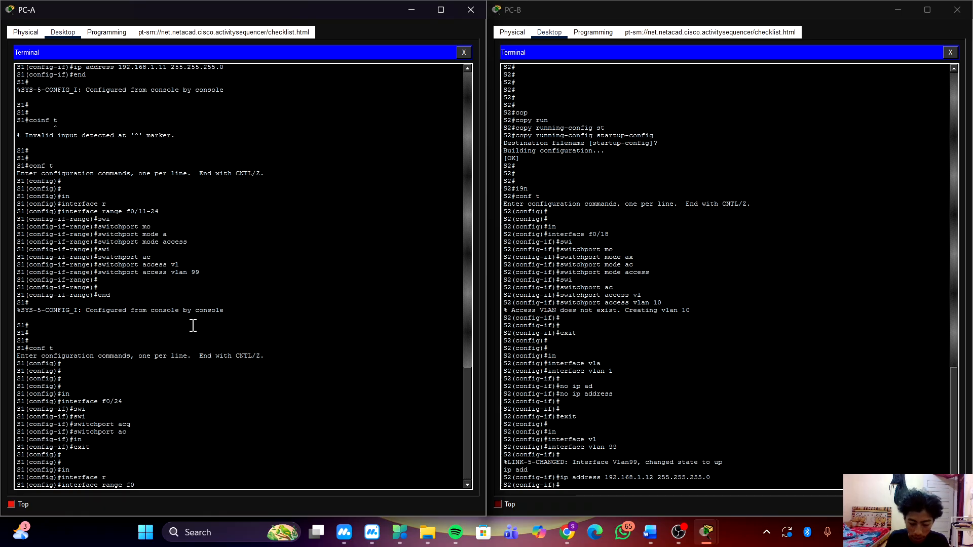
text(/)
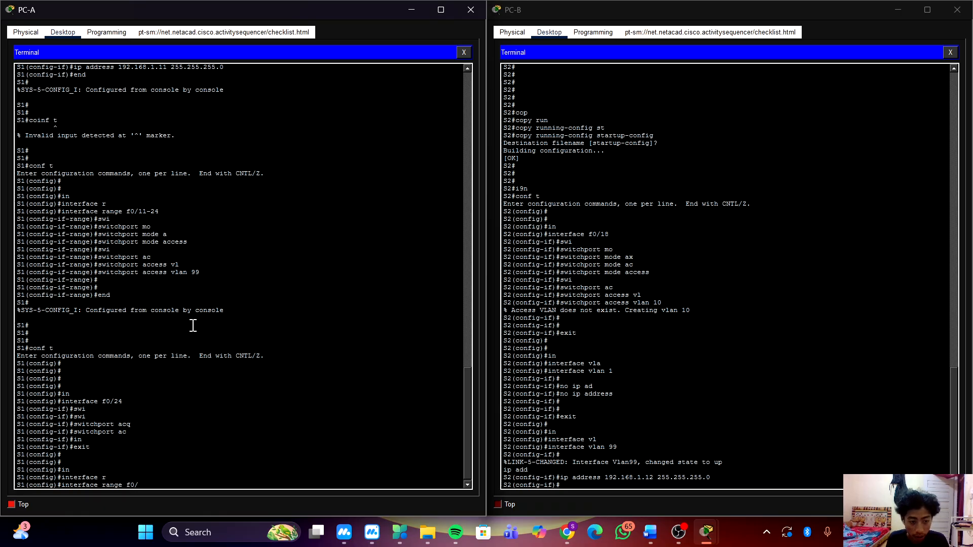
text(11)
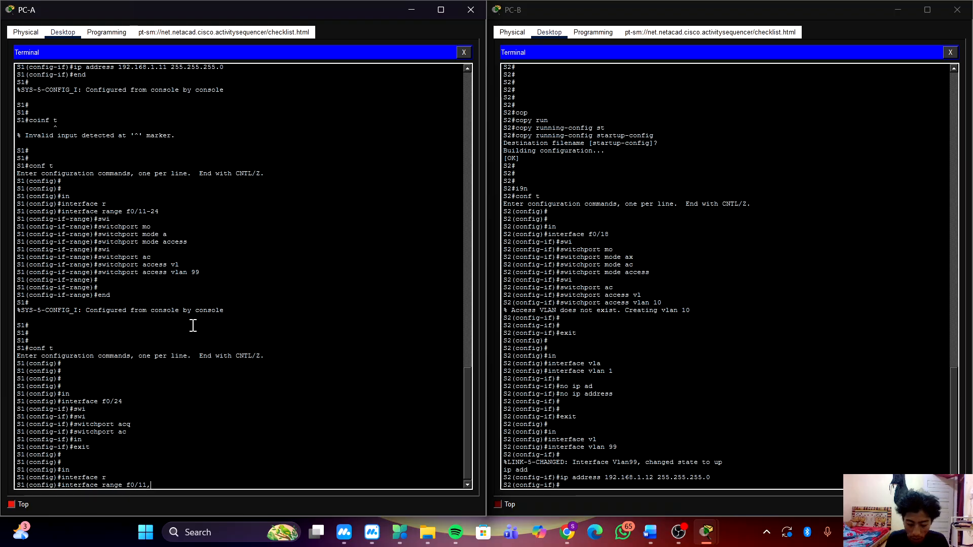
text(, f0/21)
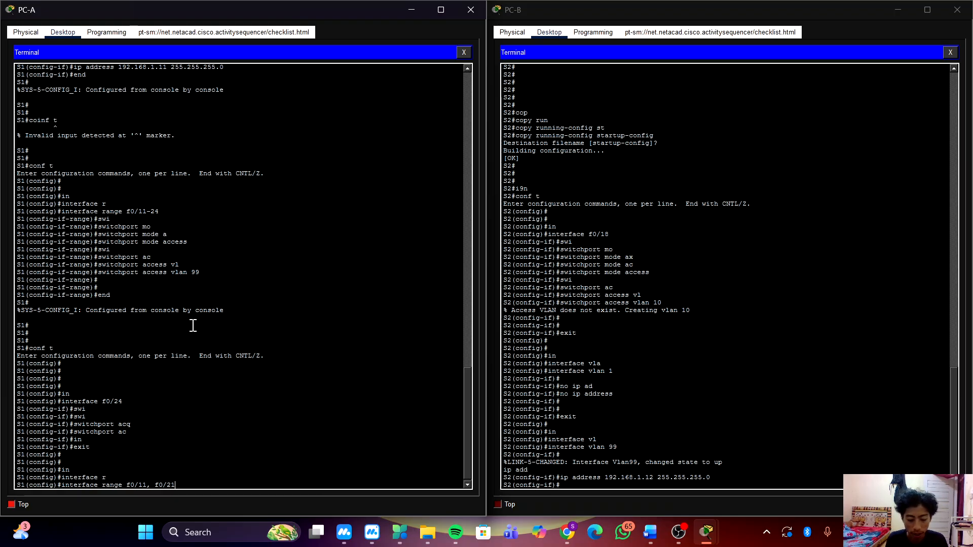
key(Return)
Assign the f0/11 and f0/21 range on S1 to access VLAN 10, and return to global configuration mode.
text(swi)
key(Tab)
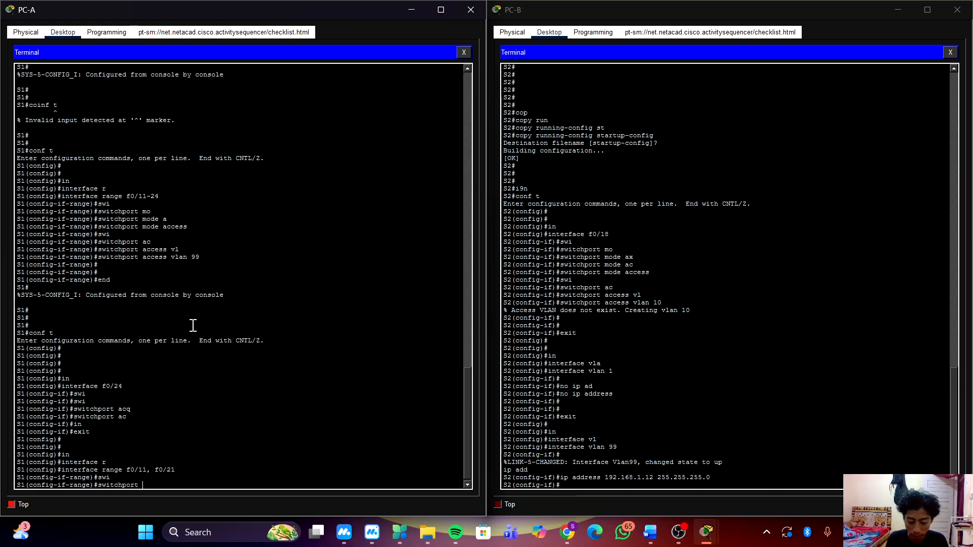
text(ac)
key(Tab)
text(vl)
key(Tab)
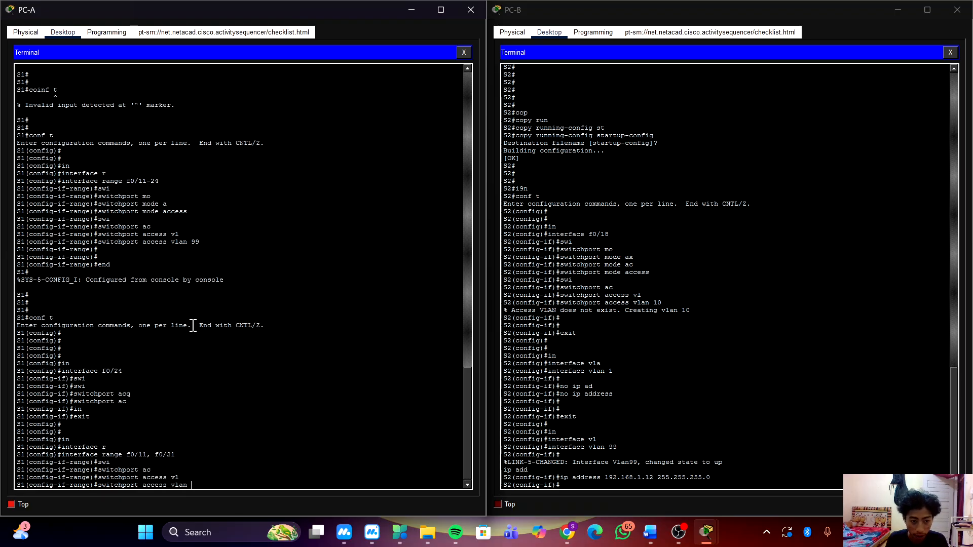
text(10)
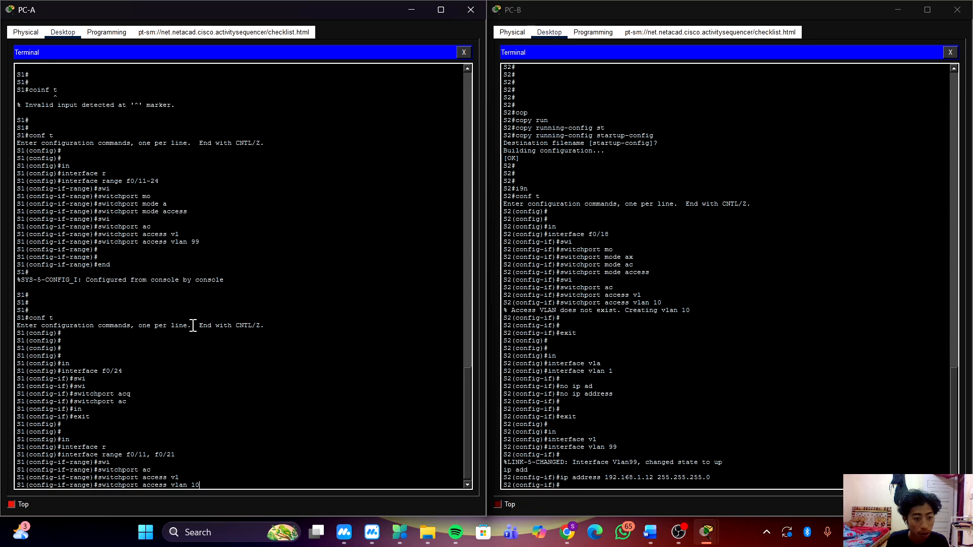
key(Return)
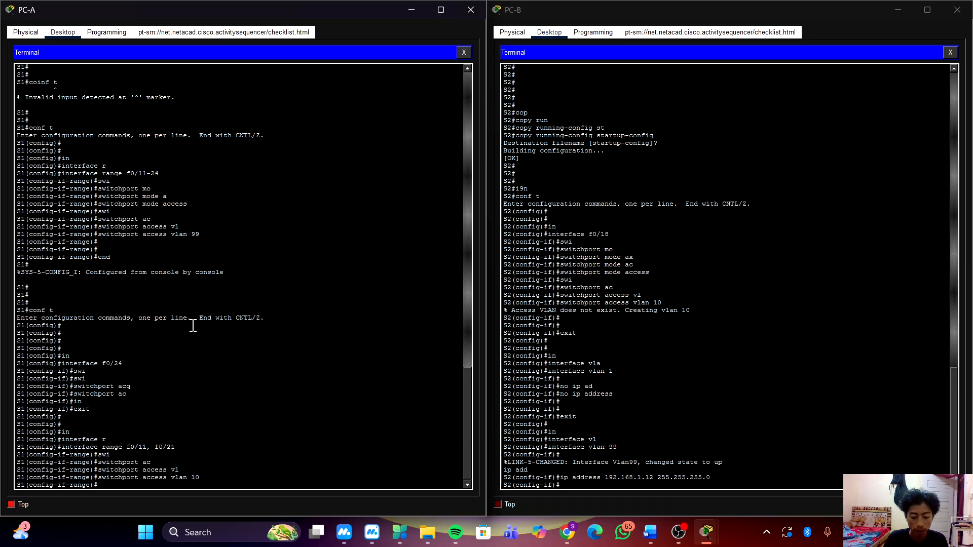
text(in)
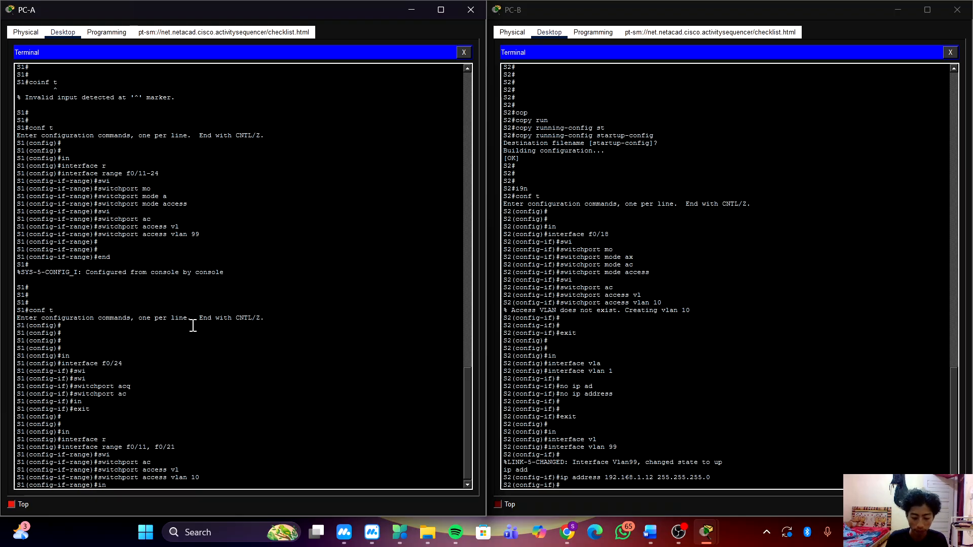
key(BackSpace)
key(BackSpace)
text(exit)
key(Return)
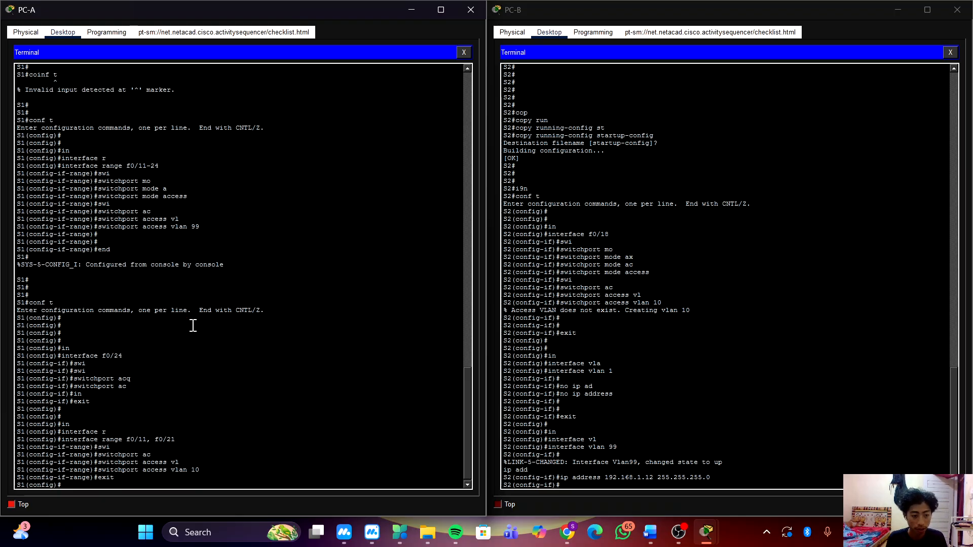
Enter interface configuration mode for f0/24 on S1.
key(Return)
key(Return)
text(in)
key(Tab)
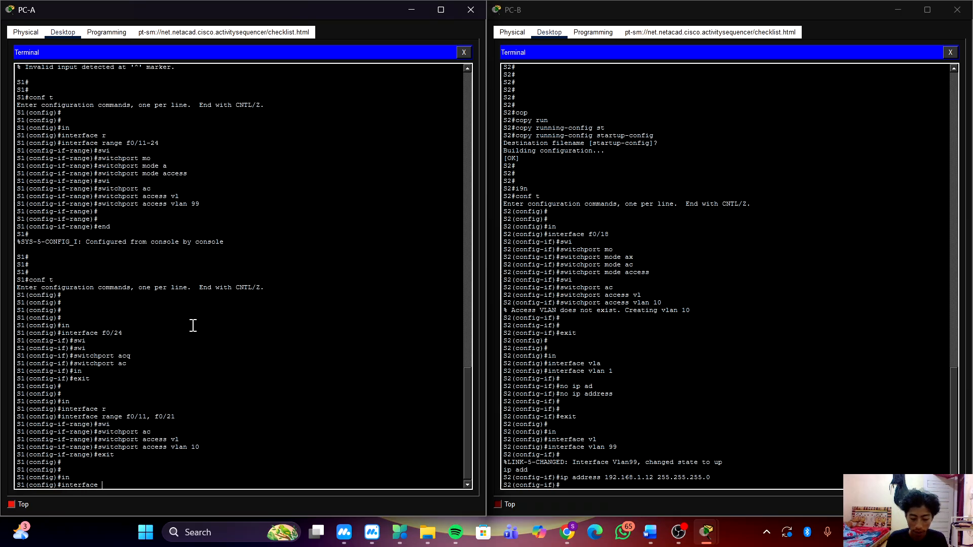
text(f0/24)
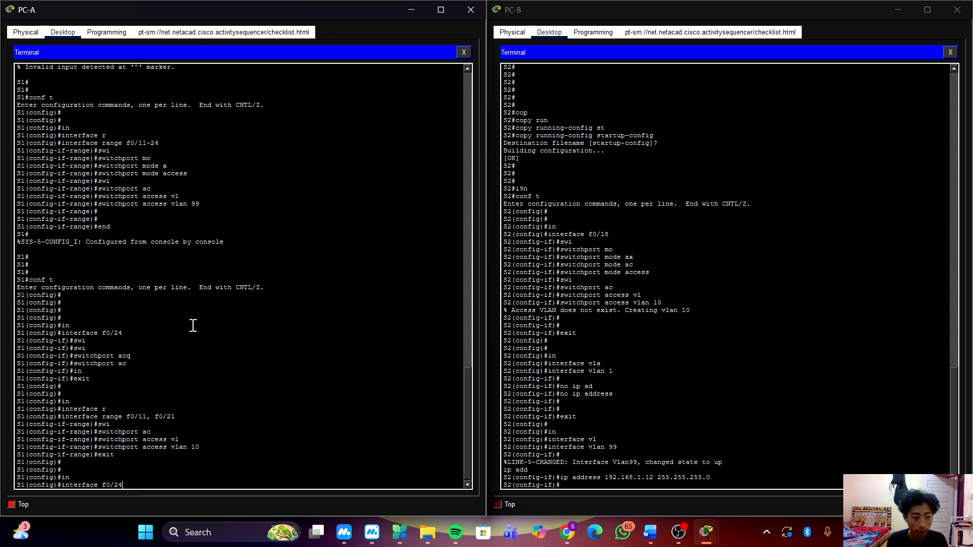
key(Return)
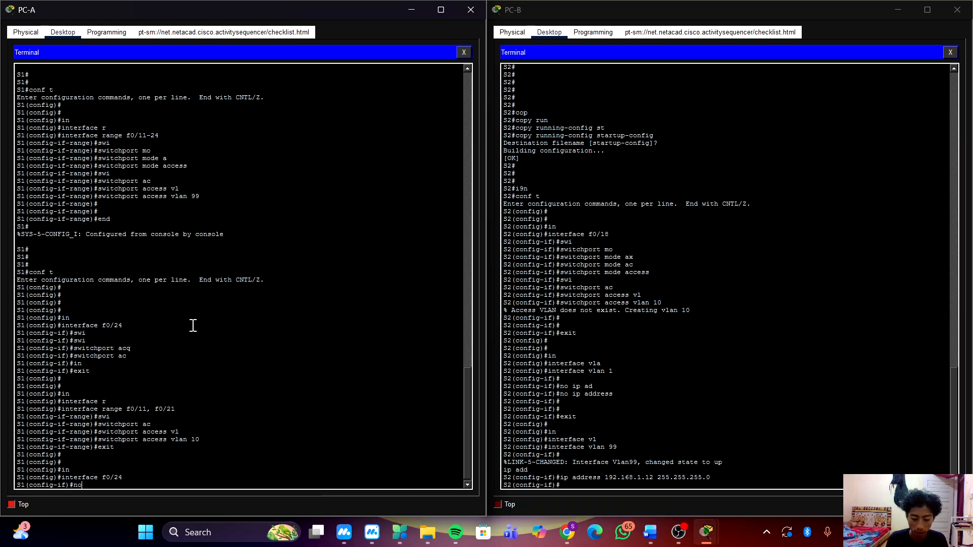
Remove the access VLAN assignment from f0/24 on S1, and return to global configuration mode.
text(no swi)
key(Tab)
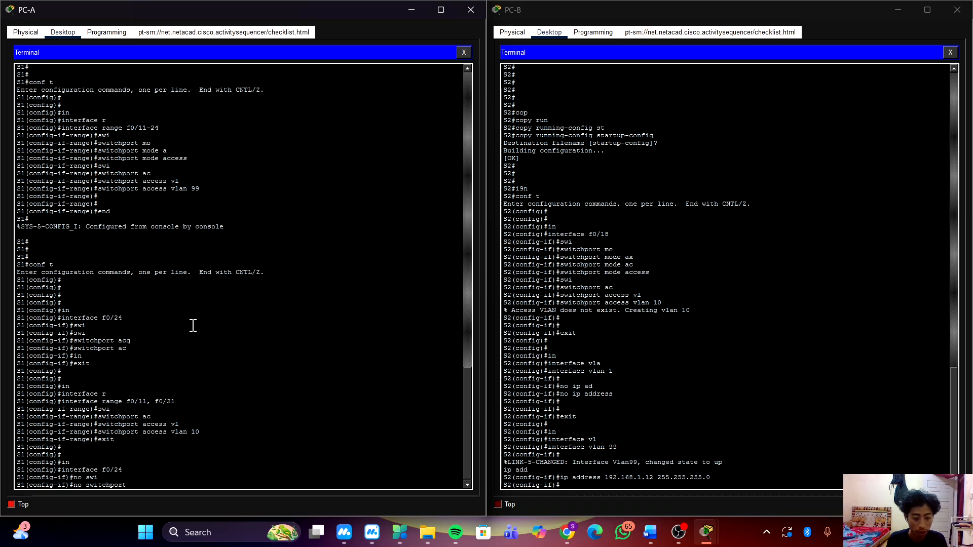
text(ac)
key(Tab)
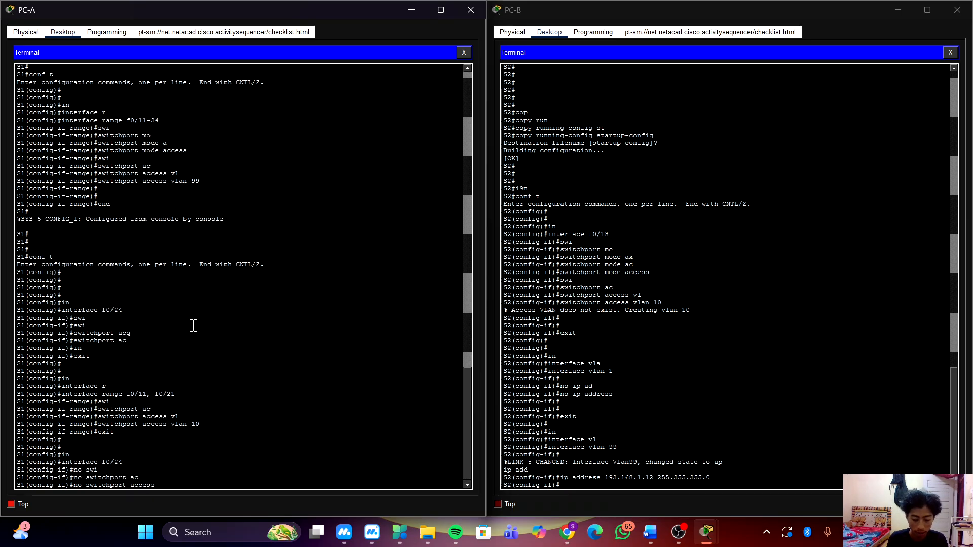
text(vla)
key(Tab)
key(Return)
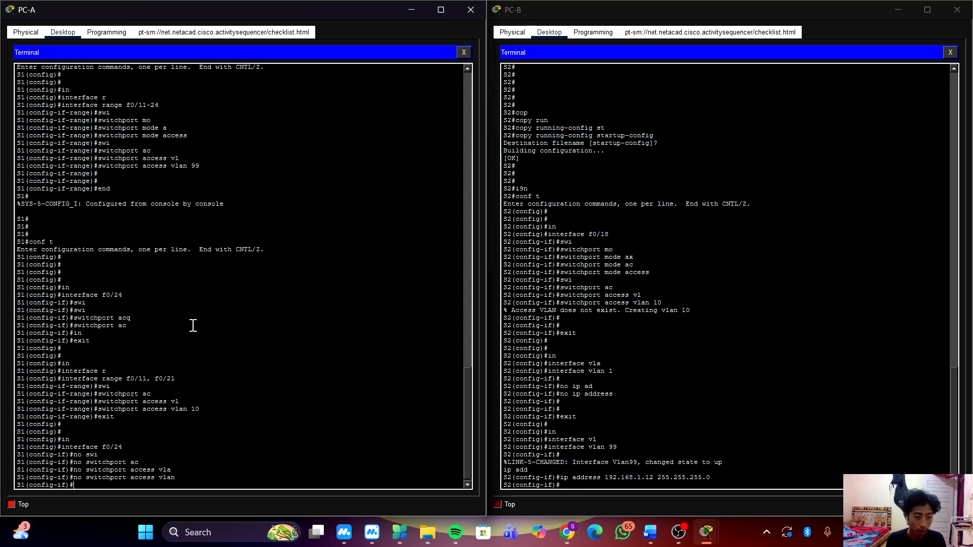
key(Return)
key(Return)
key(Return)
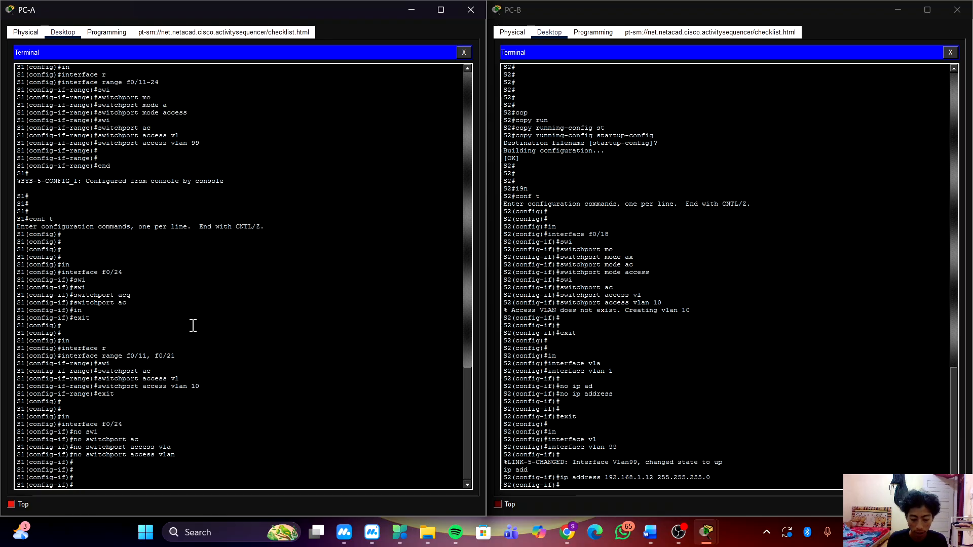
text(exi)
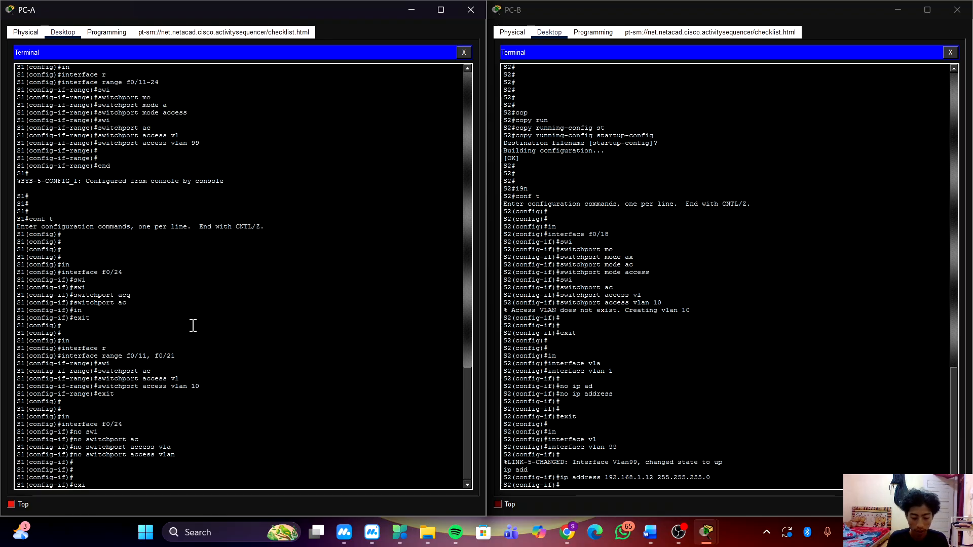
text(t)
key(Return)
Assign interface f0/24 on S1 to access VLAN 30.
text(nfig)#i)
key(Tab)
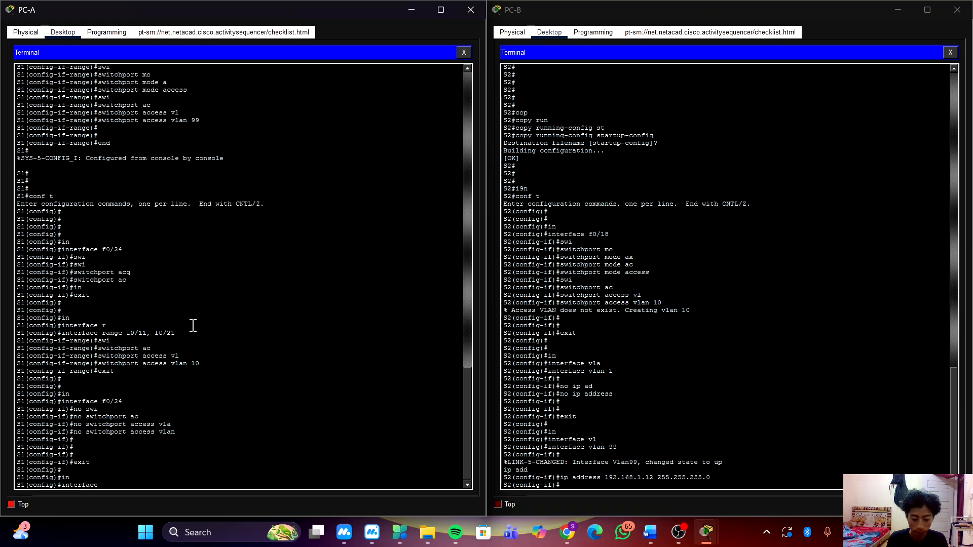
text(f0/24)
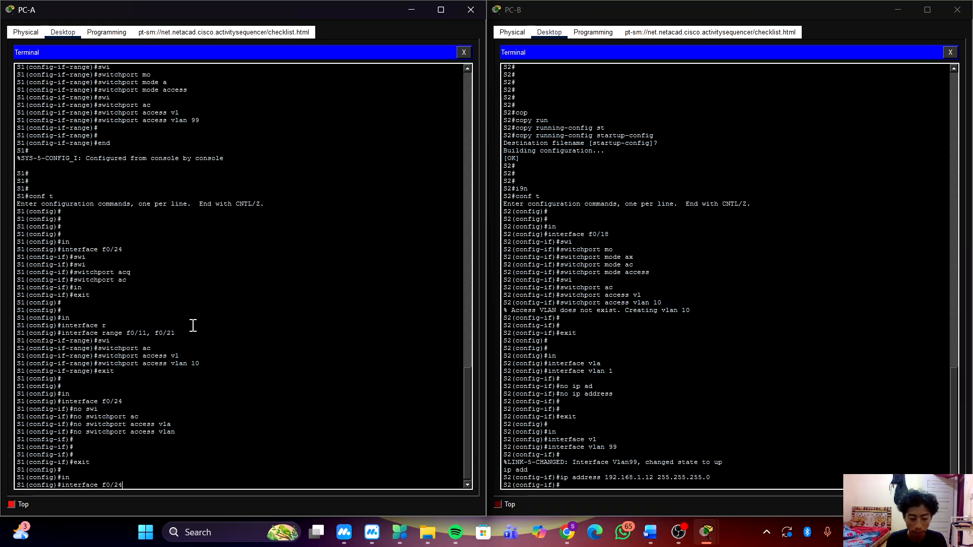
key(Return)
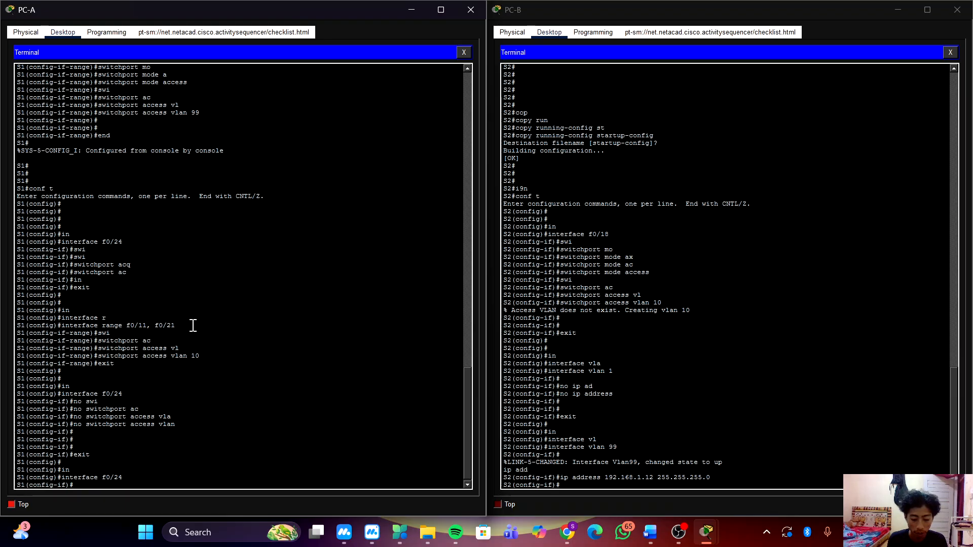
text(swi)
key(Tab)
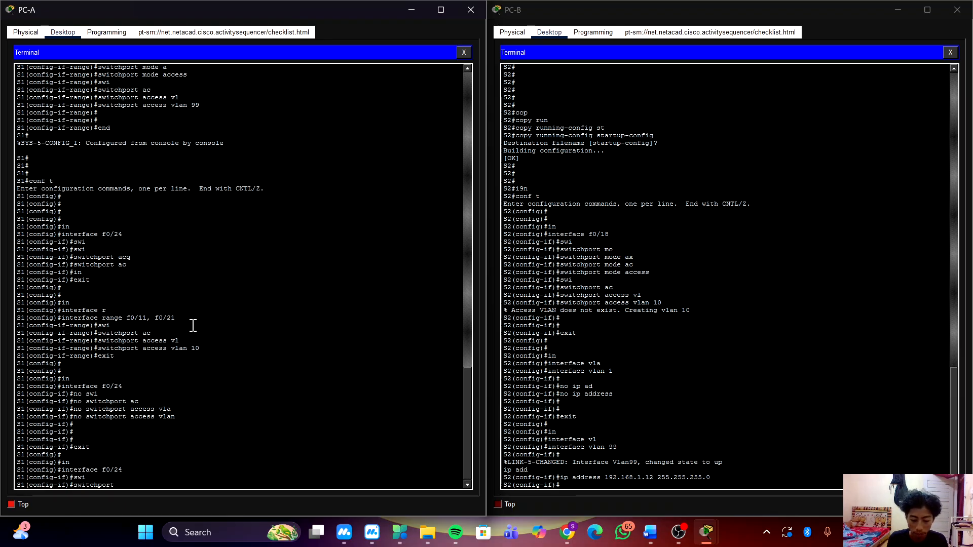
text(ac)
key(Tab)
text(vl)
key(Tab)
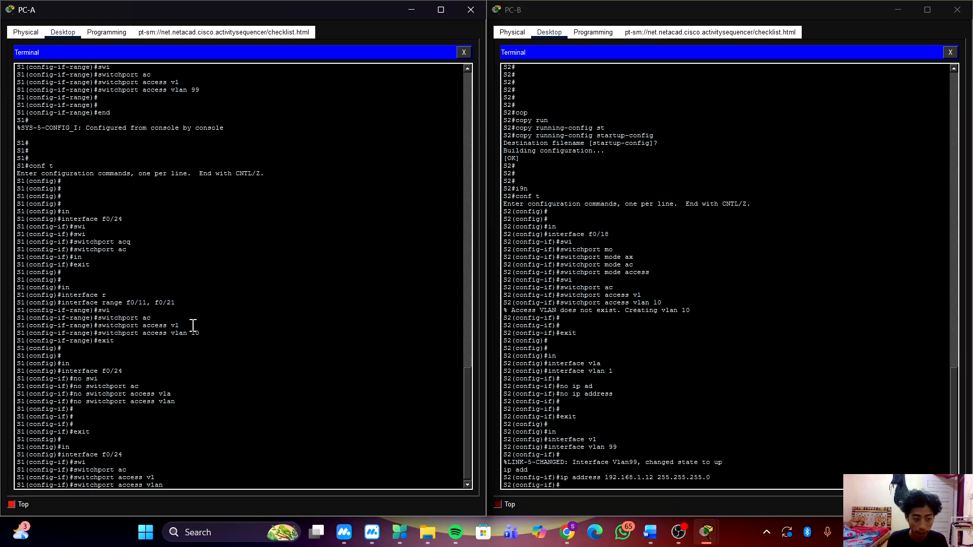
text(30)
key(Return)
key(Return)
key(Return)
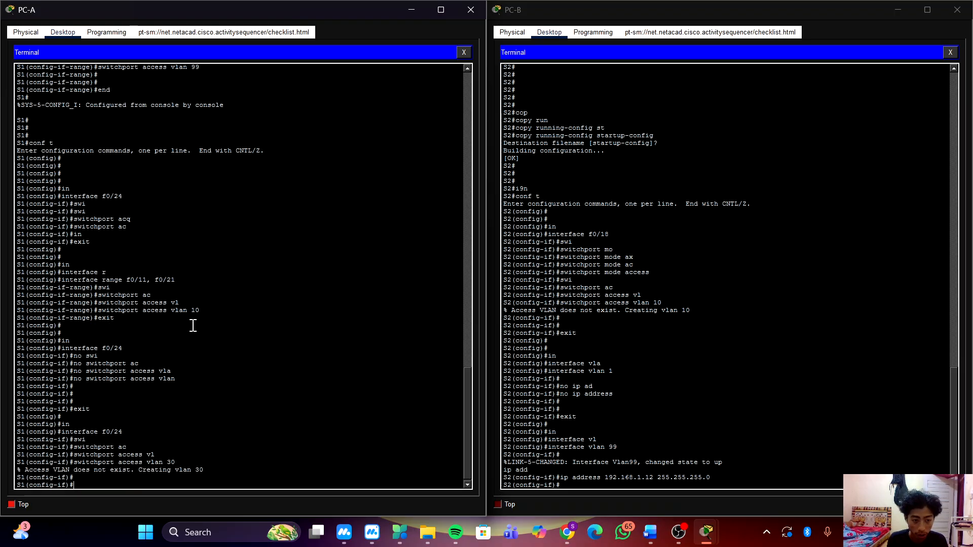
key(Return)
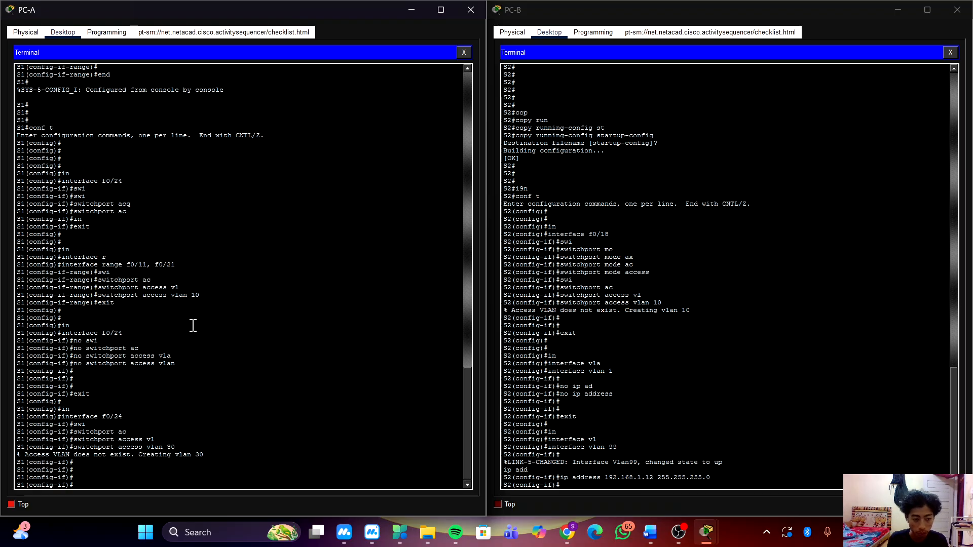
text(n)
text(o vl)
key(Tab)
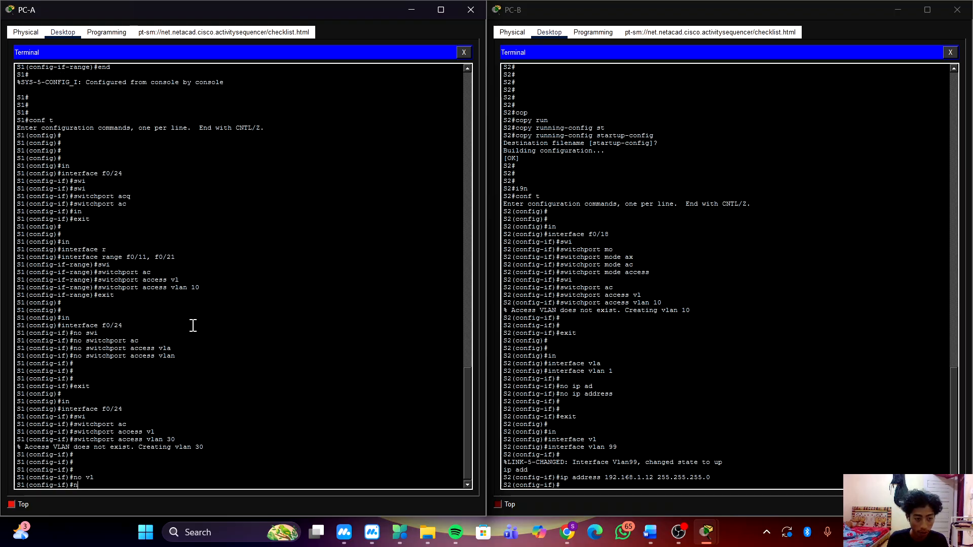
key(BackSpace)
Exit the f0/24 interface configuration to reach S1's global configuration mode.
text(exirt)
key(Return)
key(Return)
key(Return)
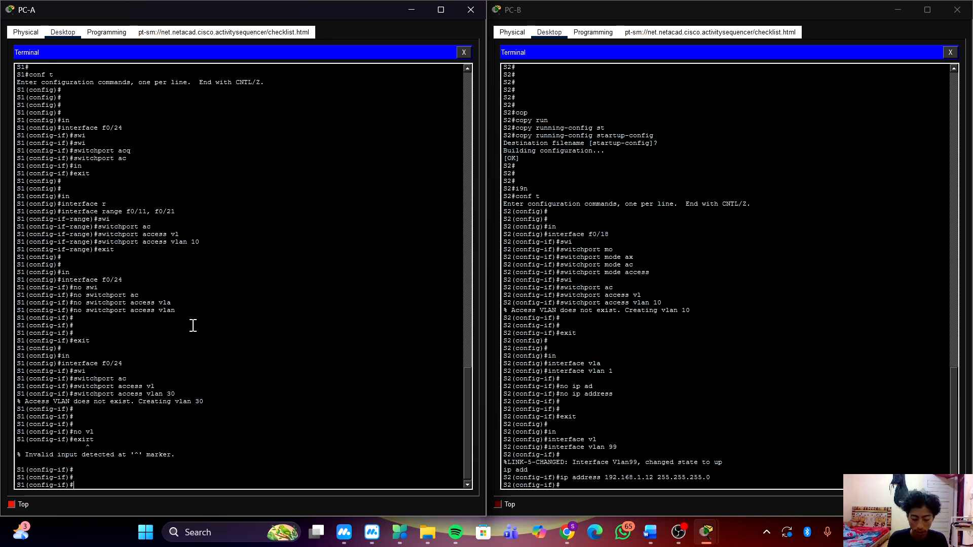
text(ex)
key(Return)
key(Return)
key(Return)
Delete VLAN 30 from S1 in global configuration mode.
text(nfig)#n)
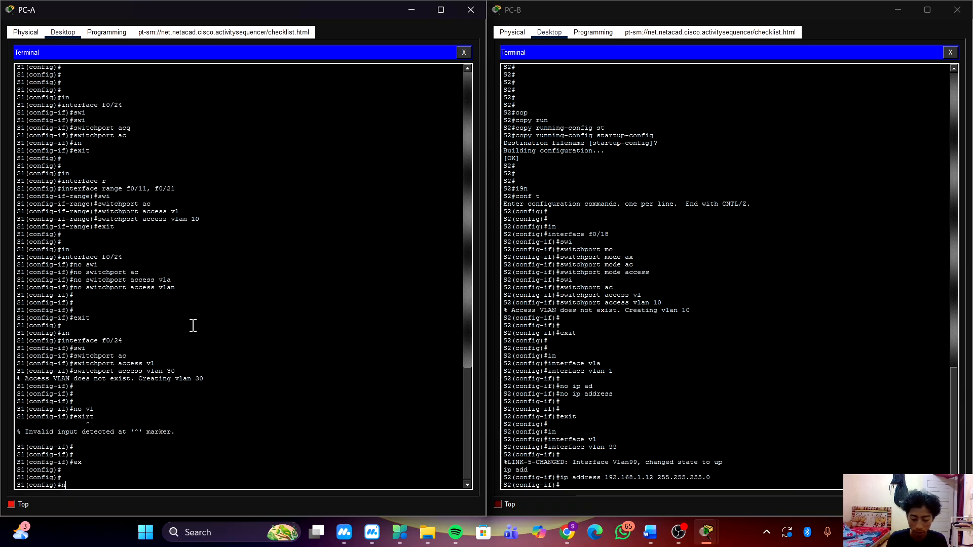
text(o v)
key(Tab)
key(BackSpace)
key(BackSpace)
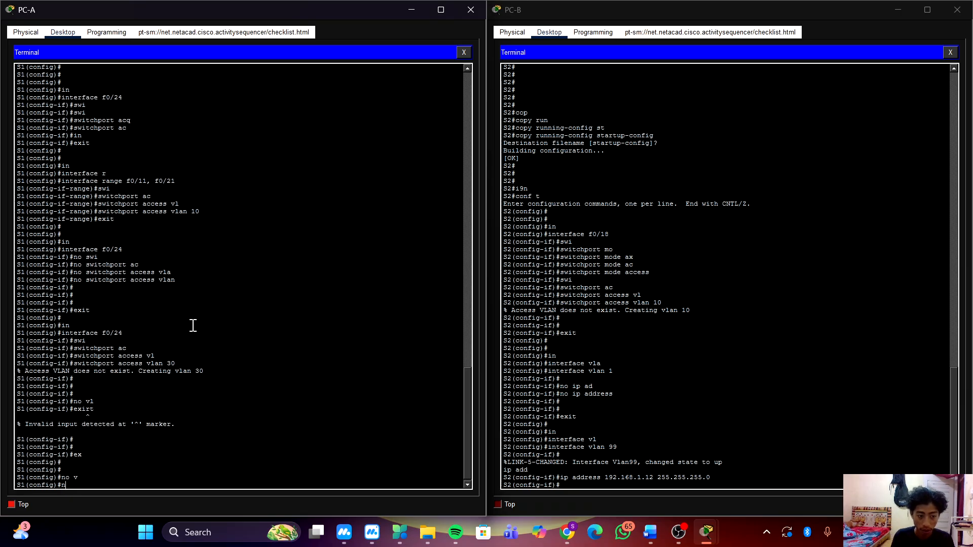
text(v)
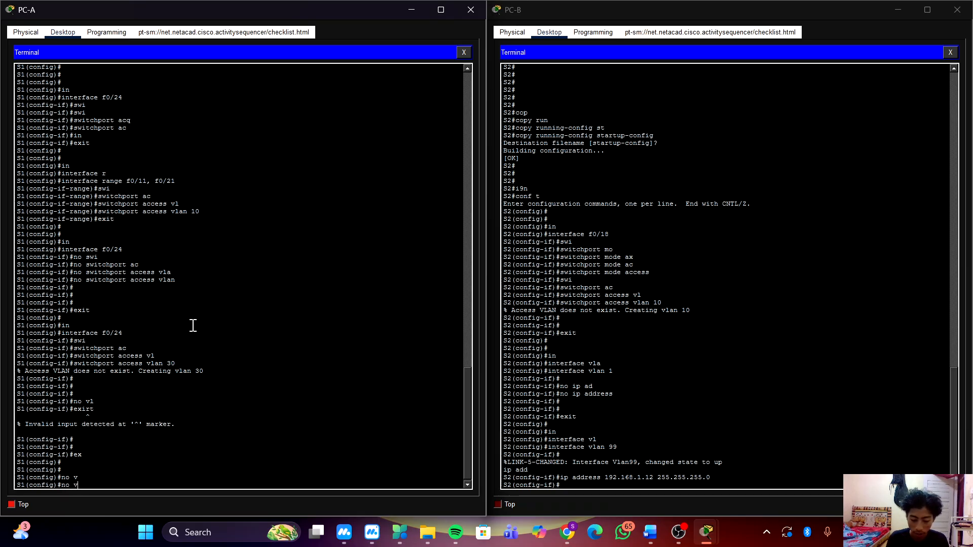
text(la)
key(Tab)
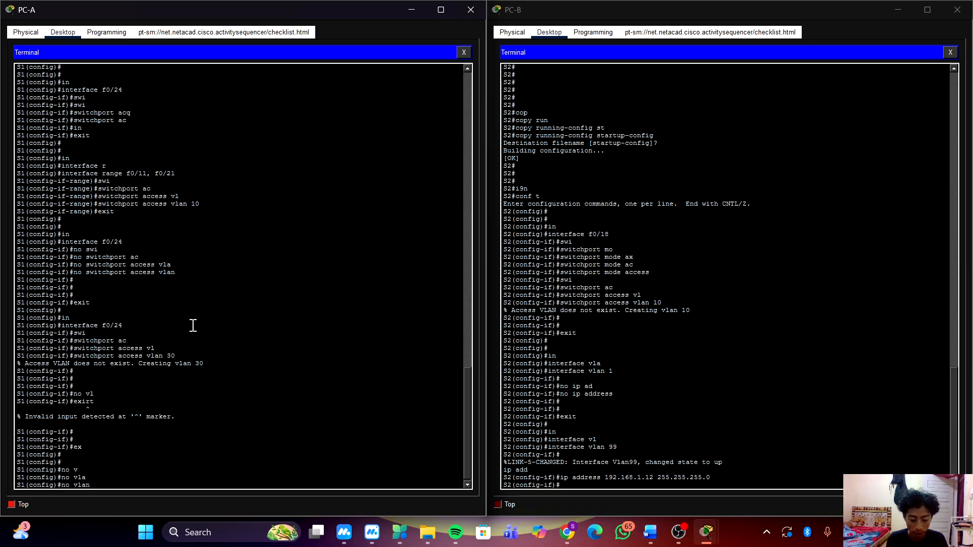
text(30)
key(Return)
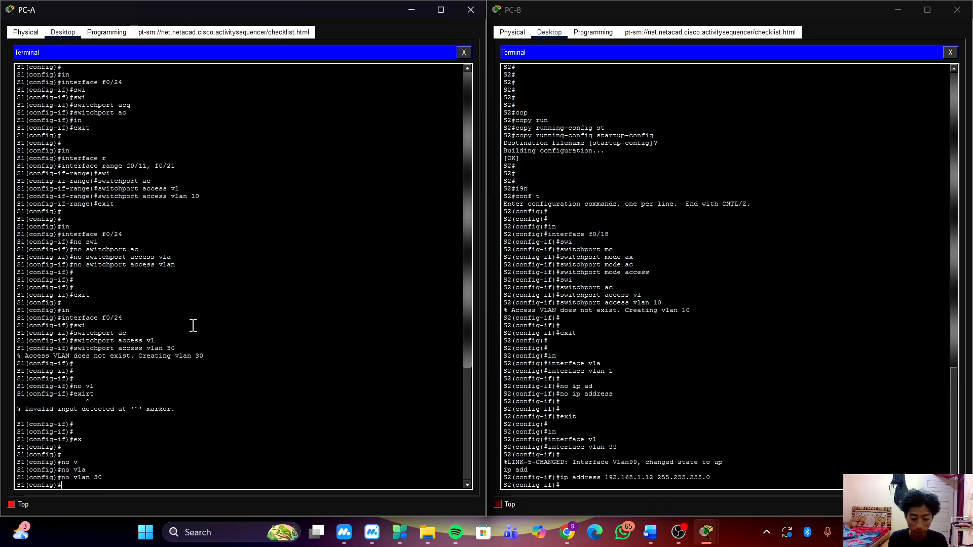
Remove the access VLAN assignment from interface f0/24 on S1.
key(BackSpace)
text(i)
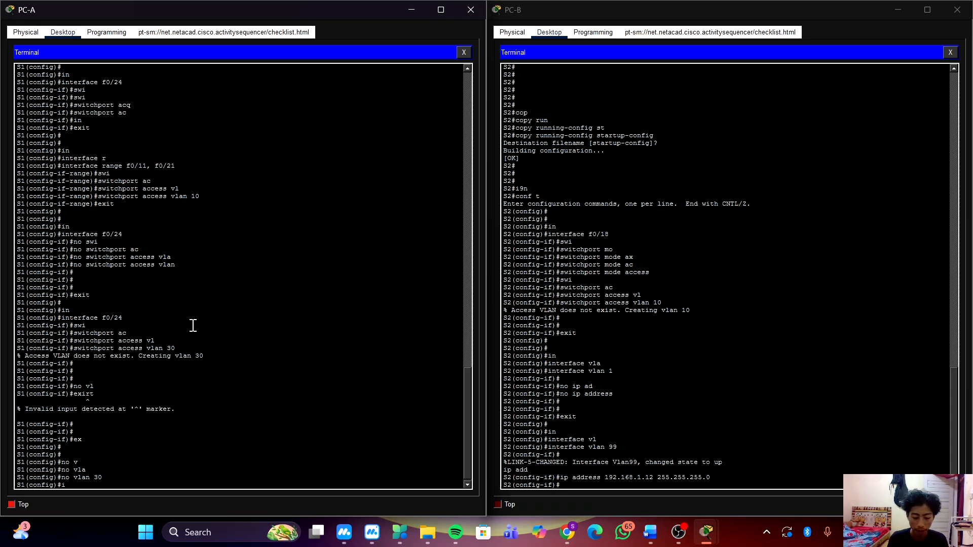
text(n)
key(Tab)
text(f)
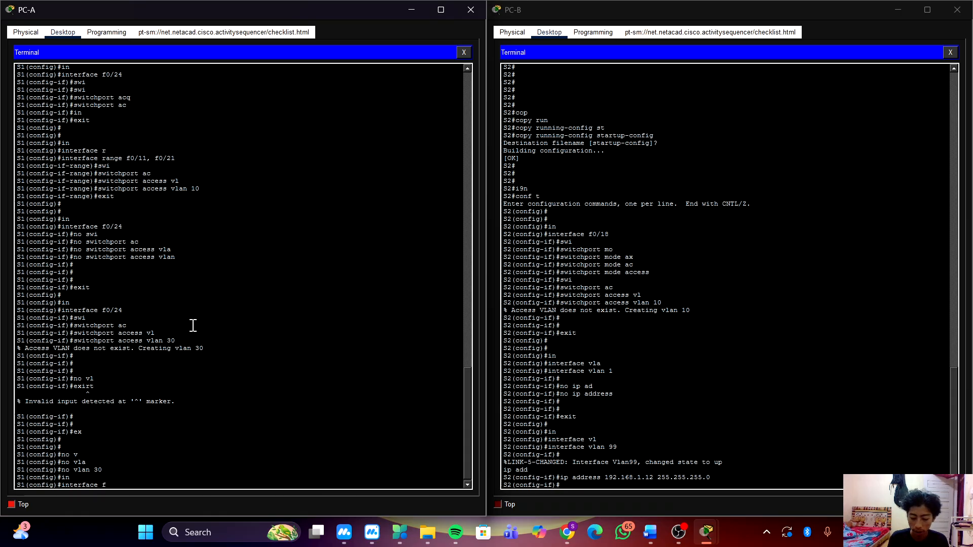
text(0/24)
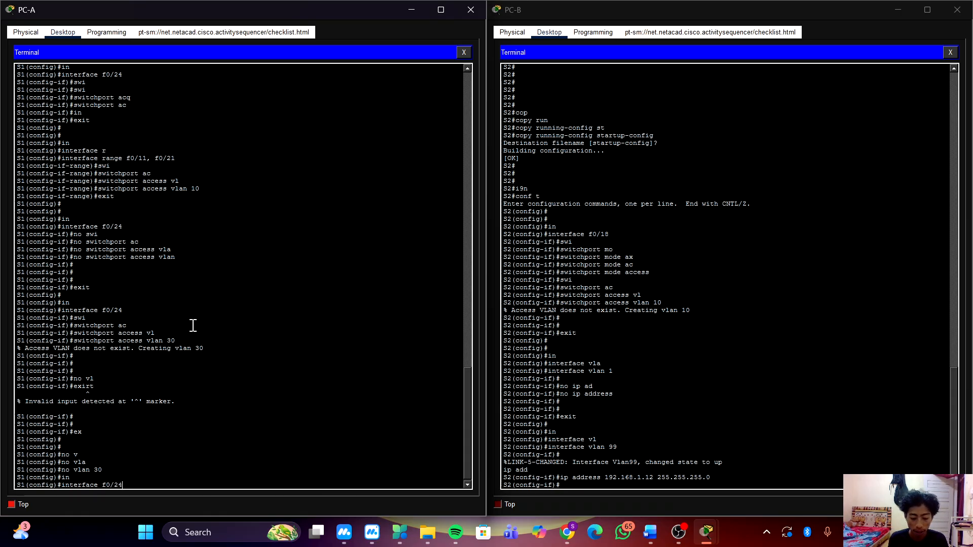
key(Return)
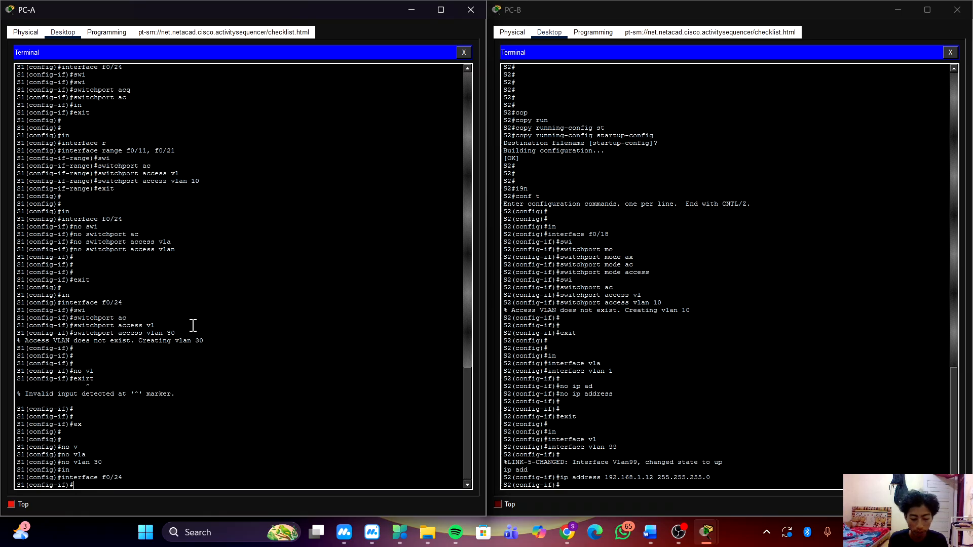
text(no swi)
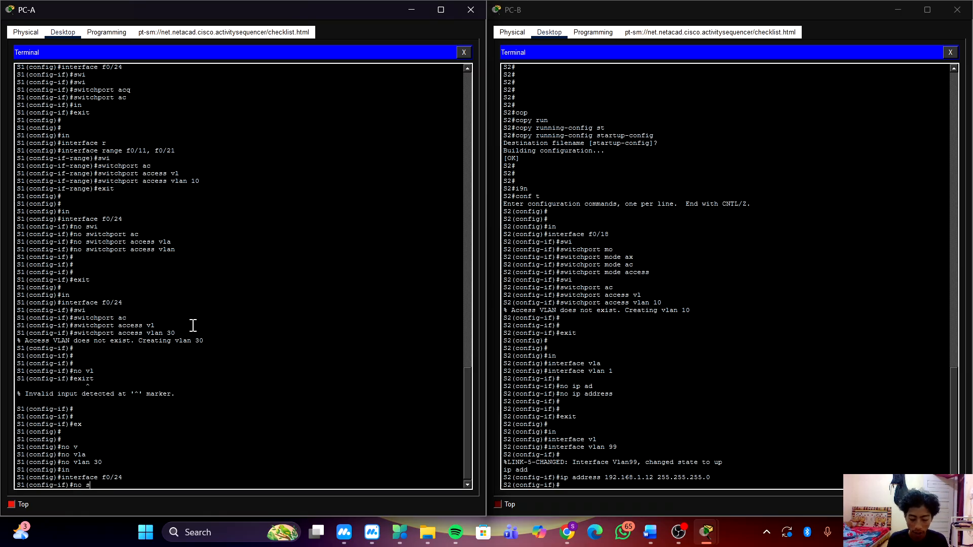
key(Tab)
text(ac)
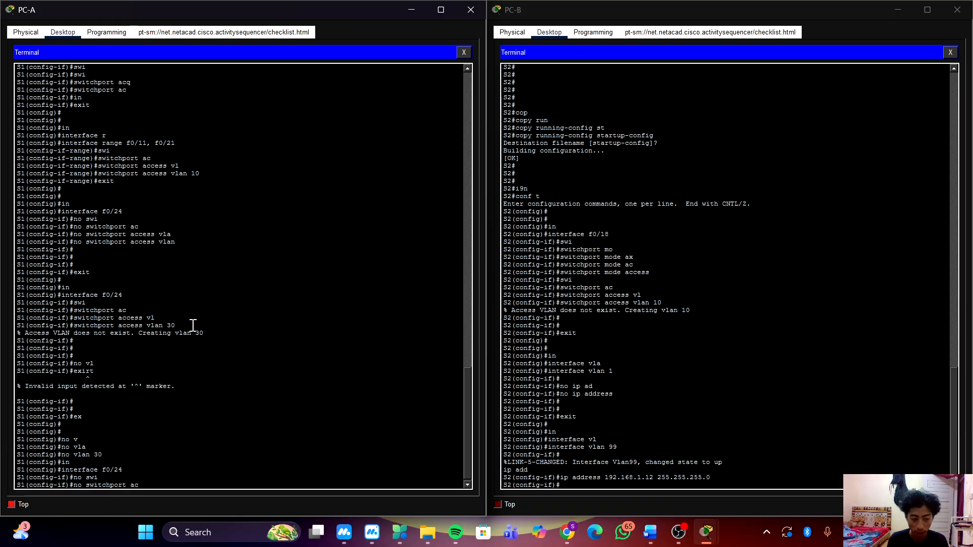
key(Tab)
text(vl)
key(Tab)
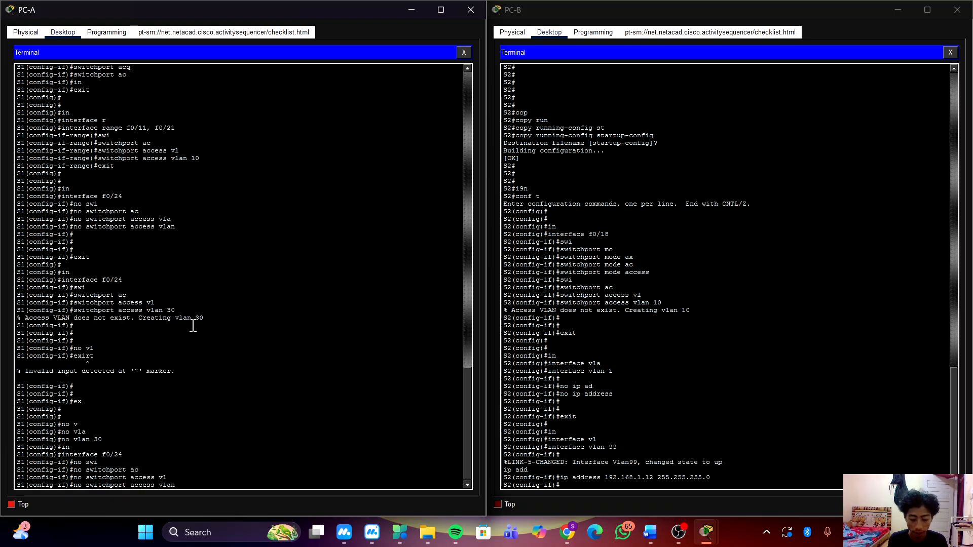
key(Return)
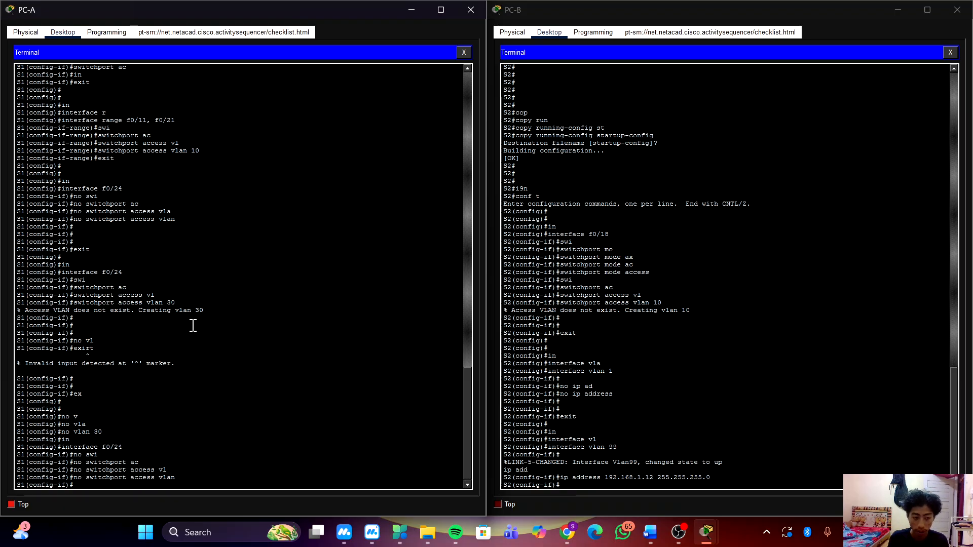
Leave the f0/24 interface configuration on S1 and return to global configuration mode.
key(Return)
key(Return)
key(Return)
key(Return)
text(ex)
key(Return)
key(Return)
key(Return)
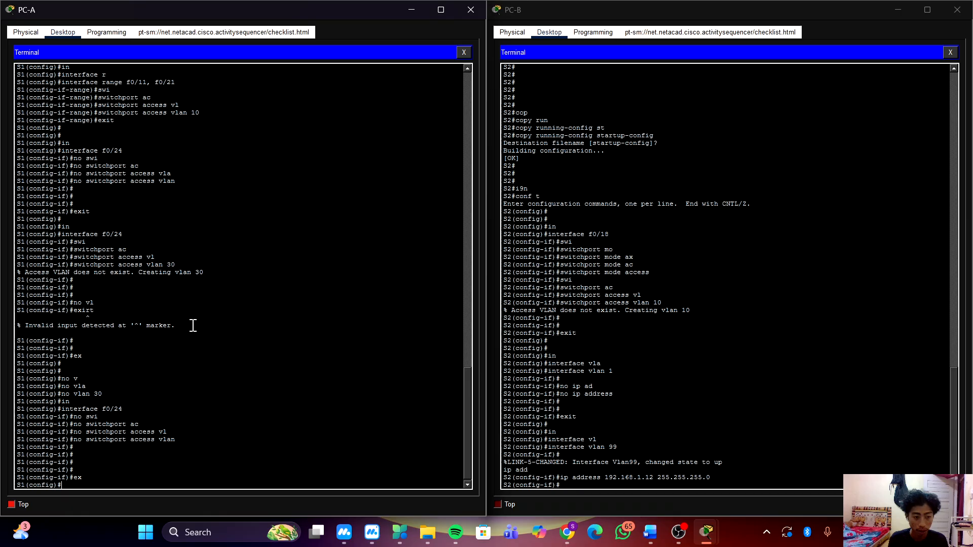
Set the switchport mode of interface f0/1 on S1 to dynamic desirable.
text(in)
key(Tab)
text(f0)
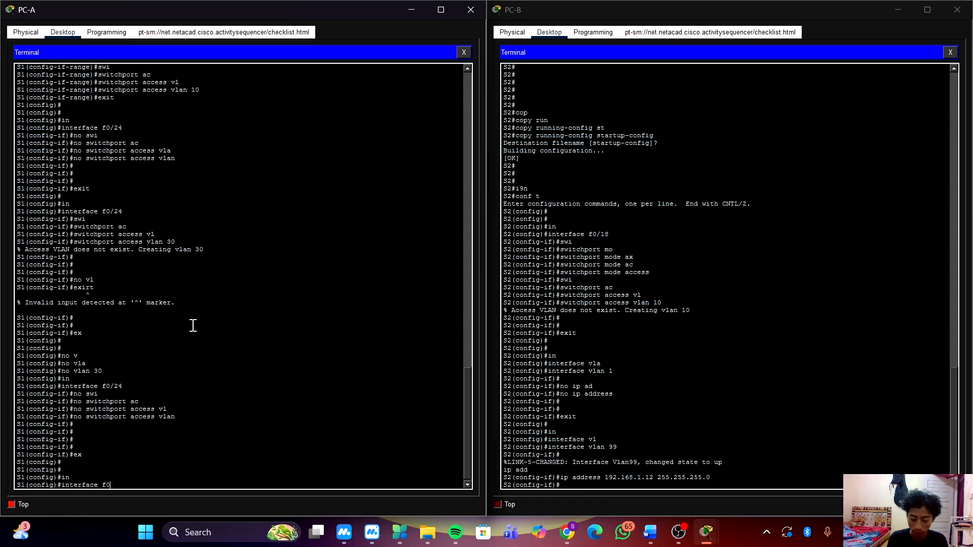
text(/1)
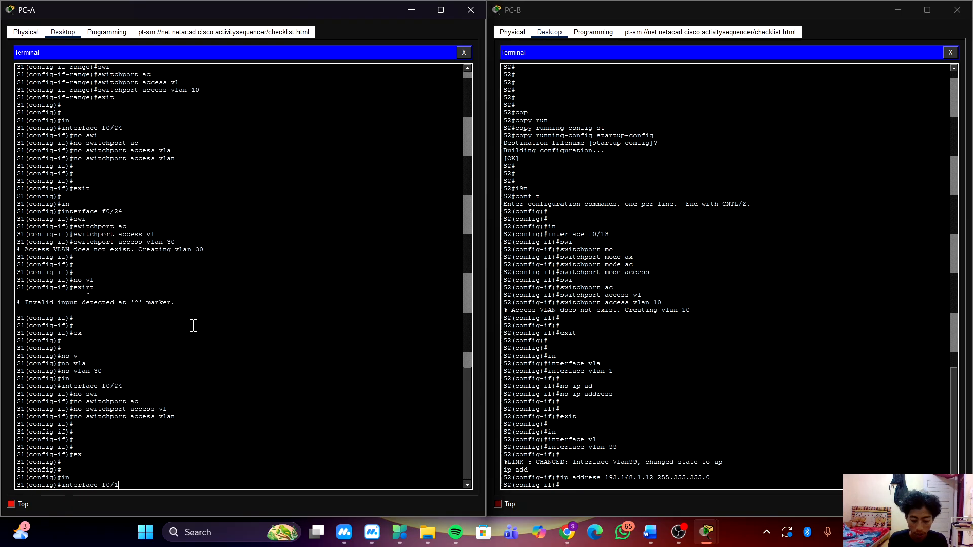
key(Return)
text(swi)
key(Tab)
text(mo)
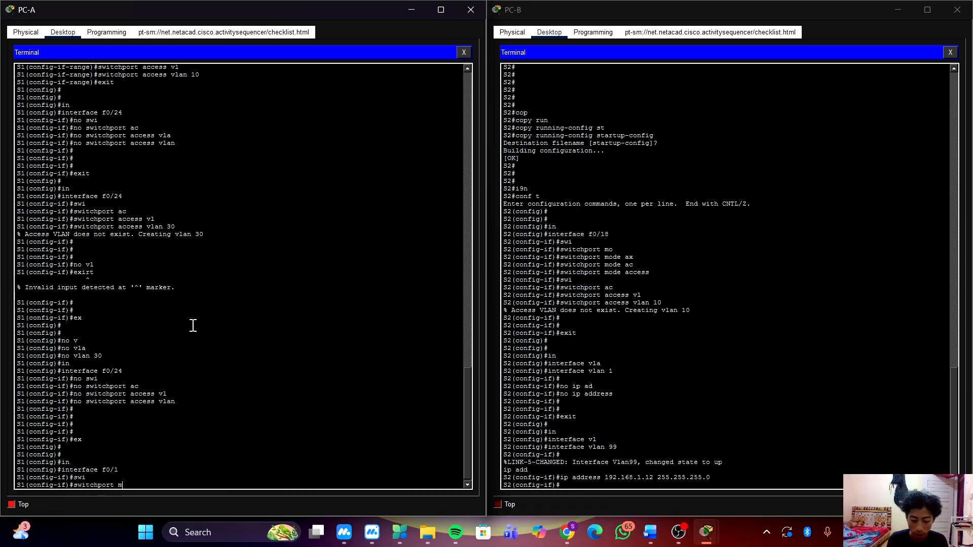
key(Tab)
text(sy)
key(Tab)
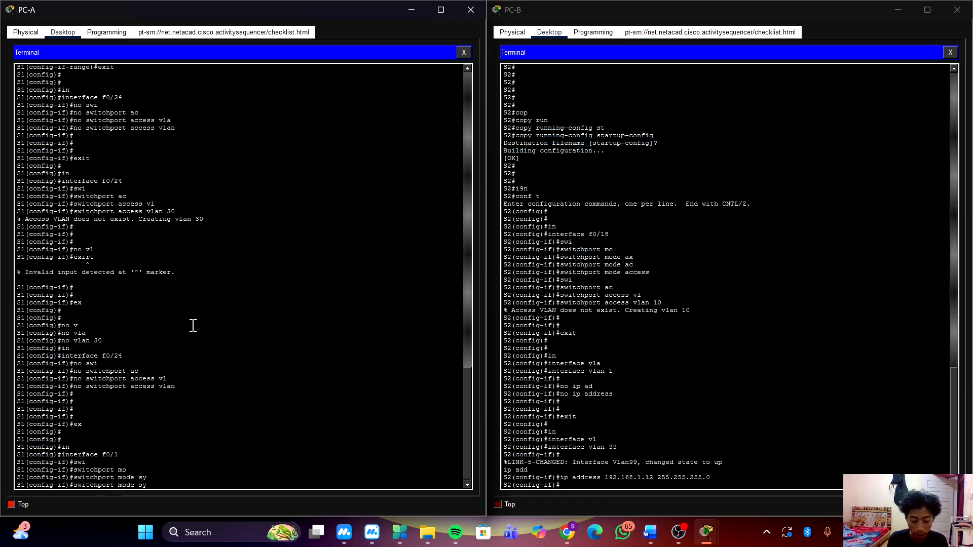
key(BackSpace)
key(BackSpace)
text(dy)
key(Tab)
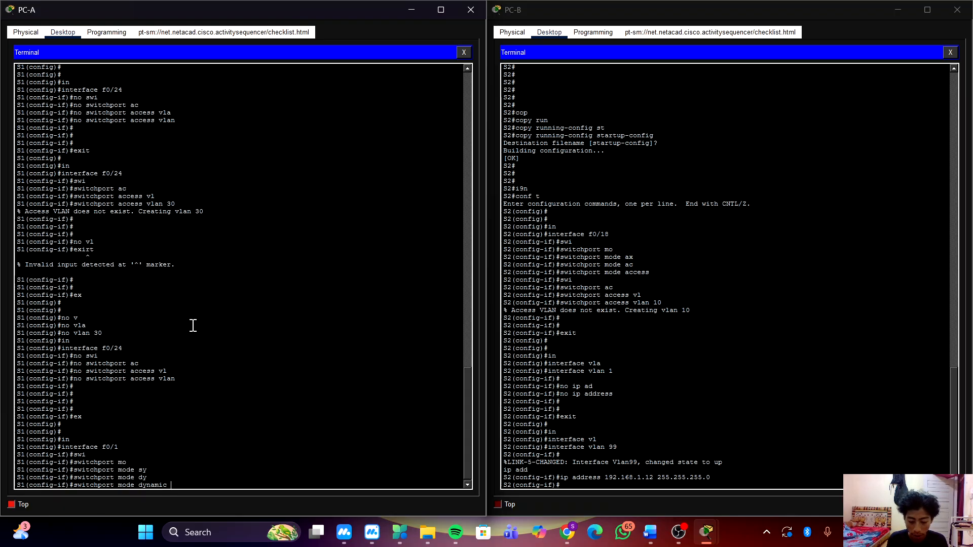
text(des)
key(Tab)
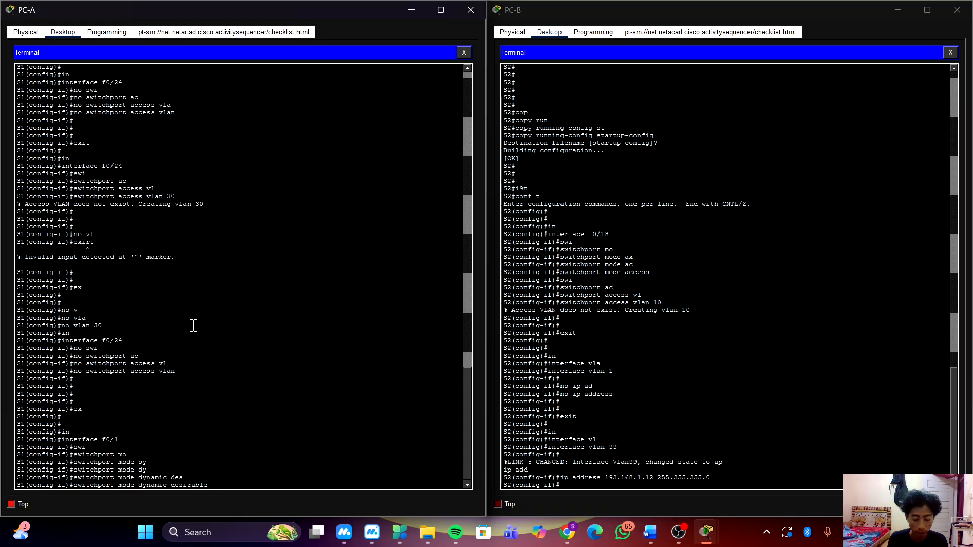
key(Return)
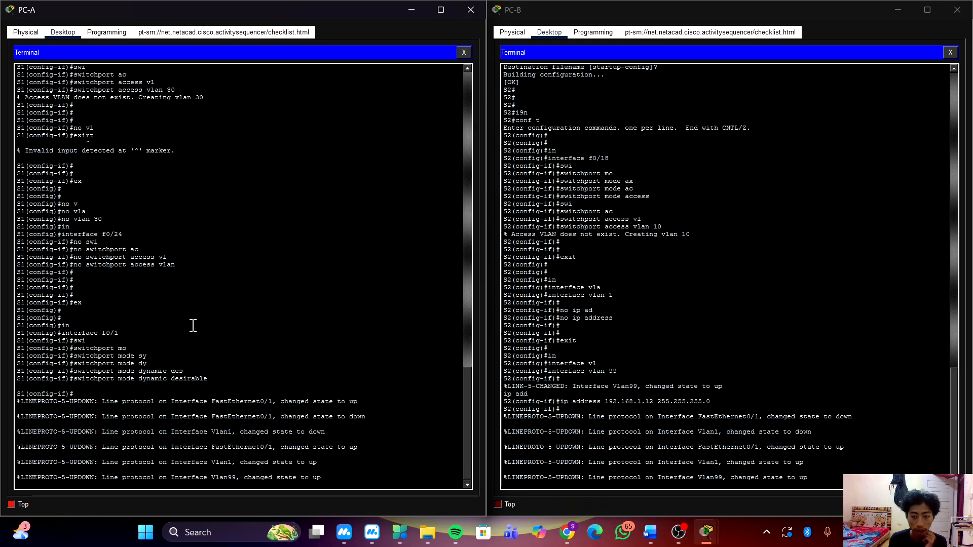
key(Return)
key(Return)
key(Return)
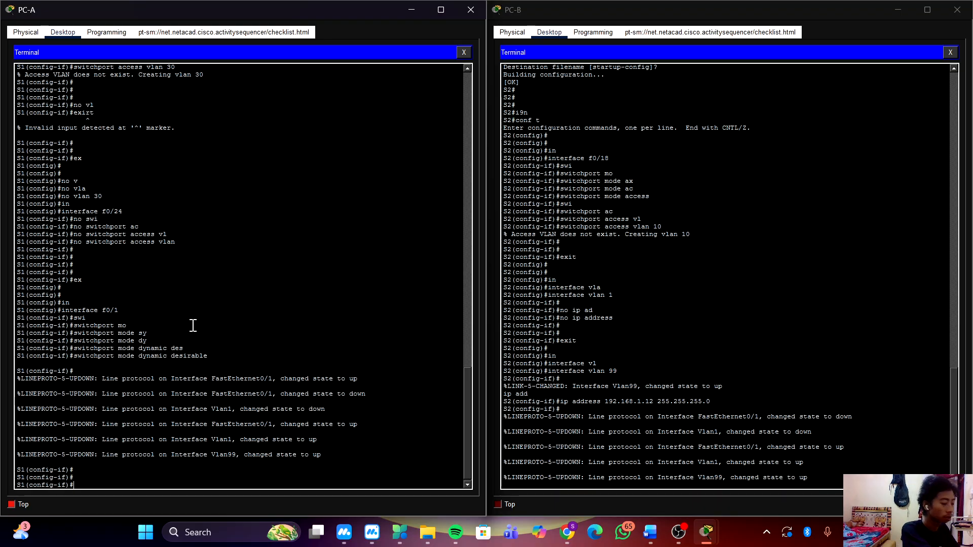
click(679, 532)
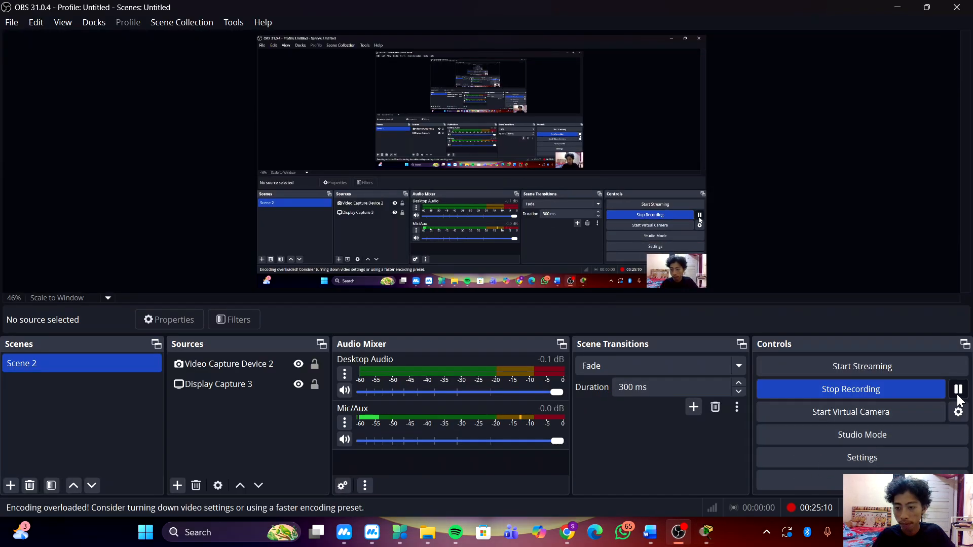
click(897, 7)
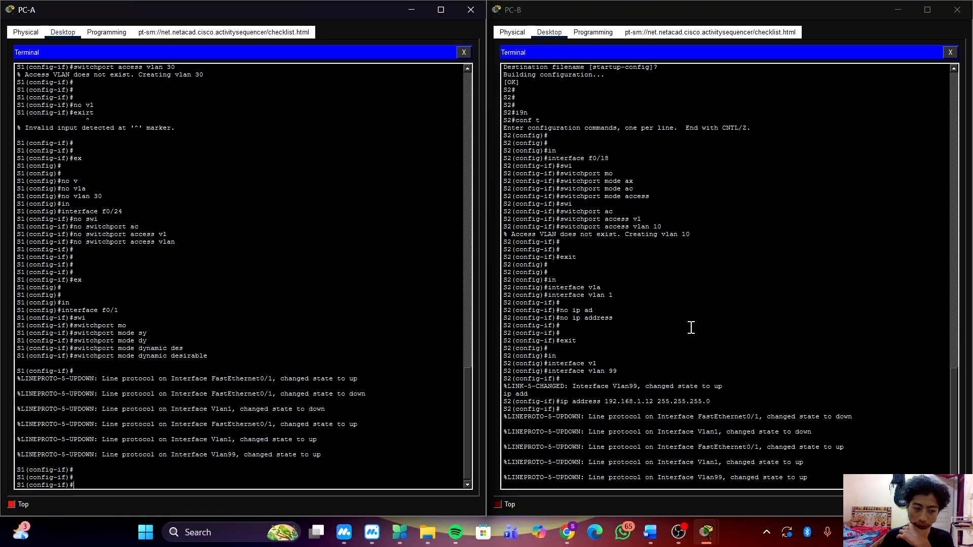
click(682, 329)
key(Return)
key(Return)
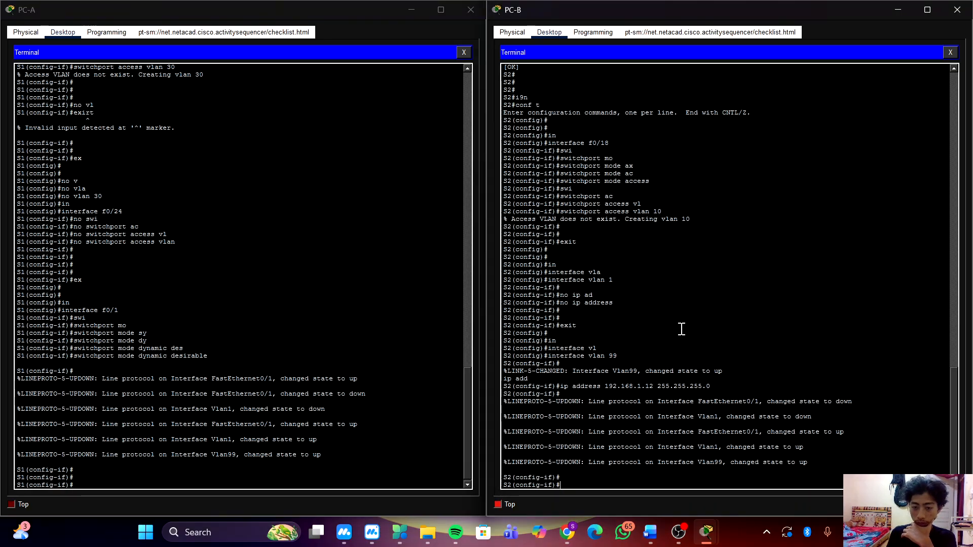
key(Return)
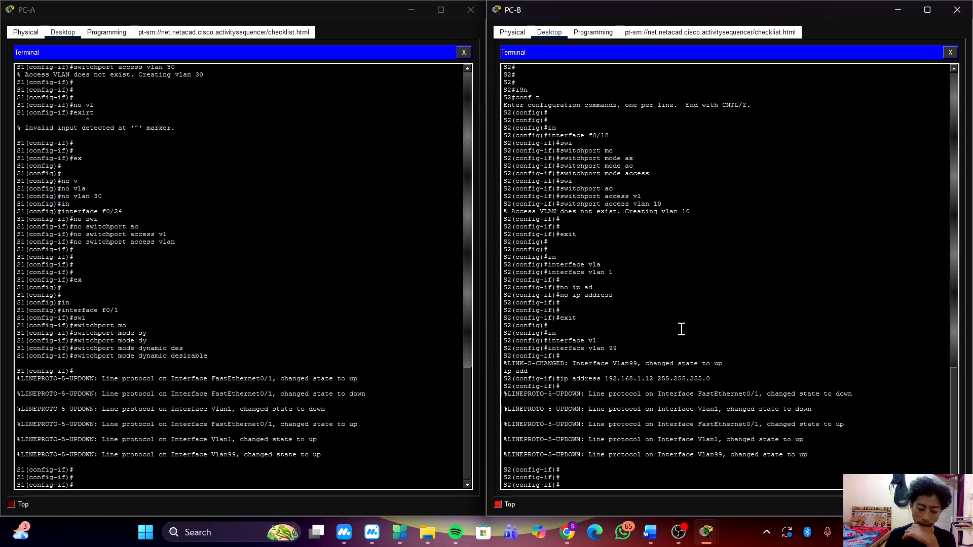
Exit the current interface configuration on S1 and set interface f0/1 to switchport mode trunk.
click(335, 386)
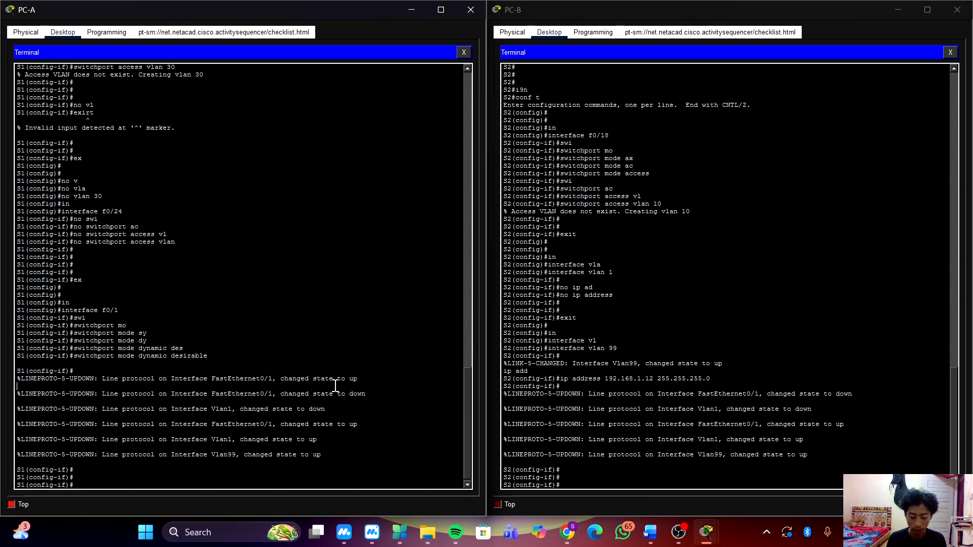
text(exit)
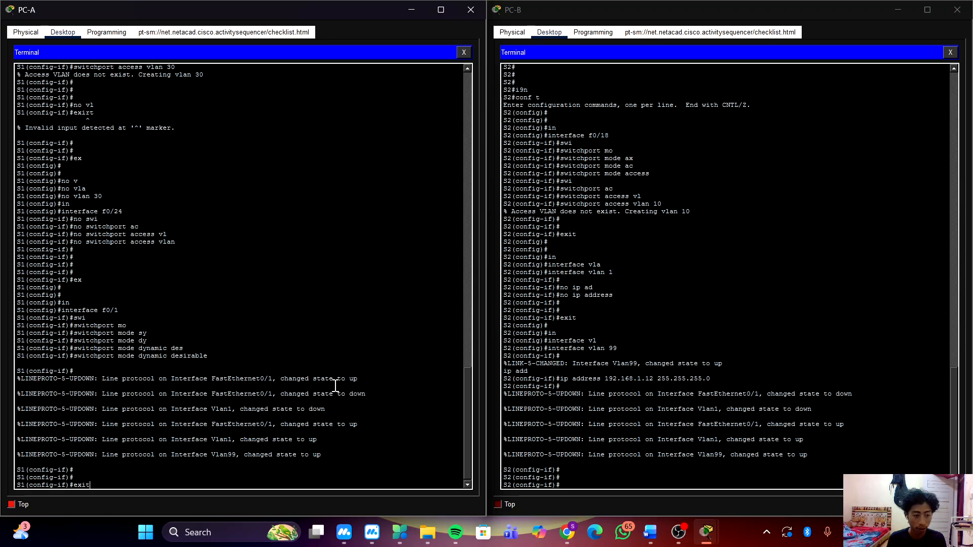
key(Return)
text(in)
key(Tab)
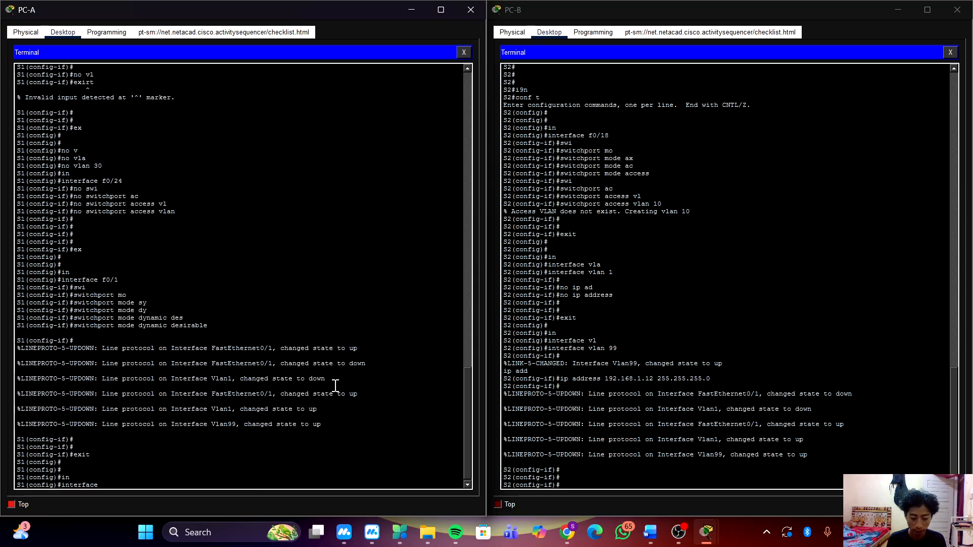
text(f0/1)
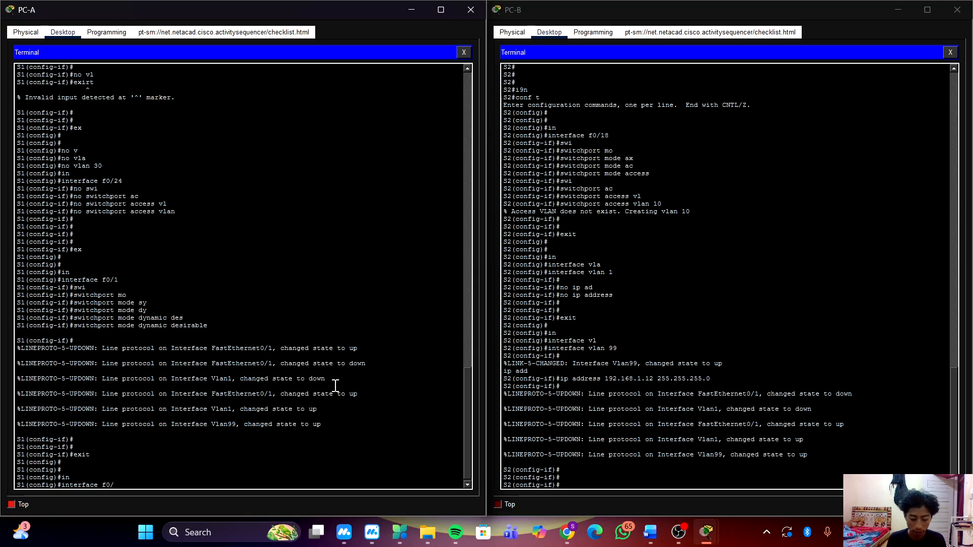
key(Return)
text(swi)
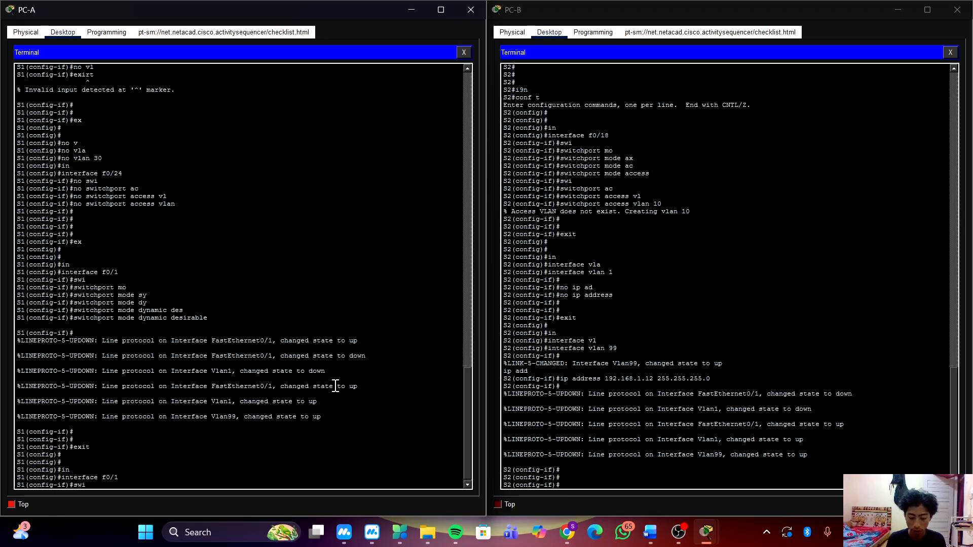
key(Tab)
text(mo)
key(Tab)
text(t)
key(Tab)
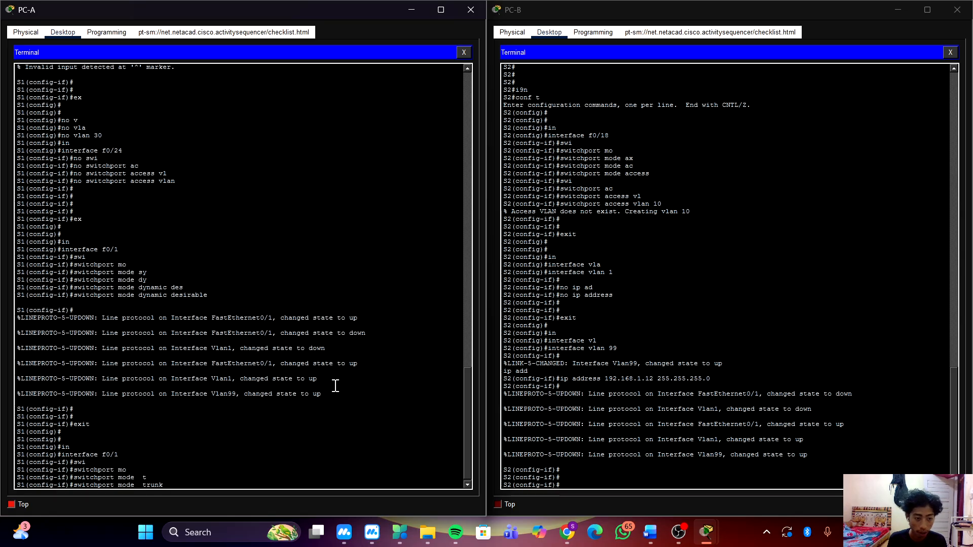
key(Return)
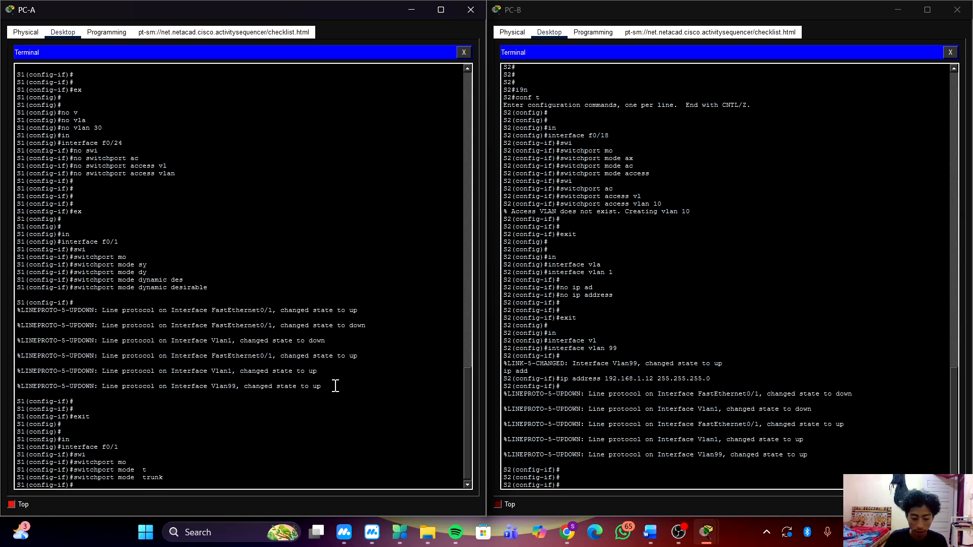
Exit the VLAN 99 interface configuration on S2 to reach global configuration mode.
click(605, 387)
key(Return)
key(Return)
key(Return)
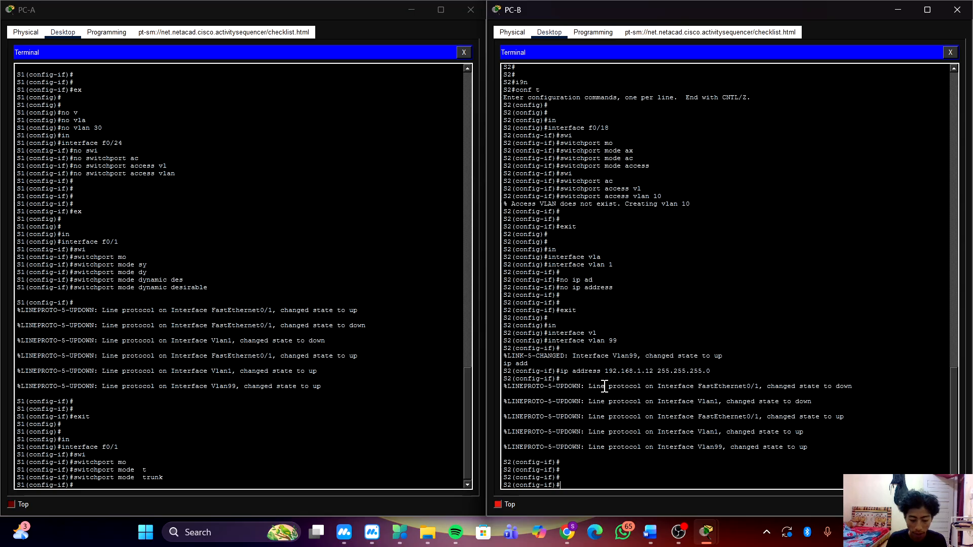
text(exit)
key(Return)
key(Return)
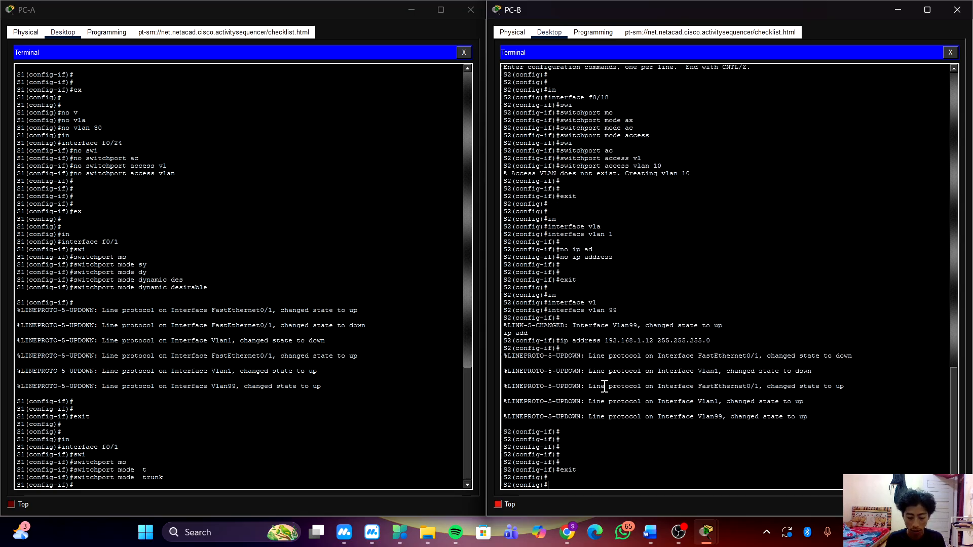
Set interface f0/1 on S2 to switchport mode trunk.
key(BackSpace)
text(in)
key(Tab)
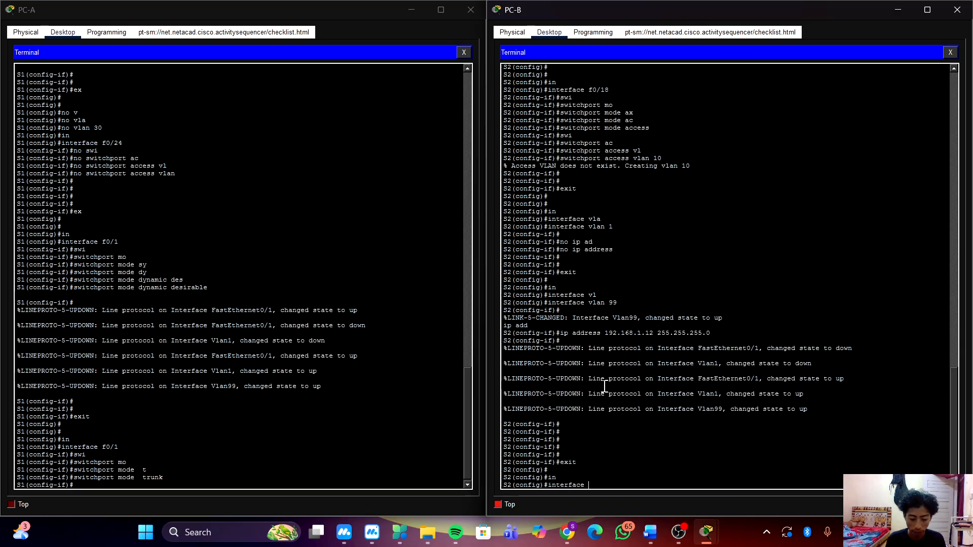
text(f0/1)
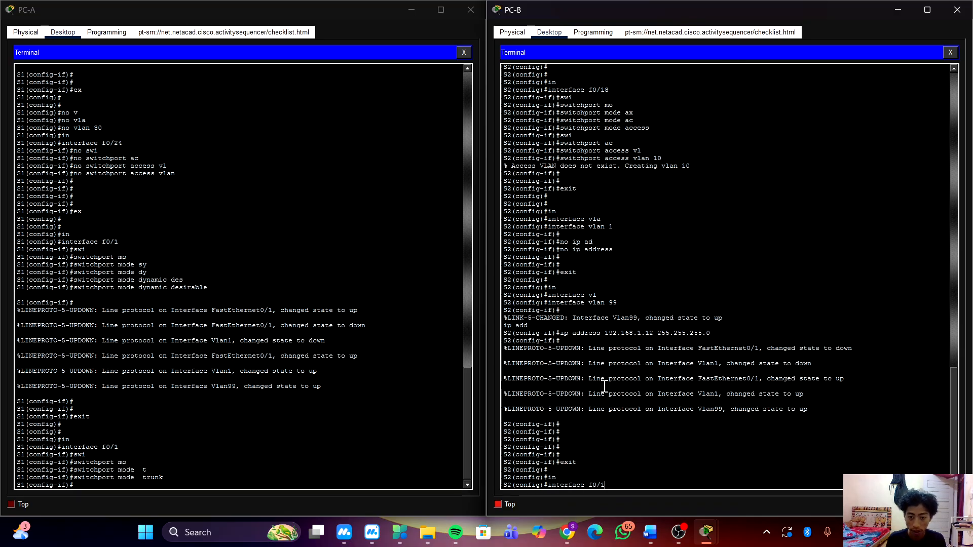
key(Return)
text(swi)
key(Tab)
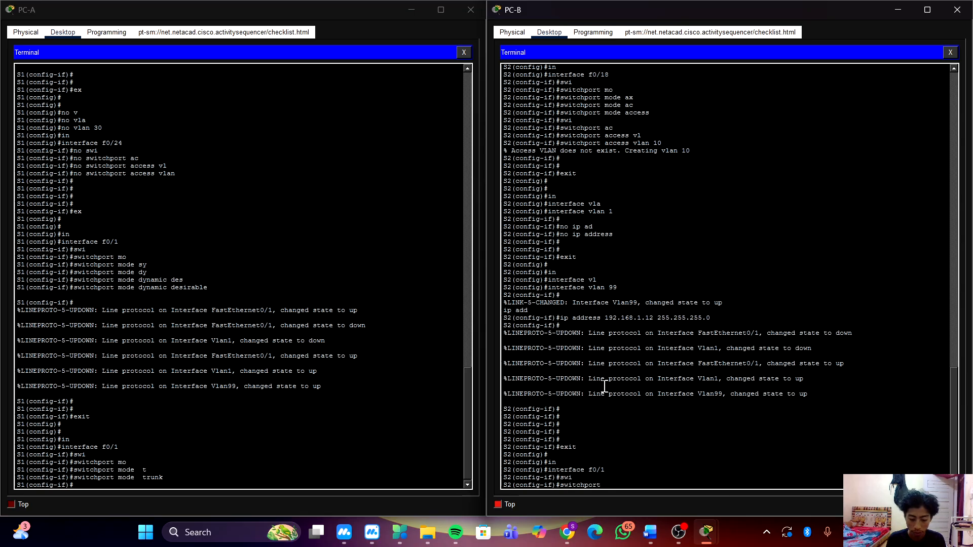
text(mo)
key(Tab)
text(t)
key(Tab)
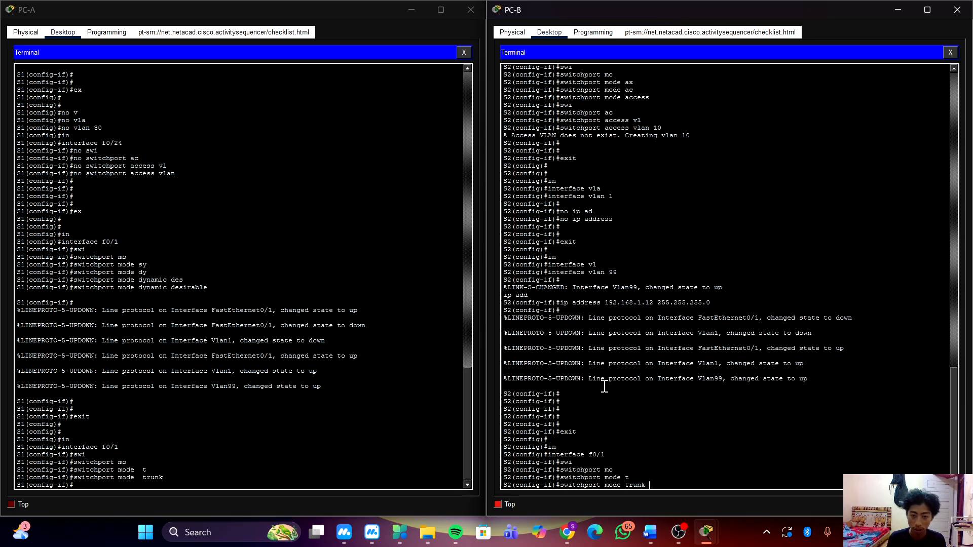
key(Return)
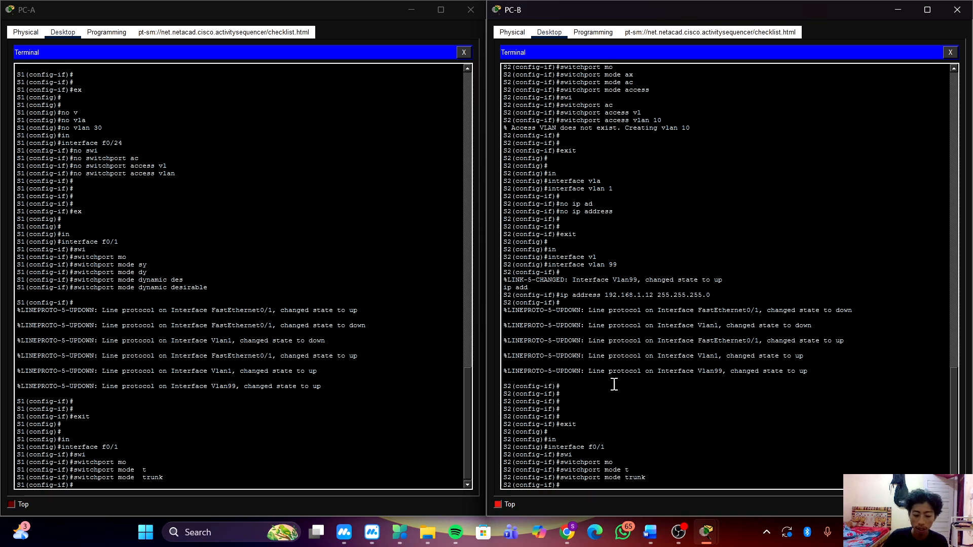
Leave the f0/1 interface configuration on S1 and return to global configuration mode.
click(646, 378)
click(285, 440)
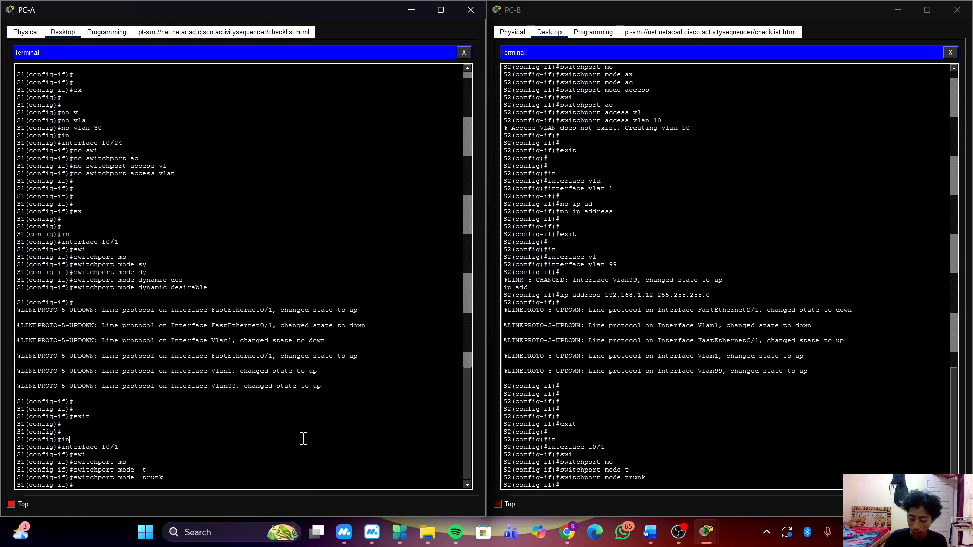
key(Return)
key(Return)
key(Return)
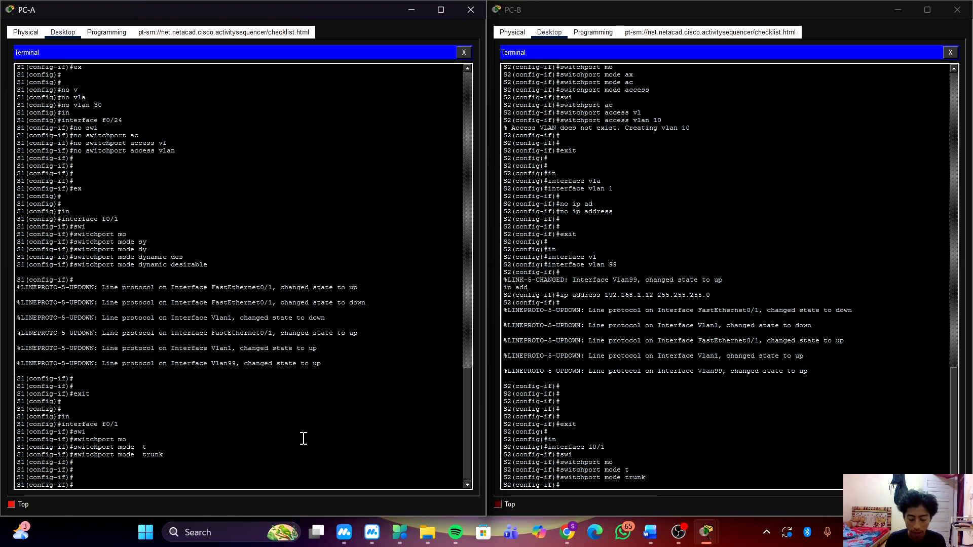
text(in)
key(Tab)
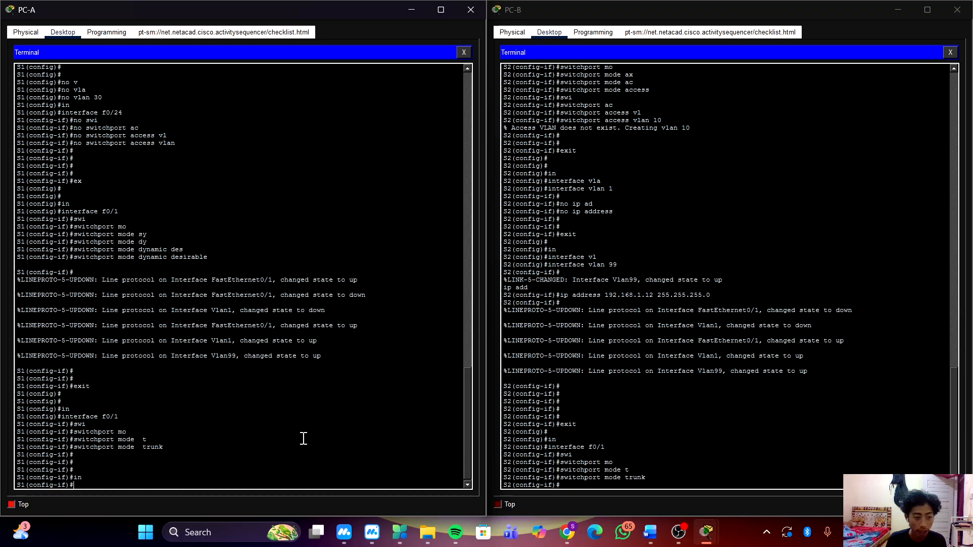
text(exit)
key(Return)
key(Return)
key(Return)
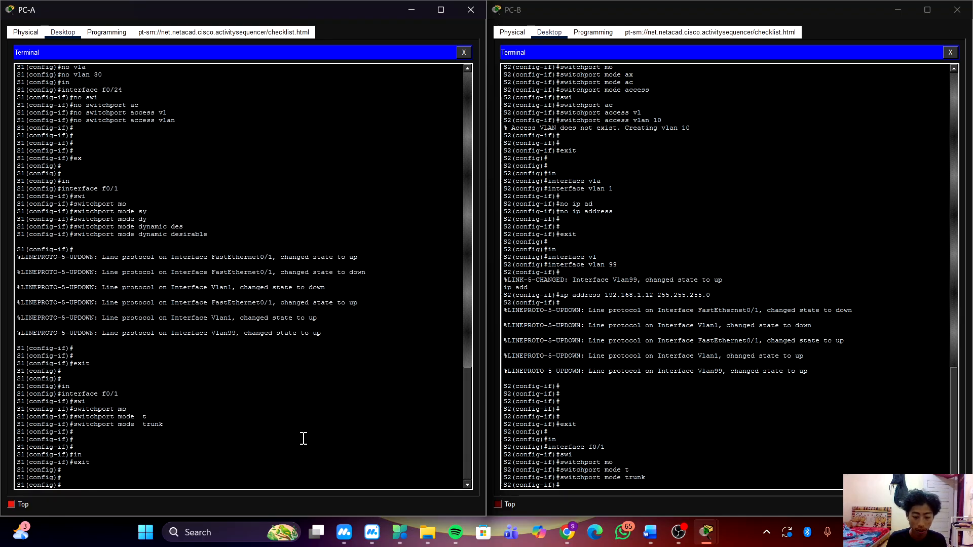
Set the trunk native VLAN of interface f0/1 on S1 to VLAN 1000.
text(in)
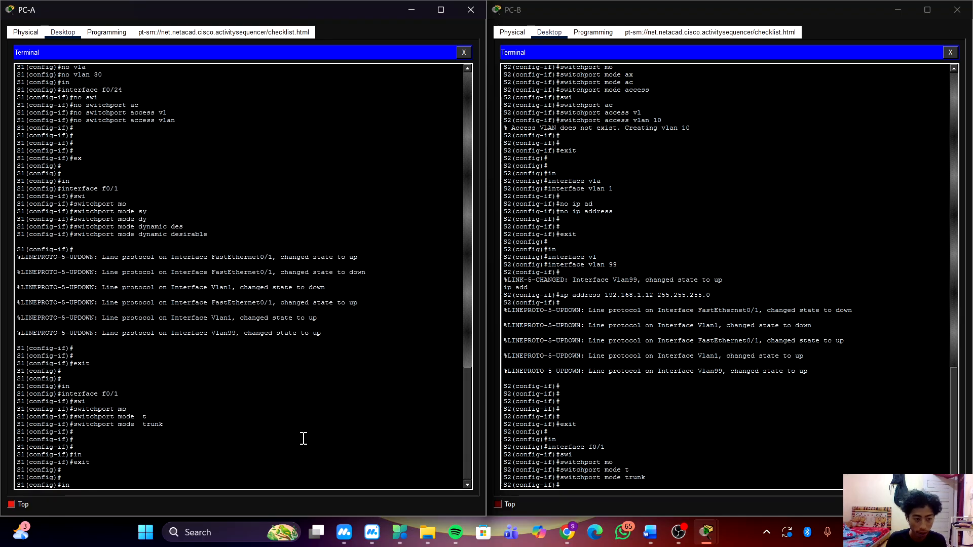
key(Tab)
text(f0)
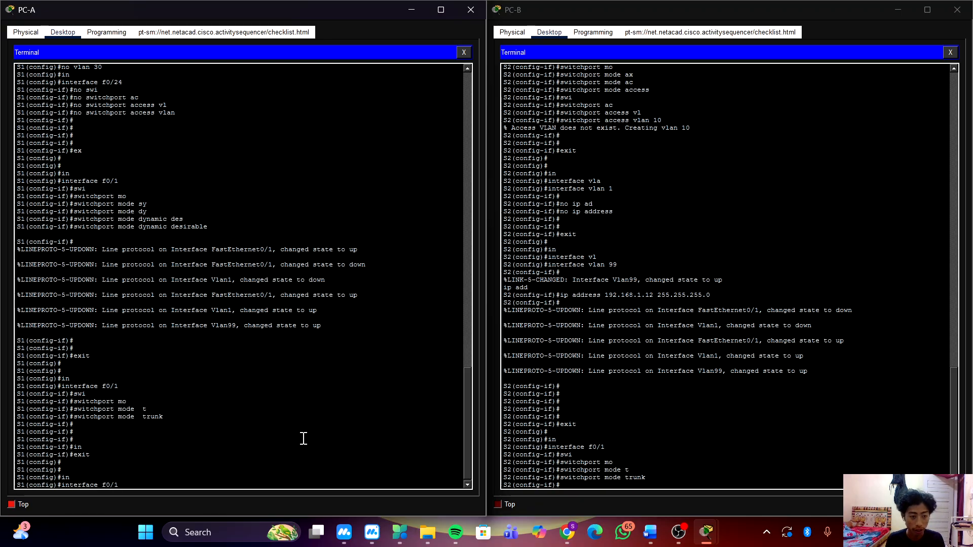
text(/1)
key(Return)
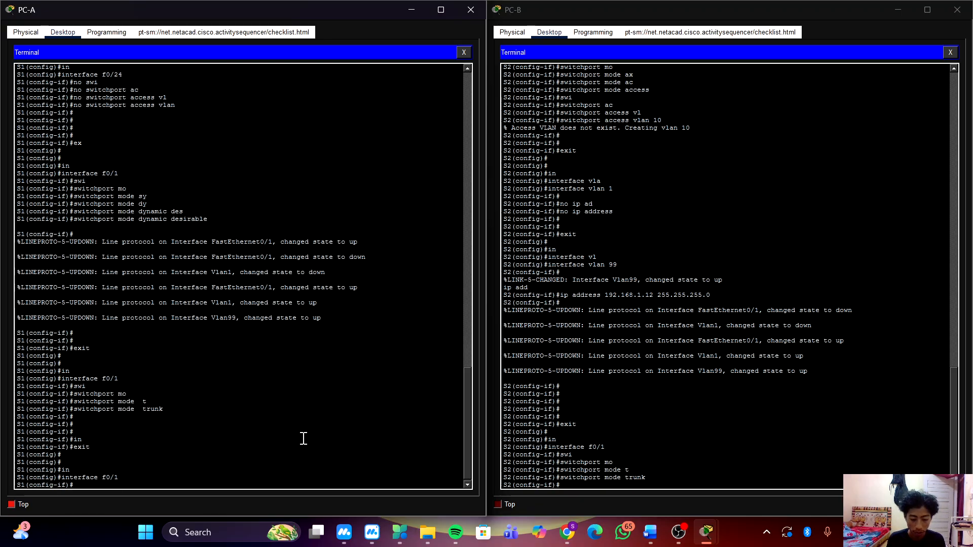
text(swi)
key(Tab)
text(t)
key(Tab)
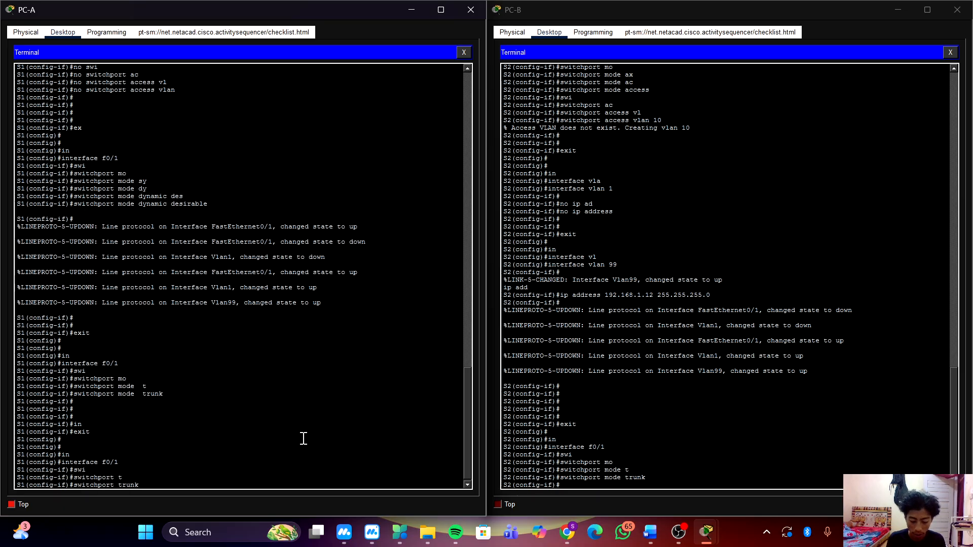
text(n)
key(Tab)
text(vl)
key(Tab)
text(1)
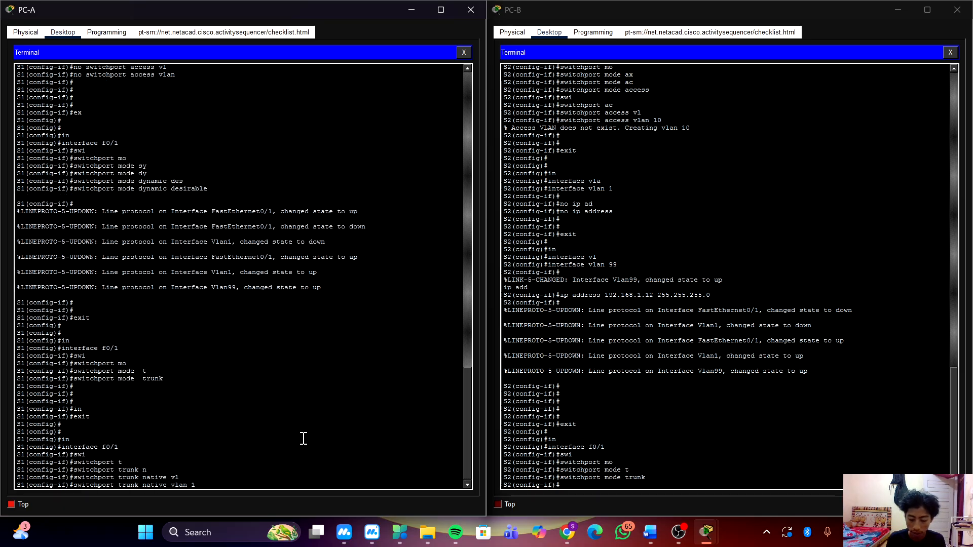
text(000)
key(Return)
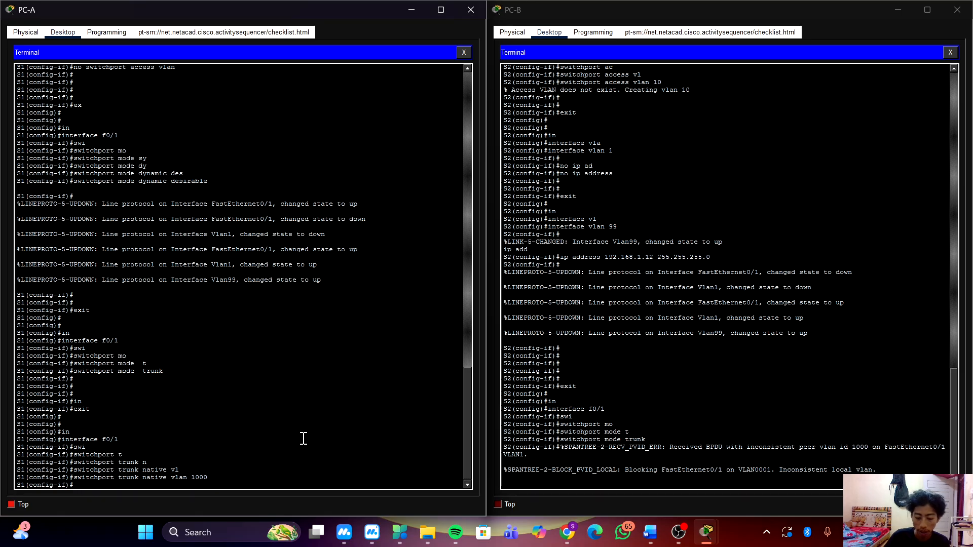
Re-enter the configuration of interface f0/1 on S2 from the PC-B terminal.
click(652, 424)
key(Return)
key(Return)
key(Return)
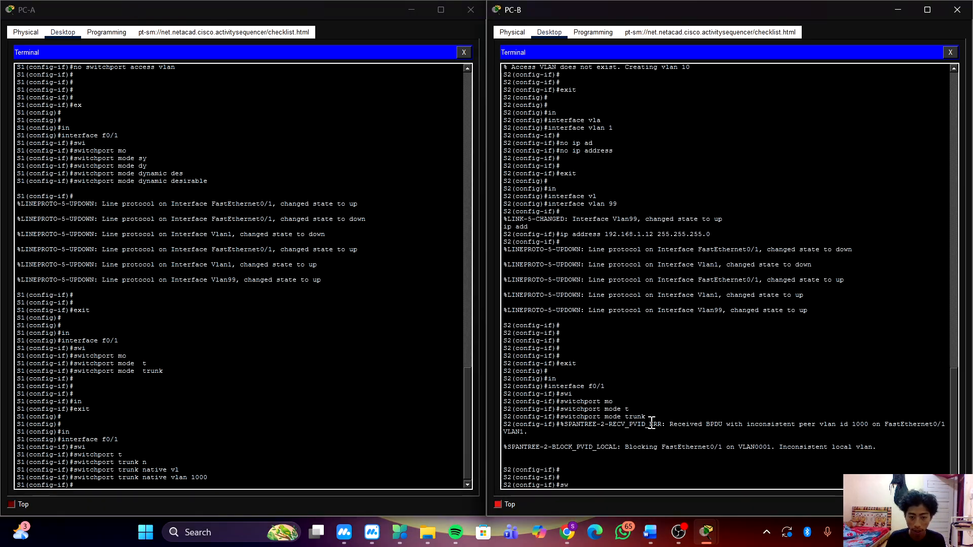
key(BackSpace)
key(BackSpace)
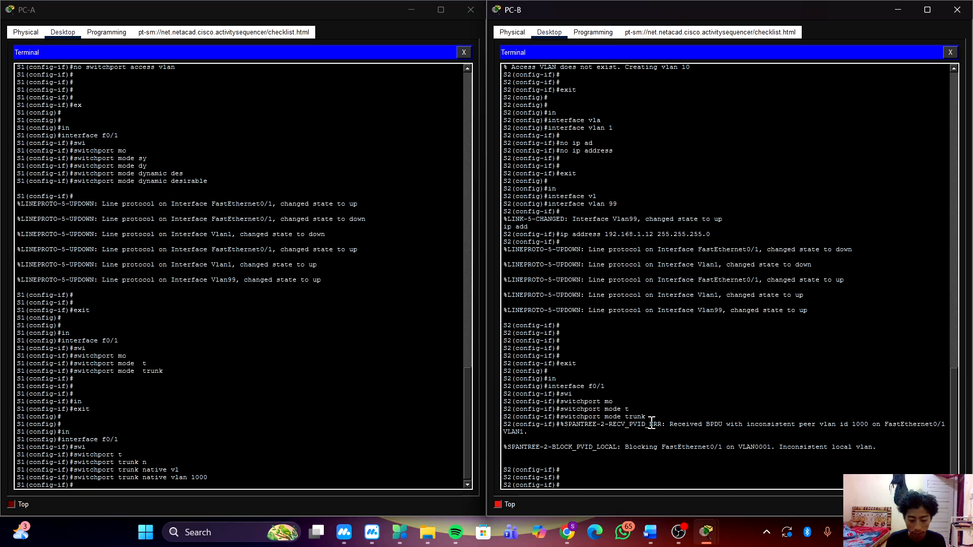
text(in)
key(Tab)
text(f0/1)
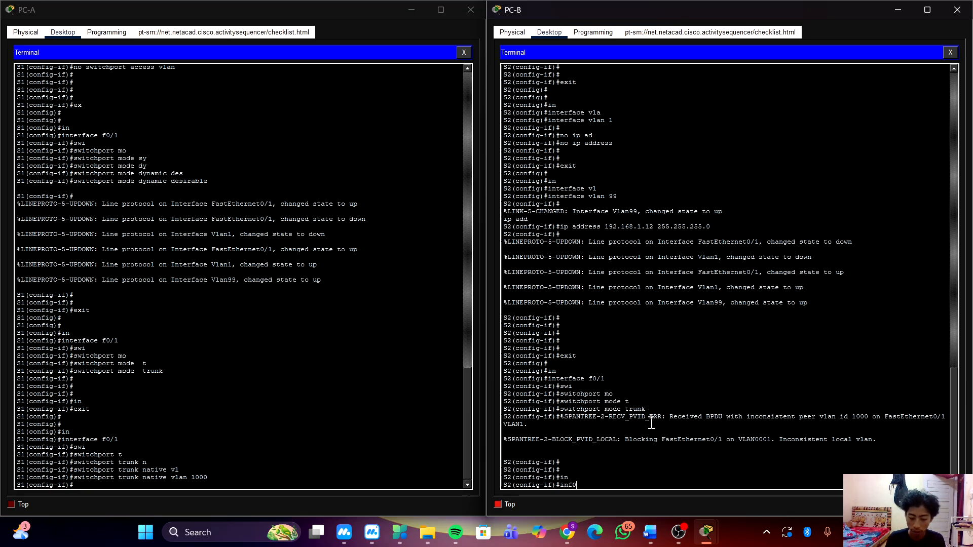
key(Return)
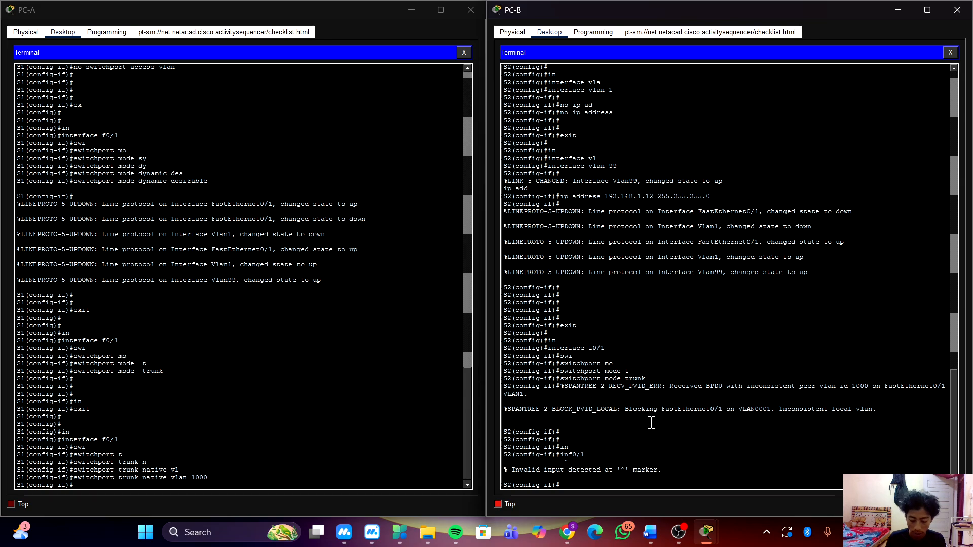
text(int f0/1)
key(Return)
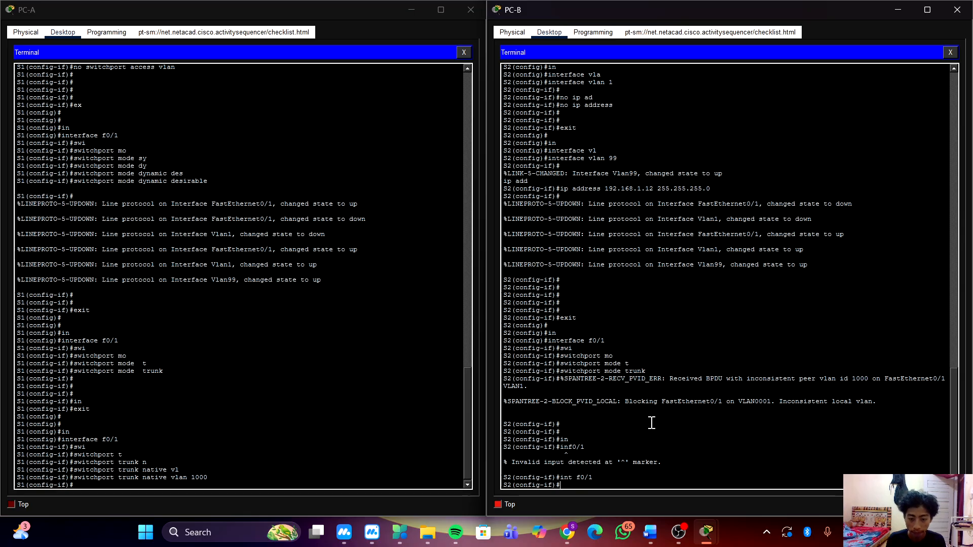
key(Return)
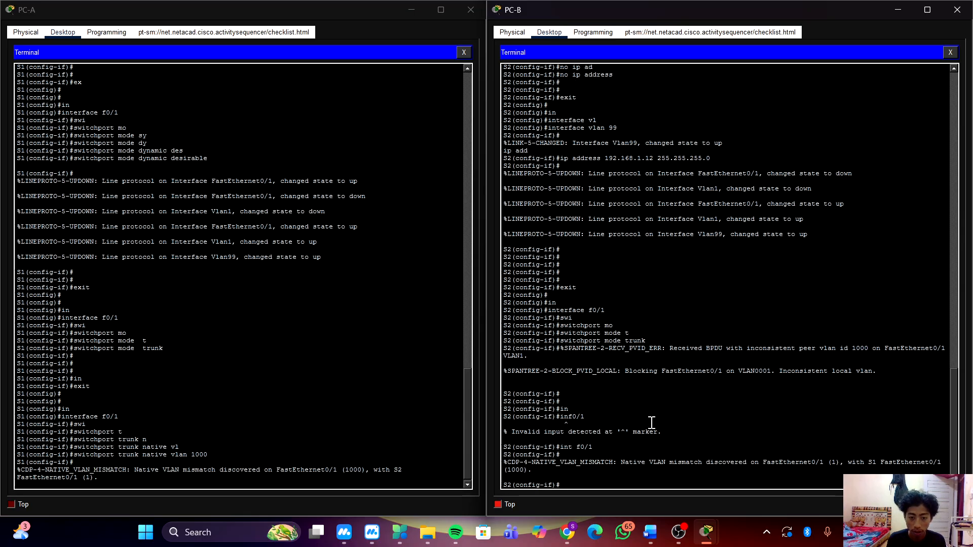
text(swi)
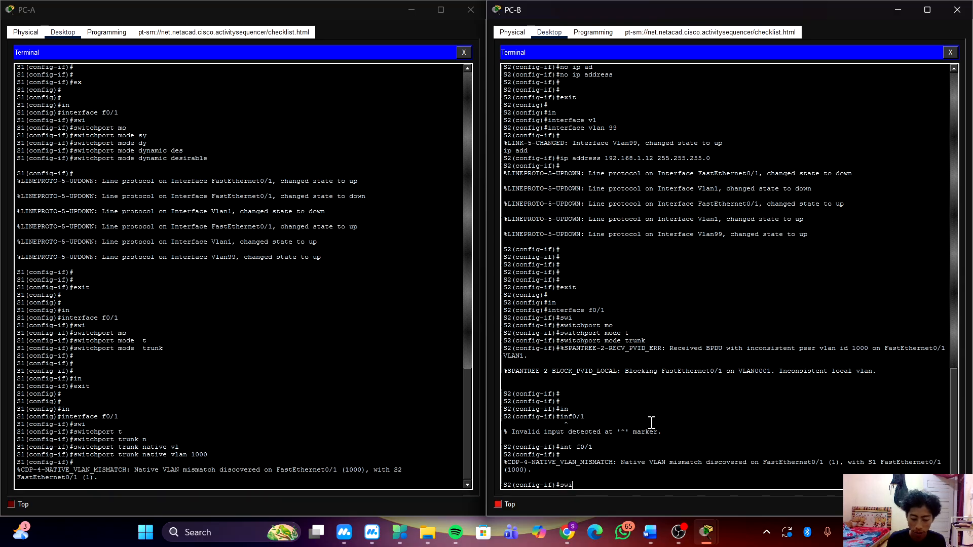
key(Tab)
text(t)
key(Tab)
text(vl)
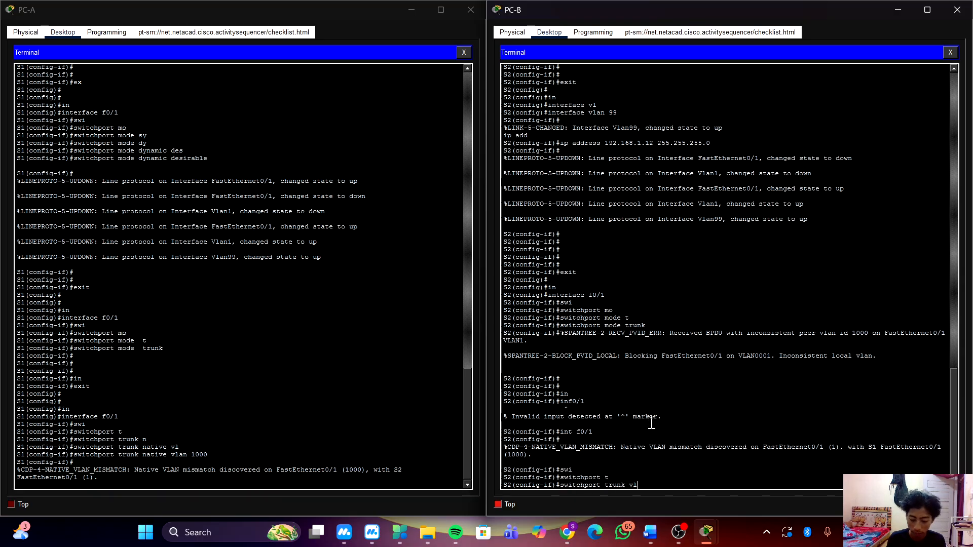
key(Tab)
text(100)
key(BackSpace)
key(BackSpace)
key(BackSpace)
key(BackSpace)
key(BackSpace)
key(BackSpace)
key(BackSpace)
key(BackSpace)
key(BackSpace)
key(BackSpace)
key(BackSpace)
key(BackSpace)
key(BackSpace)
key(BackSpace)
key(BackSpace)
key(BackSpace)
key(BackSpace)
key(BackSpace)
key(BackSpace)
key(BackSpace)
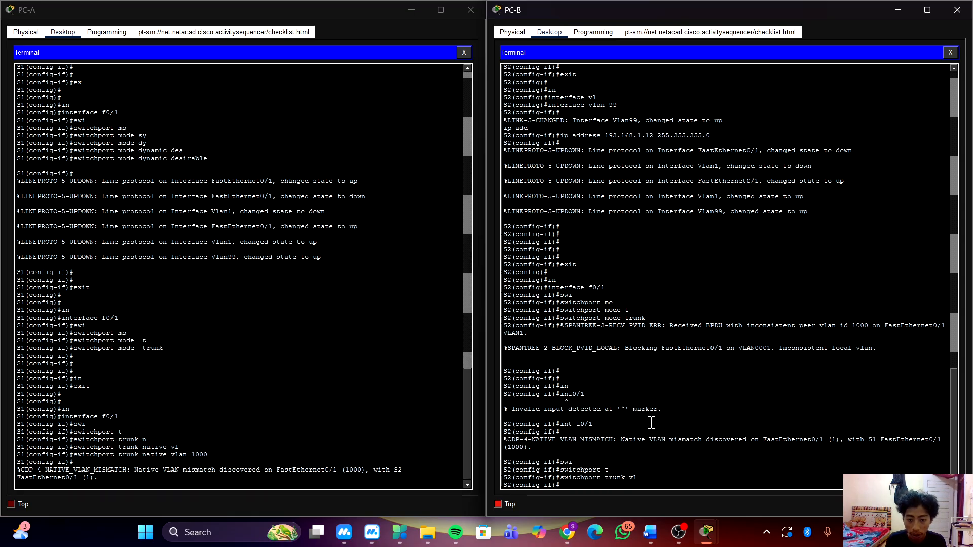
Set the trunk native VLAN of interface f0/1 on S2 to VLAN 1000.
text(swi)
key(Tab)
text(t)
key(Tab)
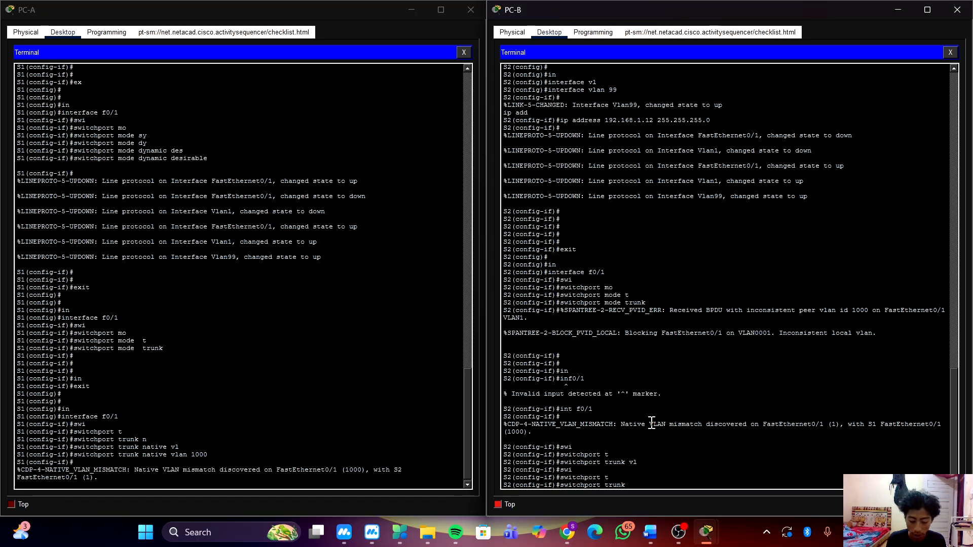
text(vl)
key(Tab)
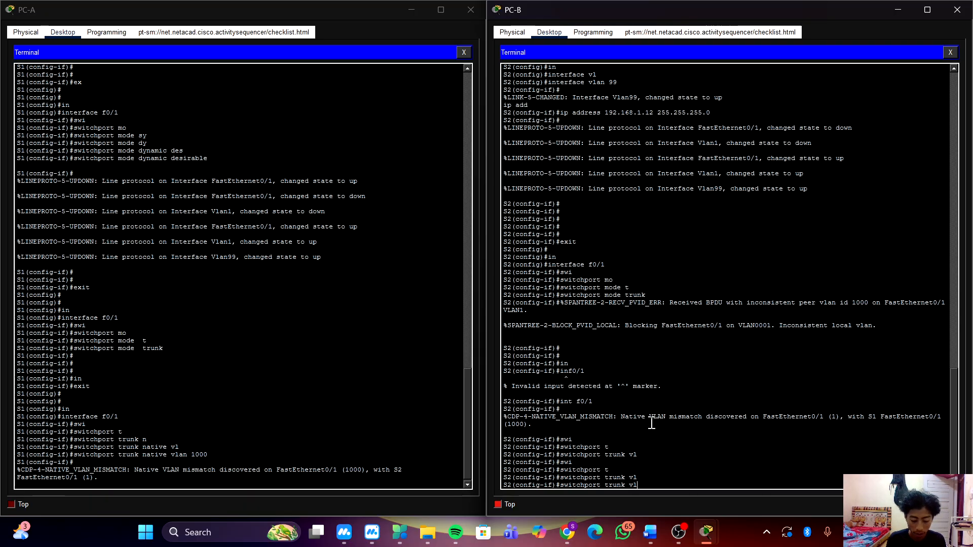
text(a)
key(Tab)
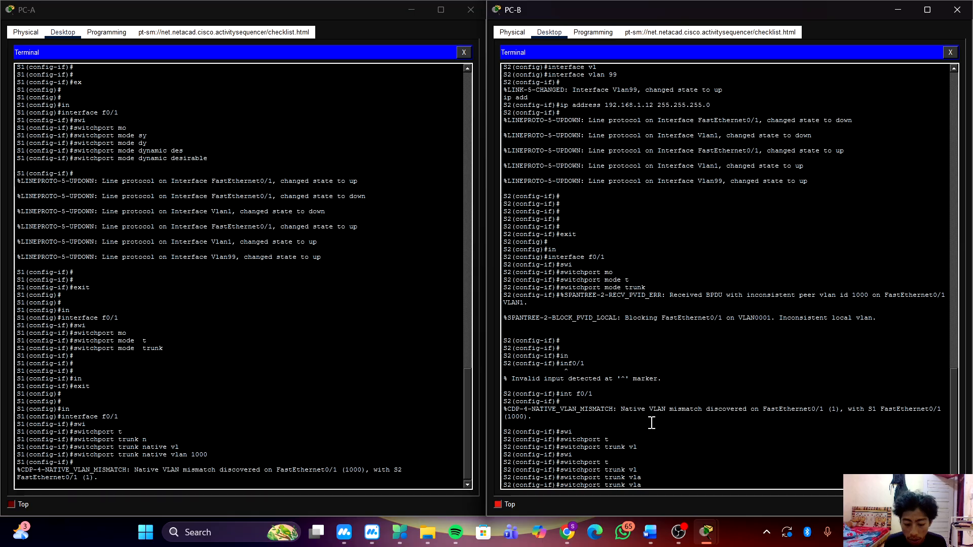
text(n)
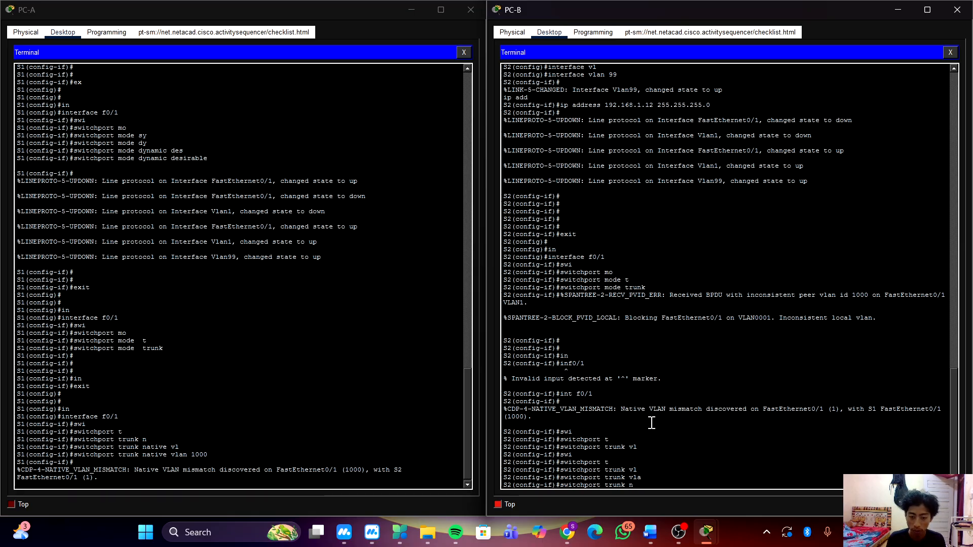
key(Tab)
text(v)
key(Tab)
text(100)
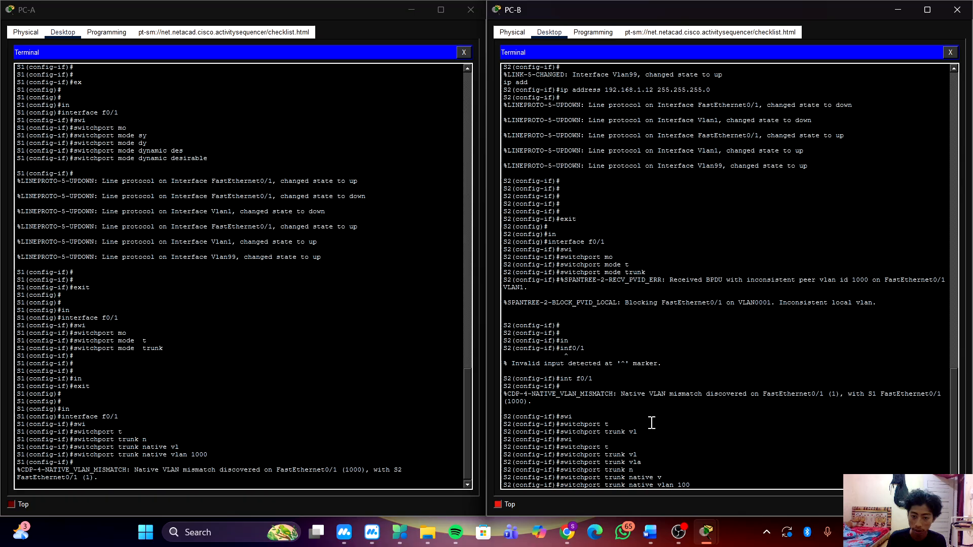
text(0)
key(Return)
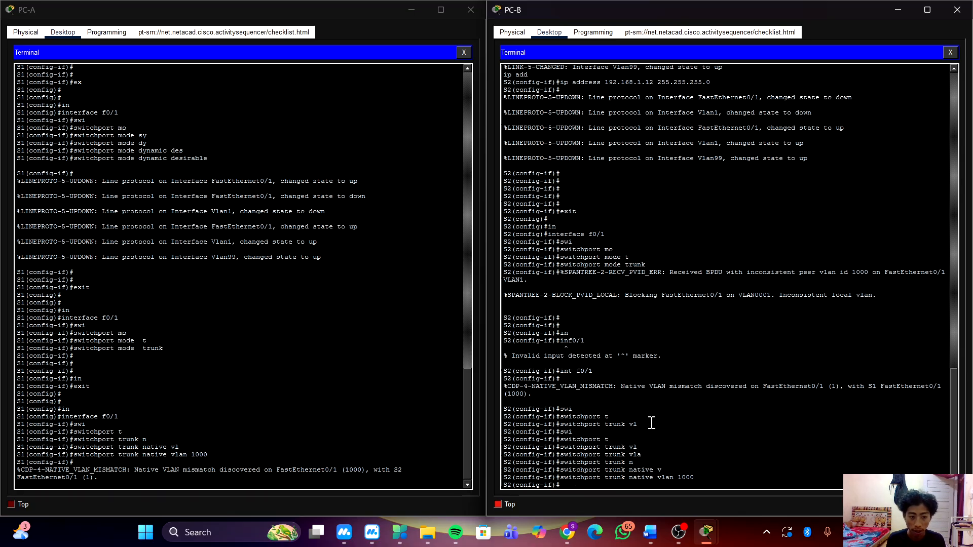
key(Return)
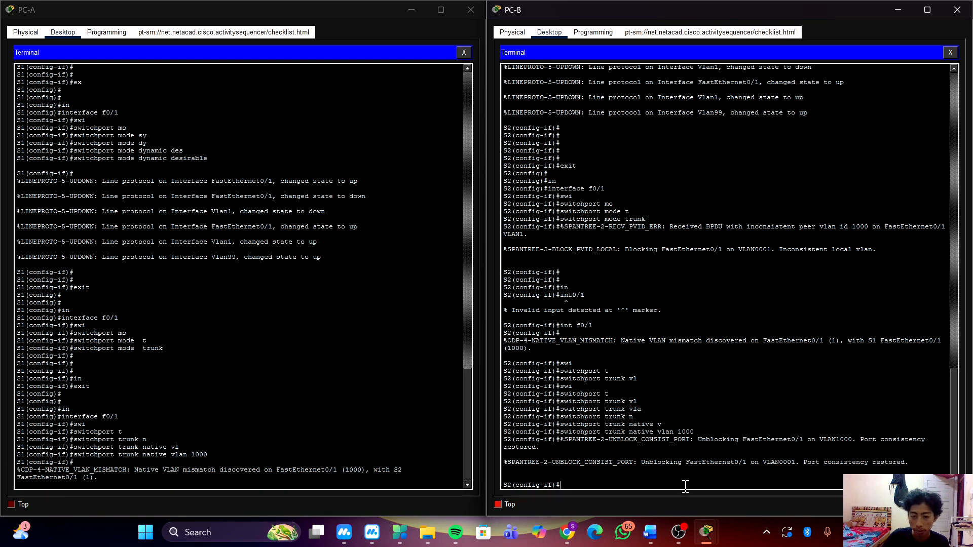
Check the activity results in the main Packet Tracer window and review the status of the individual assessment items.
mouse_move(706, 532)
click(660, 482)
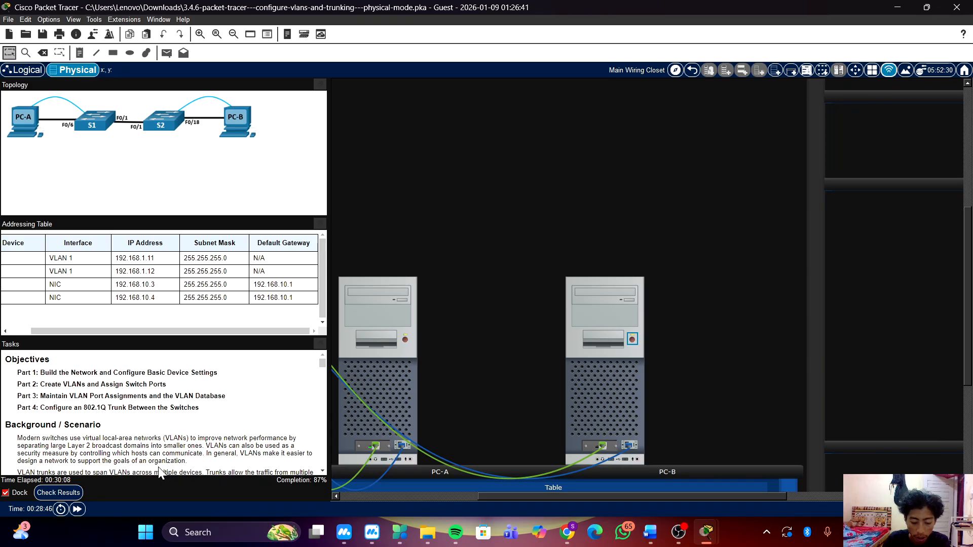
click(58, 493)
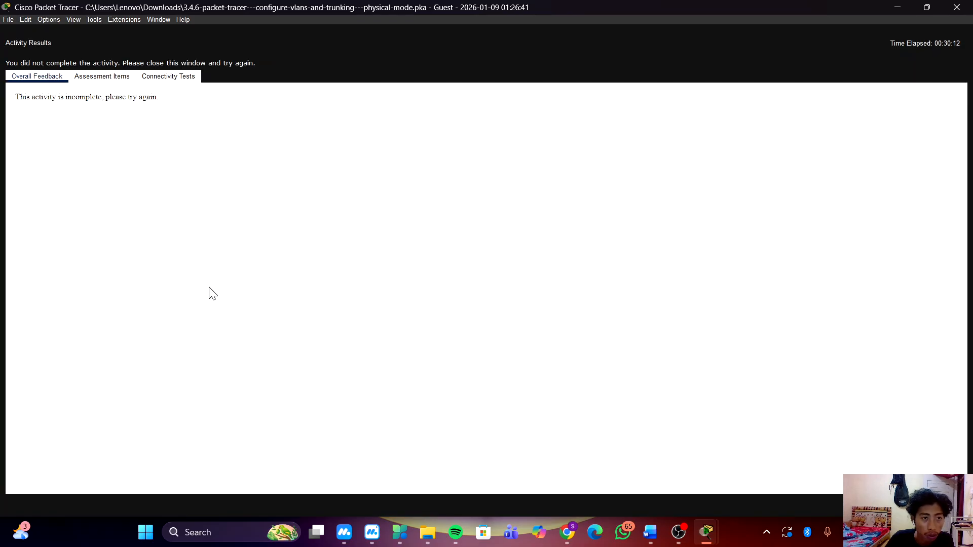
click(100, 76)
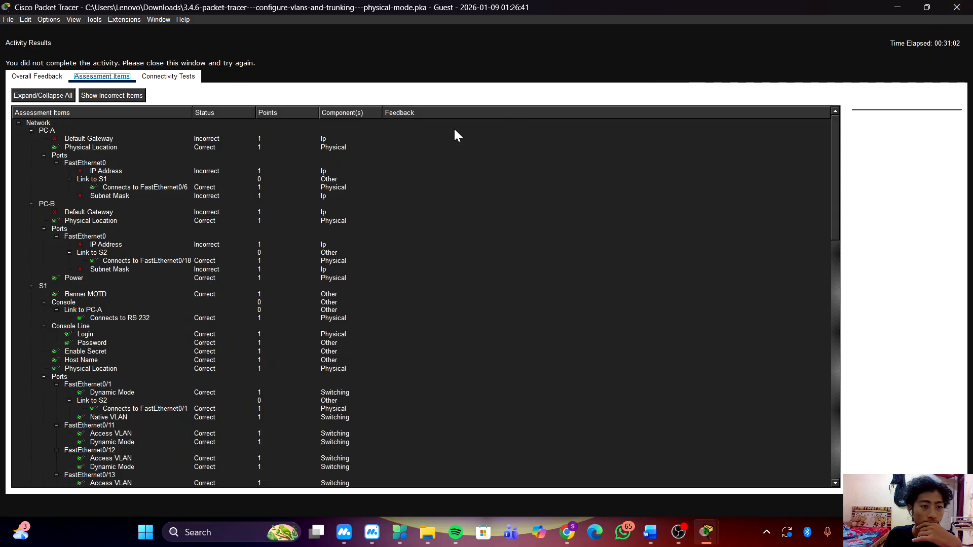
key(Escape)
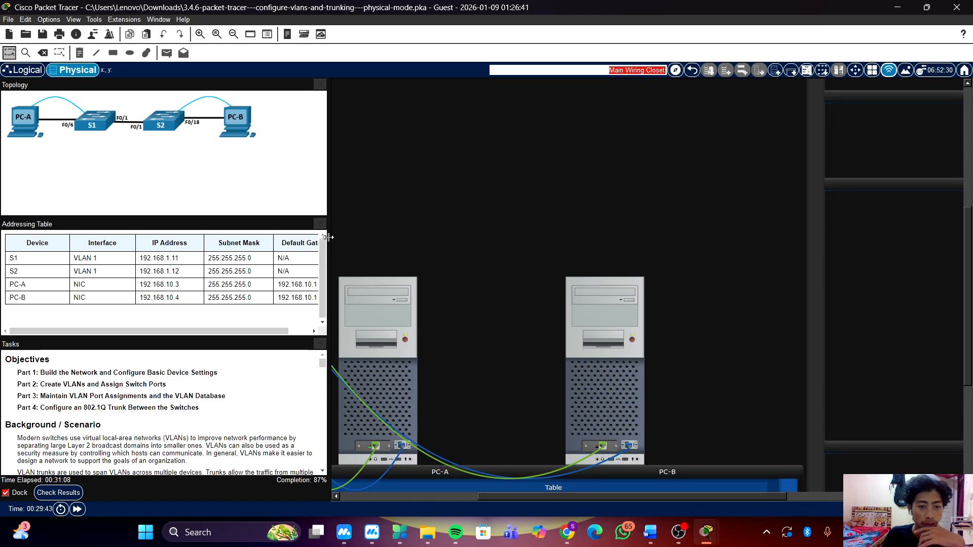
Widen the instructions area to show the full addressing table and copy PC-A's default gateway, 192.168.10.1.
drag(328, 237, 399, 237)
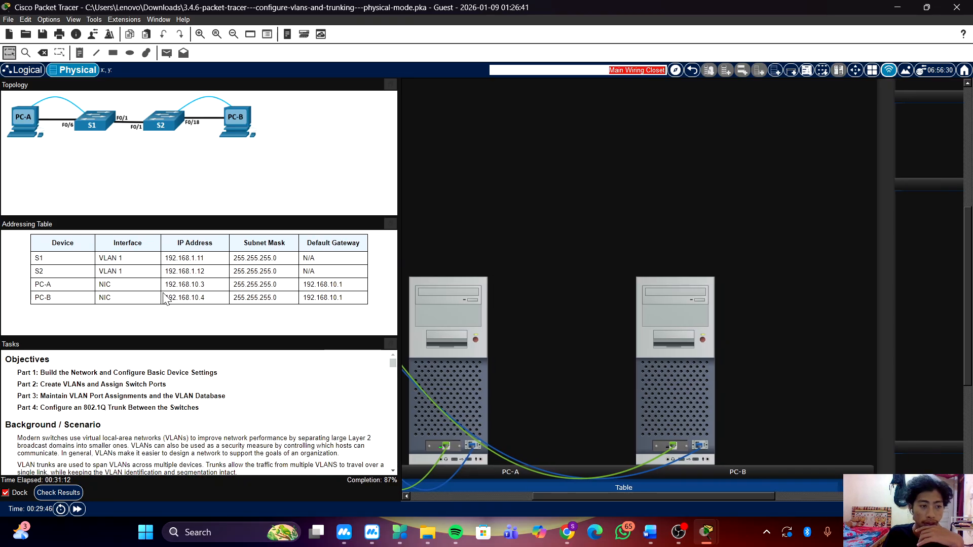
double_click(306, 284)
right_click(328, 284)
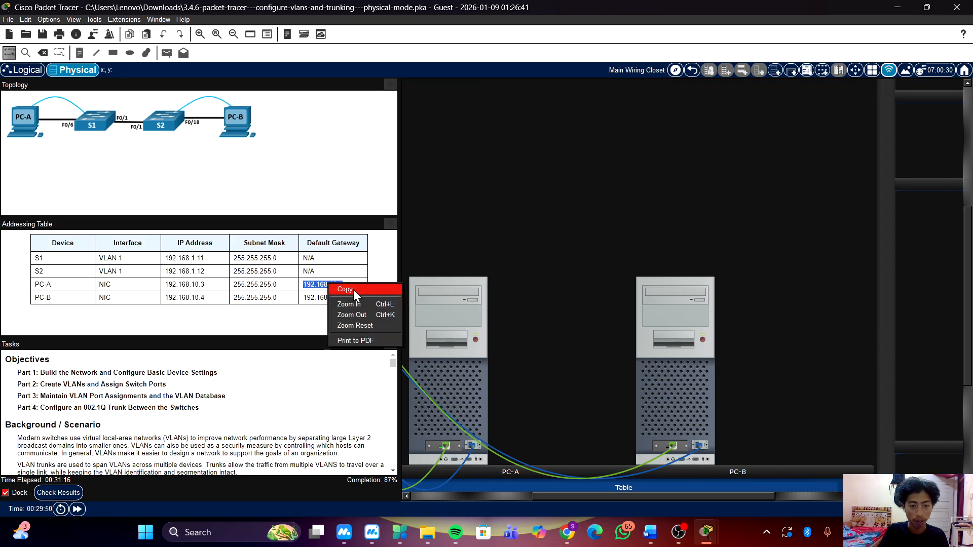
click(354, 290)
Return to PC-A's terminal session and leave interface configuration on S1 for privileged EXEC mode.
click(448, 382)
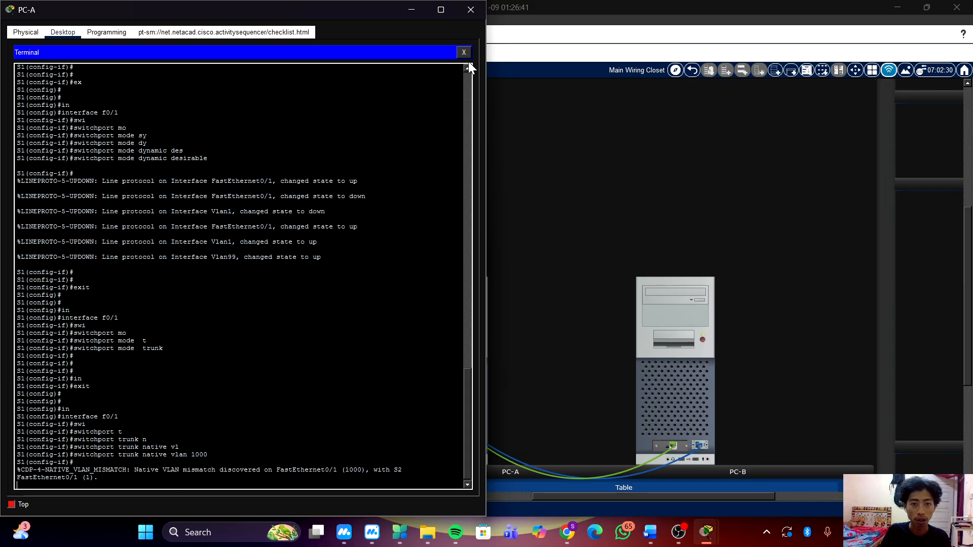
key(Return)
key(Return)
key(Return)
key(Return)
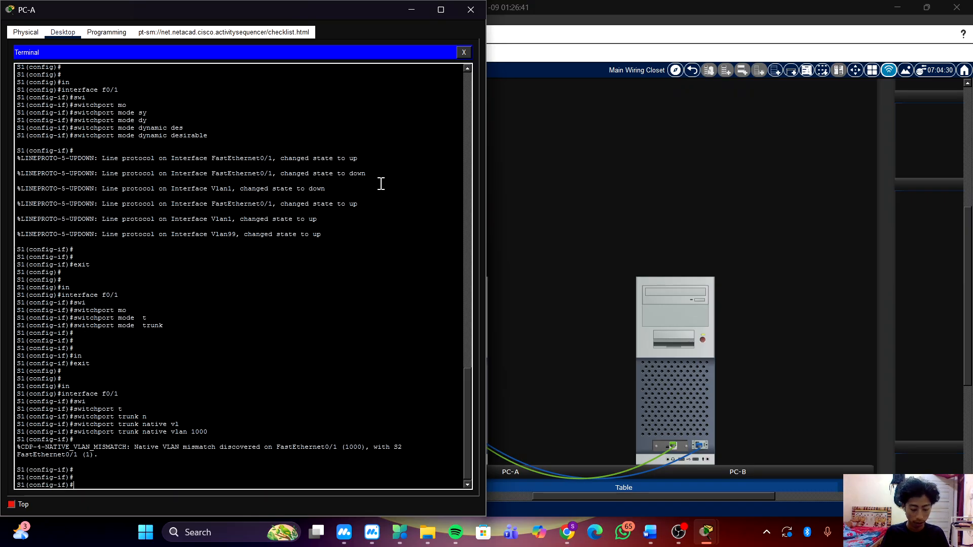
text(end)
key(Return)
key(Return)
key(Return)
key(Return)
Save S1's running configuration to the startup configuration, accepting the default destination filename.
text(c)
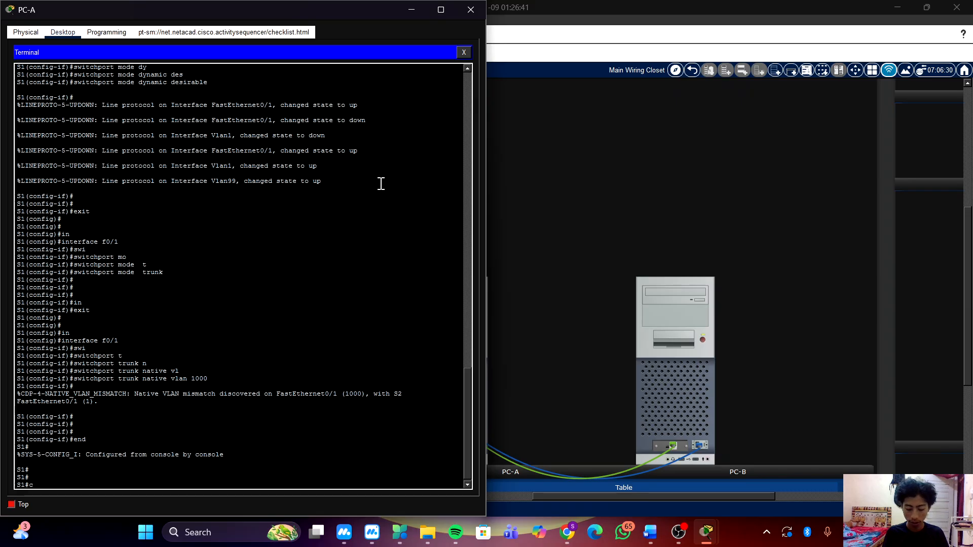
text(op)
key(Tab)
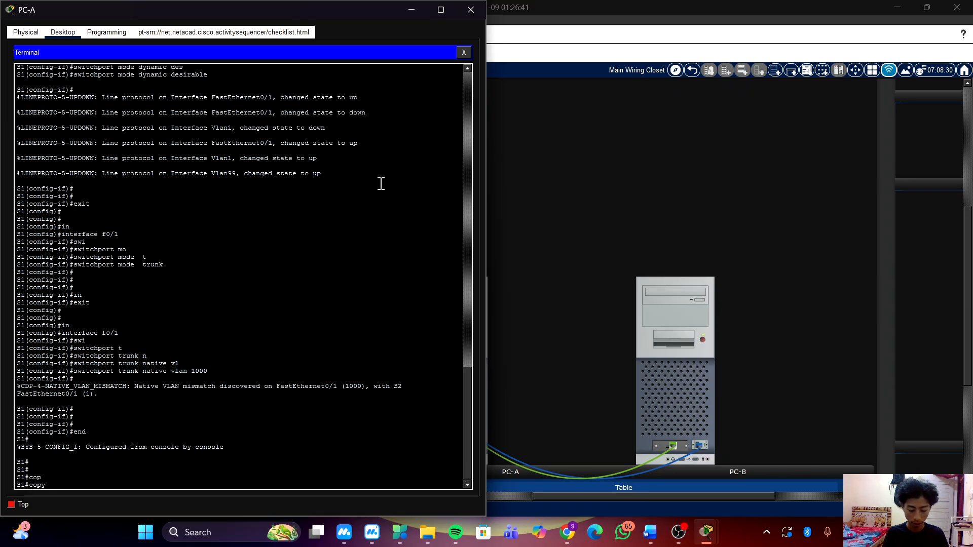
text(r)
key(Tab)
text(st)
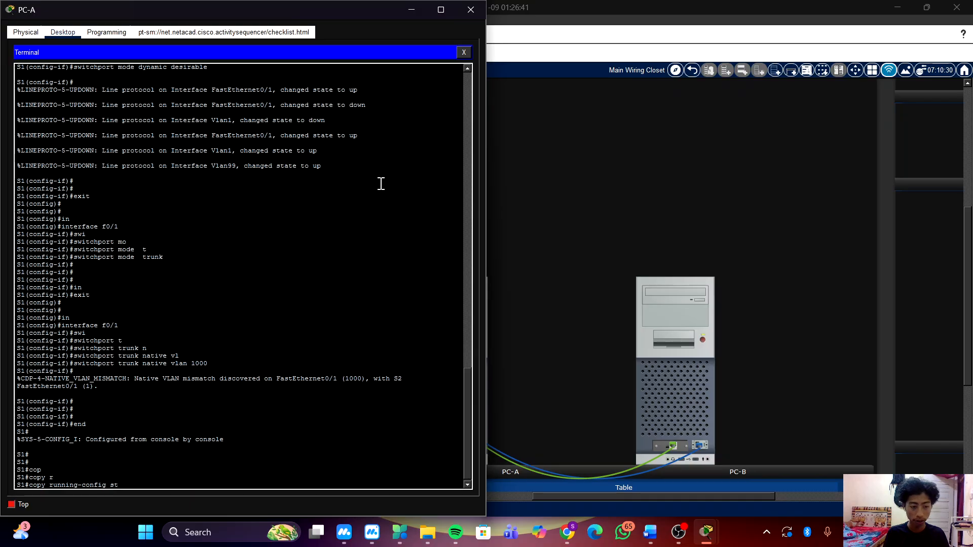
key(Tab)
key(Return)
key(Return)
key(Return)
key(Return)
key(Return)
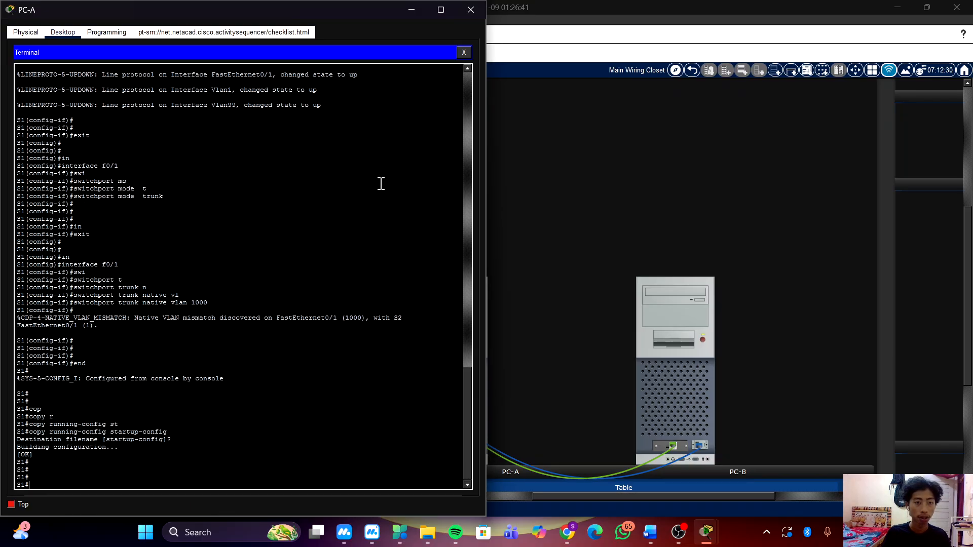
Switch PC-A from the terminal to its IP configuration and set the default gateway to 192.168.10.1.
click(464, 52)
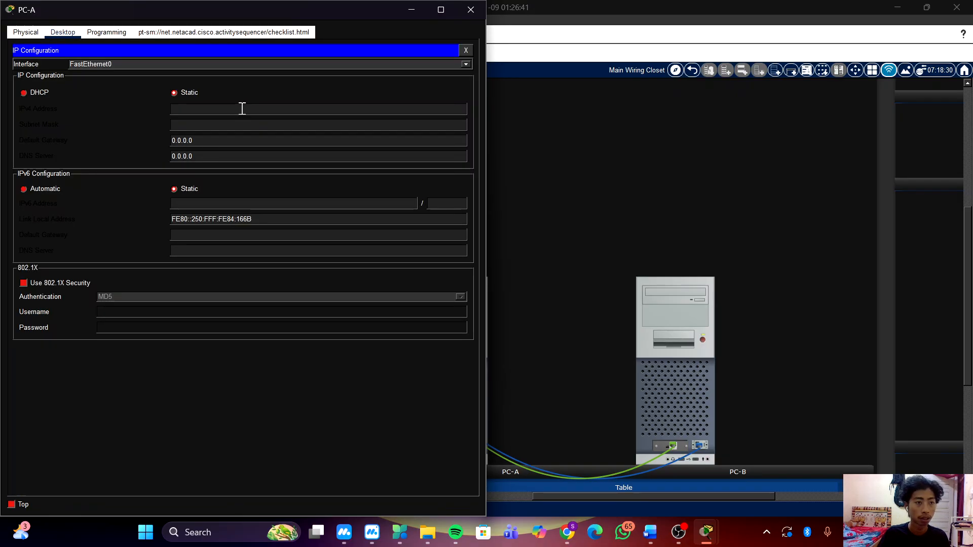
drag(324, 7, 712, 10)
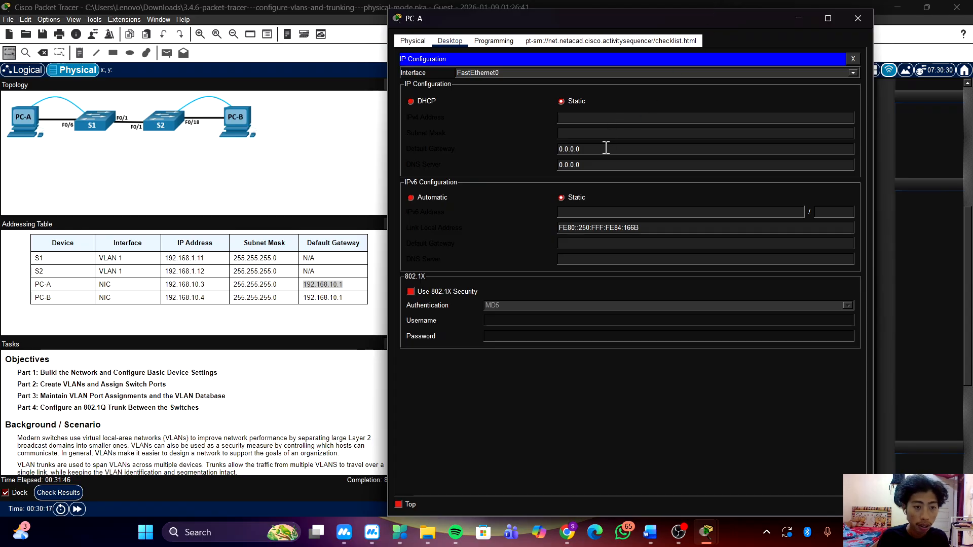
drag(606, 147, 531, 149)
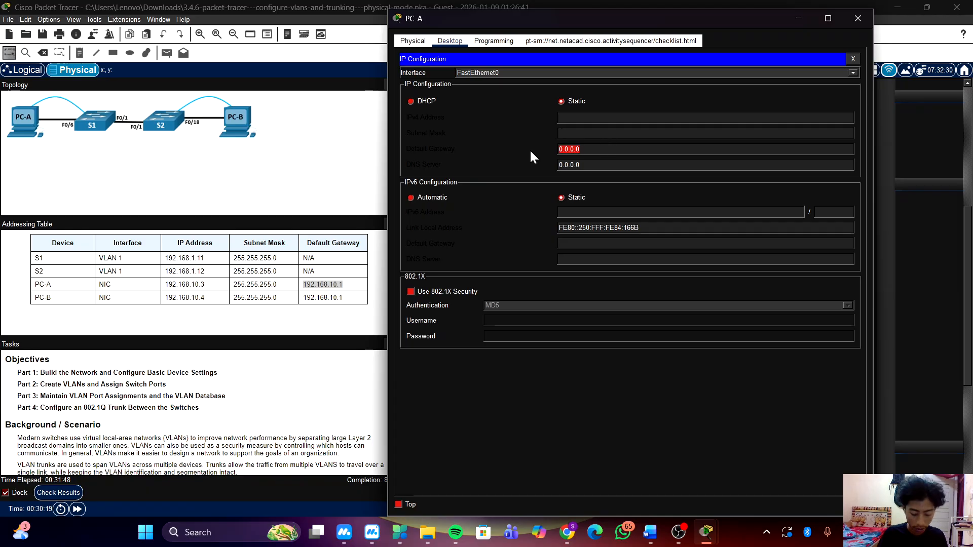
text(192.168.10.1)
click(605, 148)
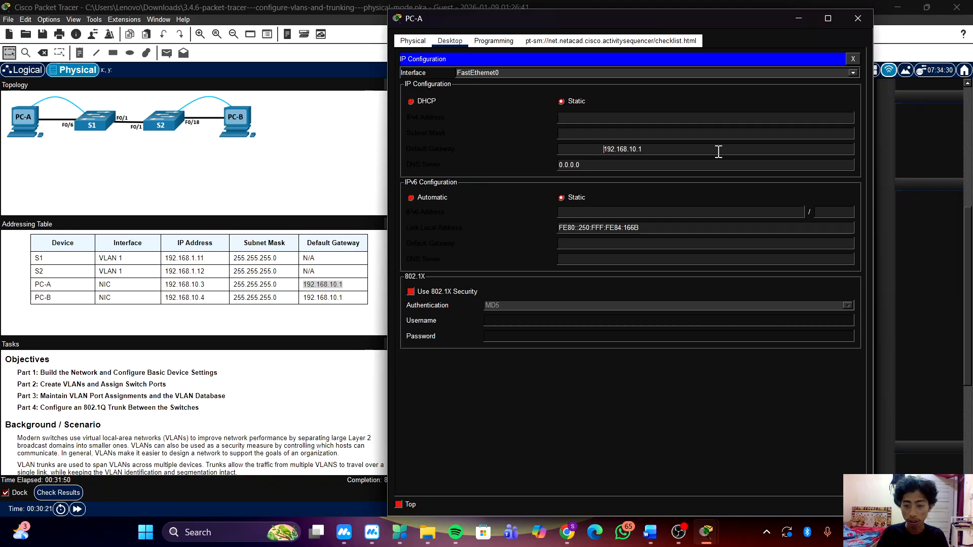
key(BackSpace)
key(BackSpace)
key(BackSpace)
key(BackSpace)
key(BackSpace)
key(BackSpace)
key(BackSpace)
key(BackSpace)
key(BackSpace)
key(BackSpace)
key(BackSpace)
key(BackSpace)
key(BackSpace)
key(BackSpace)
key(BackSpace)
key(BackSpace)
key(BackSpace)
key(BackSpace)
key(BackSpace)
key(BackSpace)
key(BackSpace)
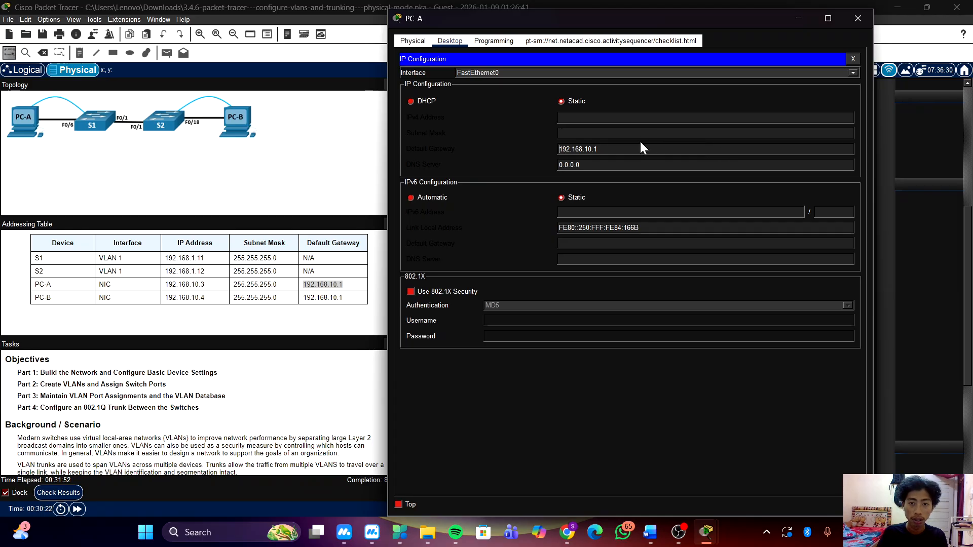
Set PC-A's subnet mask to 255.255.255.0.
click(621, 134)
text(2)
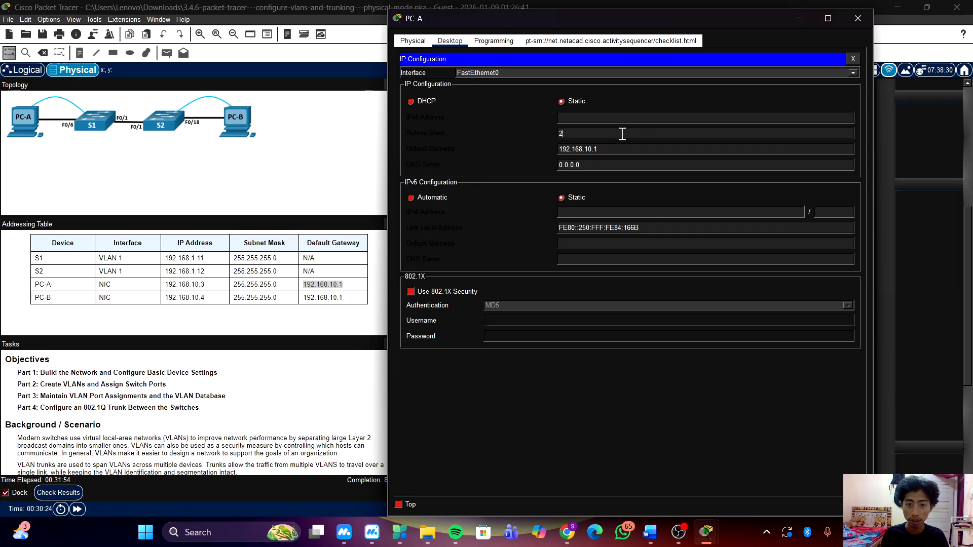
text(55.255.255.0)
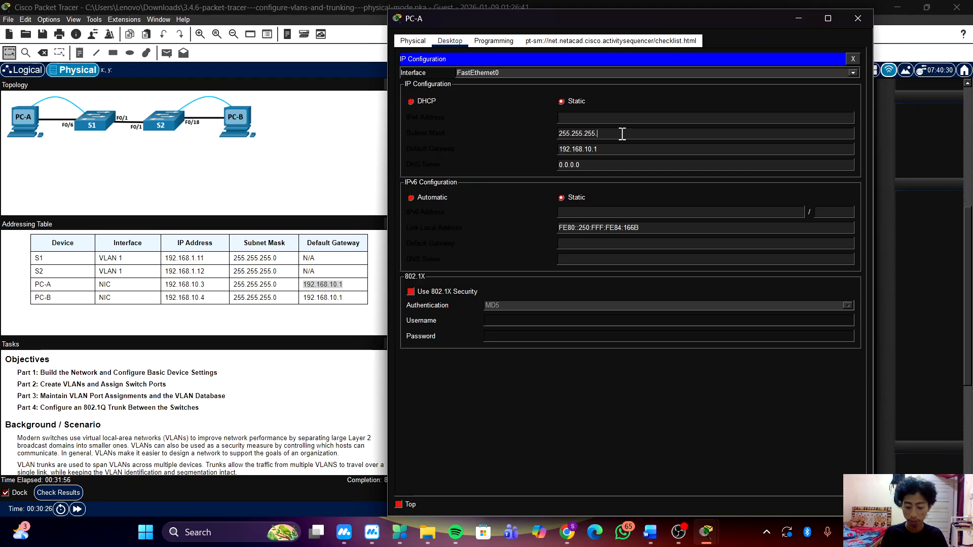
Set PC-A's static IPv4 address to 192.168.10.3 and close the PC-A window.
click(657, 119)
text(19)
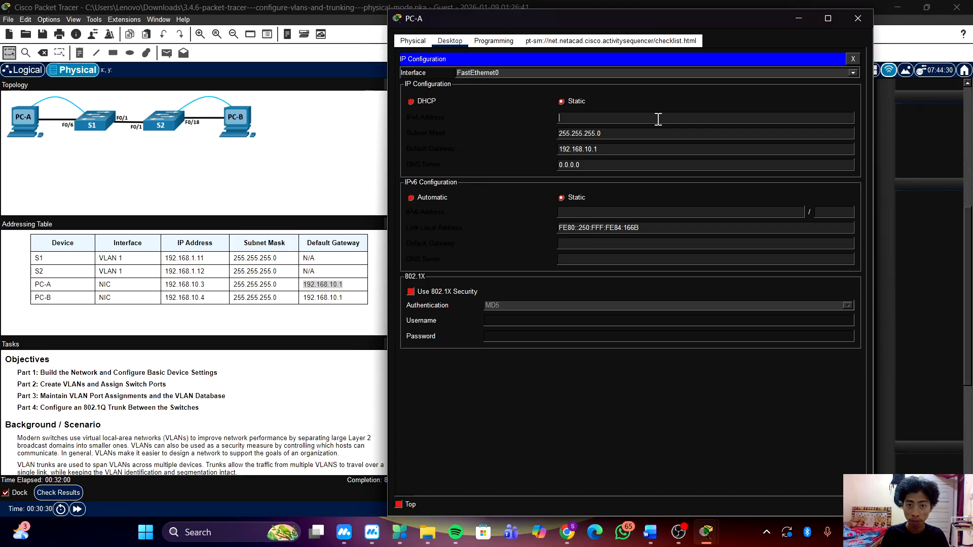
text(2.168.)
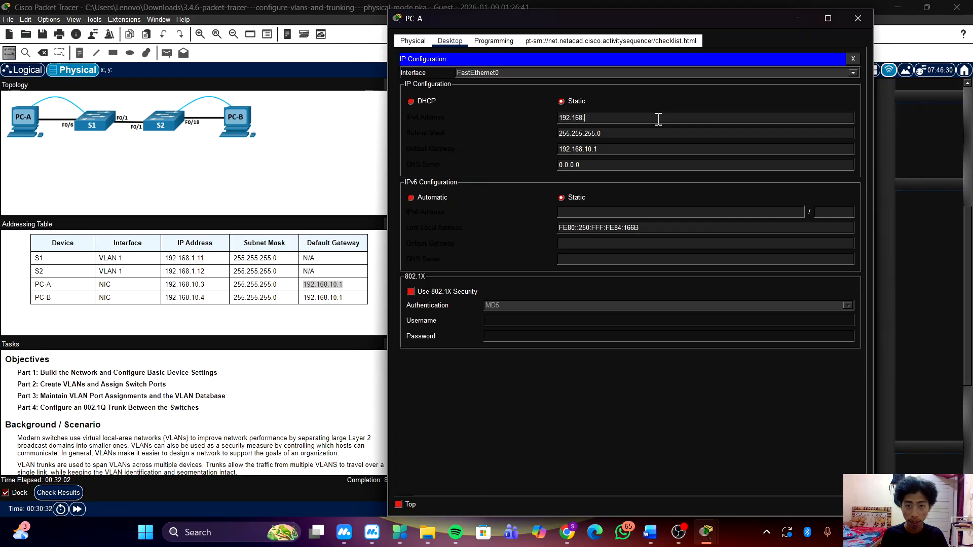
text(1)
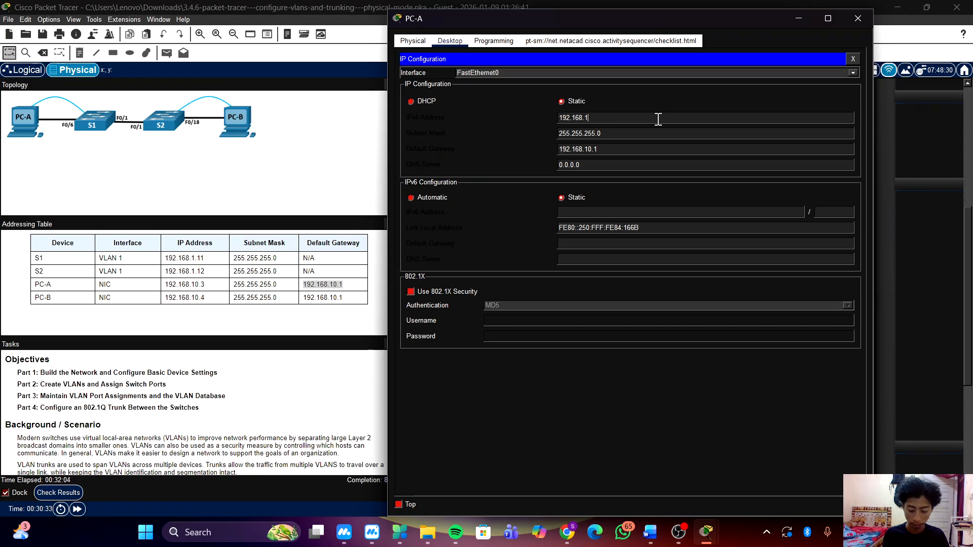
text(0/3)
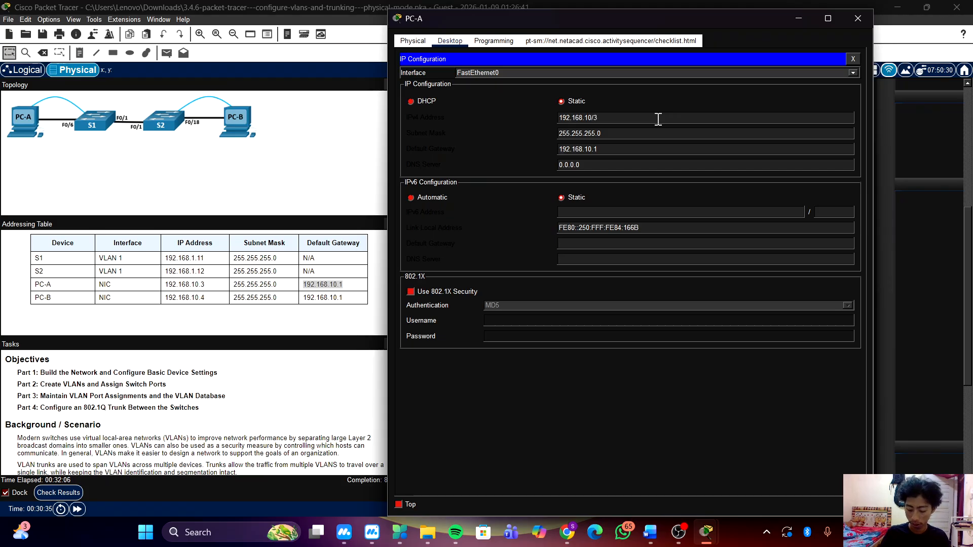
key(BackSpace)
key(BackSpace)
text(.)
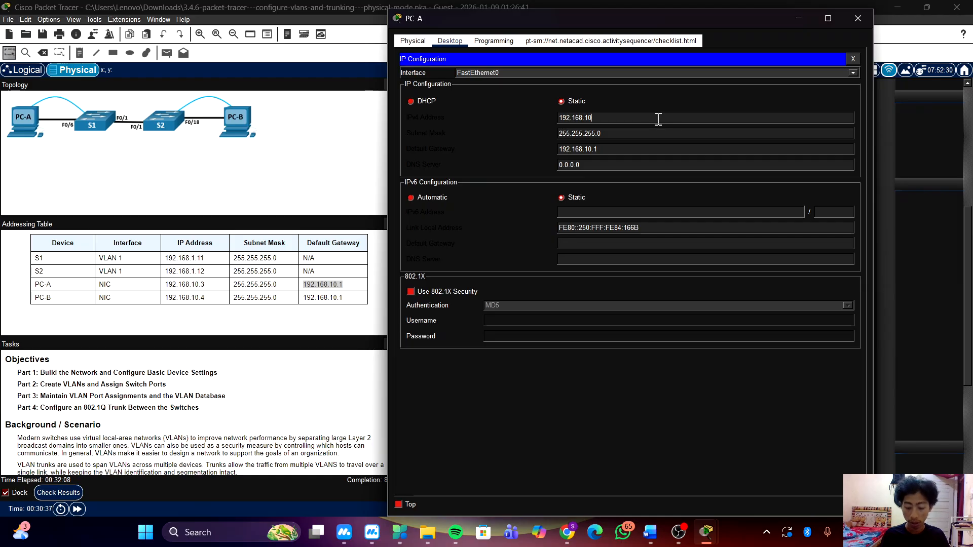
text(3)
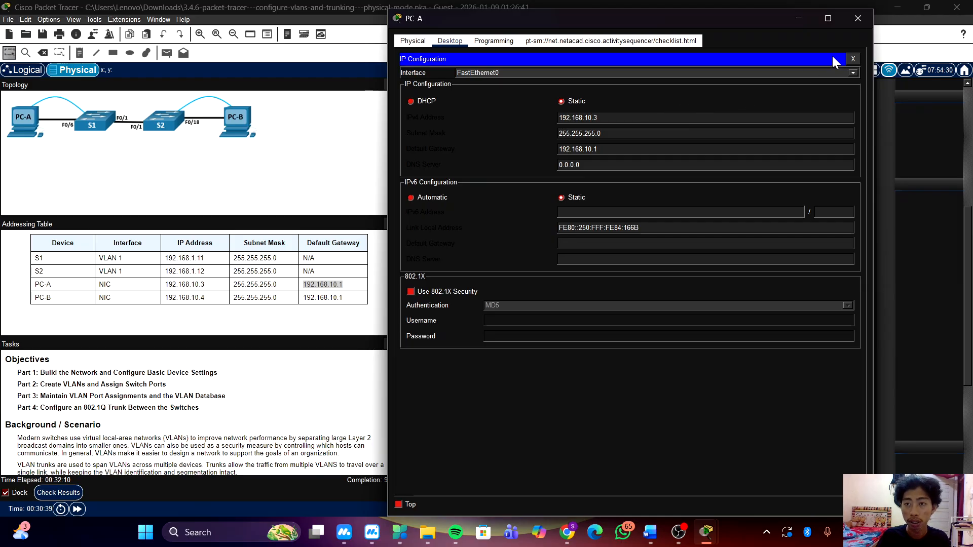
click(851, 20)
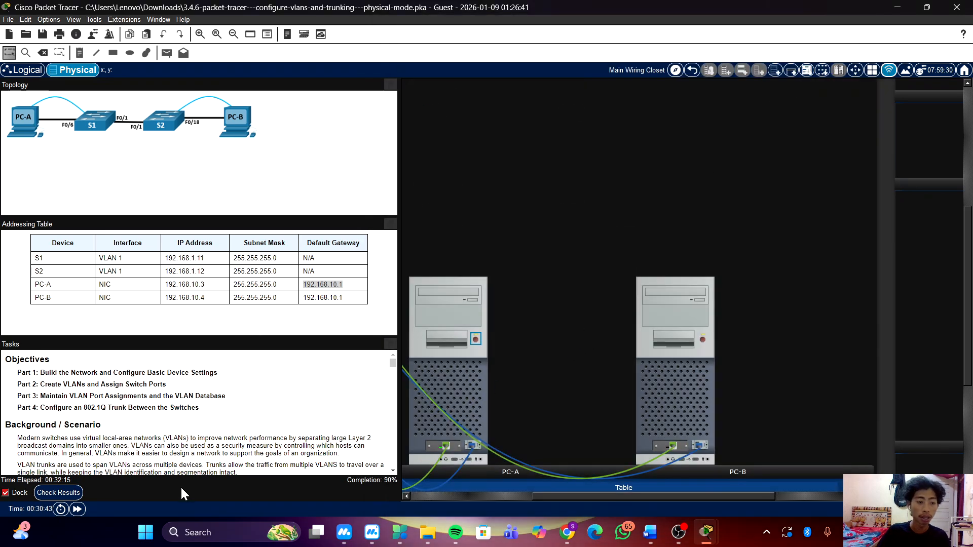
Check the activity results again and examine which assessment items for the PCs and switches are still incorrect.
click(58, 493)
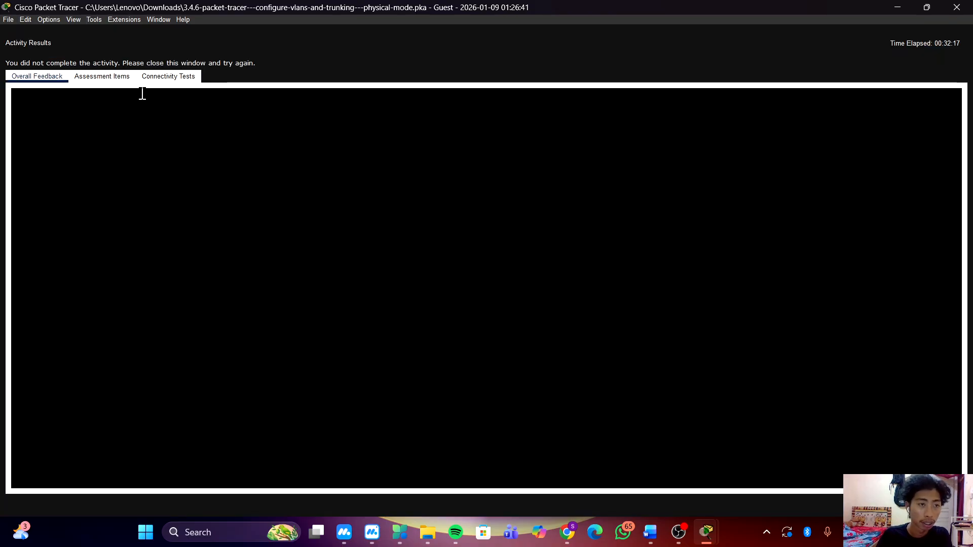
click(122, 78)
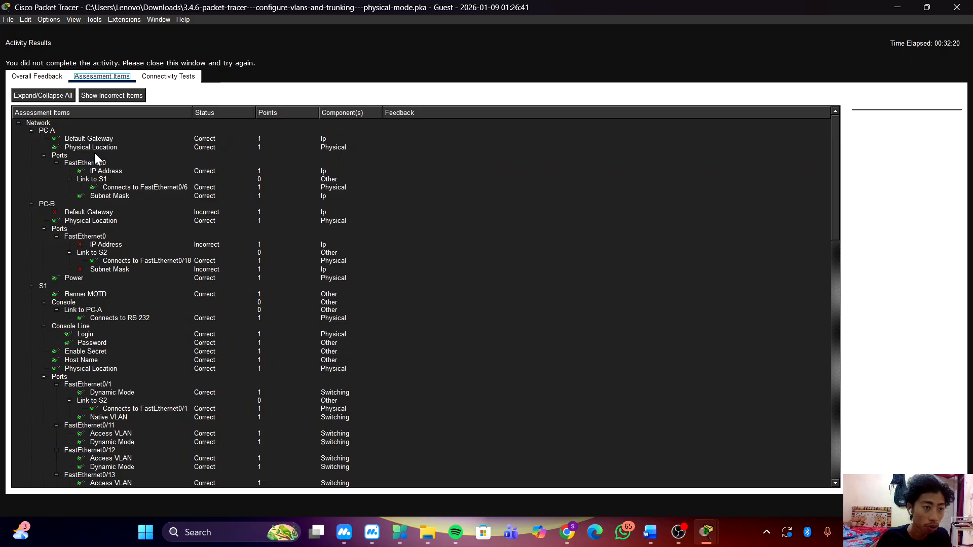
scroll(113, 160, down, 15)
scroll(115, 163, down, 10)
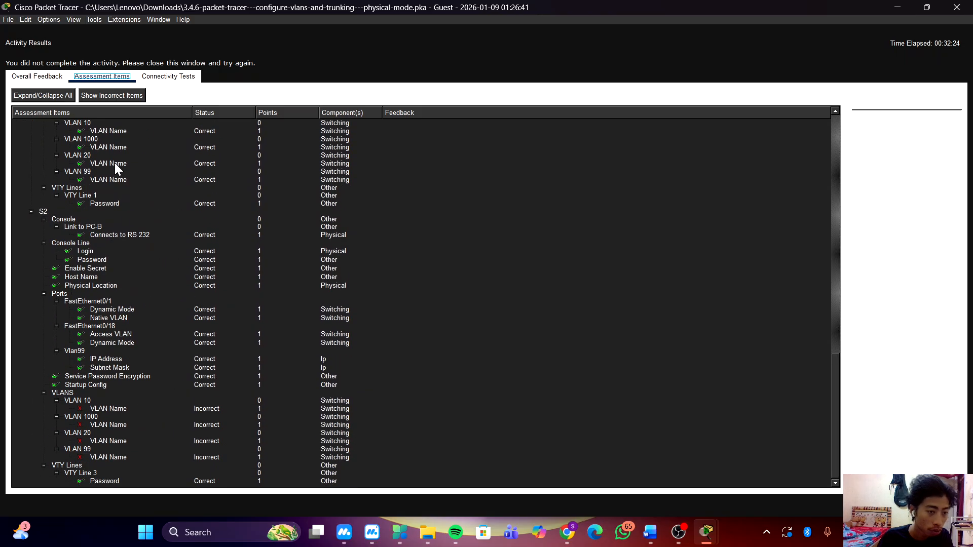
scroll(115, 163, up, 20)
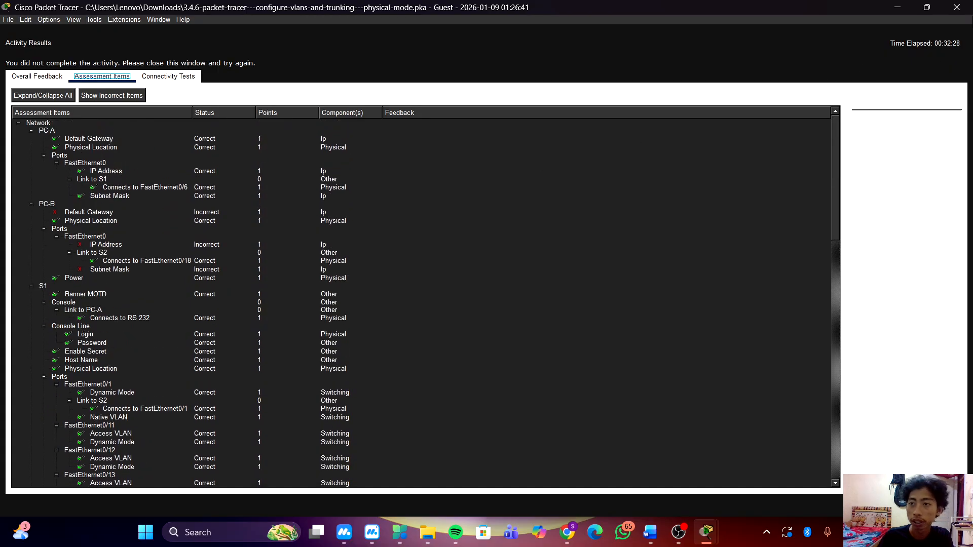
key(Escape)
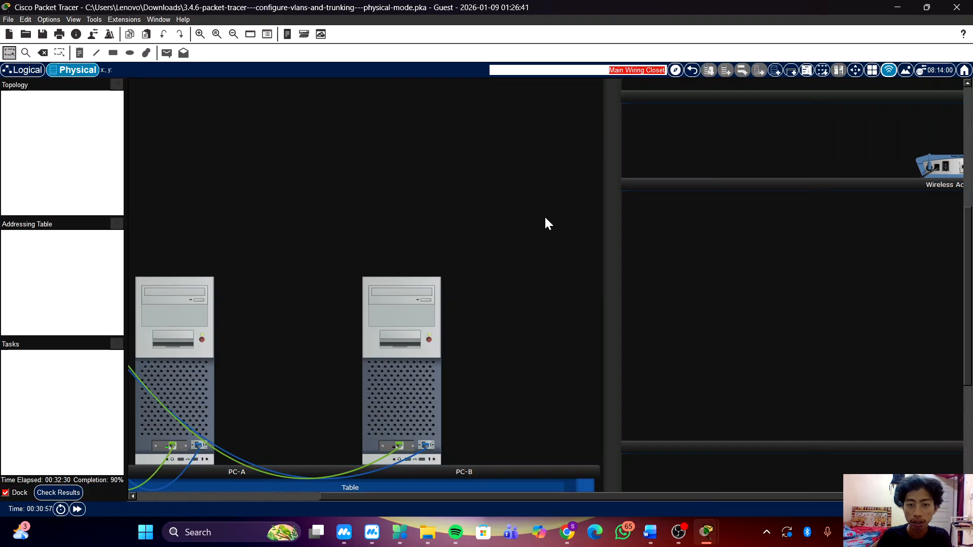
Open PC-B's terminal session and leave interface configuration on S2 for privileged EXEC mode.
click(387, 329)
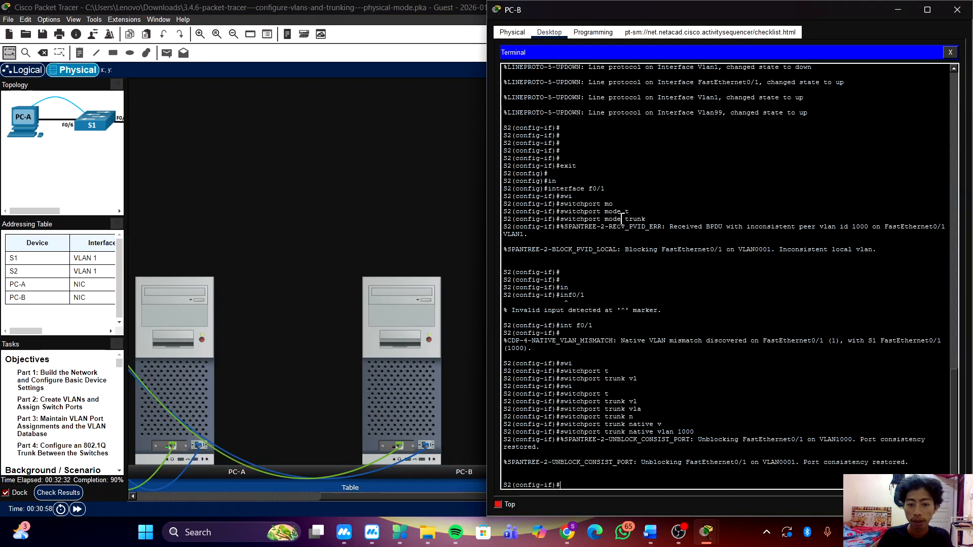
click(755, 190)
key(Return)
key(Return)
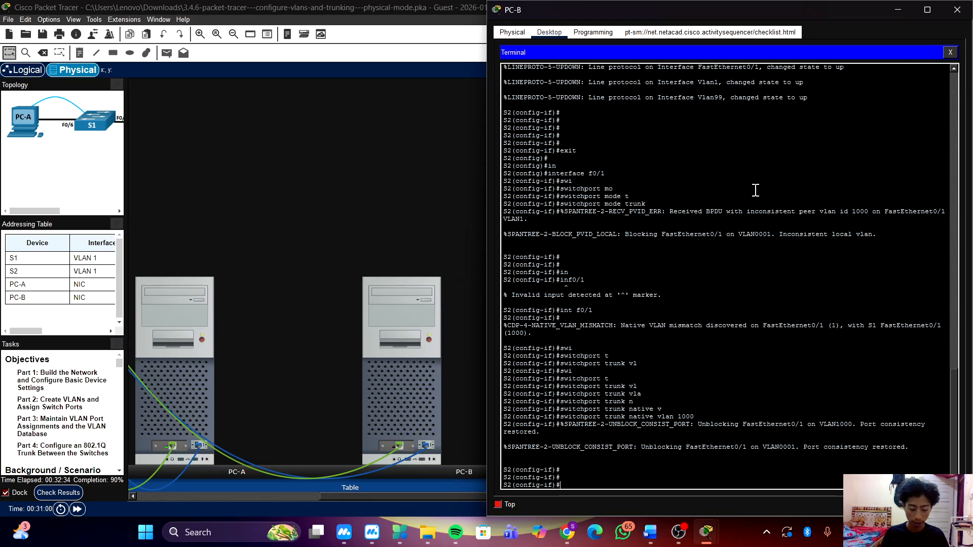
text(end)
key(Return)
Save S2's running configuration to the startup configuration, accepting the default destination filename.
text(cop)
key(Tab)
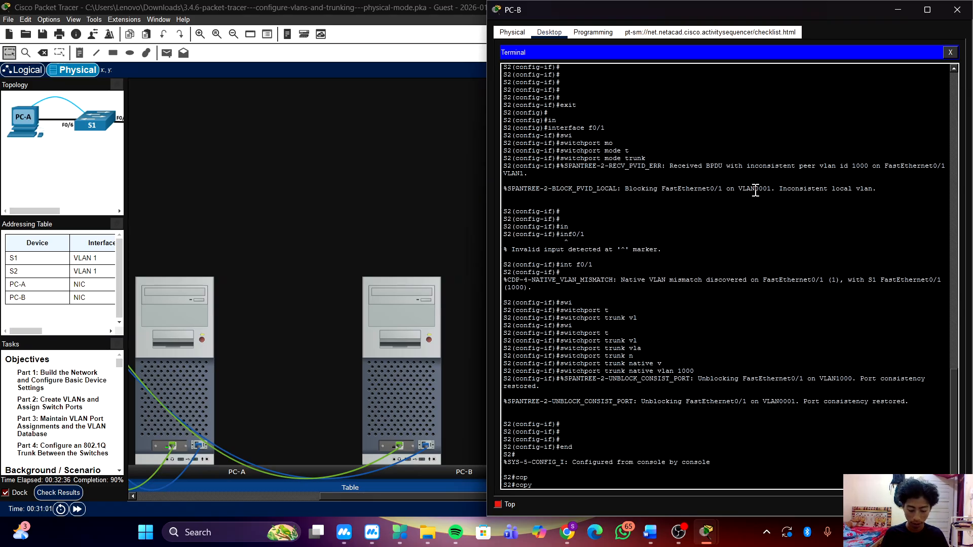
text(rub)
key(Tab)
key(Tab)
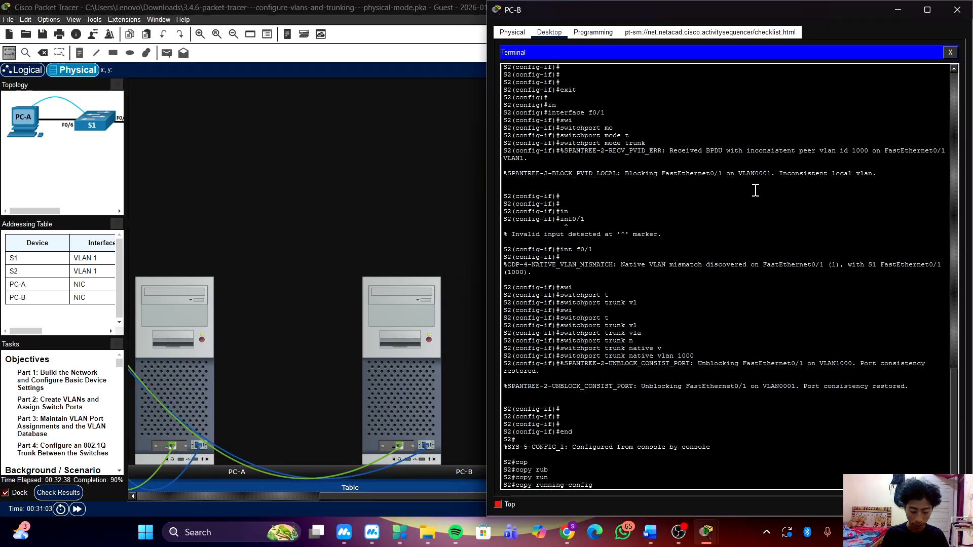
text(st)
key(Tab)
key(Return)
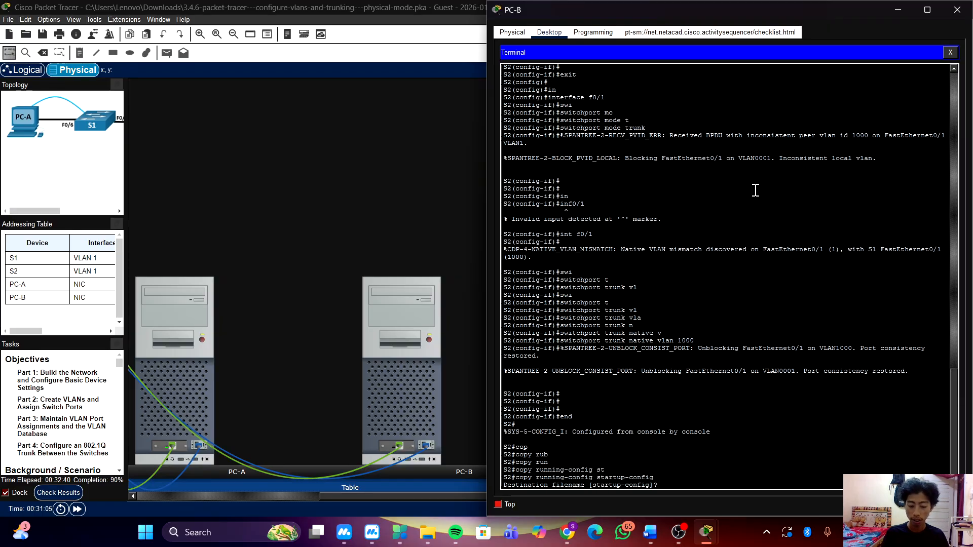
key(Return)
key(Return)
key(Return)
key(Return)
key(Return)
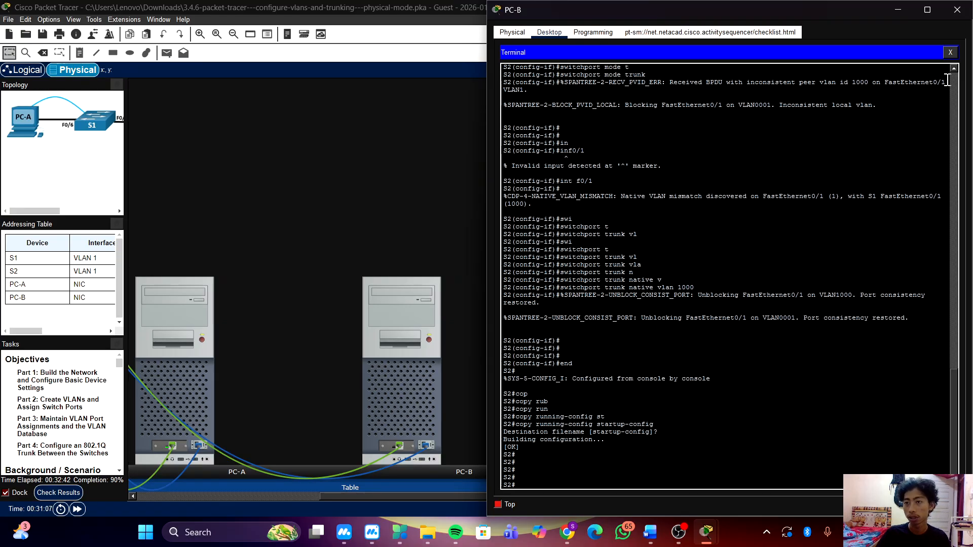
Open PC-B's IP Configuration and widen the instructions pane to show every column of the addressing table.
click(951, 53)
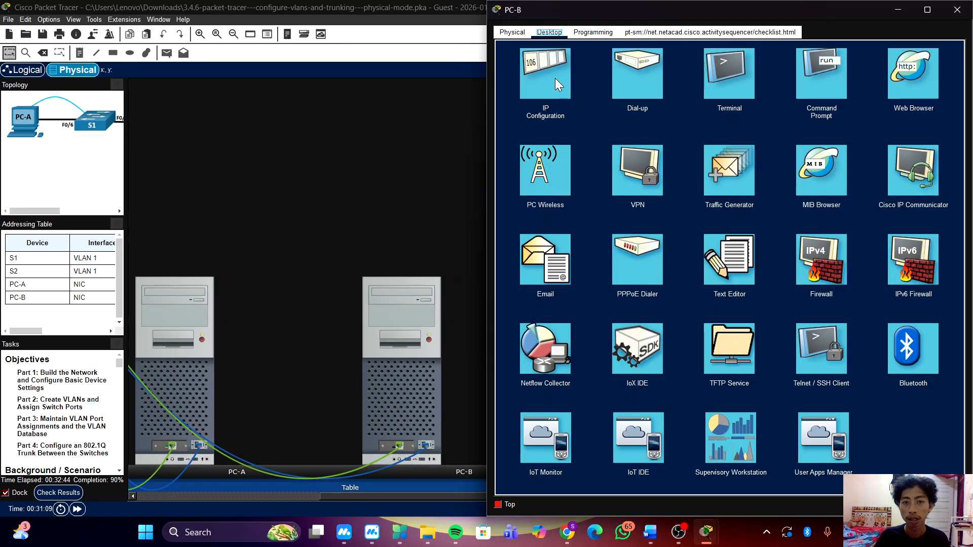
click(555, 78)
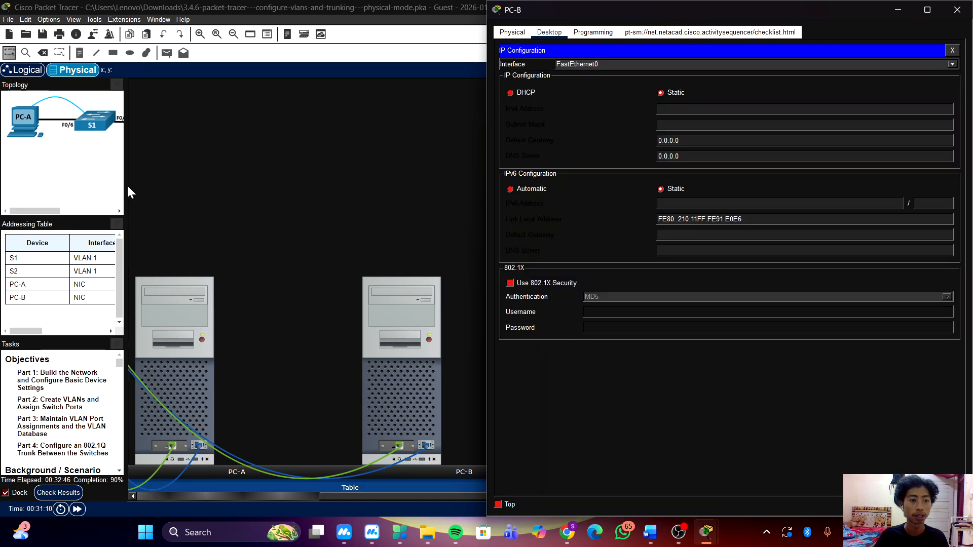
click(128, 187)
drag(125, 207, 378, 210)
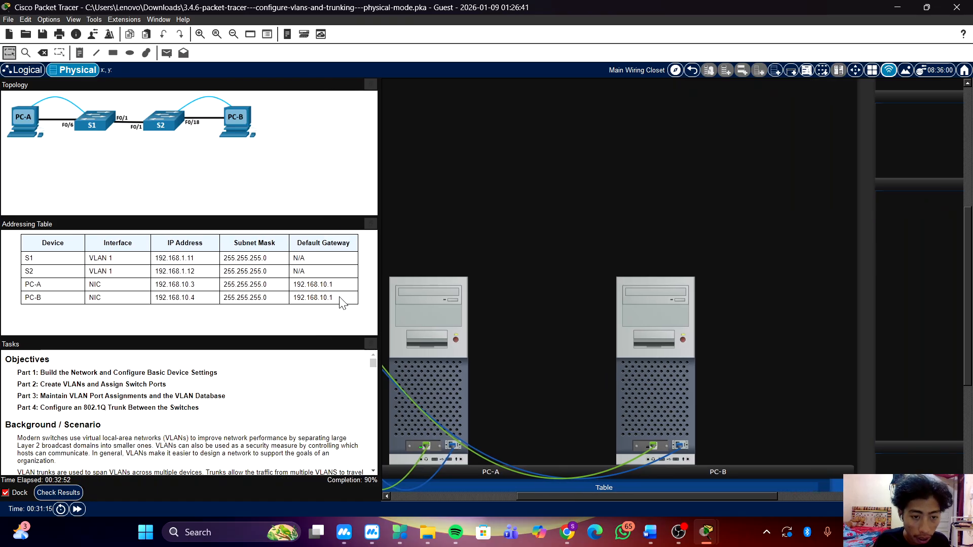
Copy the default gateway 192.168.10.1 from PC-B's row of the addressing table into PC-B's static IPv4 settings.
drag(341, 299, 282, 299)
key(ctrl+c)
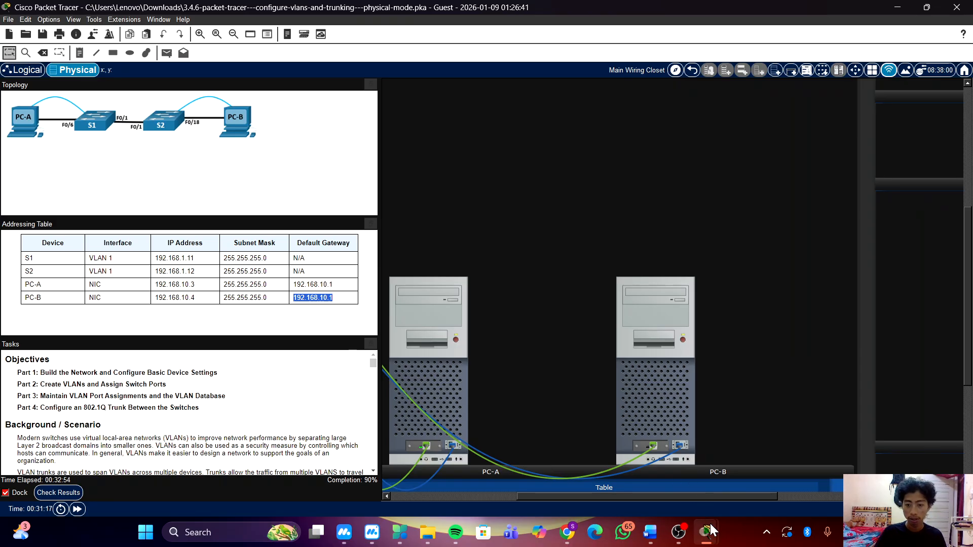
mouse_move(712, 530)
click(767, 448)
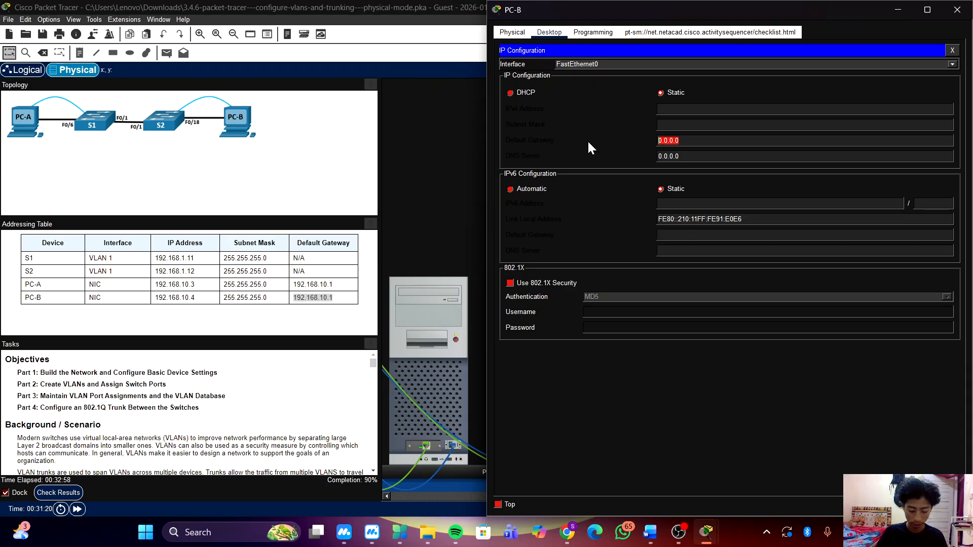
key(BackSpace)
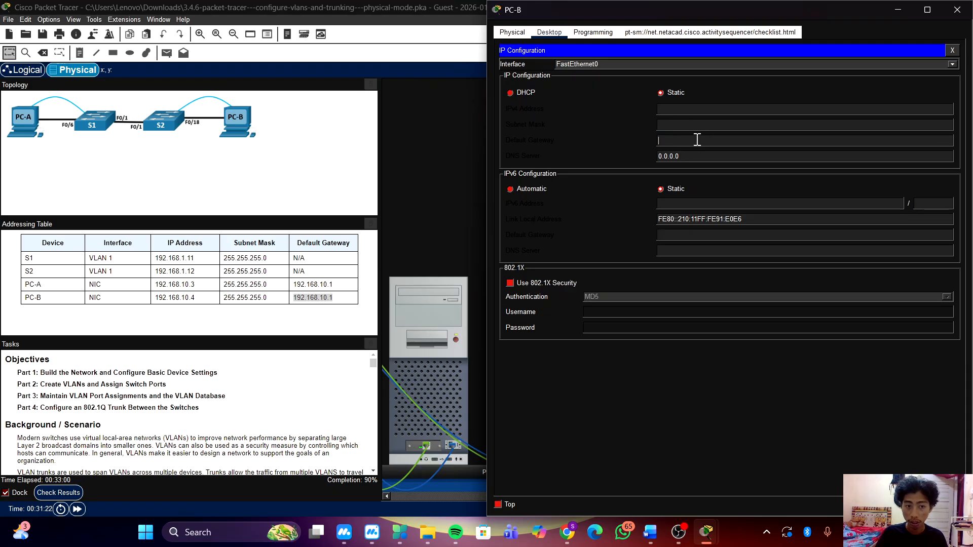
click(309, 297)
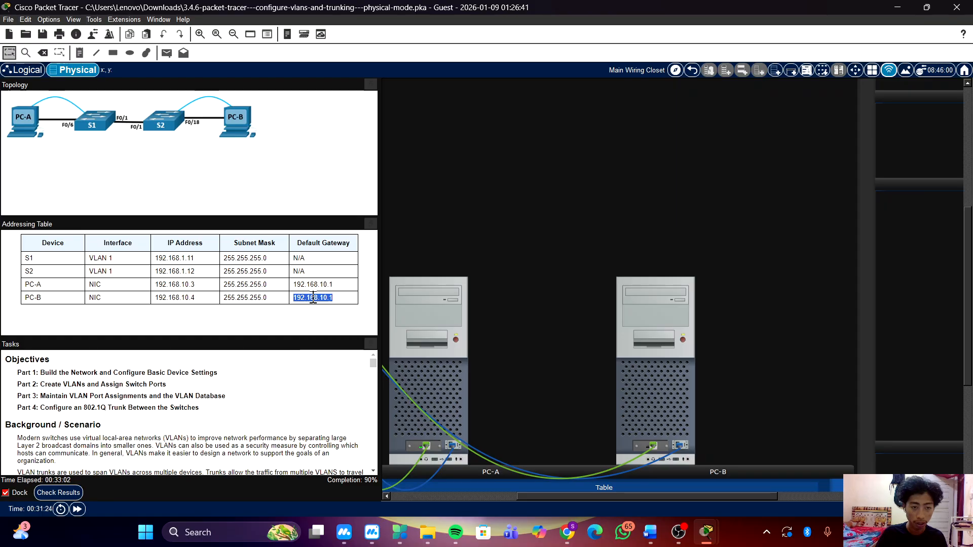
right_click(321, 298)
click(338, 304)
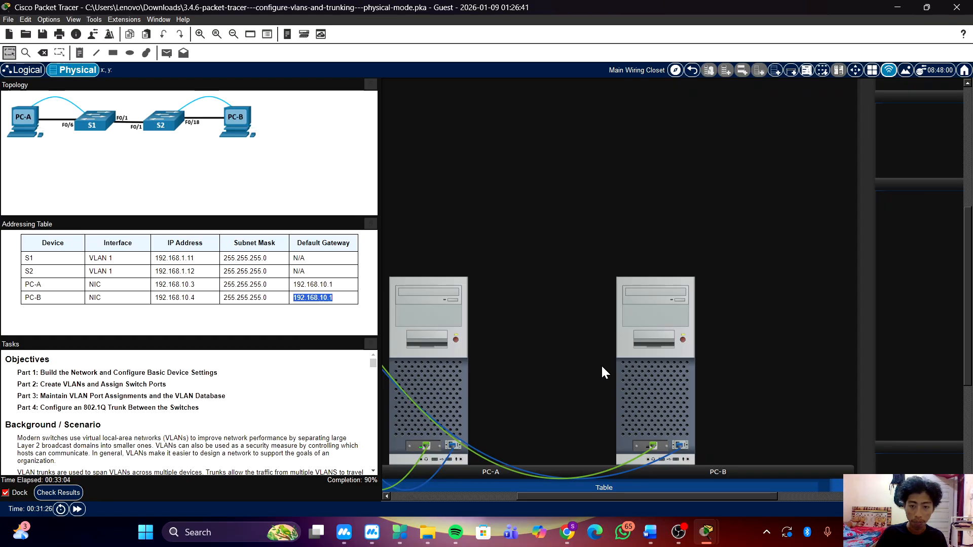
click(662, 324)
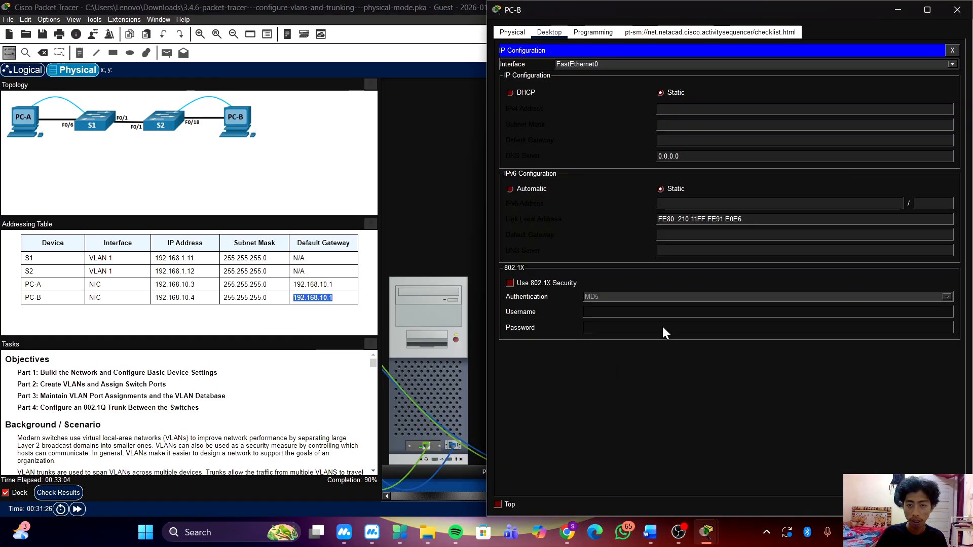
click(735, 142)
key(ctrl+v)
key(Return)
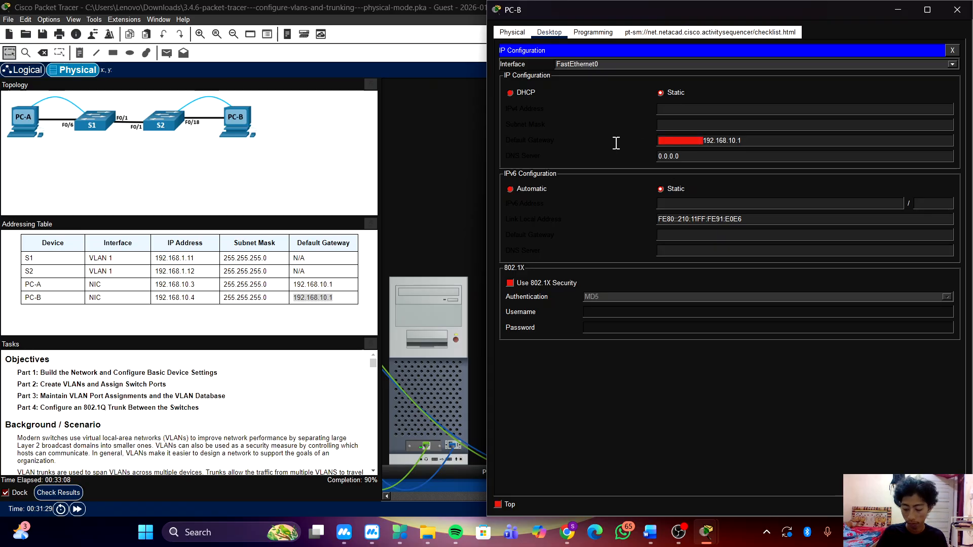
Set PC-B's IPv4 subnet mask to 255.255.255.0.
click(715, 110)
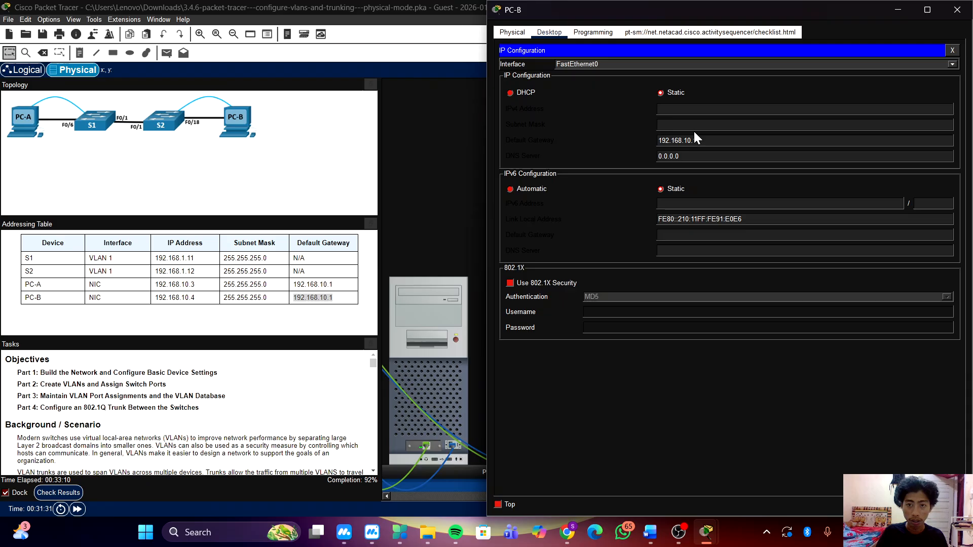
click(701, 127)
text(25)
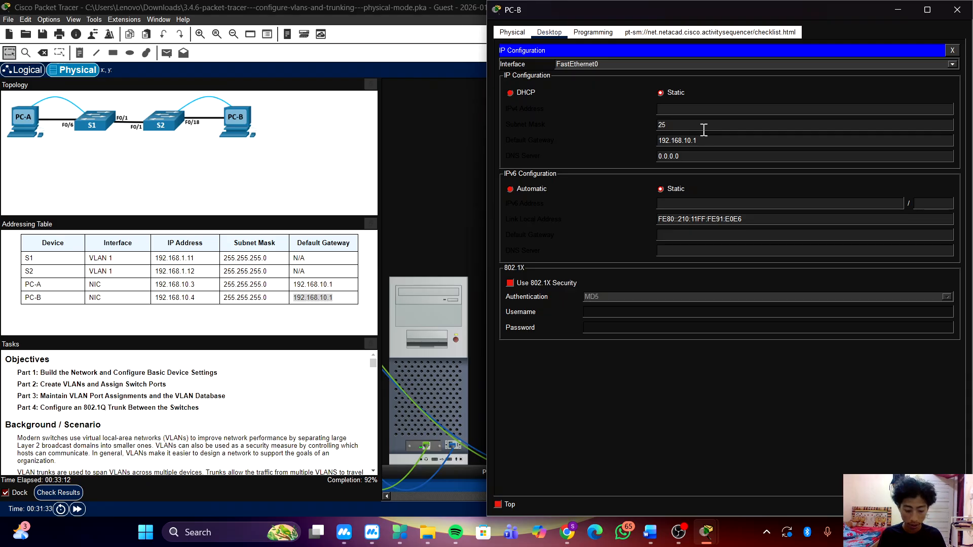
text(5.255.255.)
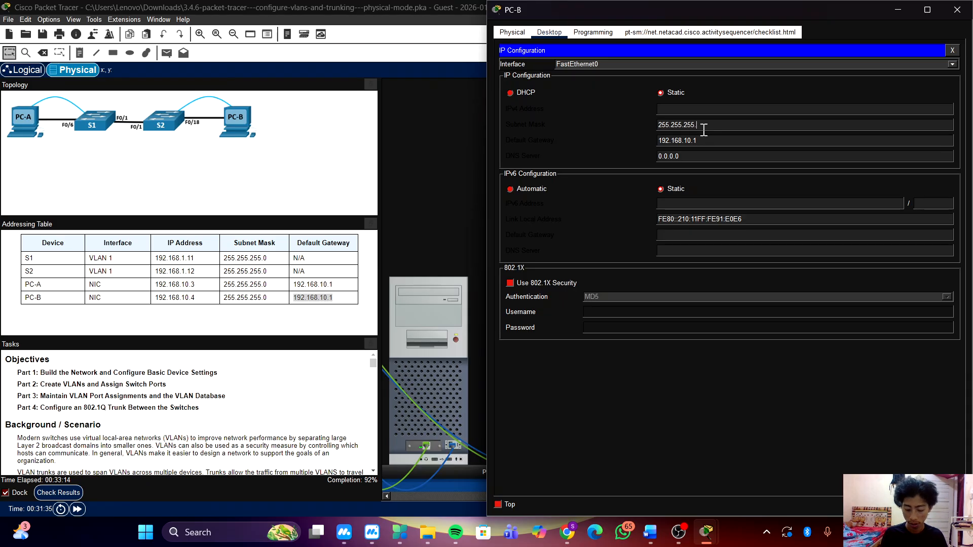
text(0)
Set PC-B's static IPv4 address to 192.168.10.4 and close the PC-B window.
click(741, 106)
text(19)
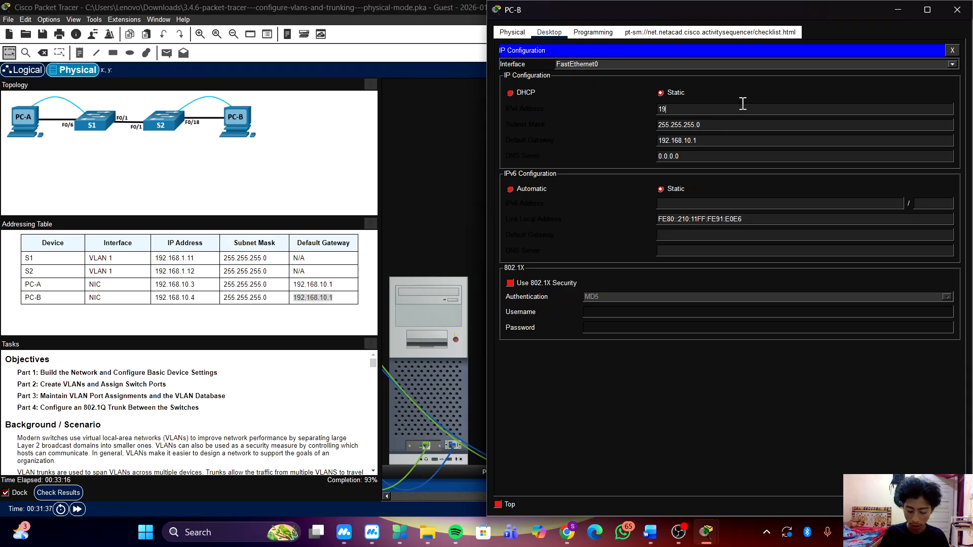
text(2.168.1)
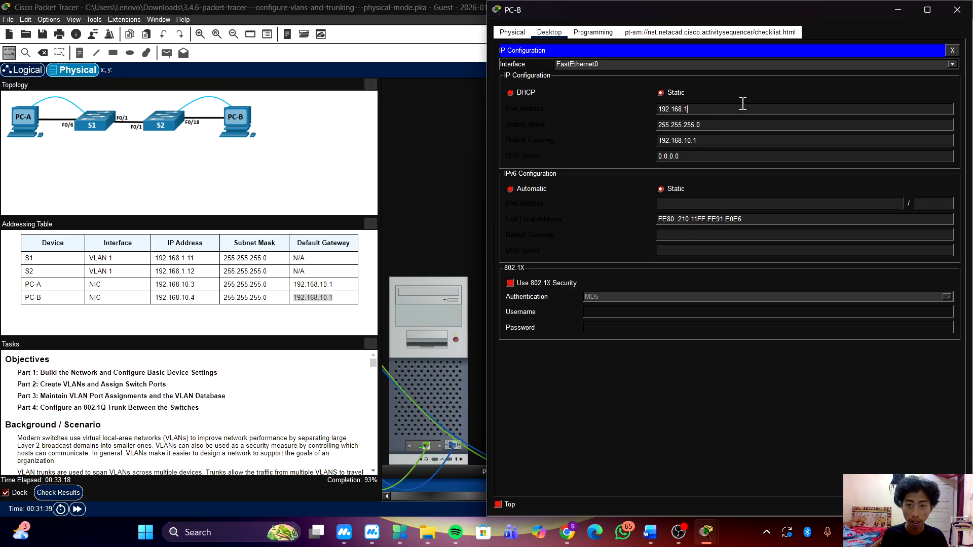
key(BackSpace)
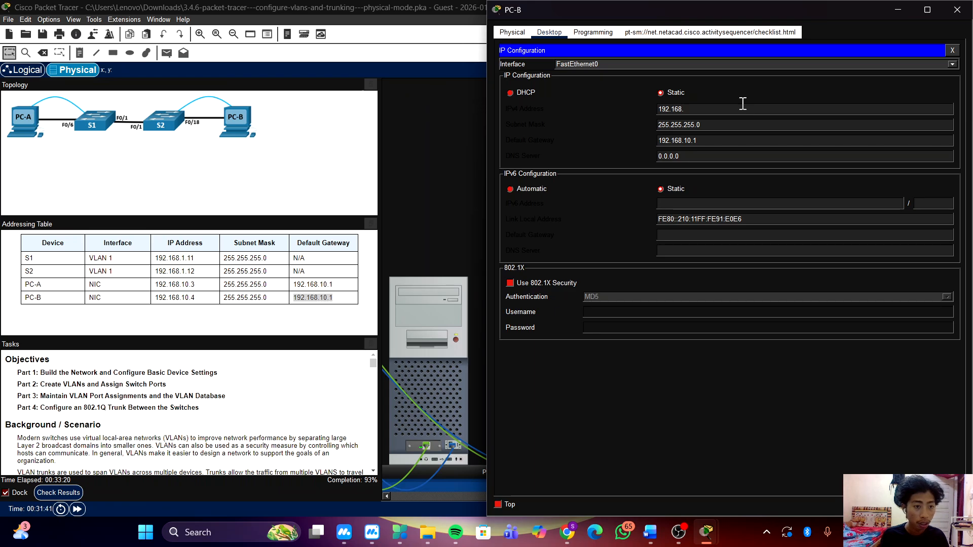
text(10.)
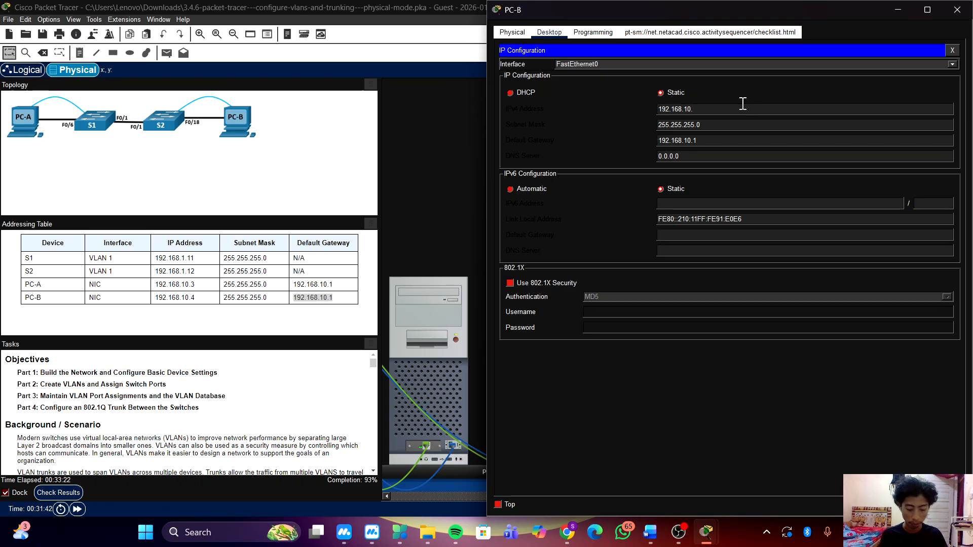
text(4)
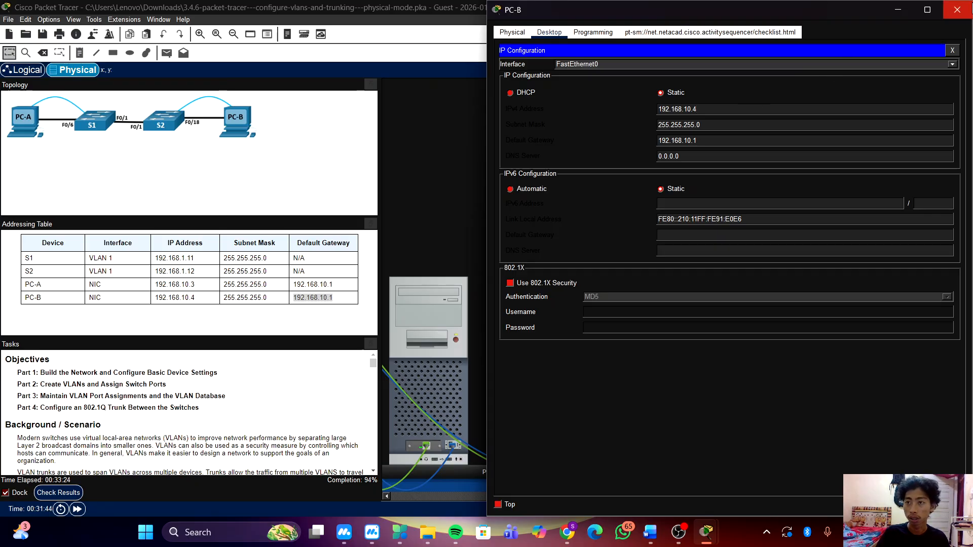
click(957, 10)
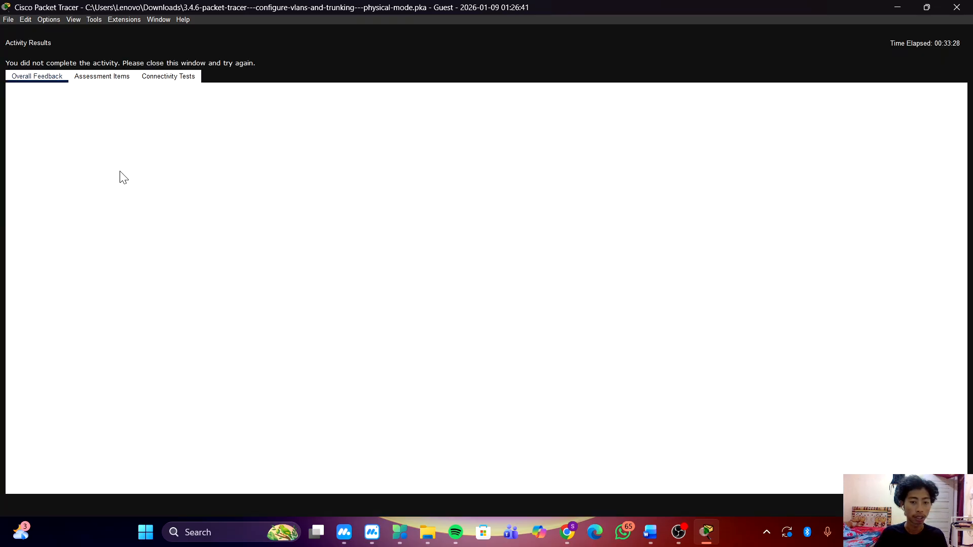
Review the assessment items in the activity results for anything still marked incorrect.
click(104, 78)
scroll(238, 264, down, 20)
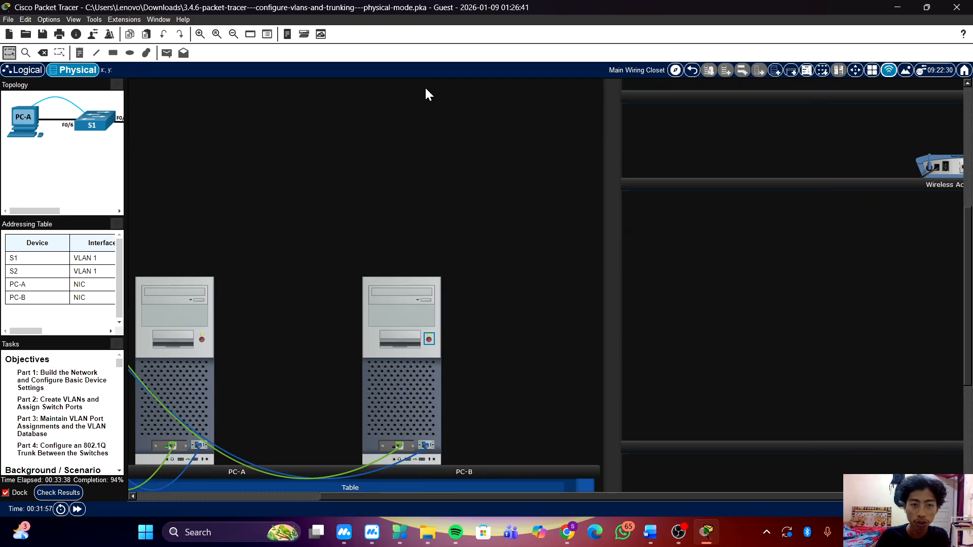
Reopen PC-B's terminal session to the S2 console and move its window clear of the PCs.
click(411, 385)
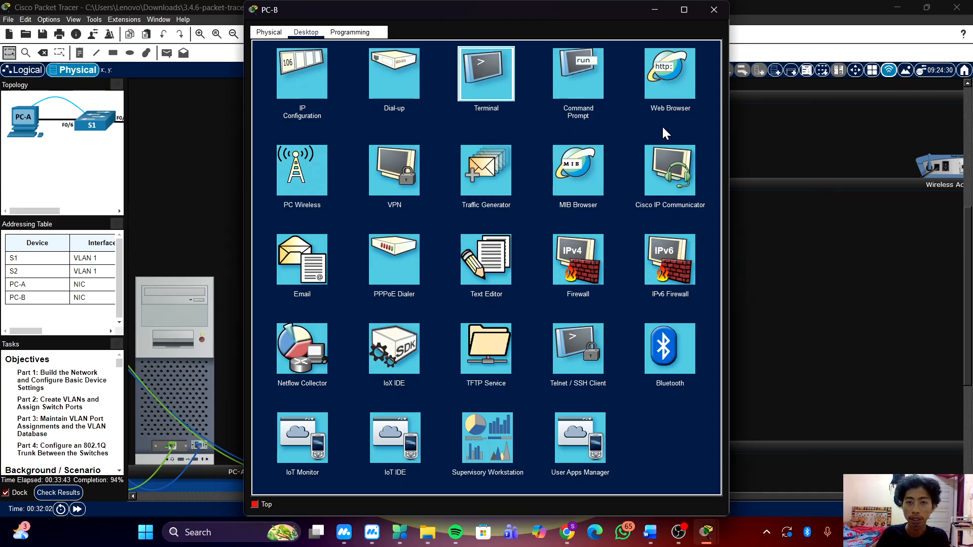
click(691, 151)
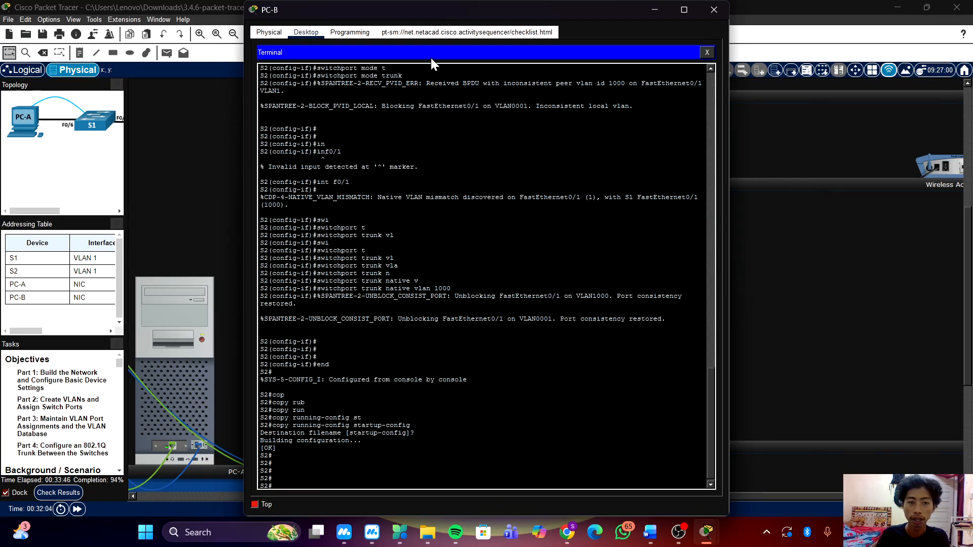
key(Return)
key(Return)
drag(497, 13, 711, 23)
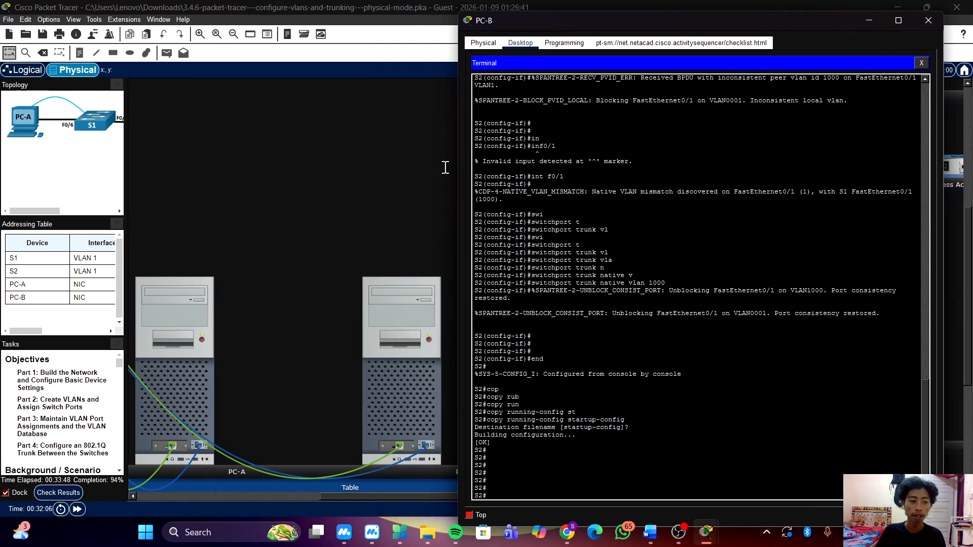
Check the activity results again and examine the S1 and S2 assessment items for ports, VLANs and lines still incorrect.
click(62, 496)
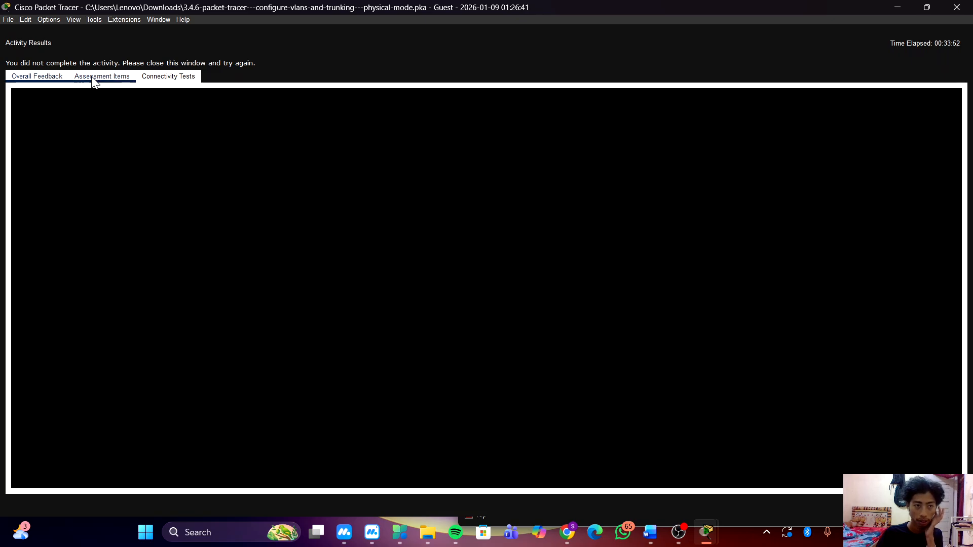
click(93, 79)
scroll(177, 304, down, 5)
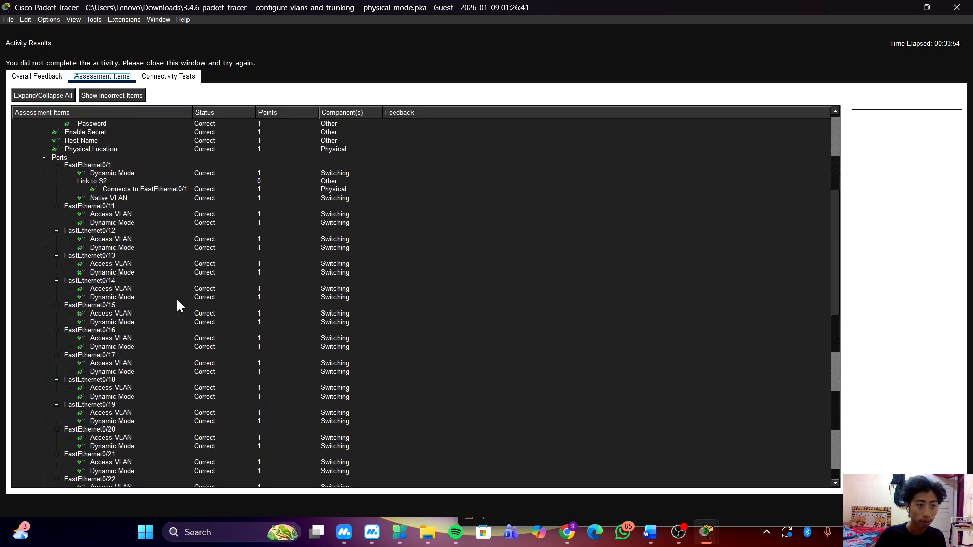
scroll(177, 304, up, 5)
scroll(177, 305, down, 10)
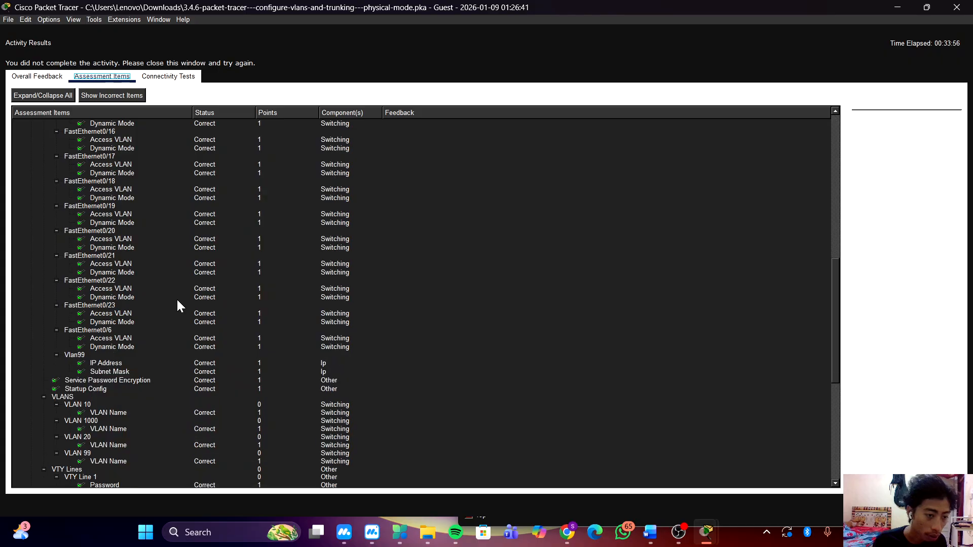
scroll(175, 307, down, 2)
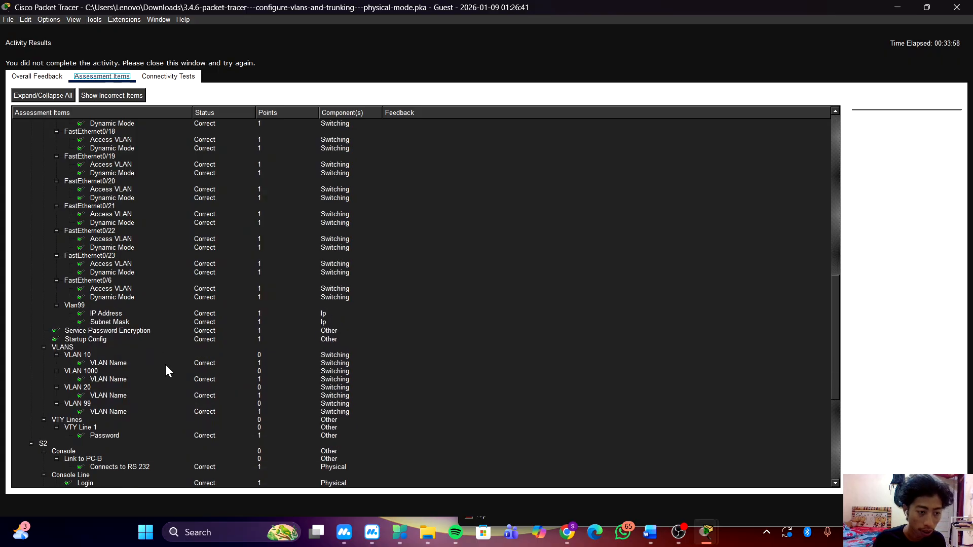
scroll(165, 365, down, 9)
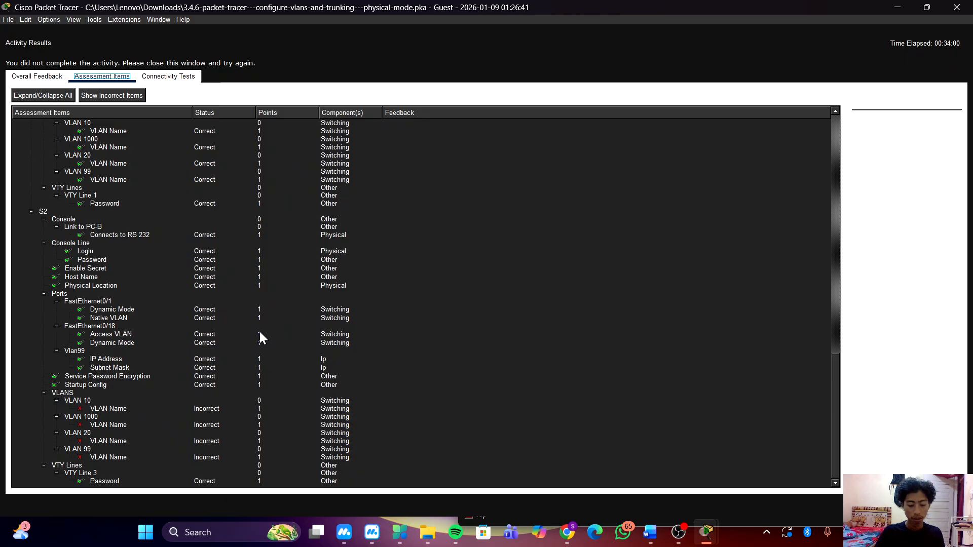
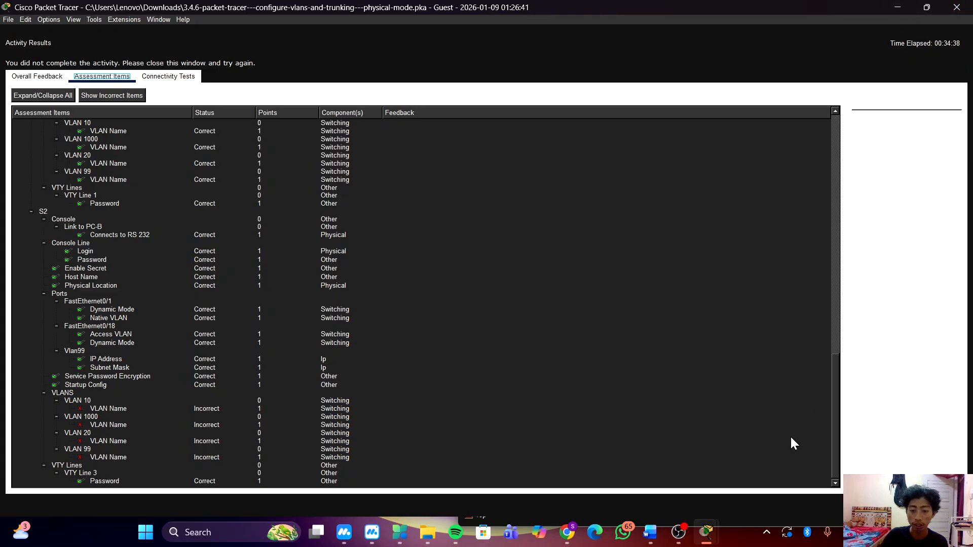
Bring PC-B's terminal session back to the front and enter global configuration mode on S2.
mouse_move(707, 532)
click(780, 466)
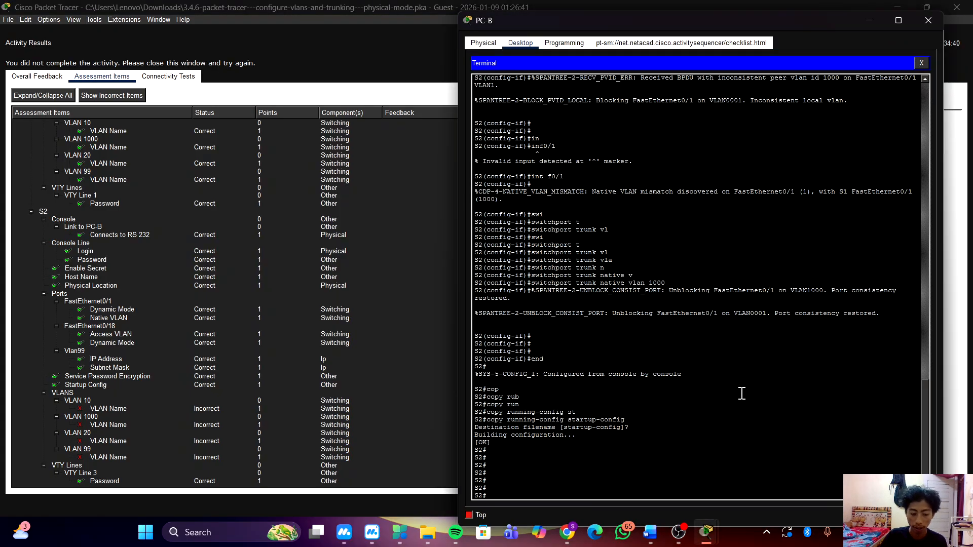
text(conf t)
key(Return)
key(Return)
key(Return)
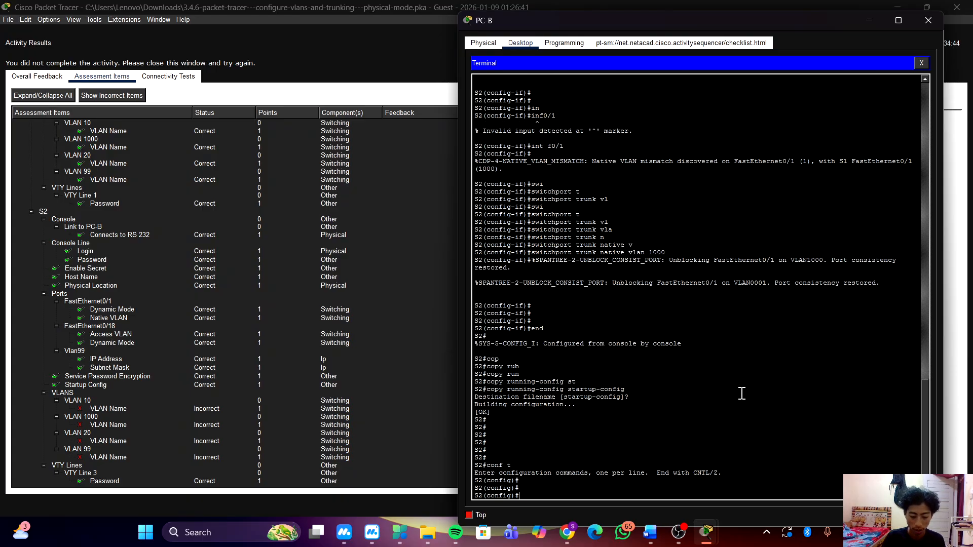
Enter VLAN 10 on S2 and name it Operations.
text(vln)
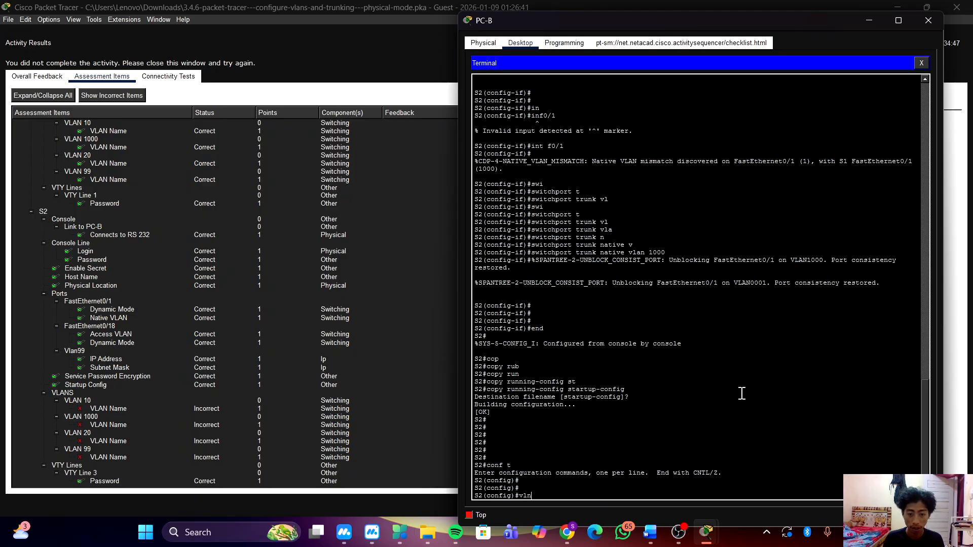
key(BackSpace)
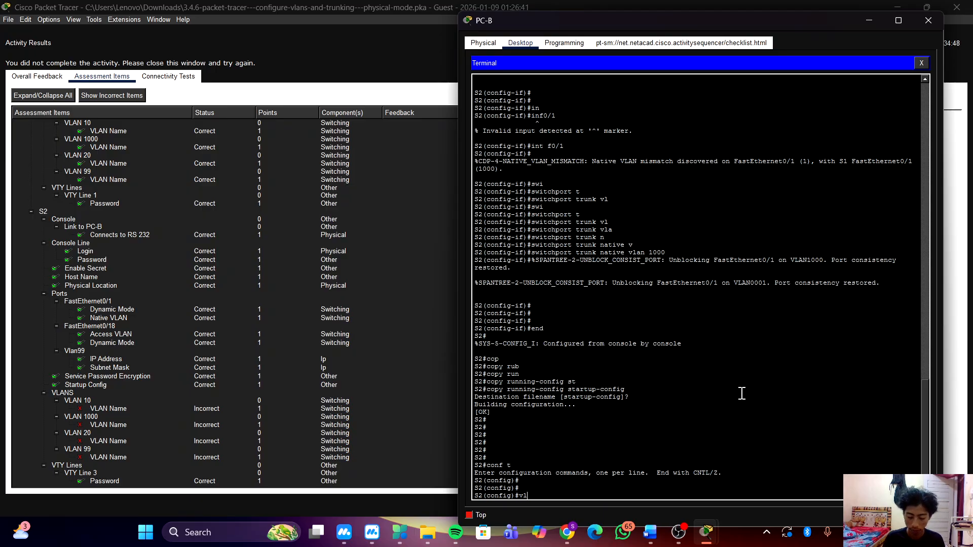
key(Tab)
text(10)
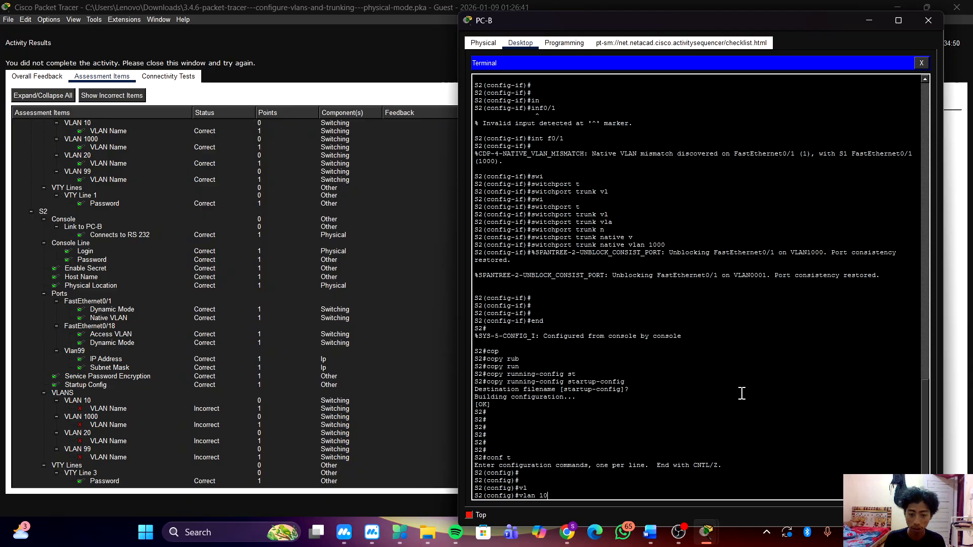
key(Return)
text(name)
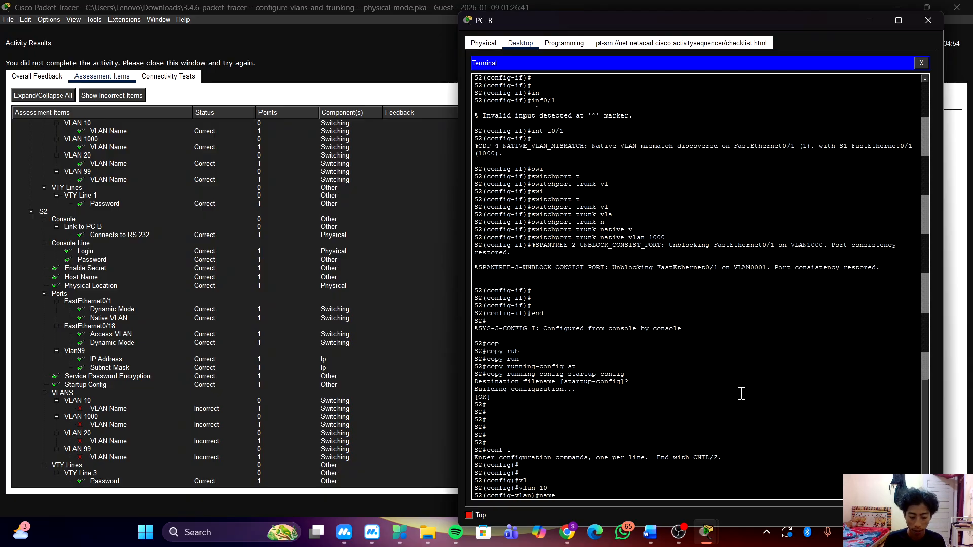
text( Operations)
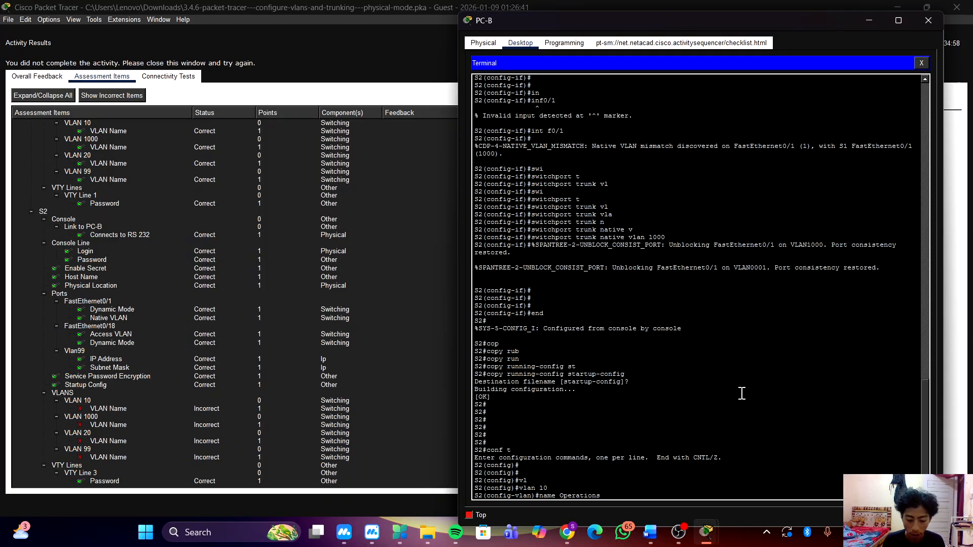
key(Return)
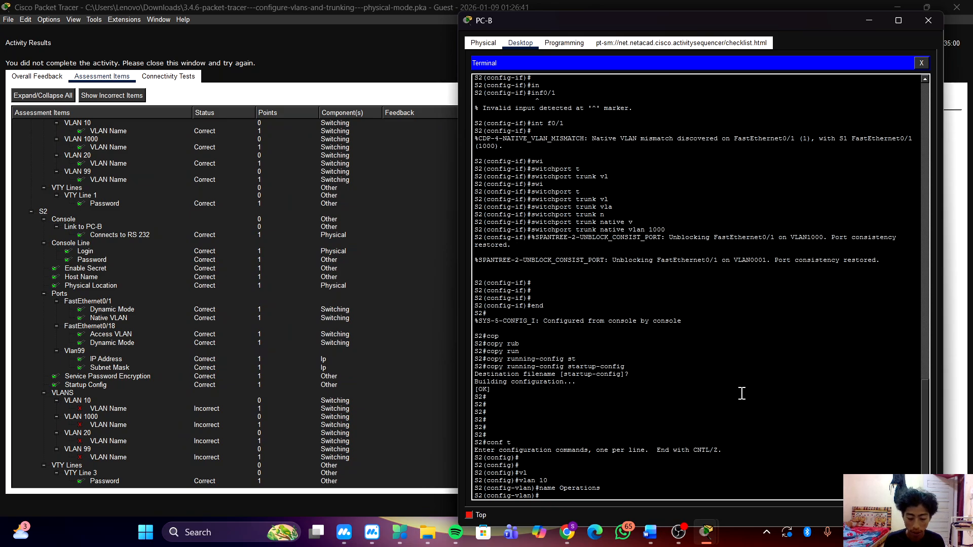
Enter VLAN 20 on S2 and name it Praking_Lot.
text(vlan 20)
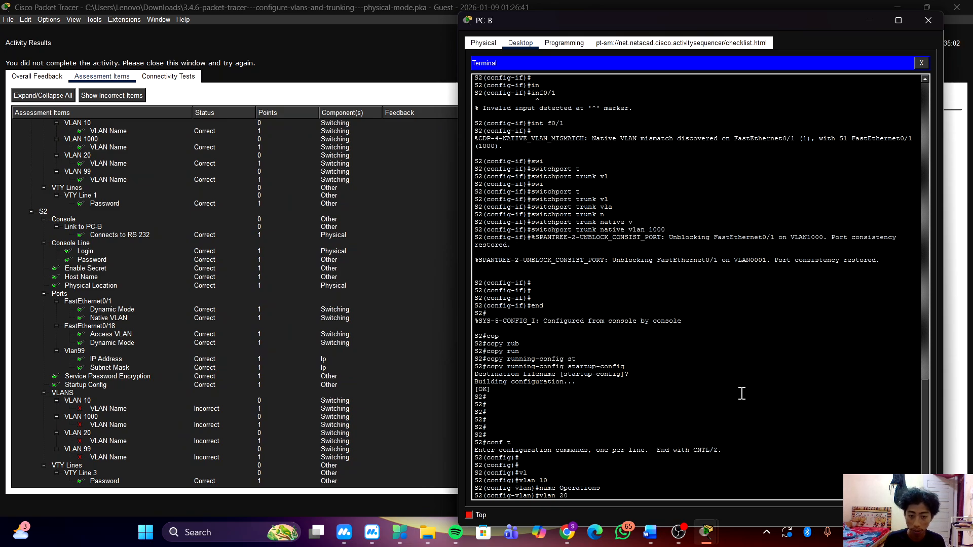
key(Return)
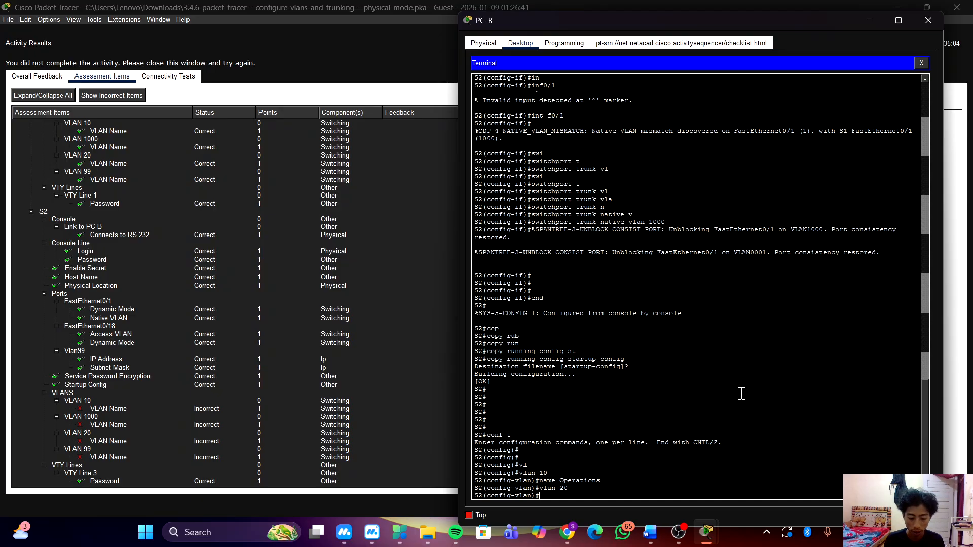
text(name Pra)
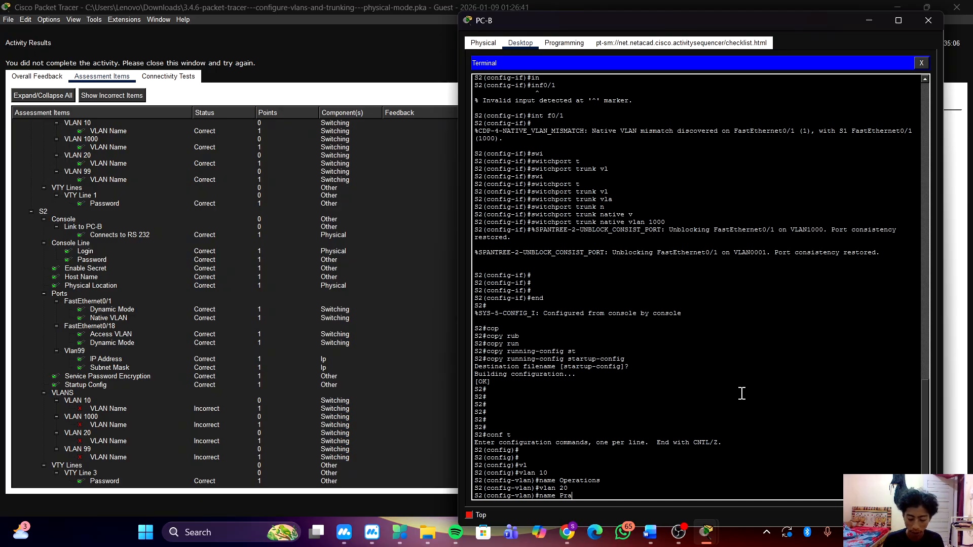
text(king_)
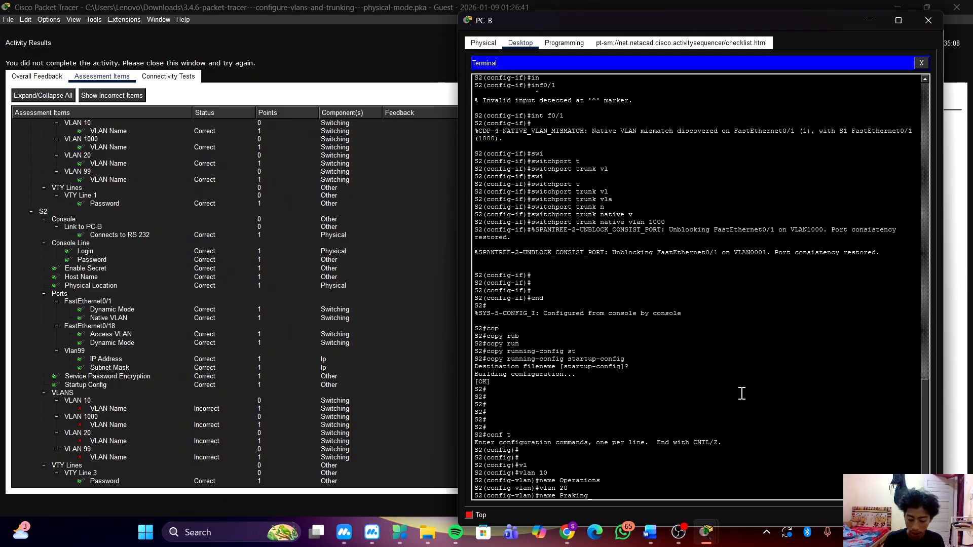
text(Lot)
key(Return)
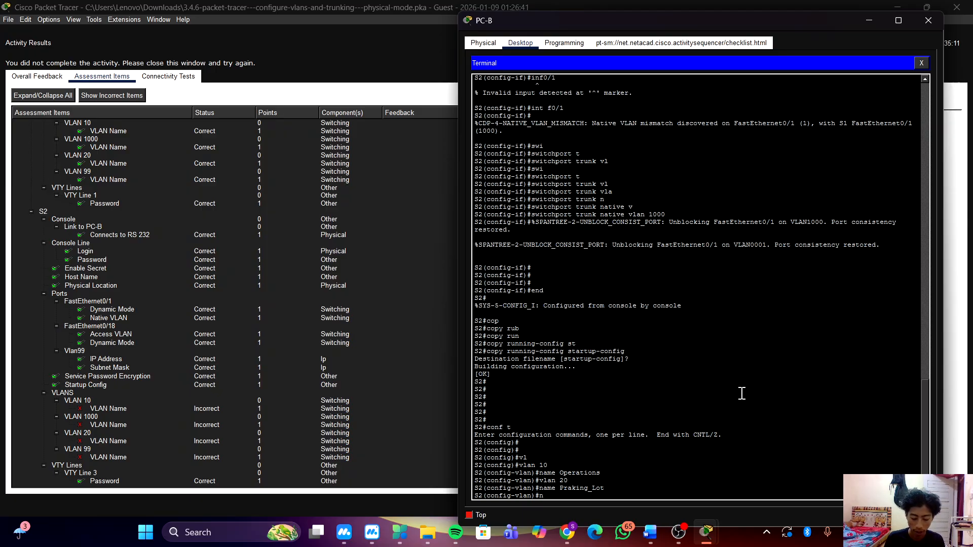
Enter VLAN 99 on S2 and name it management in lowercase.
text(vlan )
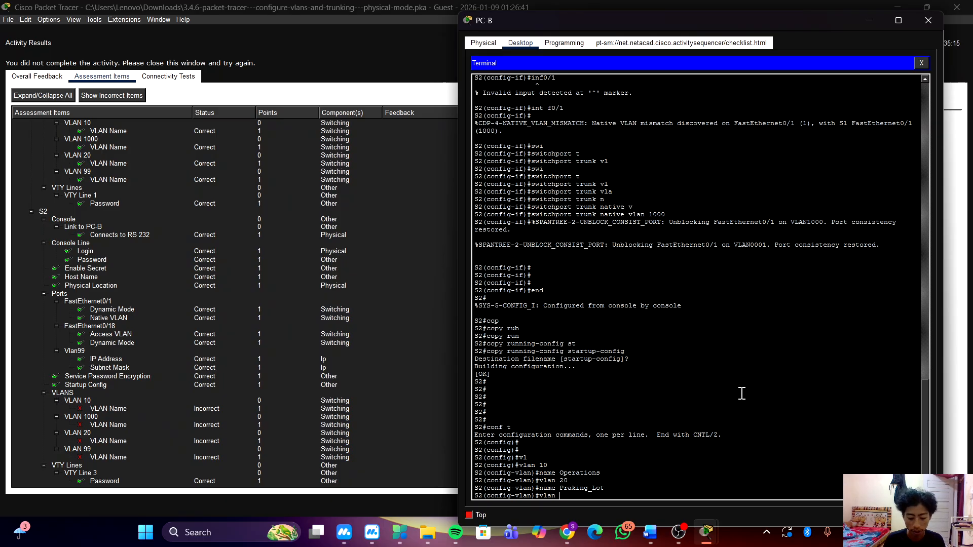
text(99)
key(Return)
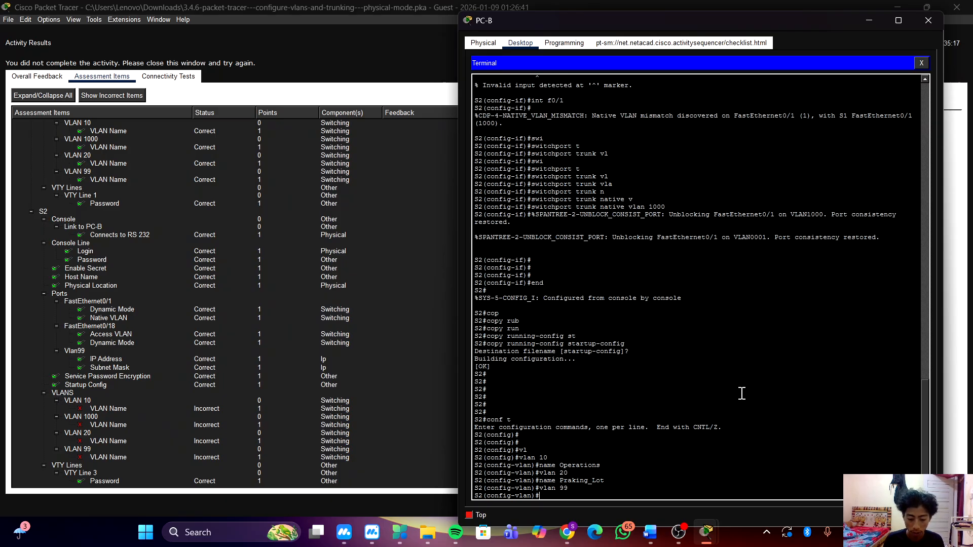
text(name)
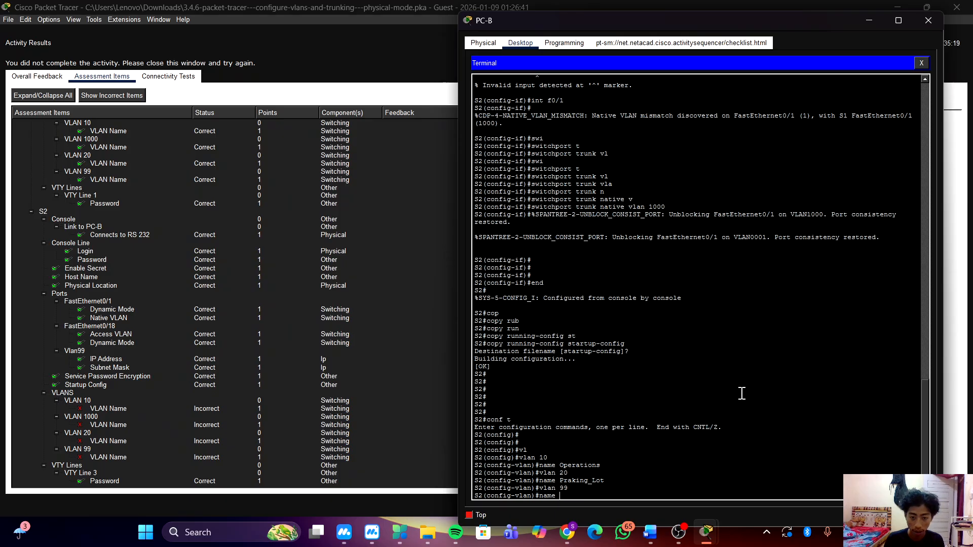
text( management)
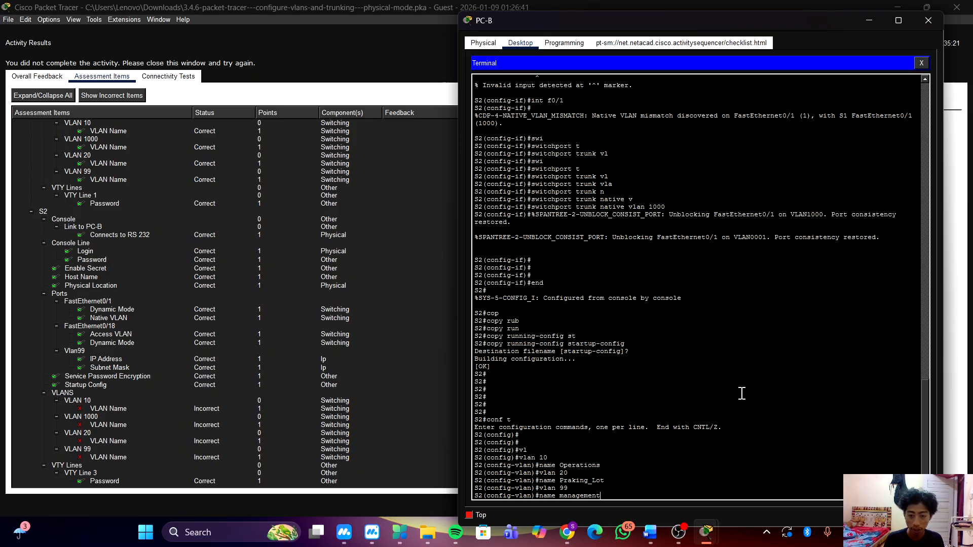
key(Return)
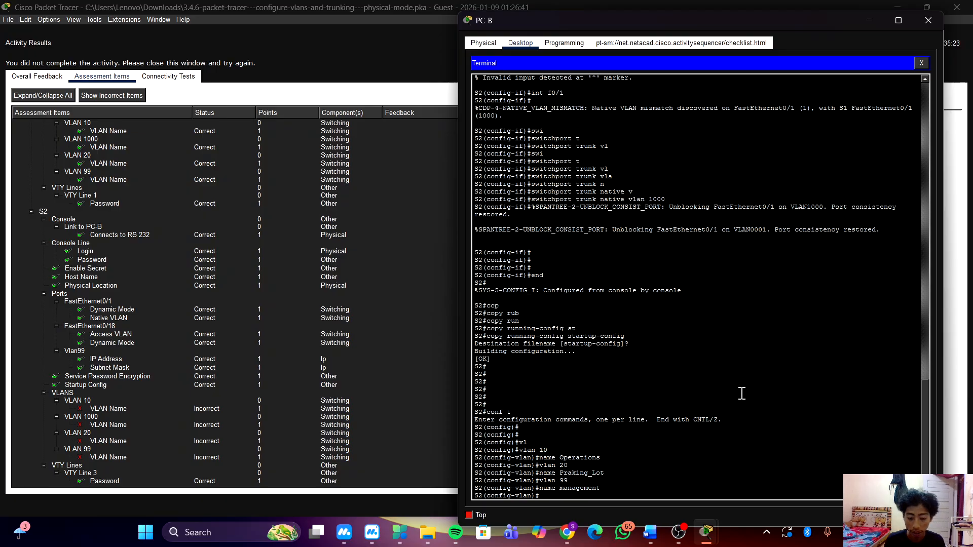
Remove the lowercase name management from VLAN 99 on S2.
key(Up)
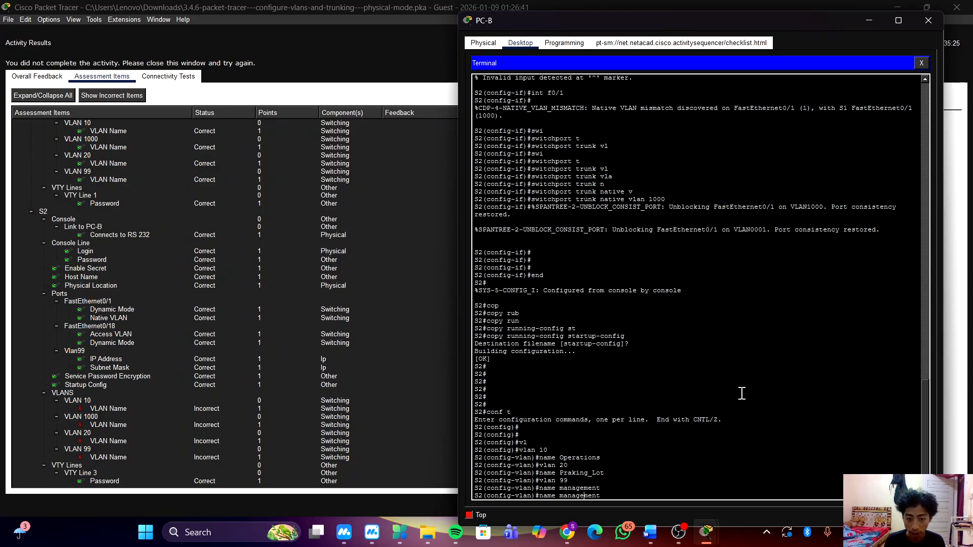
key(ctrl+a)
text(no)
key(Return)
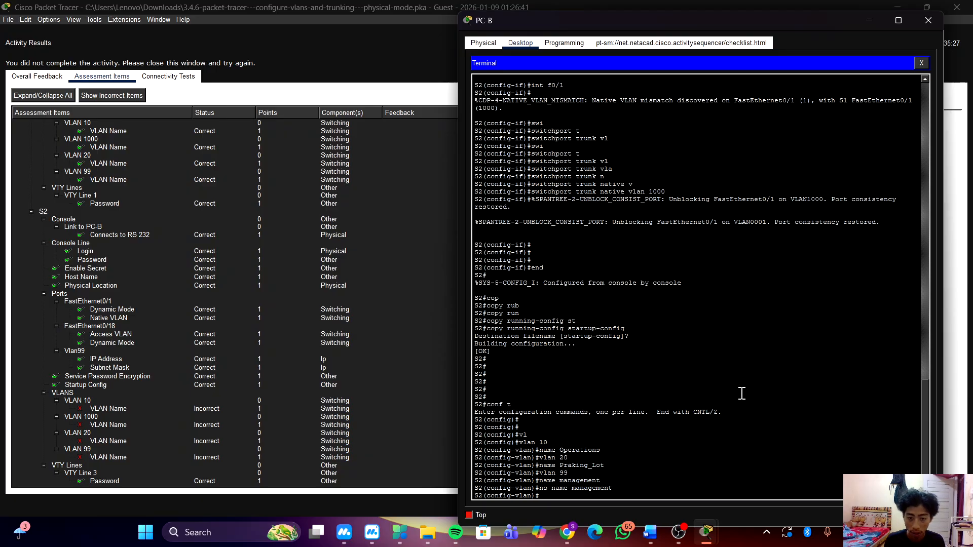
Name VLAN 99 on S2 Management, with a capital M, by editing the recalled name command.
key(Up)
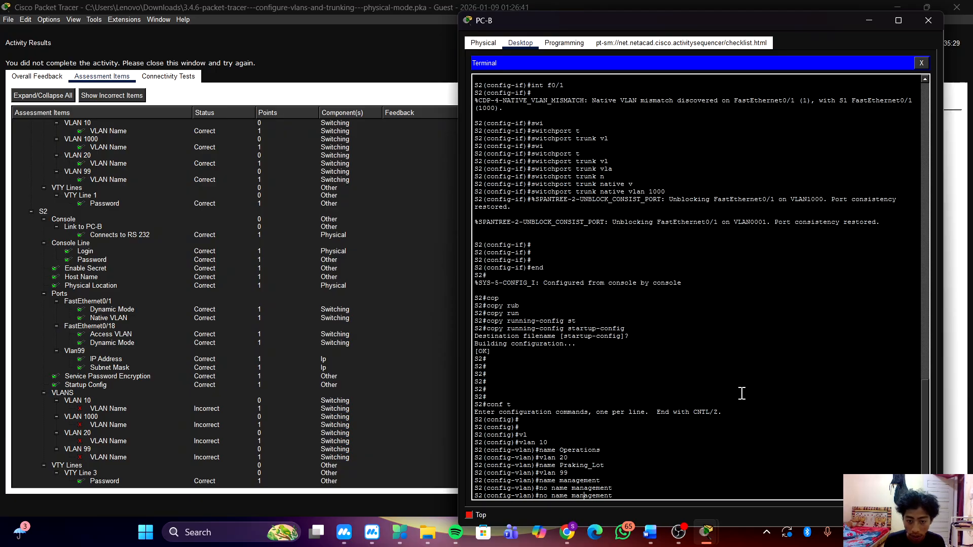
key(Left)
key(BackSpace)
text(M)
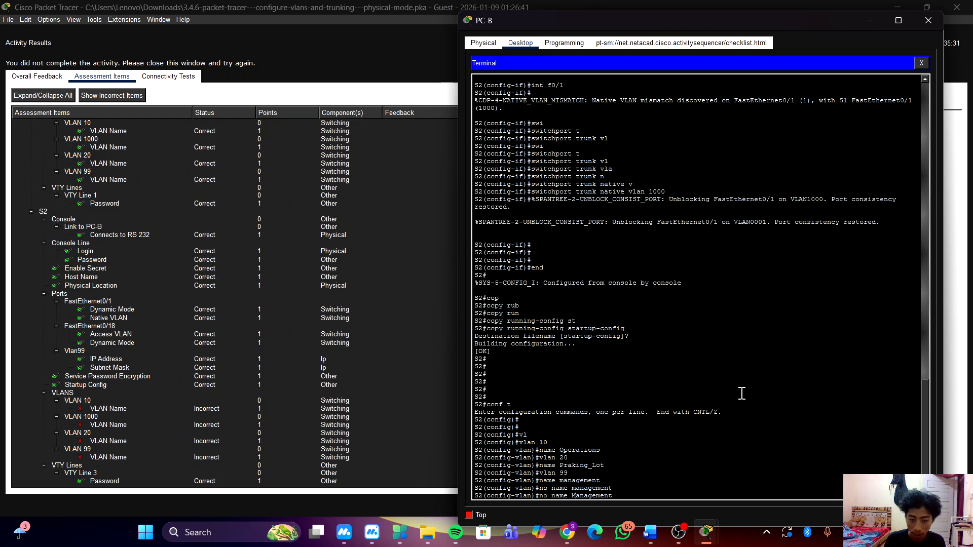
key(Down)
key(Up)
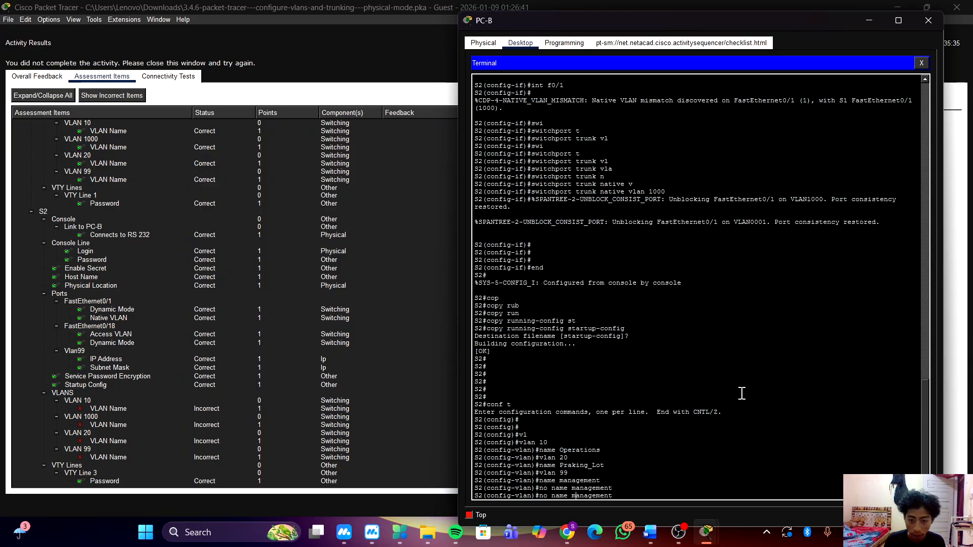
key(BackSpace)
text(<)
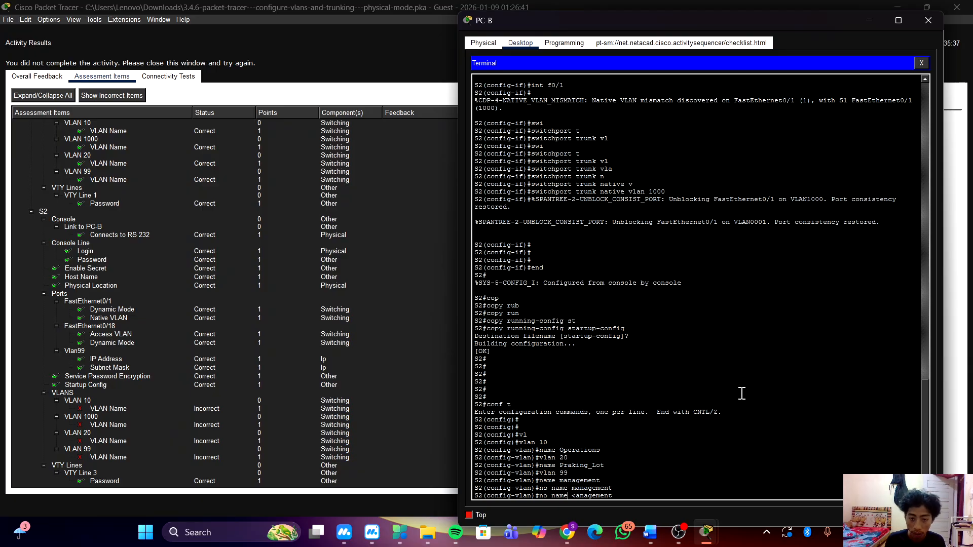
key(BackSpace)
key(BackSpace)
key(BackSpace)
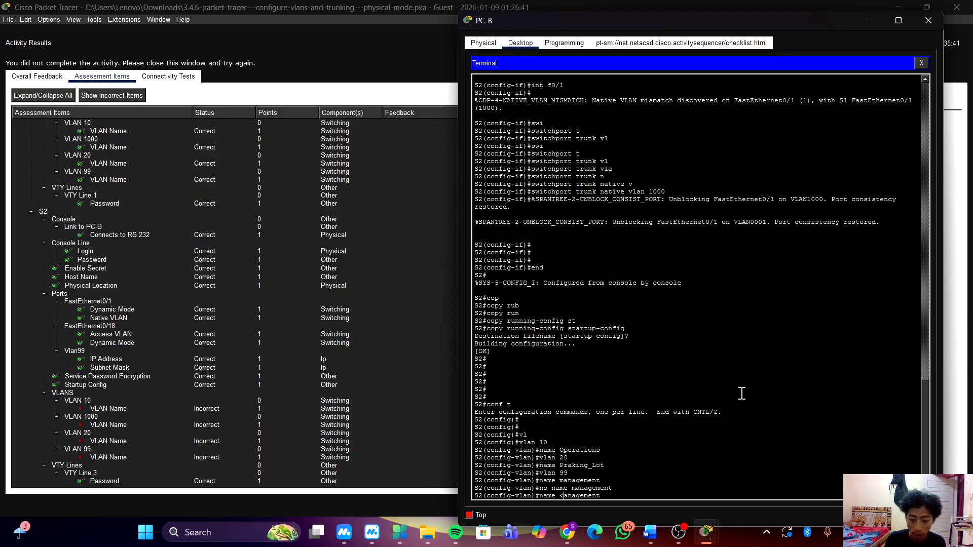
key(BackSpace)
text(M)
key(Return)
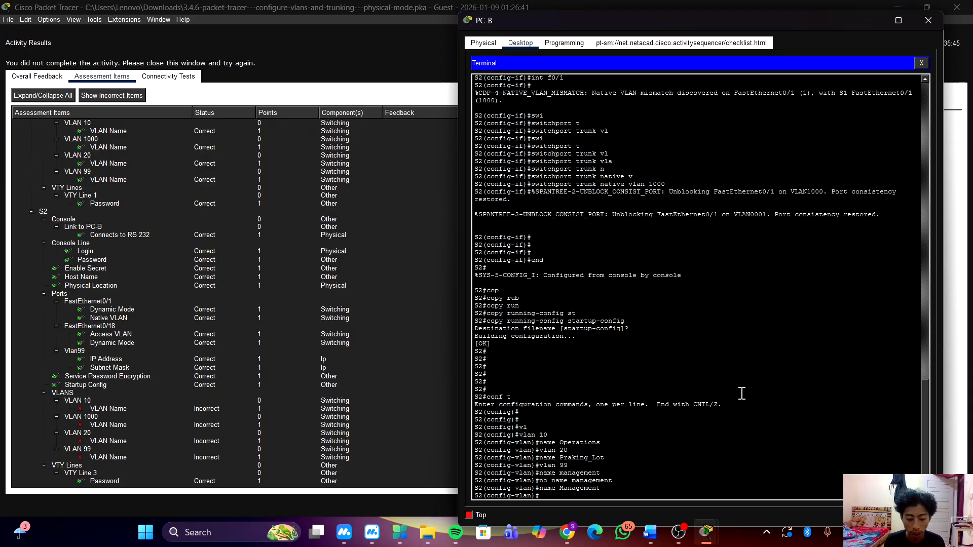
Enter VLAN 1000 on S2 and name it Native.
text(vlan)
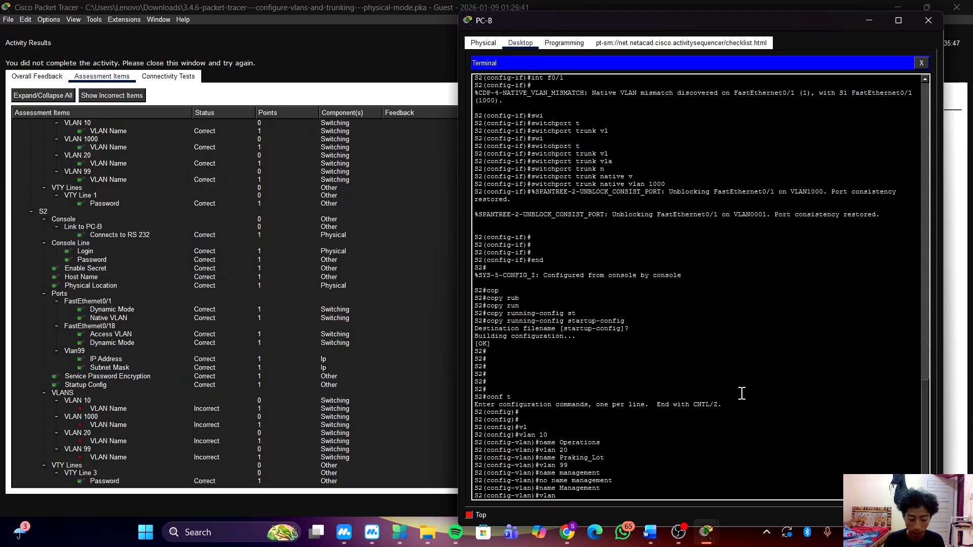
text( 1000)
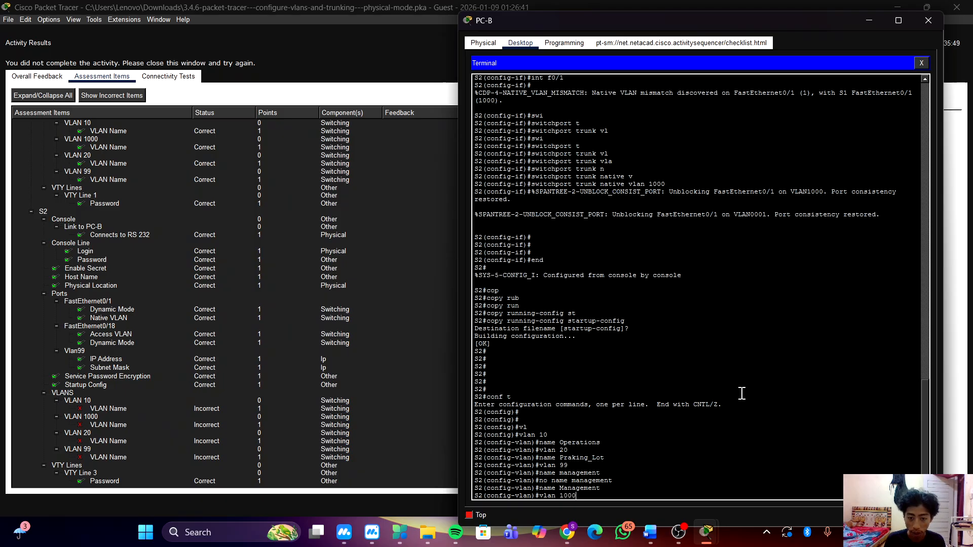
key(Return)
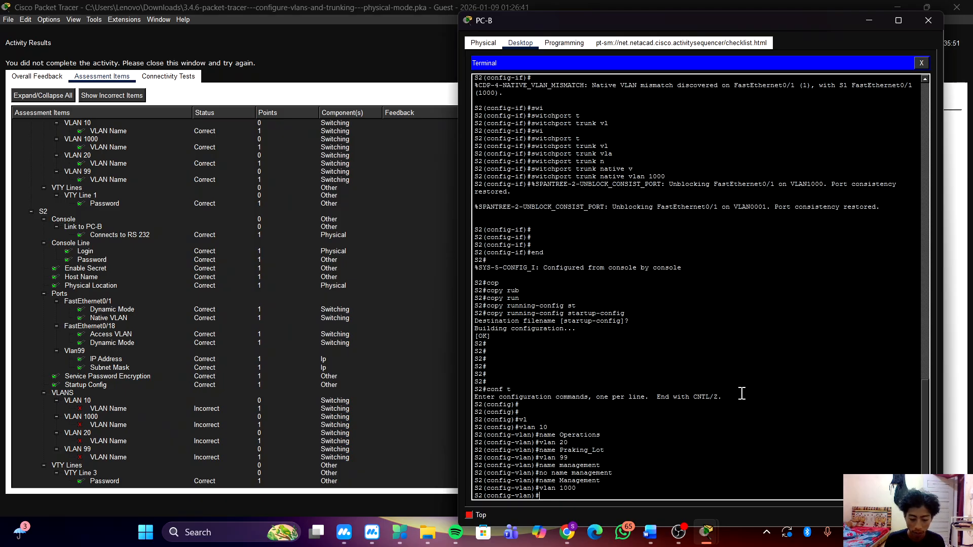
text(name )
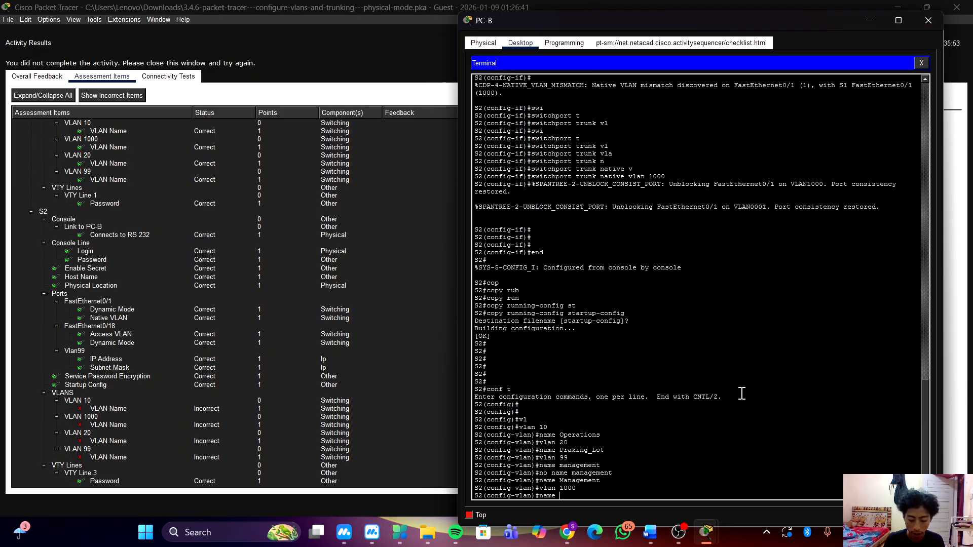
text(Native)
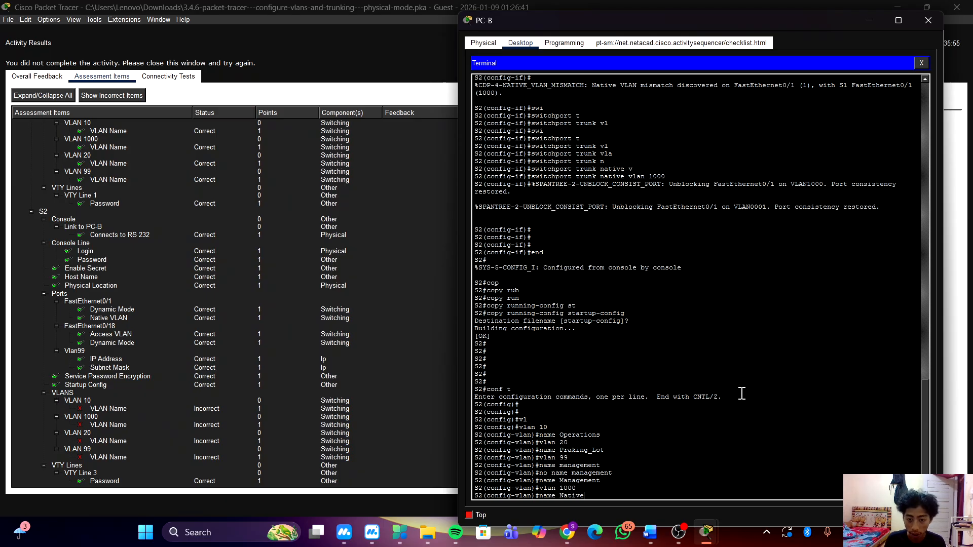
key(Return)
key(Return)
key(Return)
Leave configuration mode, copy S2's running-config to startup-config with the default filename, and return to the activity results.
text(end)
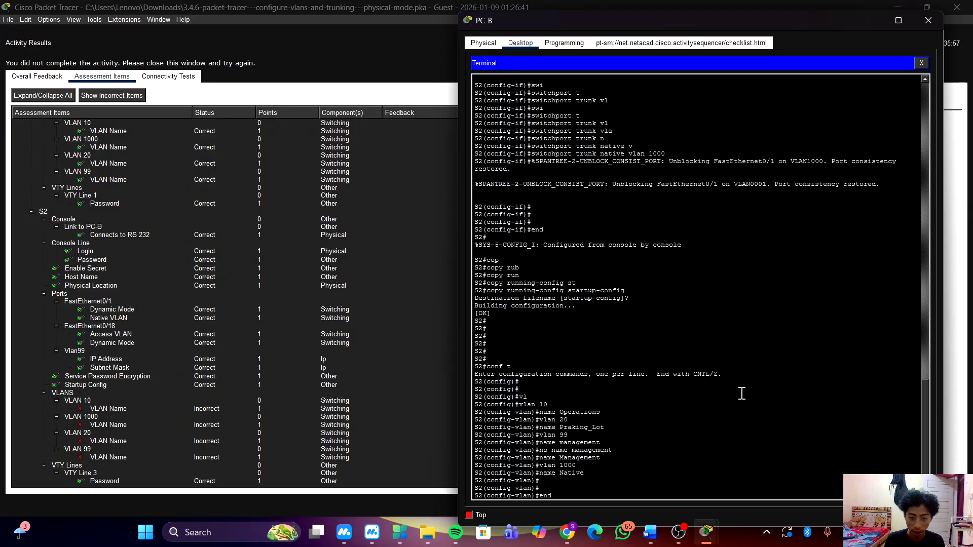
key(Return)
key(Return)
text(cop)
key(Tab)
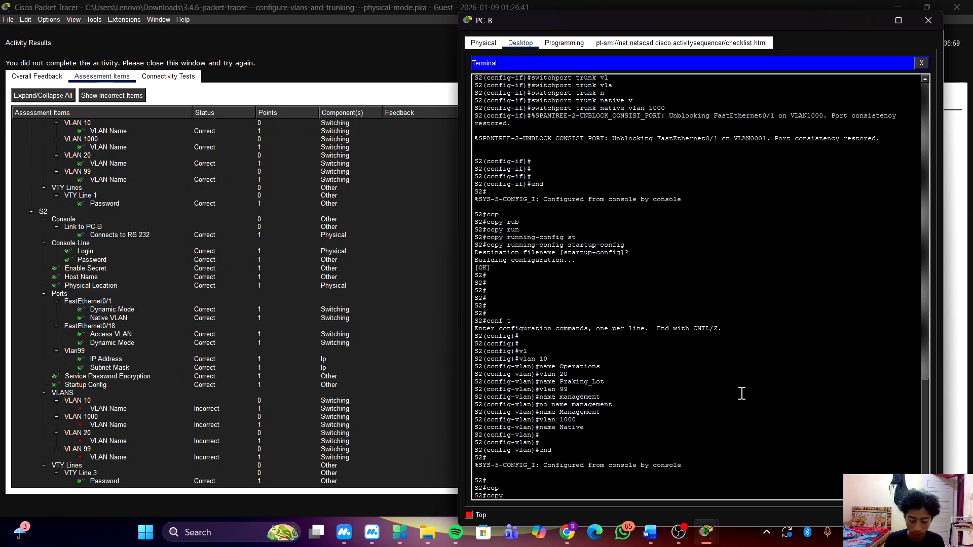
text(run)
key(Tab)
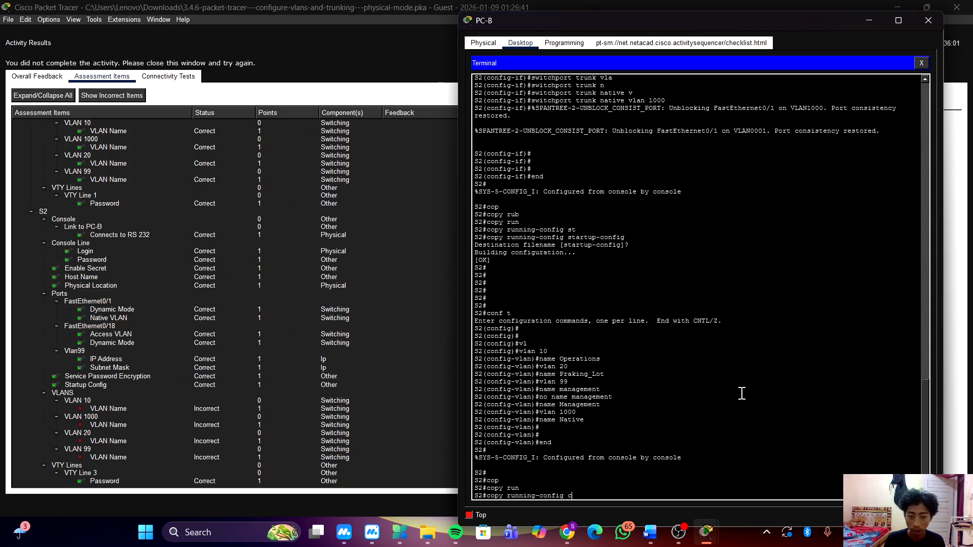
text(st)
key(Tab)
key(Return)
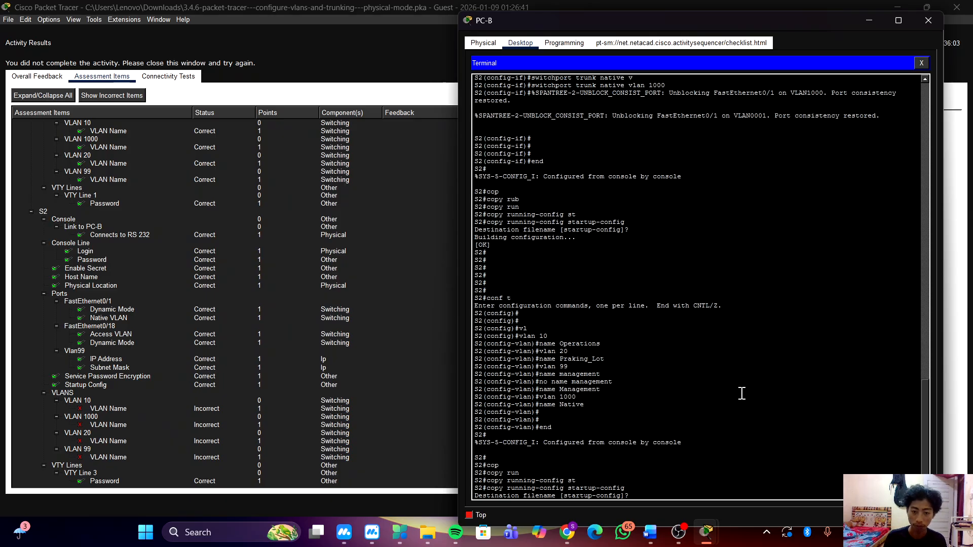
key(Return)
key(Return)
key(Return)
click(219, 195)
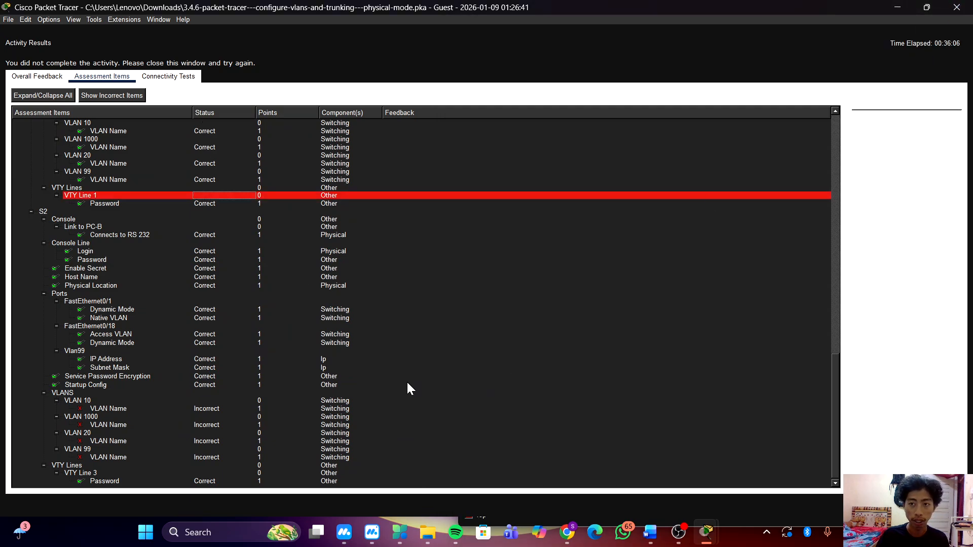
Close the old activity results, recheck the activity, and review S2's VLAN name statuses in the assessment items.
key(Escape)
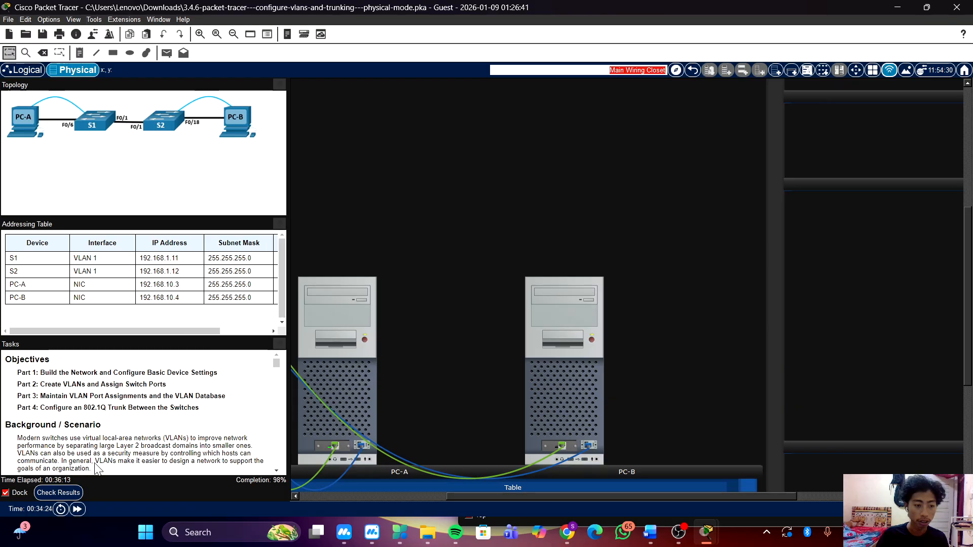
click(59, 493)
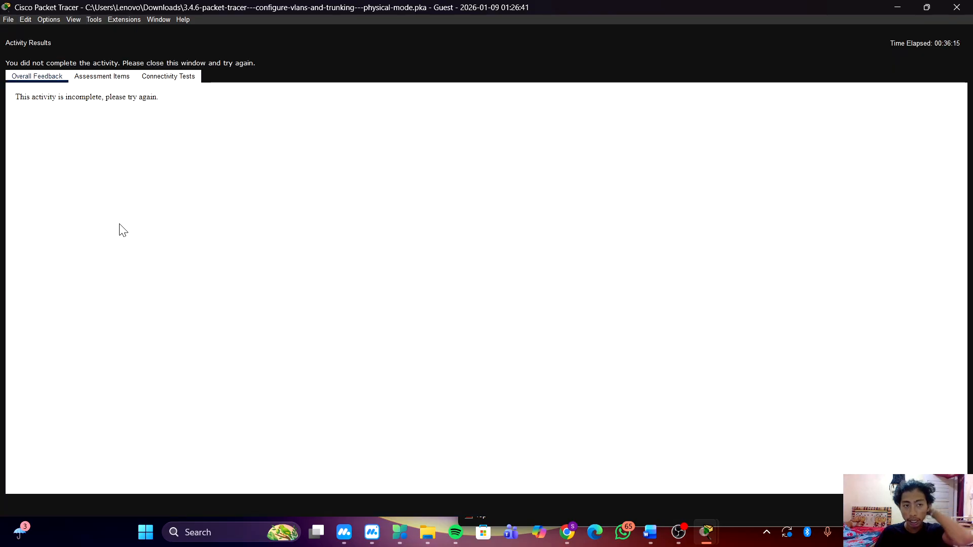
scroll(242, 186, down, 15)
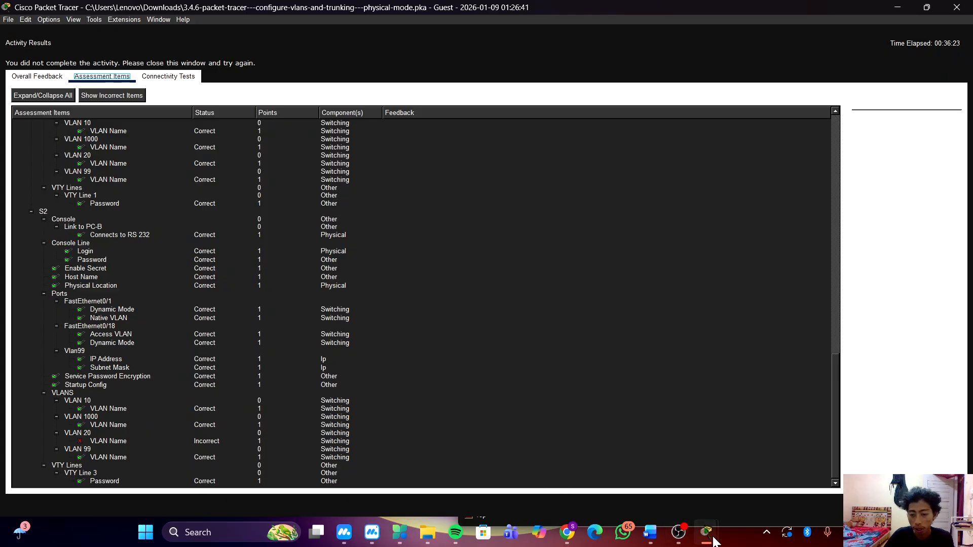
Return to PC-B's terminal session on S2.
mouse_move(706, 532)
click(779, 480)
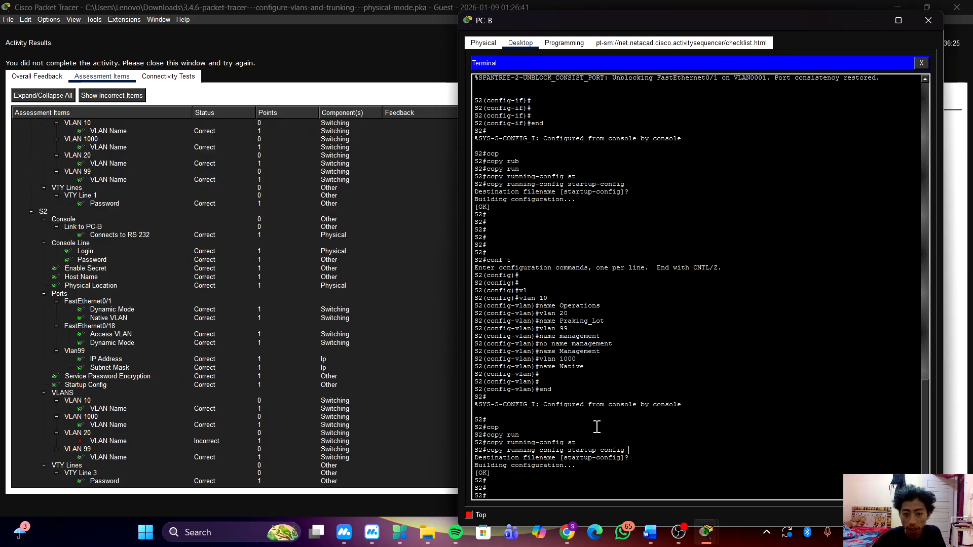
click(683, 367)
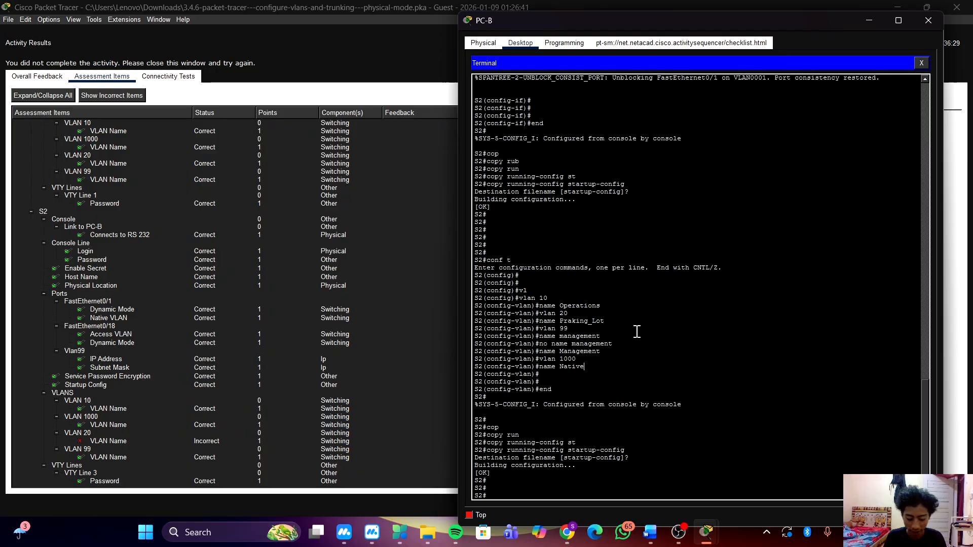
Try to enter VLAN 20 from S2's privileged EXEC prompt.
text(vlan 20)
key(Return)
key(Return)
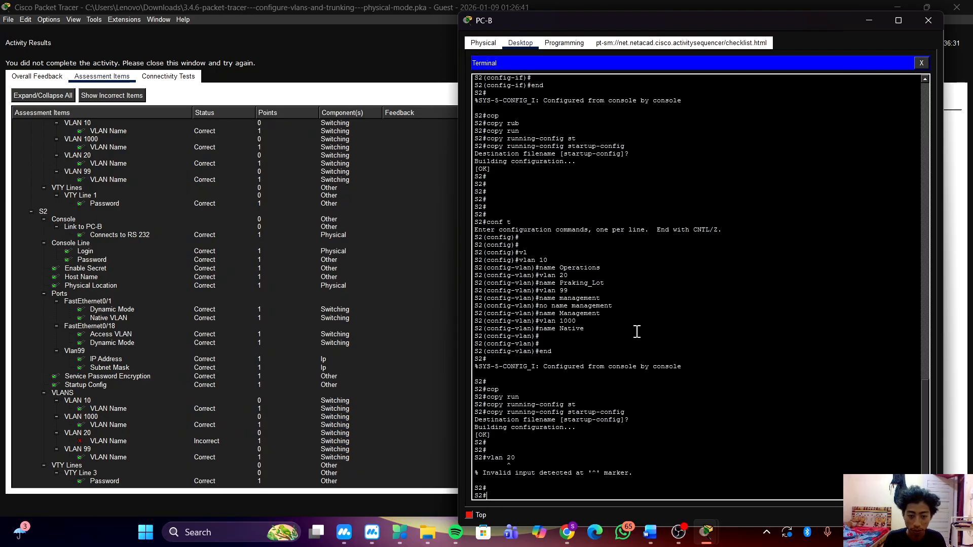
Enter global configuration mode on S2 and open VLAN 20 for configuration.
text(co)
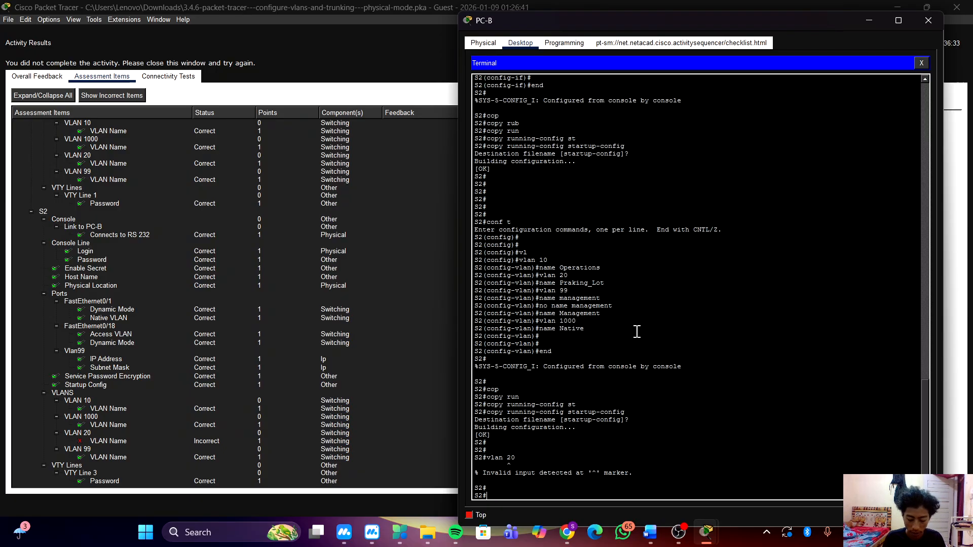
text(nf t)
key(Return)
key(Return)
key(Return)
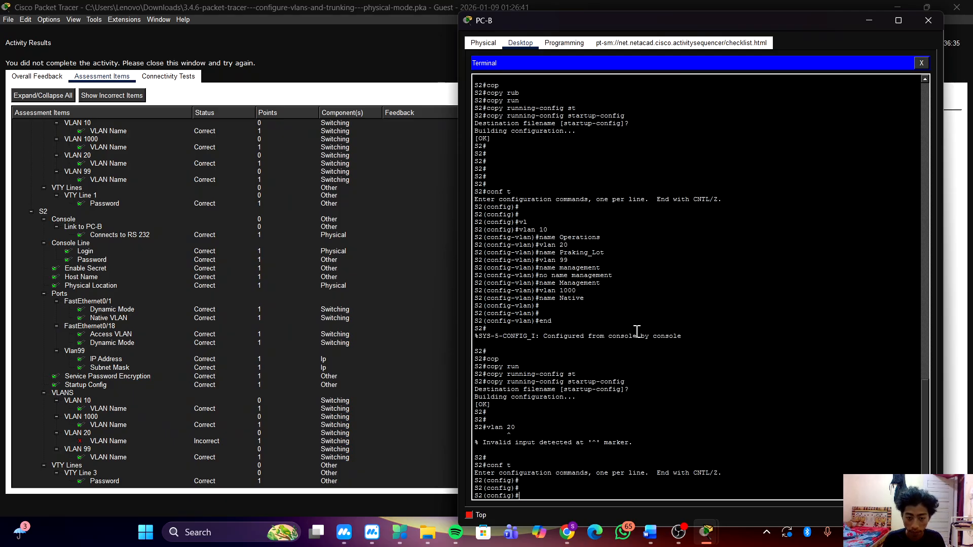
text(vlan)
key(Tab)
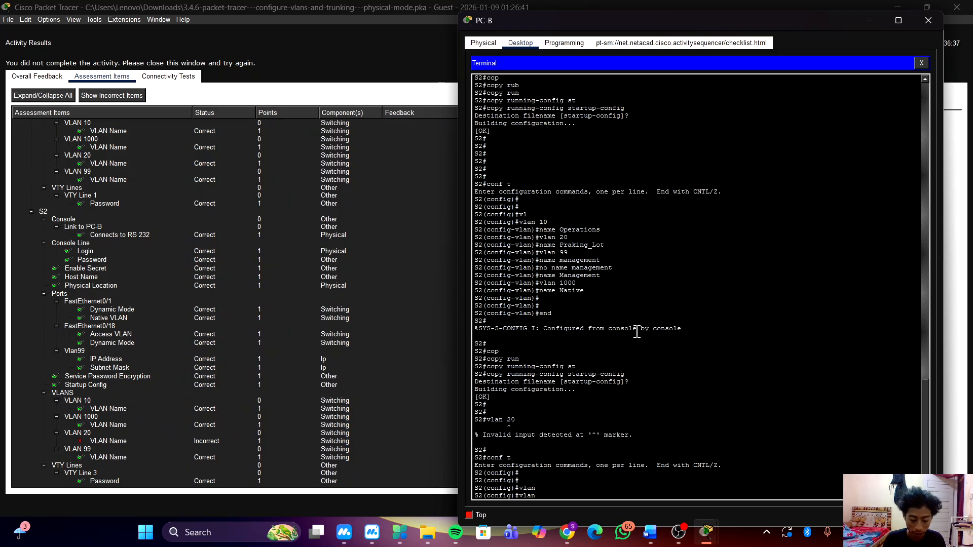
text(20)
key(Return)
key(Return)
Remove VLAN 20's misspelled name on S2 with the command no name praking_lot.
text(name)
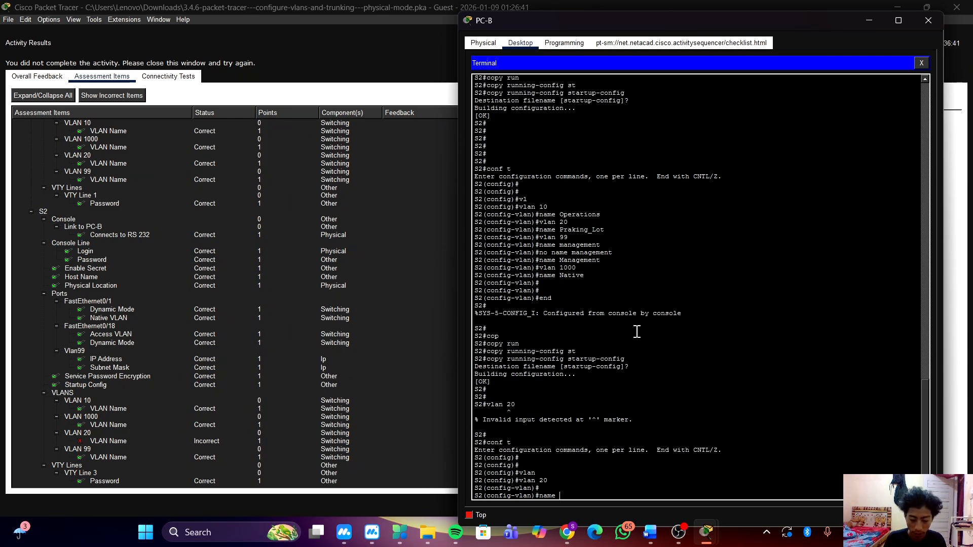
text( N)
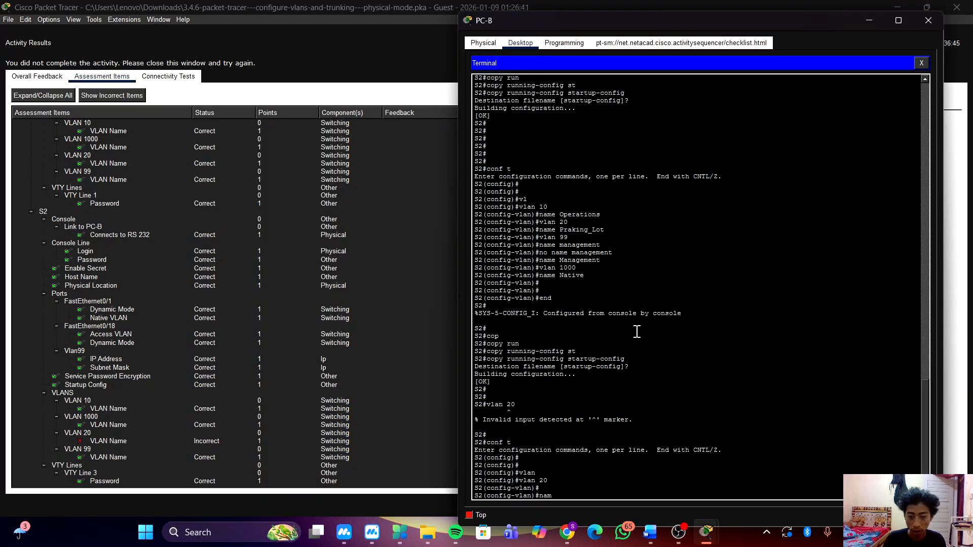
key(BackSpace)
key(BackSpace)
key(BackSpace)
text(no m)
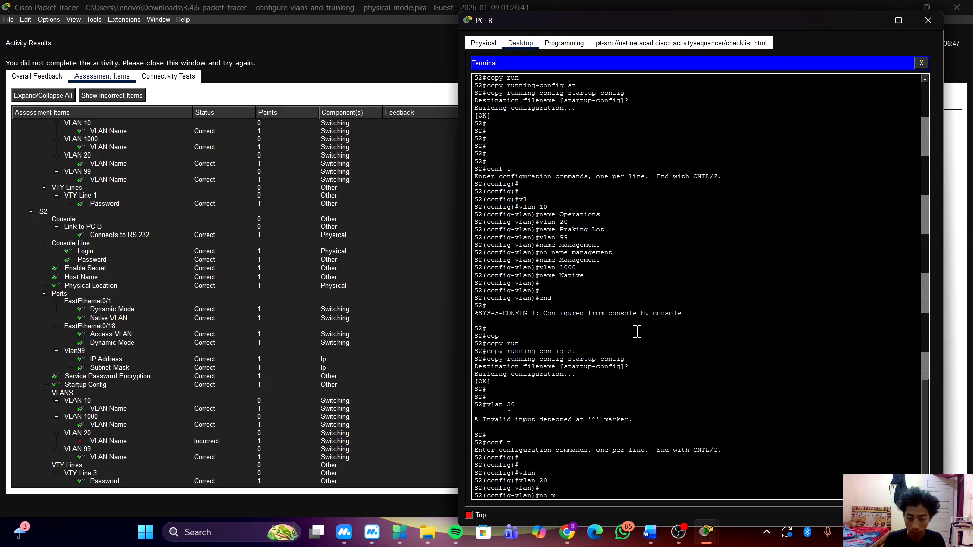
key(BackSpace)
text(name)
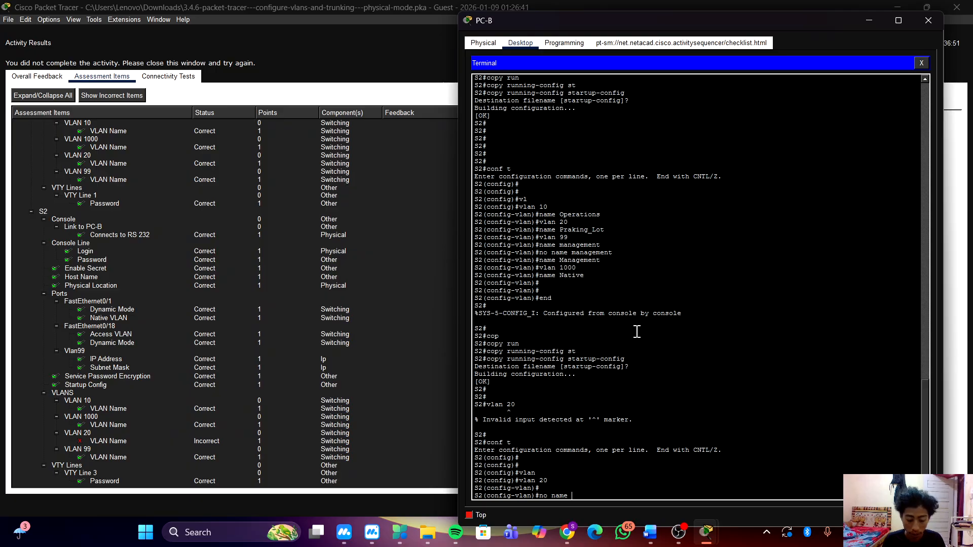
text( praking)
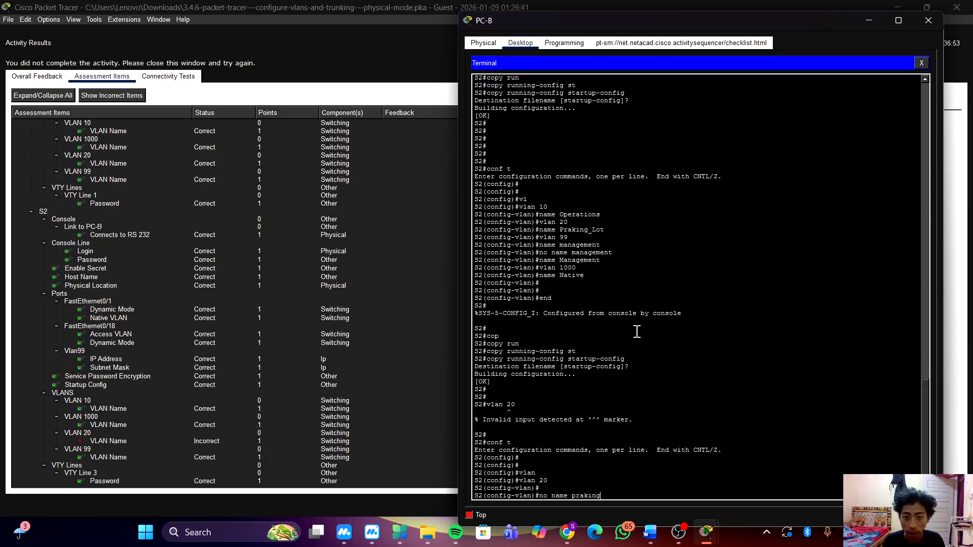
text(_lot)
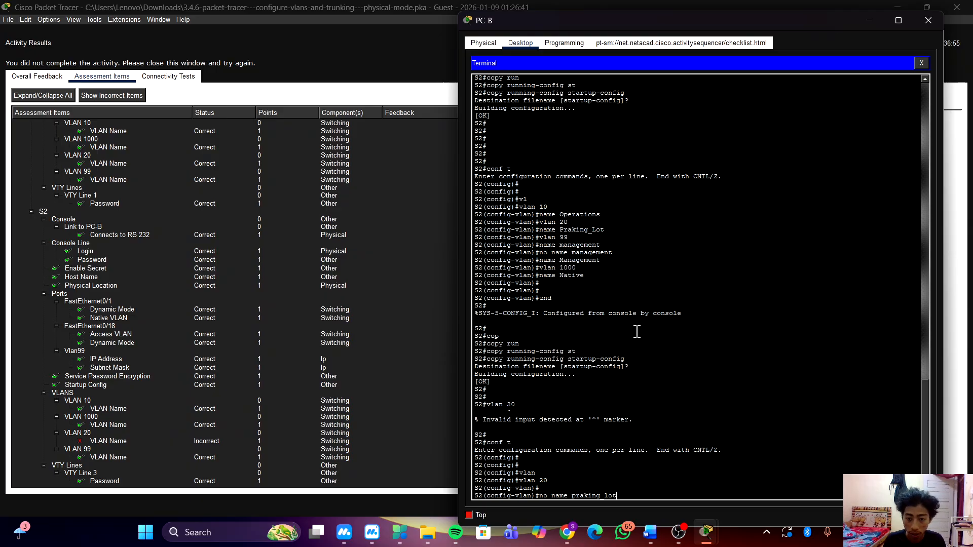
key(Return)
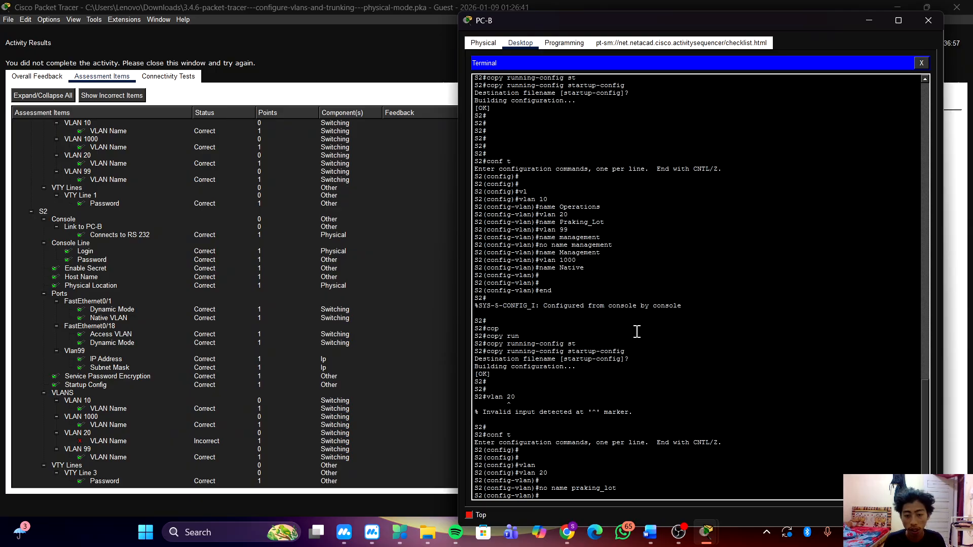
Name VLAN 20 on S2 Parking_Lot.
text(name )
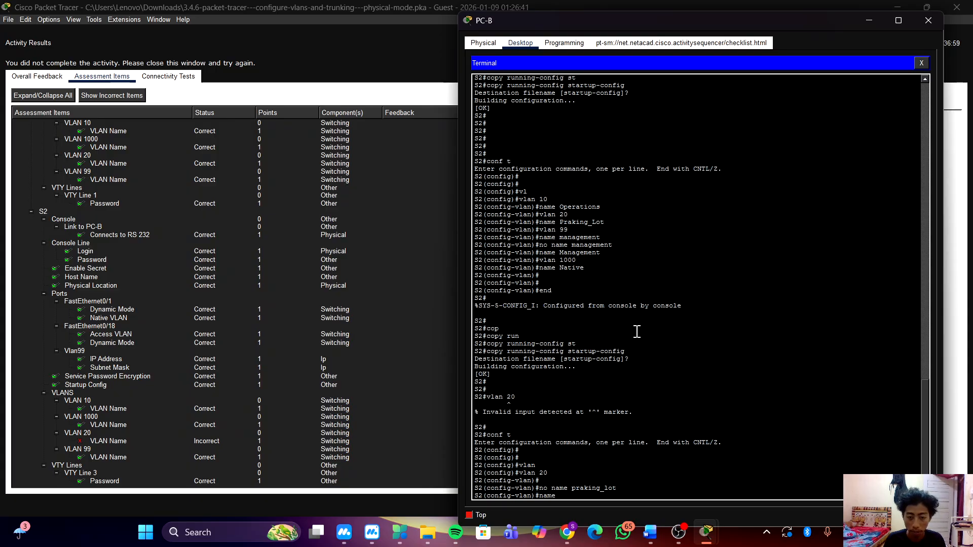
text(Parking)
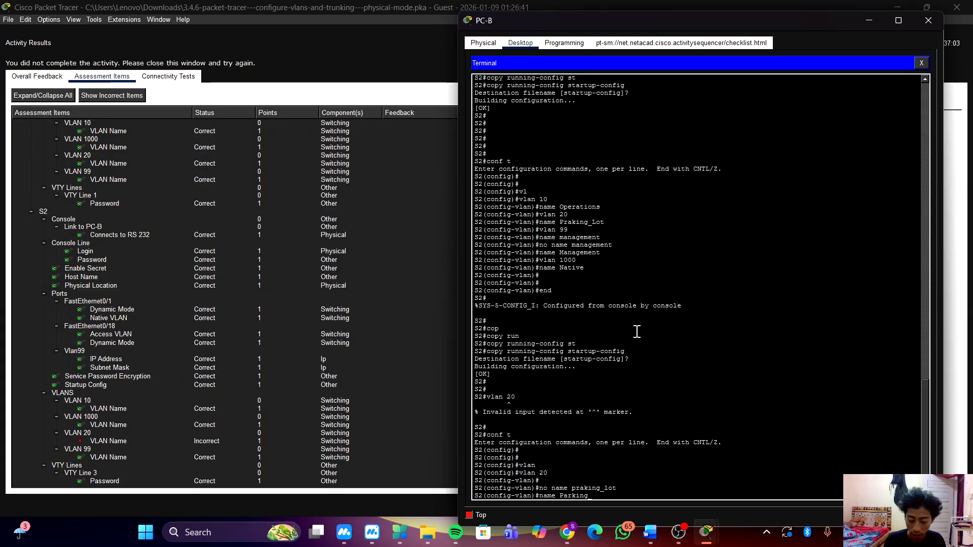
text(_Lot)
key(Return)
key(Return)
key(Return)
key(Return)
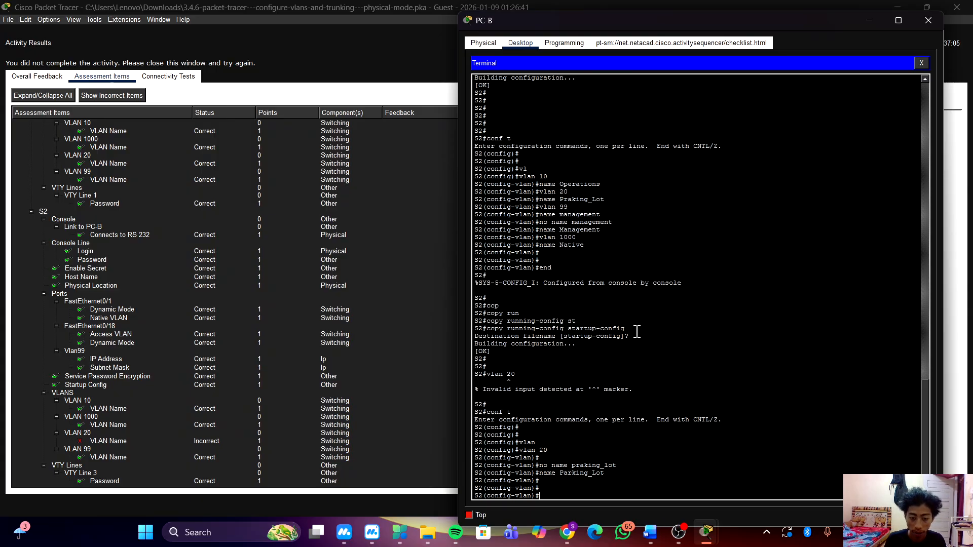
Leave configuration mode and copy S2's running-config to startup-config, accepting the default destination filename.
text(end)
key(Return)
key(Return)
key(Return)
text(c)
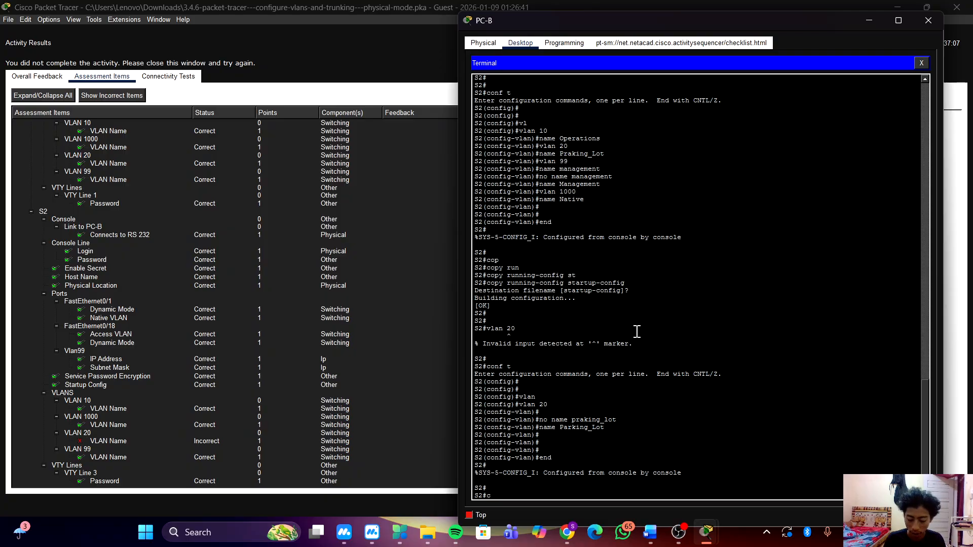
text(op)
key(Tab)
text(r)
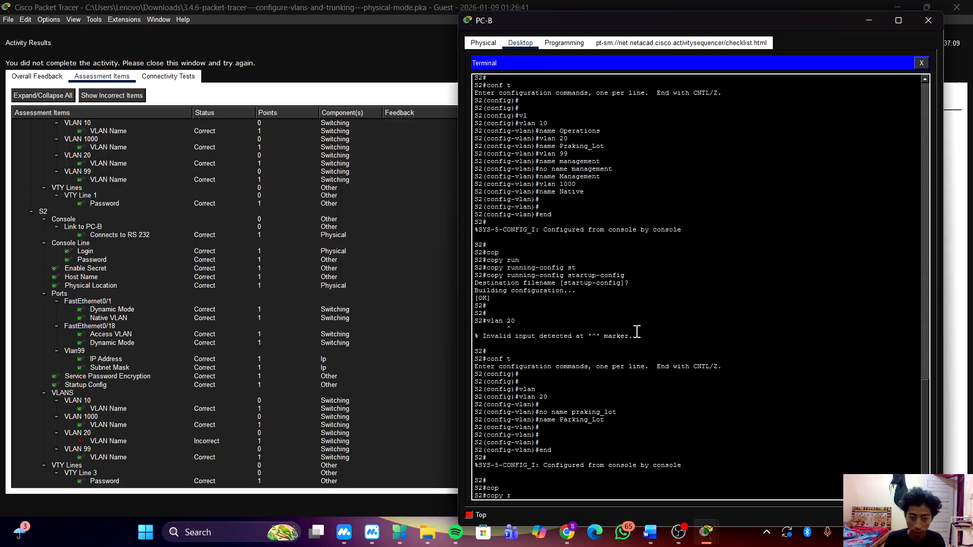
text(un)
key(Tab)
text(st)
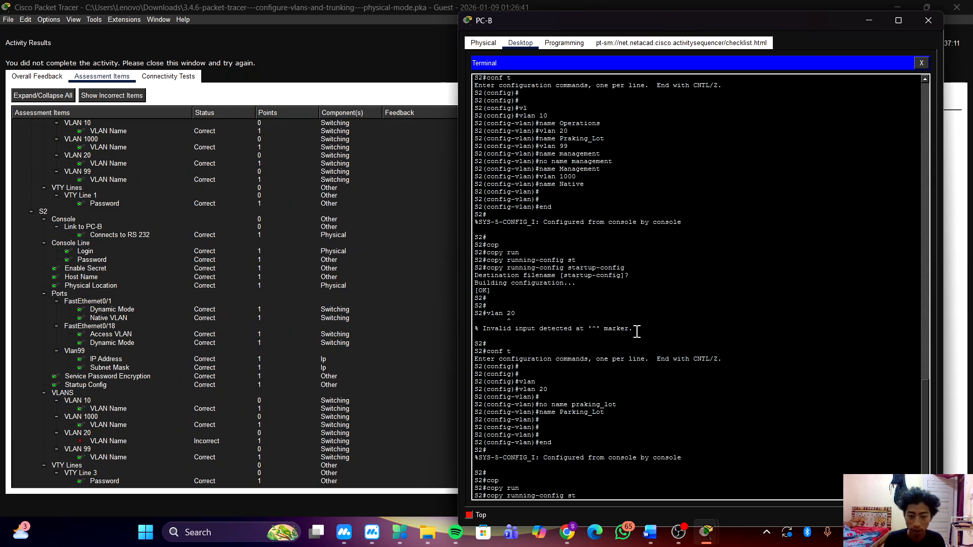
key(Tab)
key(Return)
key(Return)
key(Return)
key(Return)
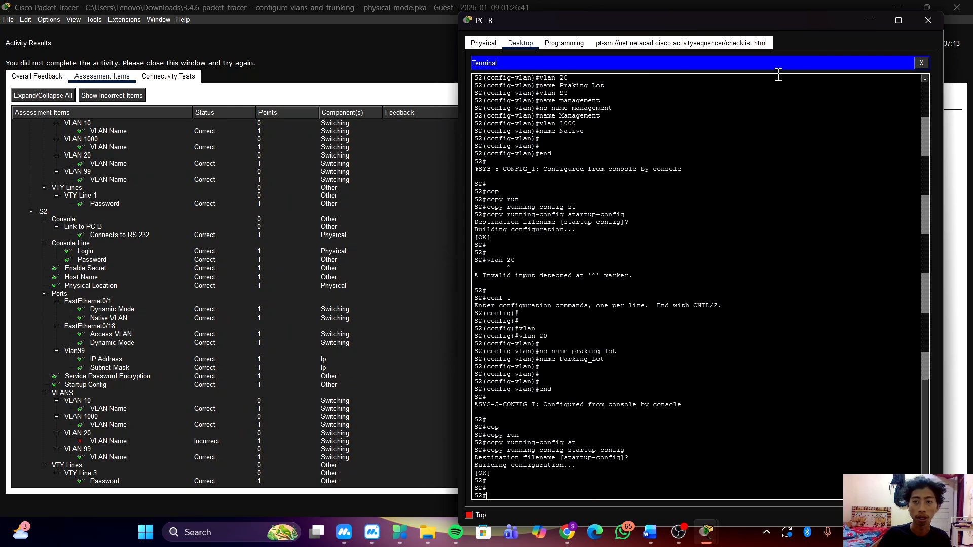
Close PC-B's window and the activity results, and widen the instructions area to show the full Addressing Table.
click(925, 17)
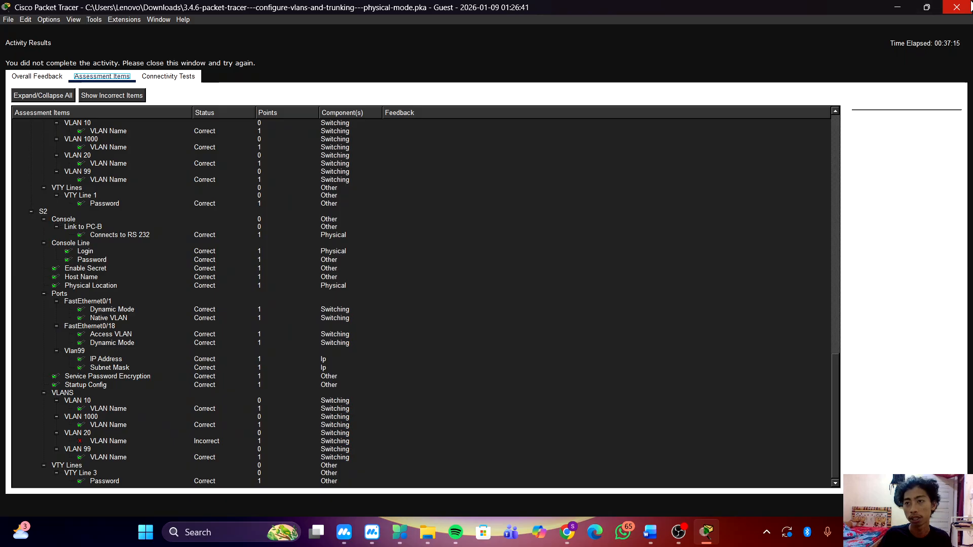
key(Escape)
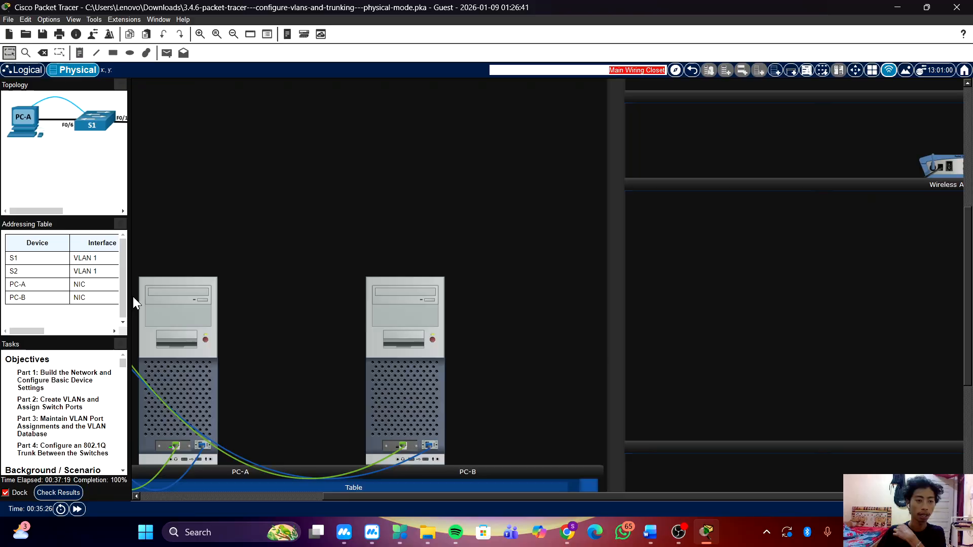
drag(131, 297, 421, 307)
scroll(583, 313, up, 5)
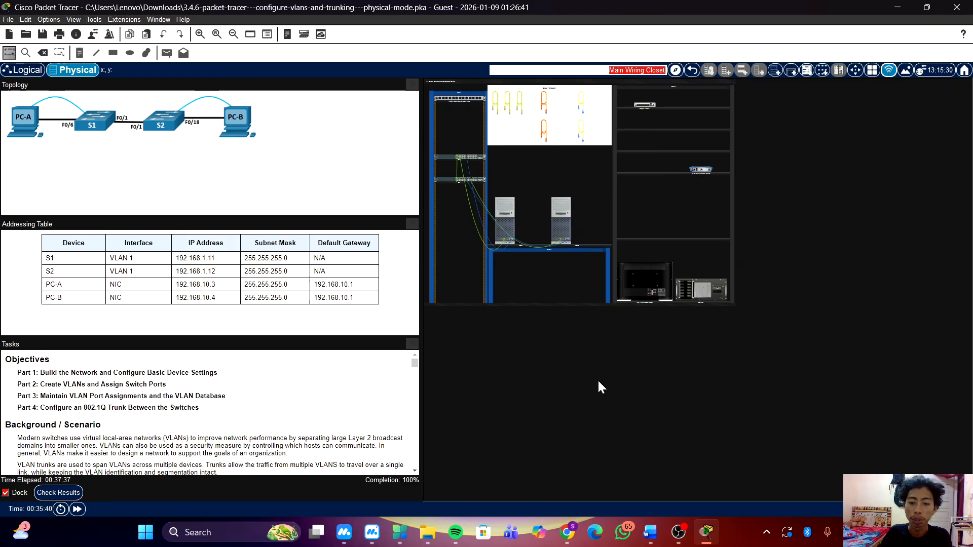
click(679, 530)
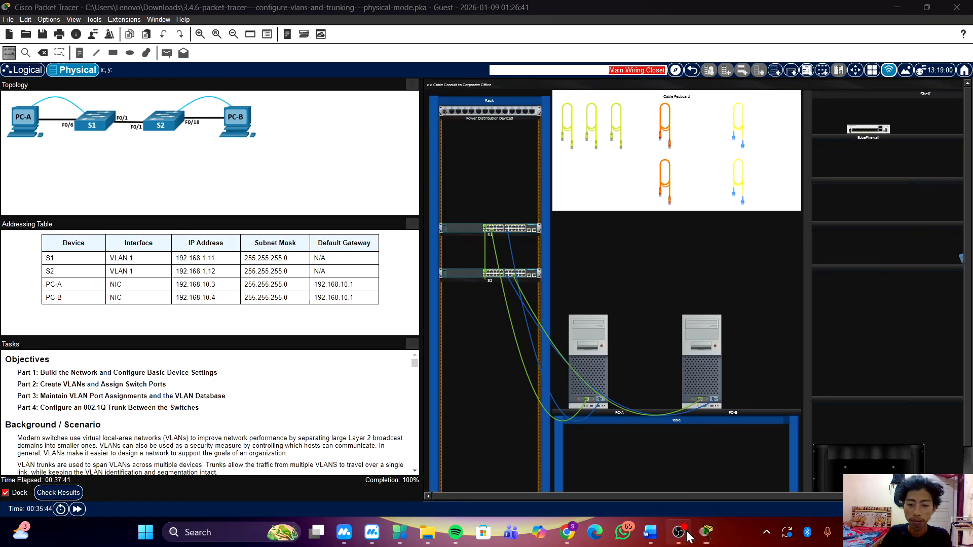